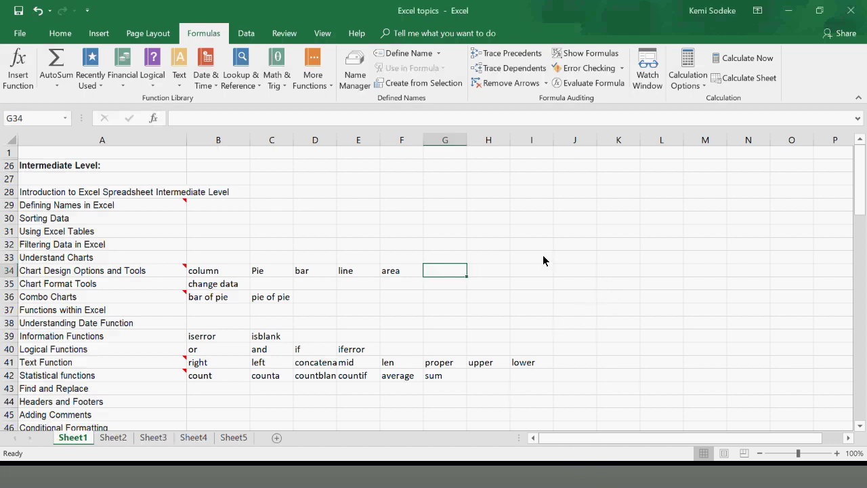
Cancel the pending cell entry and insert the recommended Clustered Column chart
scroll(467, 271, down, 1)
scroll(640, 305, up, 1)
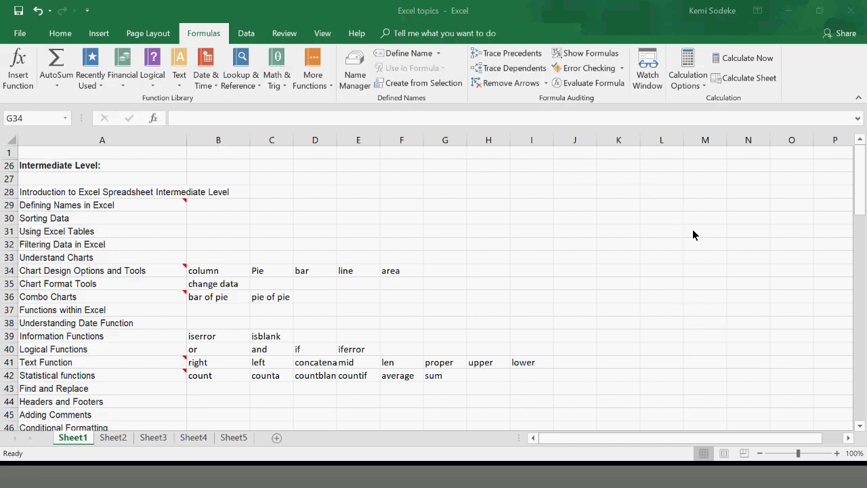
scroll(541, 289, down, 2)
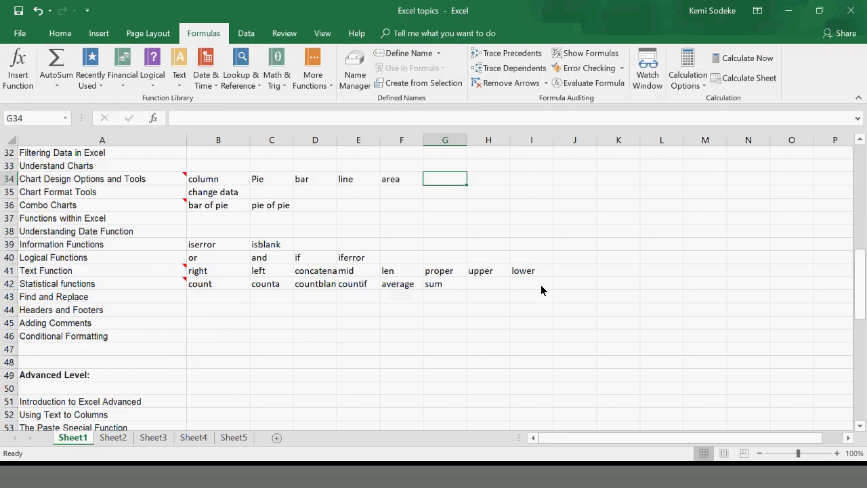
scroll(560, 295, up, 2)
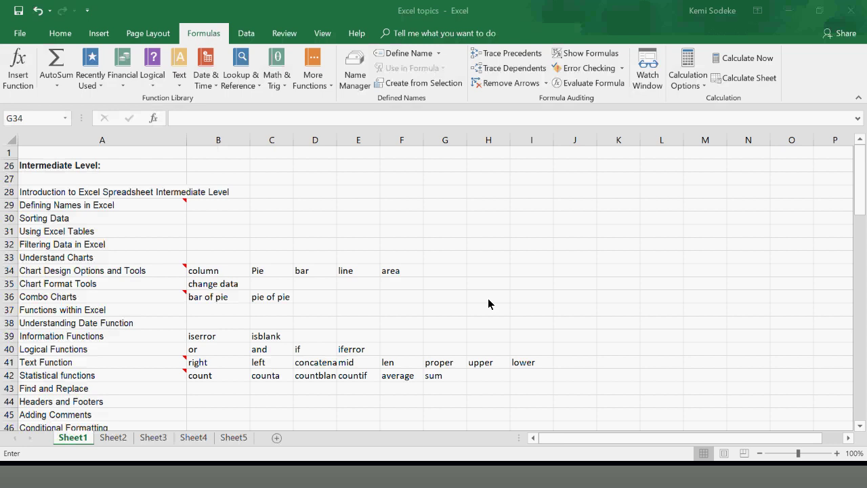
key(Escape)
key(alt+n)
key(r)
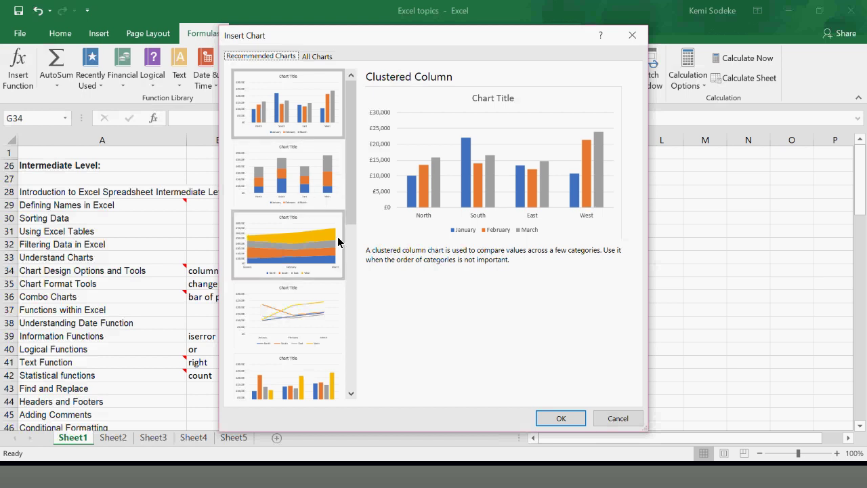
drag(388, 36, 448, 37)
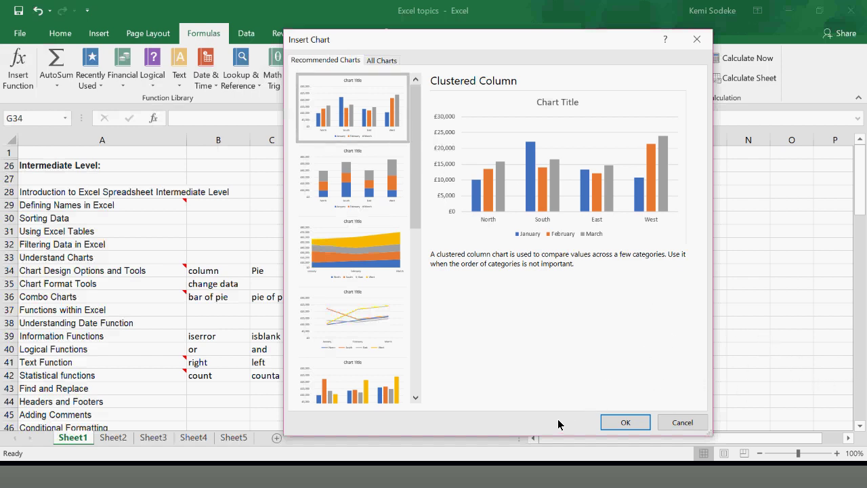
click(626, 423)
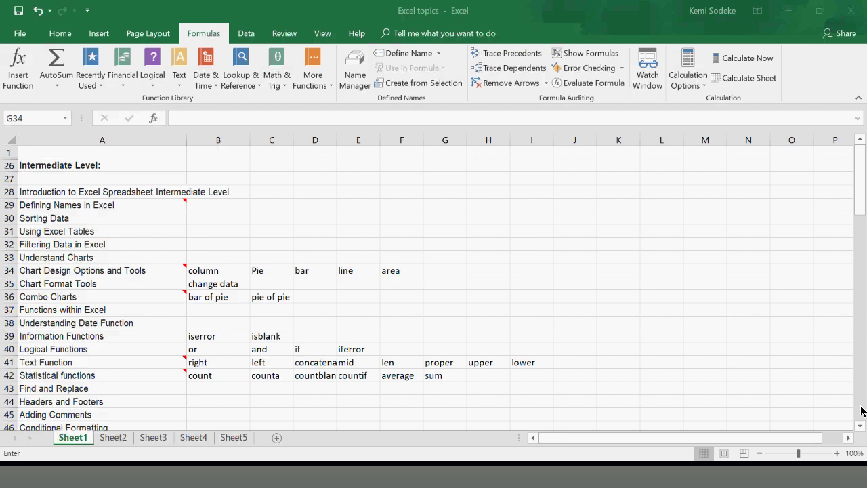
key(Escape)
key(Escape)
drag(570, 439, 542, 440)
drag(379, 178, 310, 181)
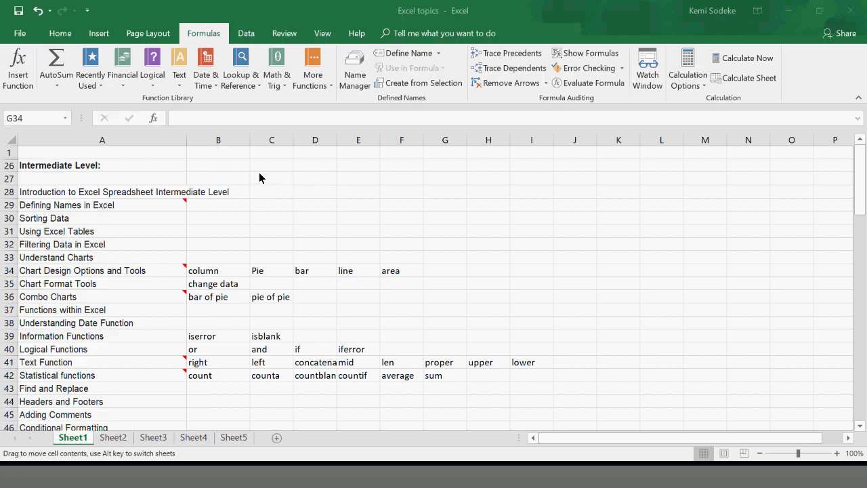
drag(257, 157, 346, 179)
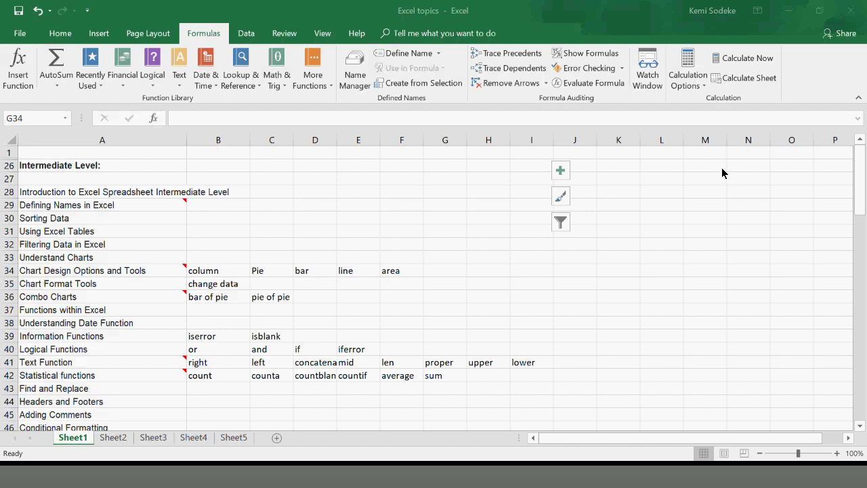
drag(720, 178, 571, 272)
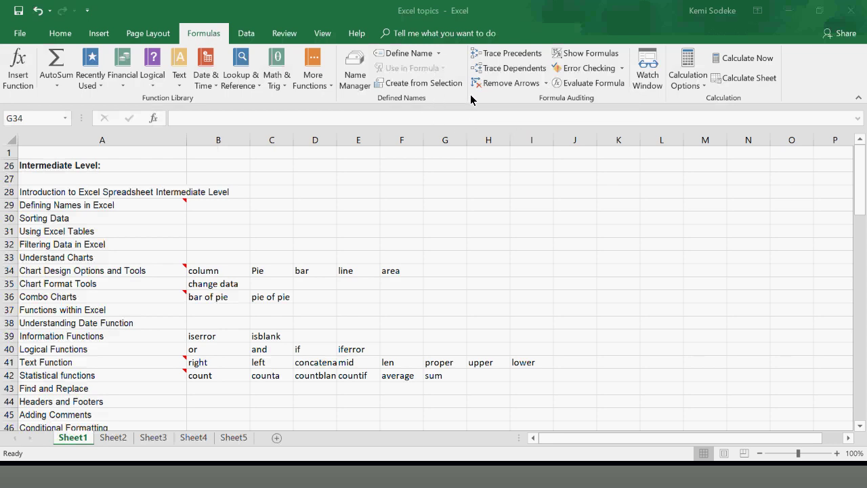
Insert a Clustered Bar chart from the All Charts Bar category
key(alt+n)
key(r)
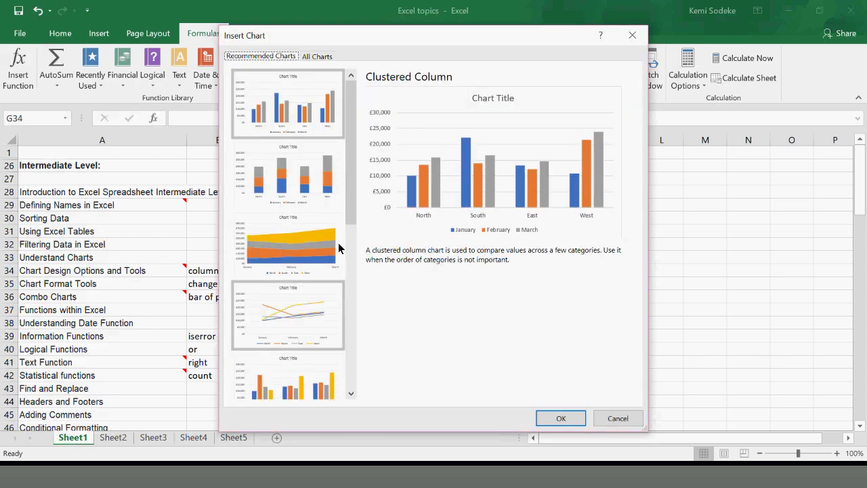
click(321, 57)
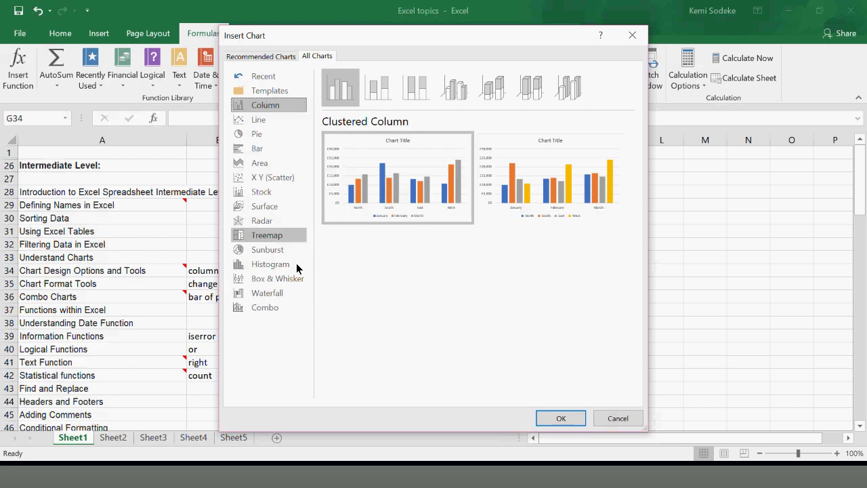
click(255, 149)
mouse_move(453, 192)
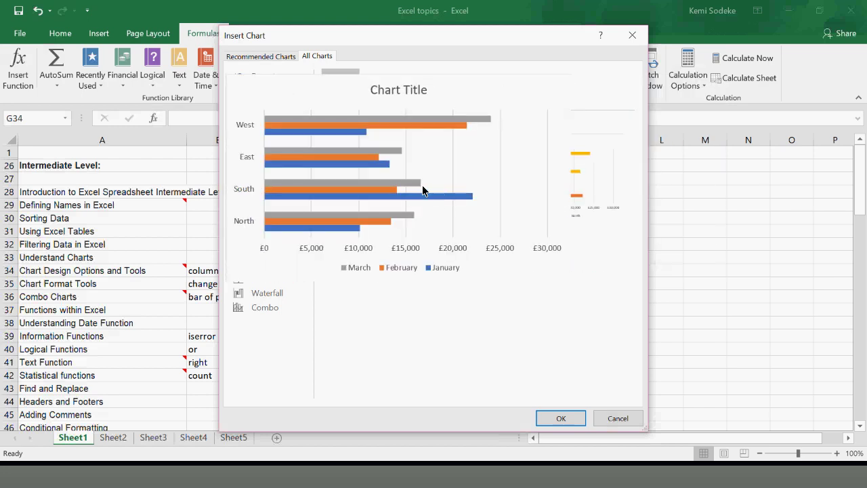
click(565, 417)
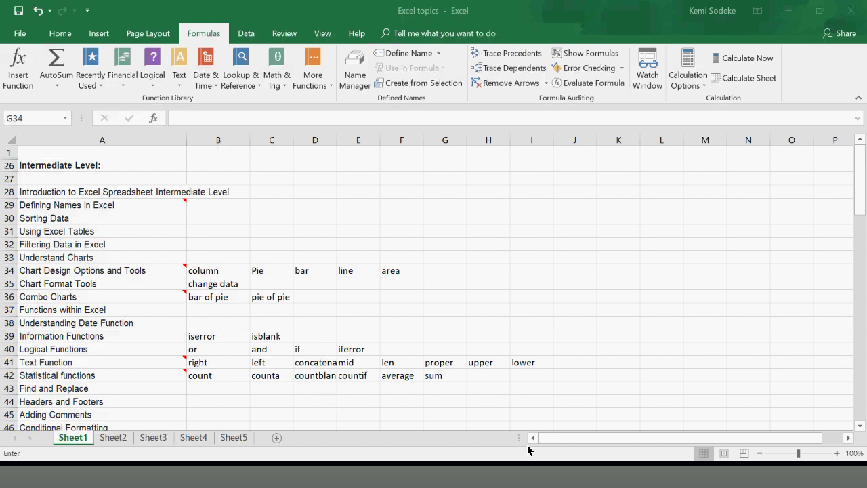
key(Escape)
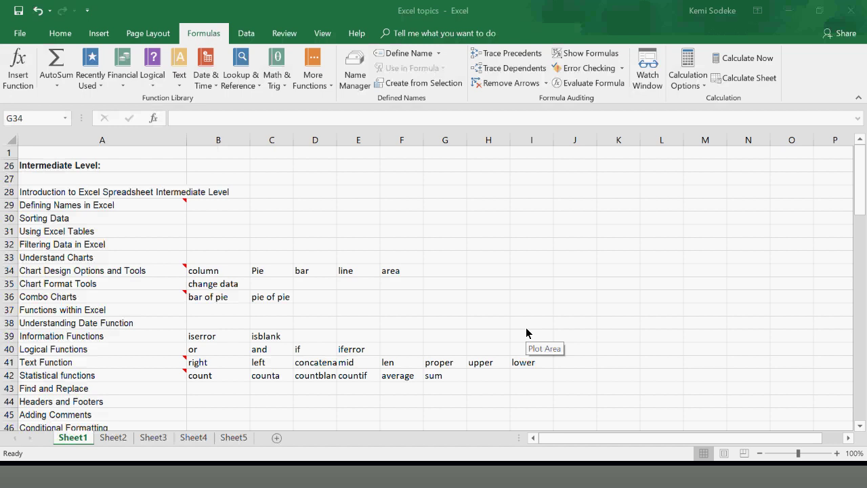
mouse_move(510, 324)
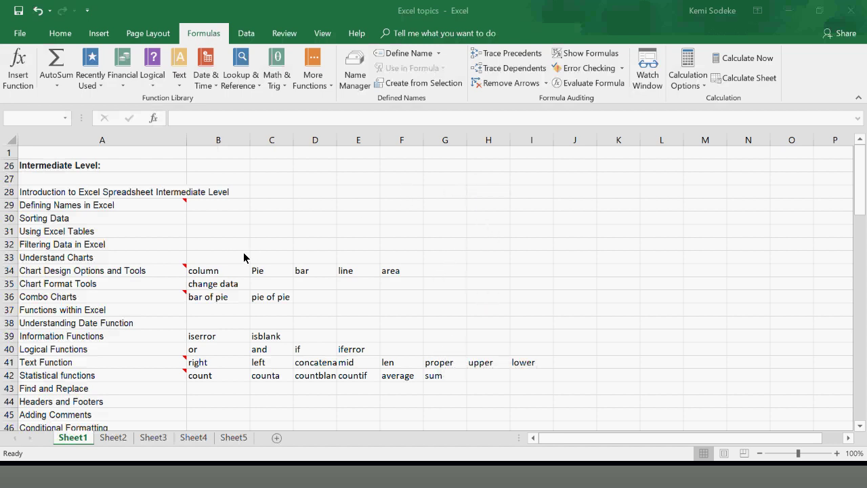
Undo 17 actions back through the Insert Chart entry in the Undo list
click(48, 11)
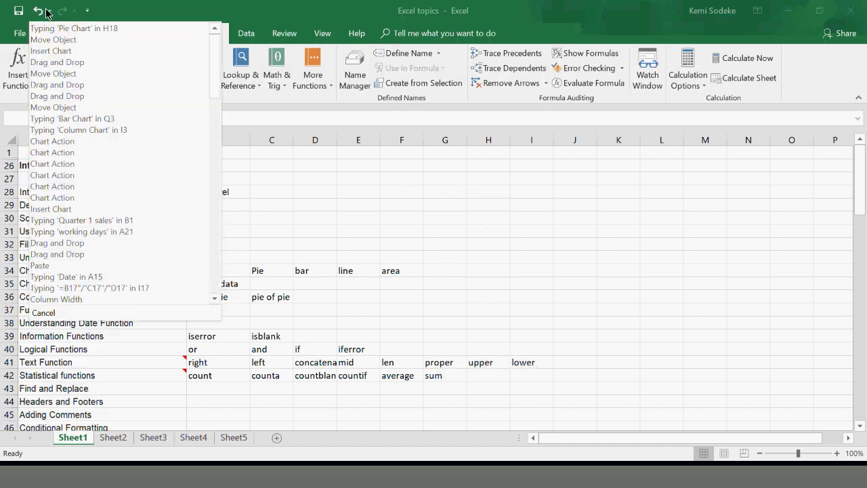
click(60, 209)
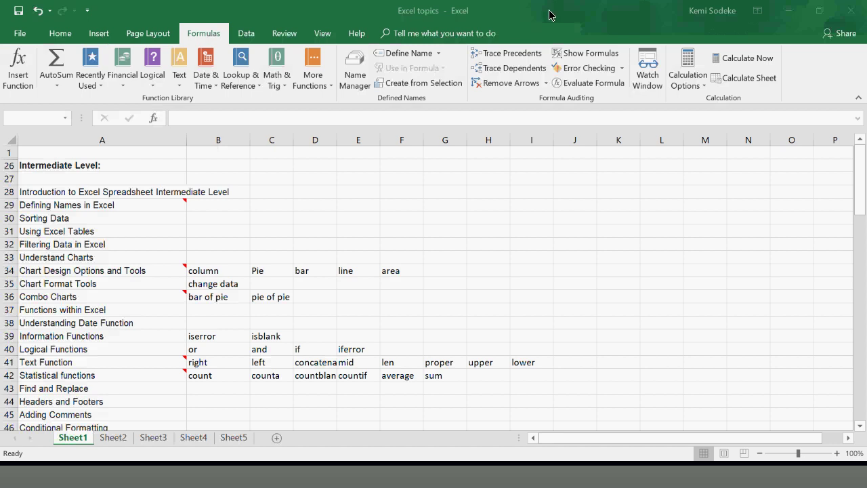
Insert the recommended Clustered Column chart of regional January–March figures, after previewing Stacked Column
click(475, 100)
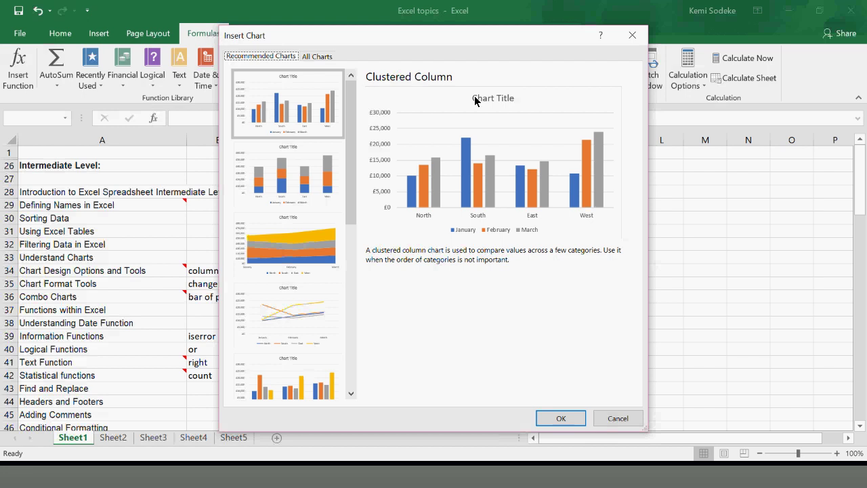
click(291, 176)
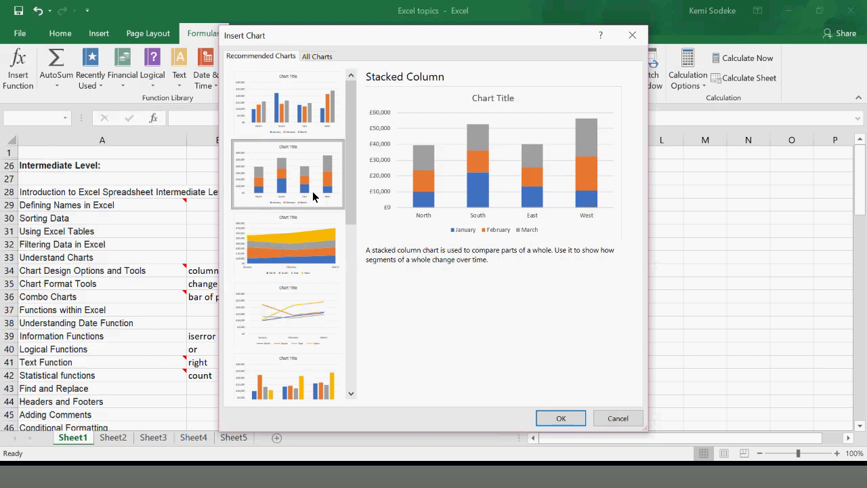
click(298, 114)
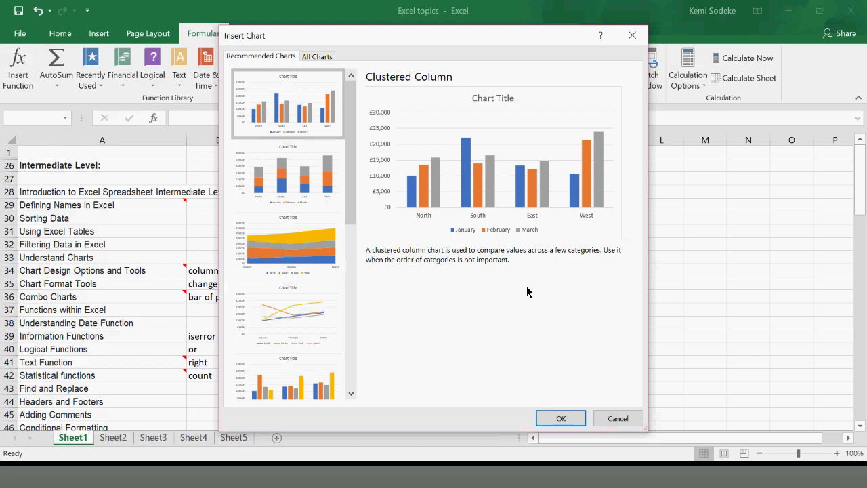
click(562, 418)
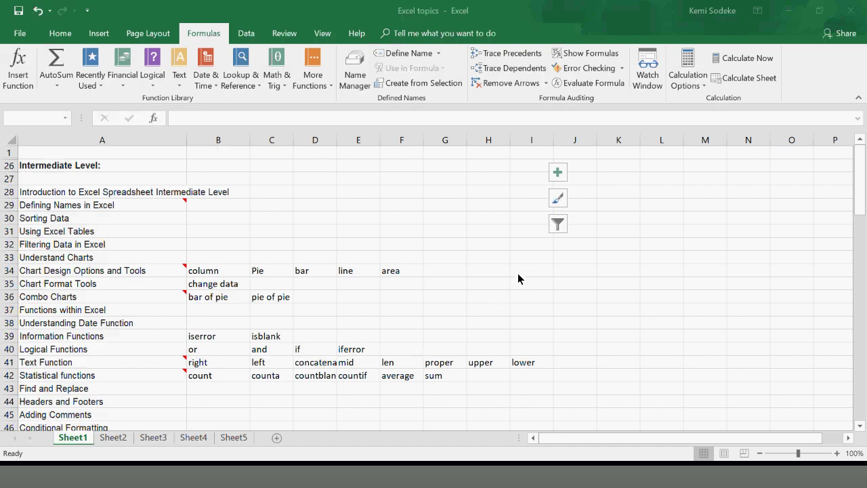
Apply the third preset chart style, with patterned bars and a capitalised title
click(559, 226)
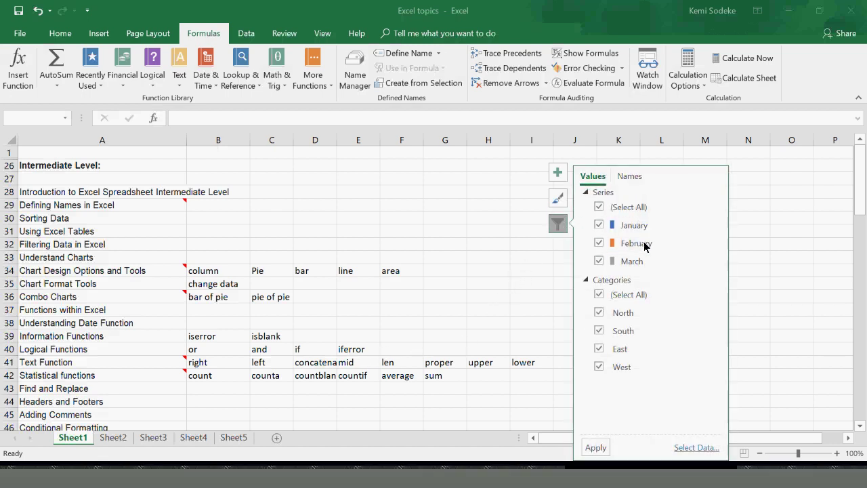
click(559, 202)
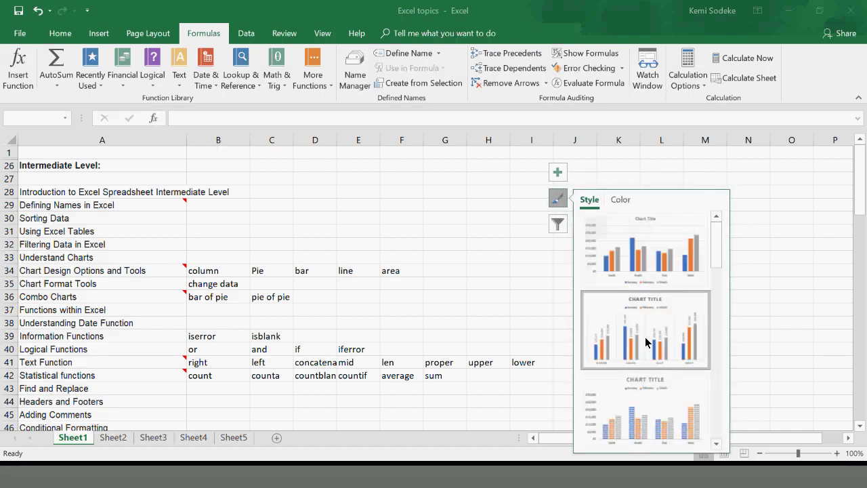
click(661, 422)
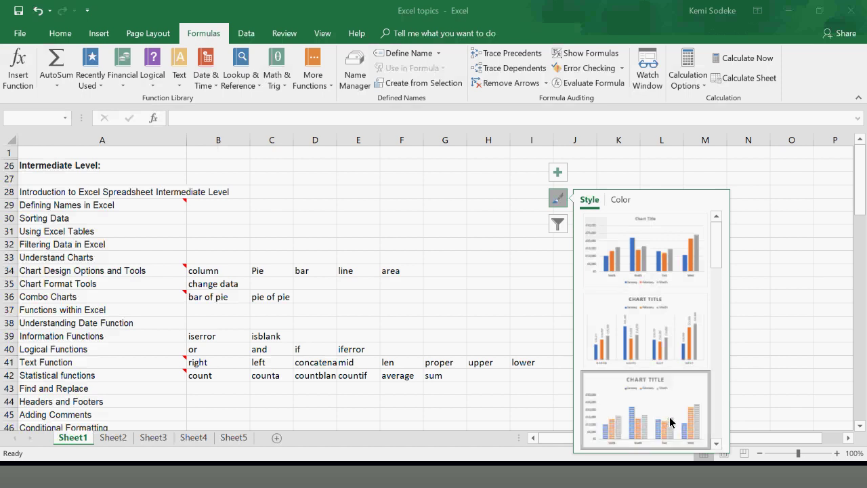
click(761, 350)
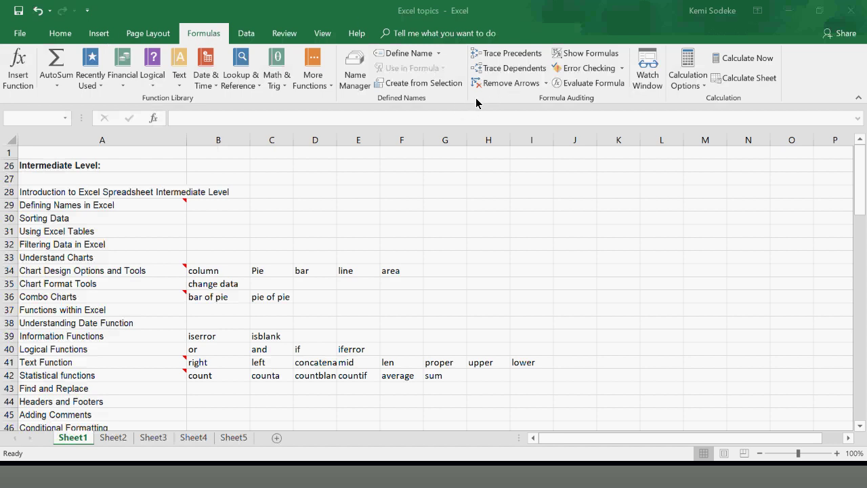
Insert the second Clustered Bar chart layout, grouped by month, from All Charts
key(alt+n)
key(r)
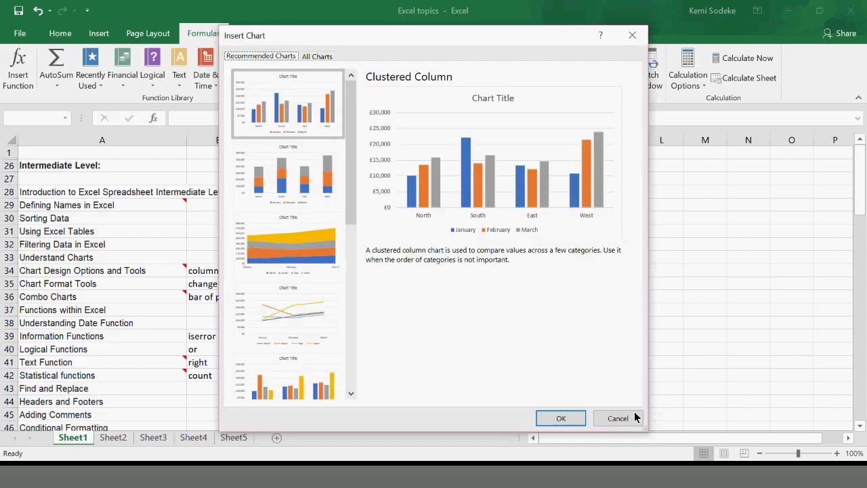
click(654, 483)
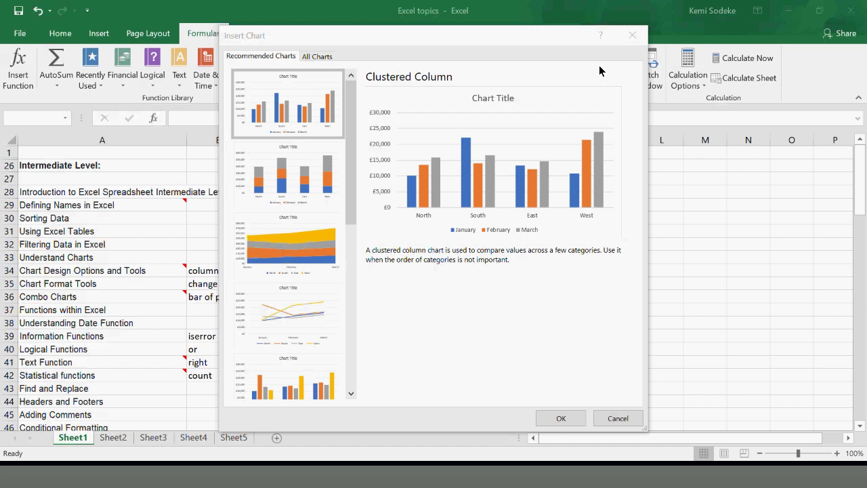
click(316, 57)
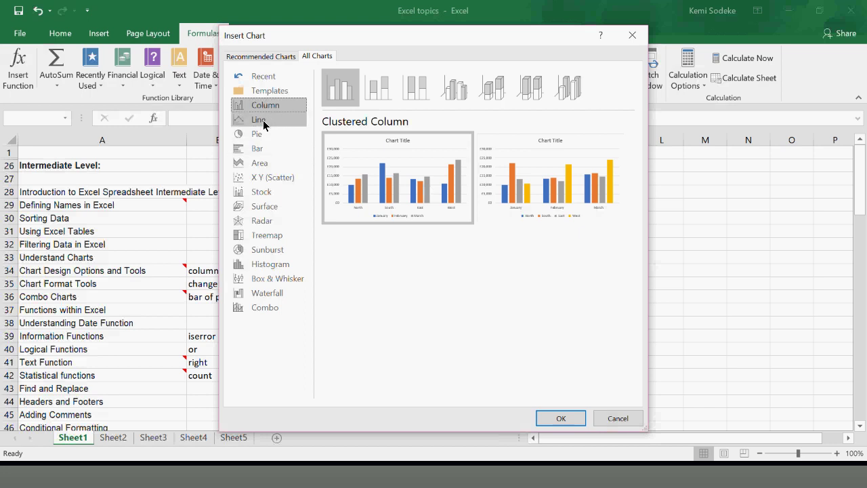
click(268, 149)
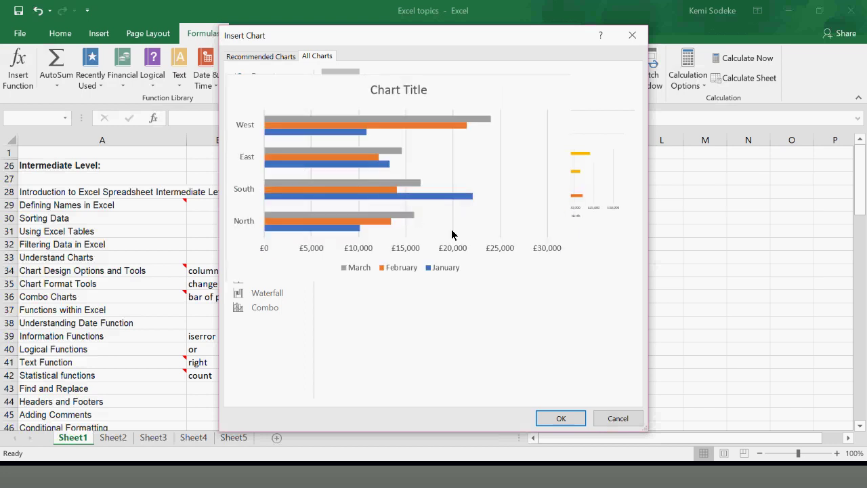
click(561, 174)
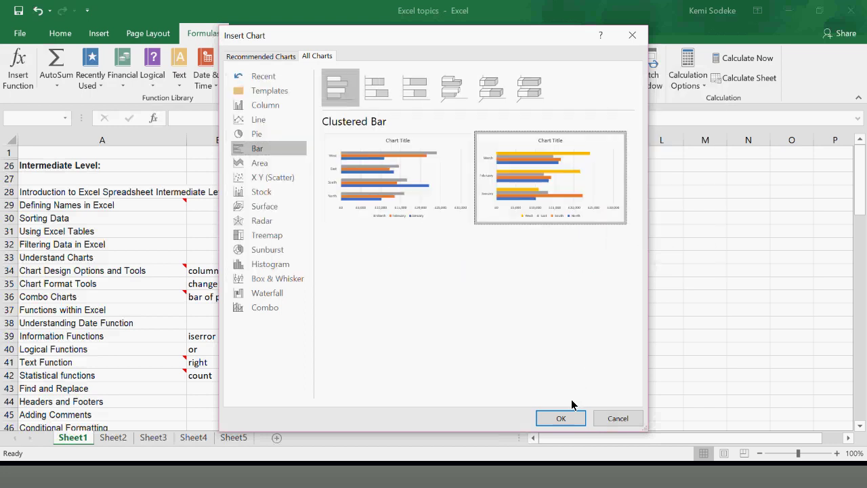
click(560, 419)
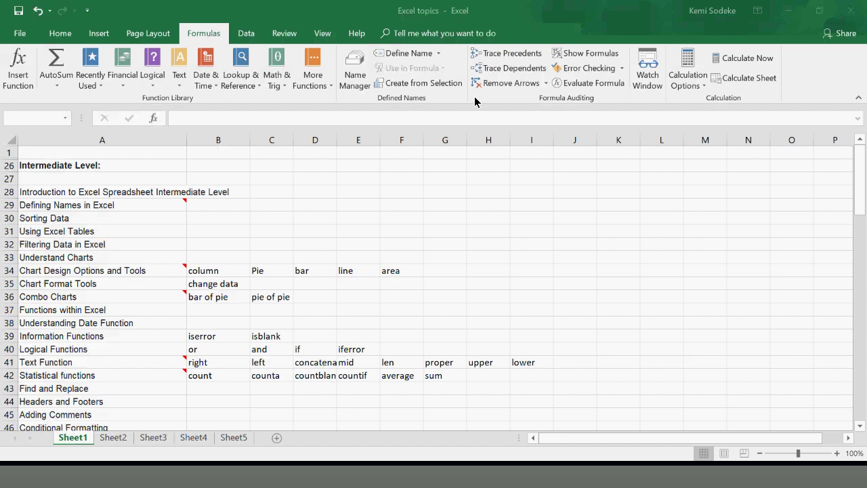
Insert a January Pie chart from the All Charts Pie category, then press Escape
key(alt+n)
key(r)
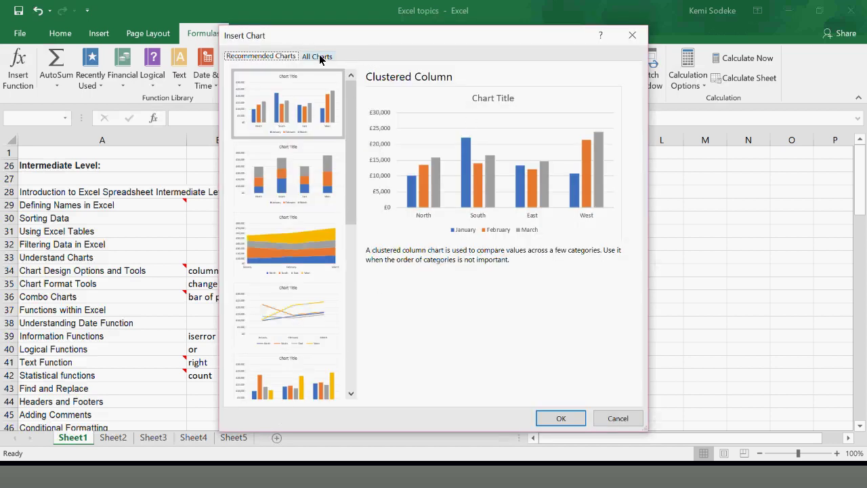
click(318, 56)
click(263, 135)
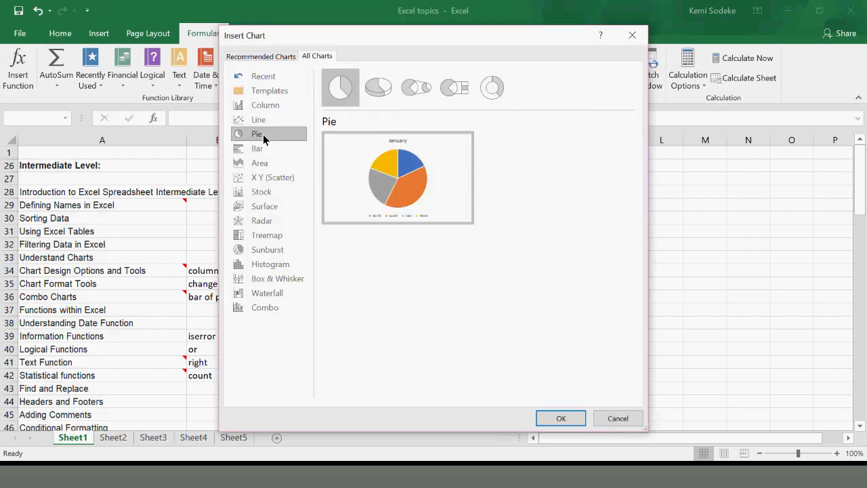
mouse_move(423, 198)
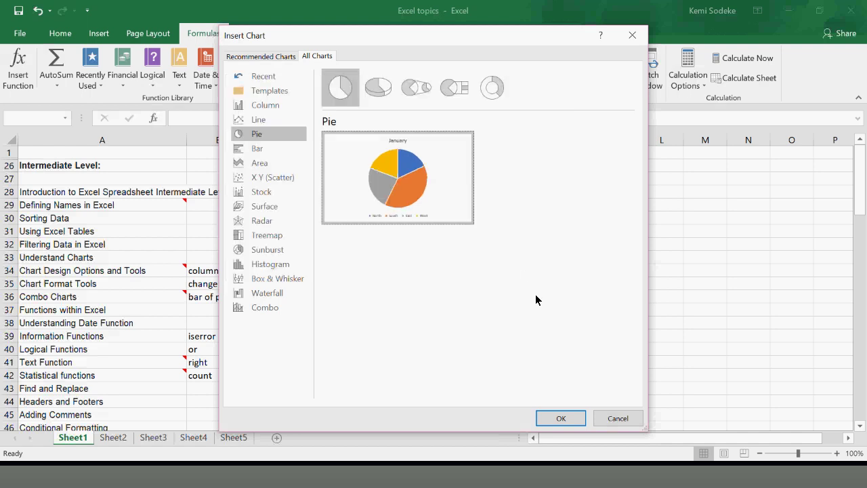
click(561, 418)
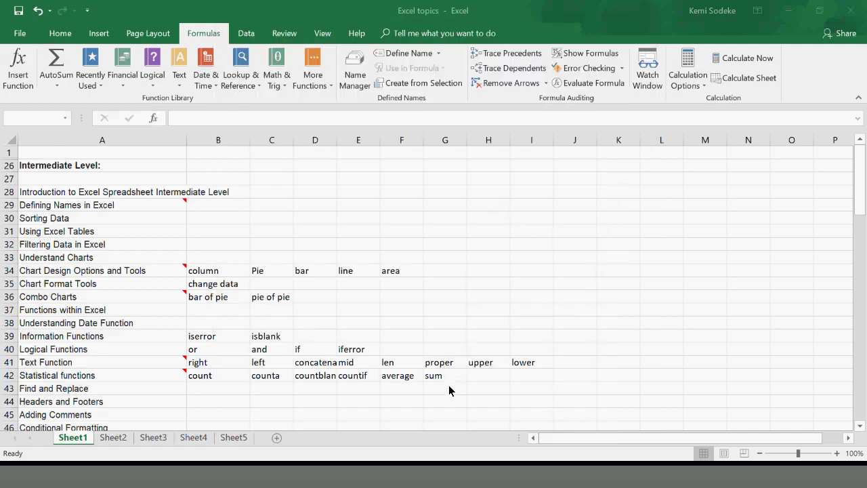
mouse_move(519, 339)
key(Escape)
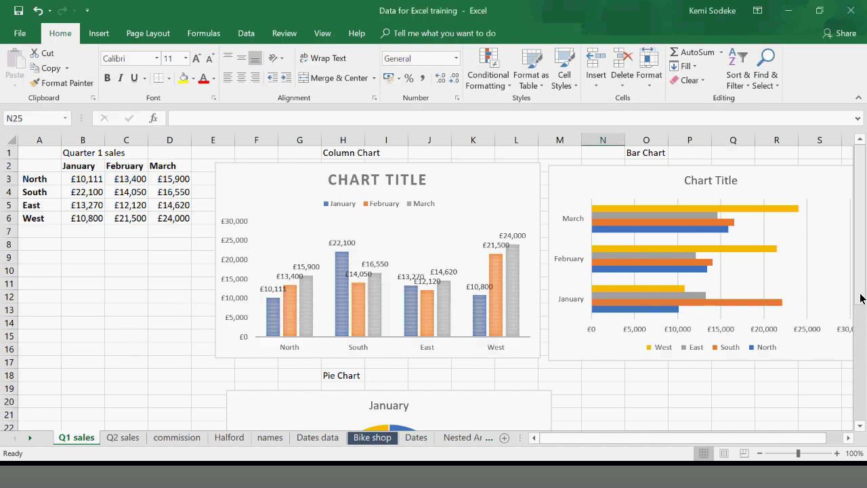
Select the A2:D6 sales data, then select the whole column chart and delete it
drag(860, 296, 853, 267)
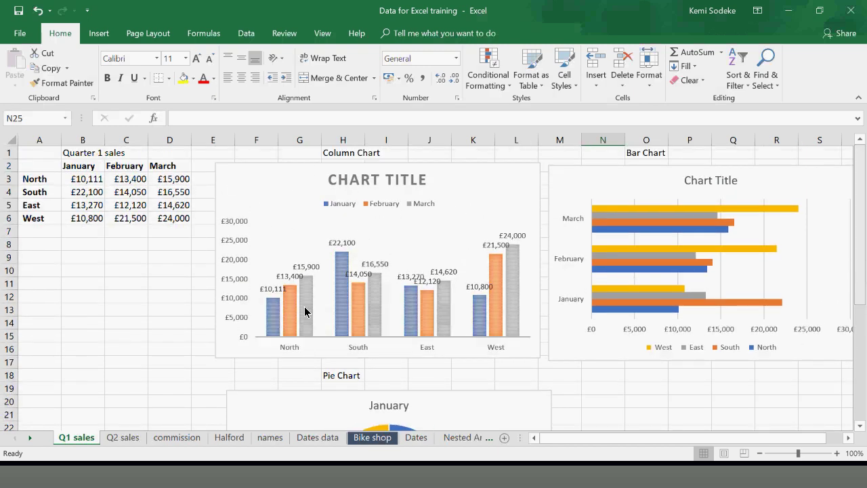
drag(37, 166, 177, 223)
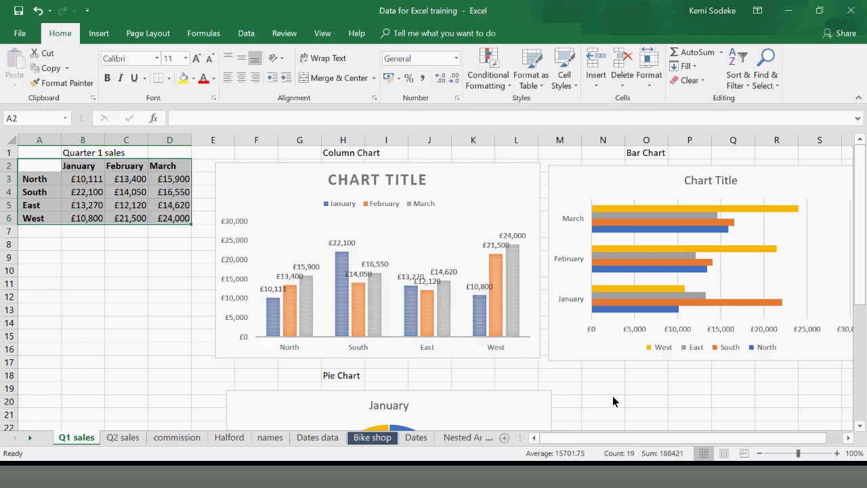
scroll(612, 400, down, 2)
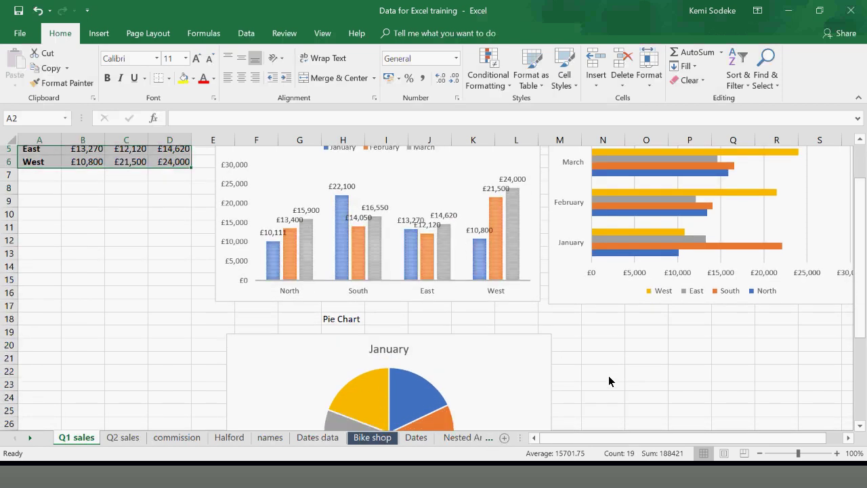
scroll(608, 376, down, 2)
click(456, 321)
scroll(694, 334, up, 3)
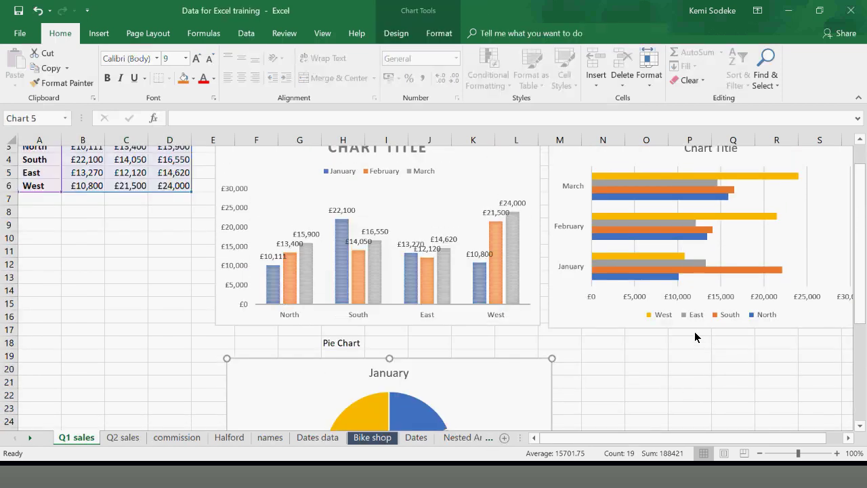
scroll(694, 332, up, 1)
click(438, 202)
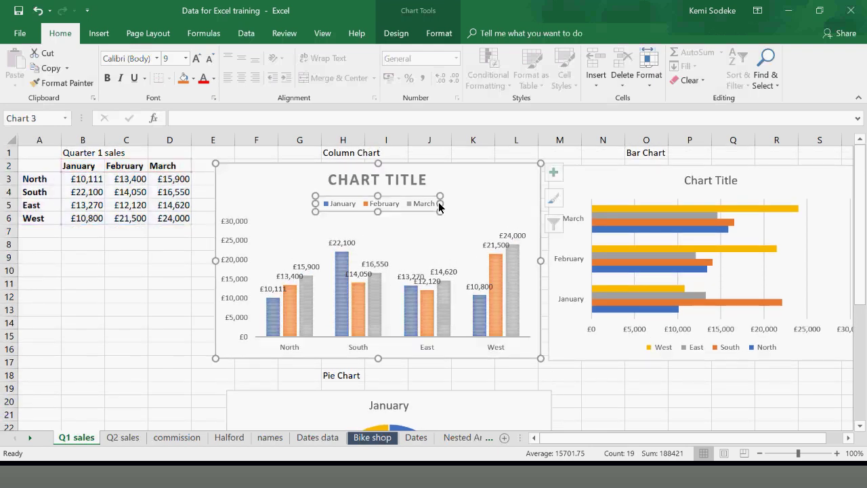
click(502, 168)
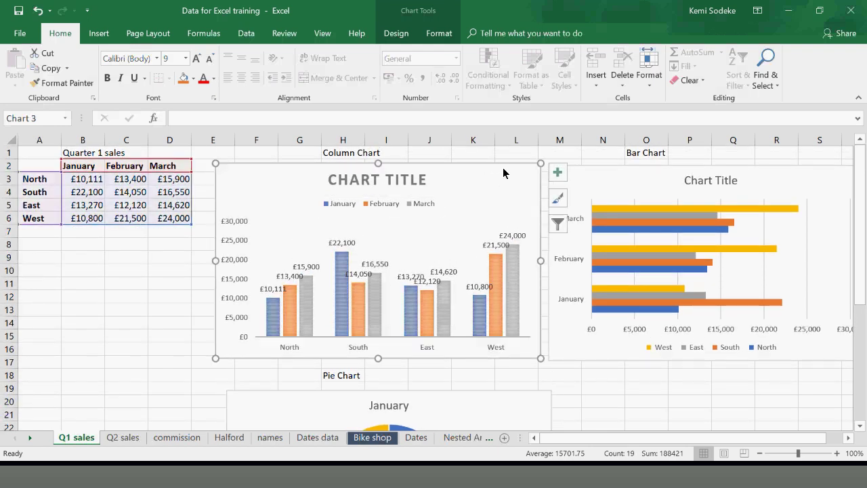
key(Delete)
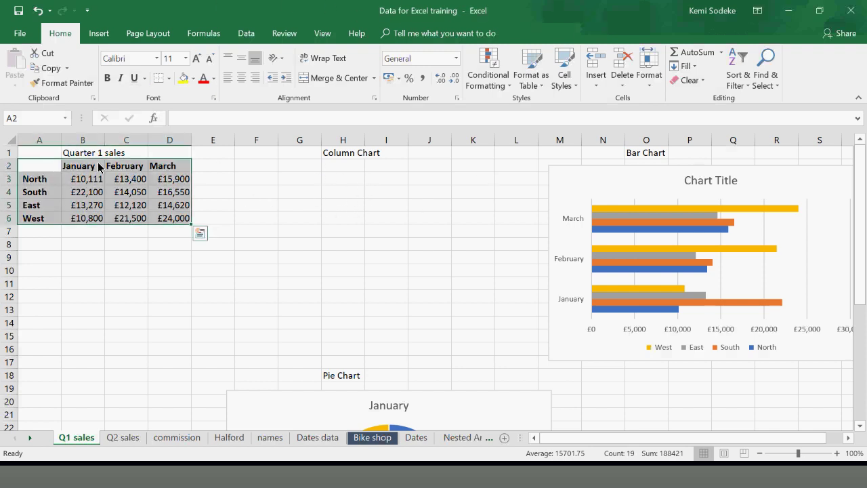
Insert a Clustered Column chart of the Q1 sales and move it under the Column Chart heading
click(98, 33)
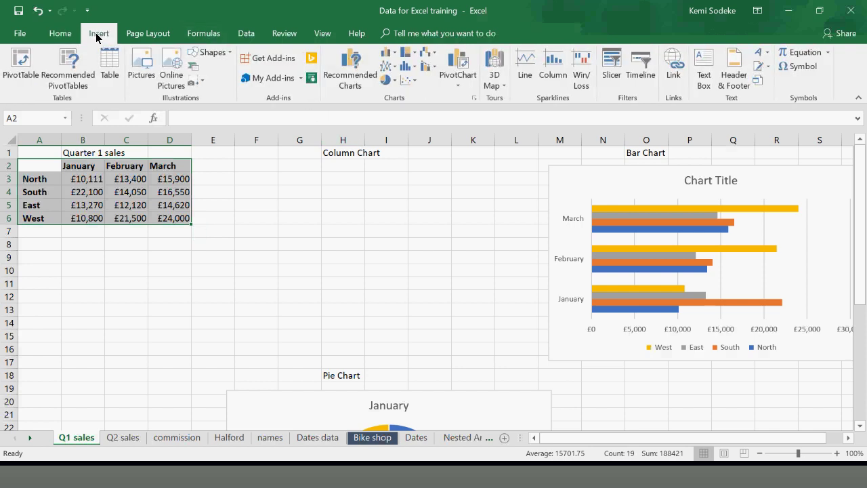
click(474, 99)
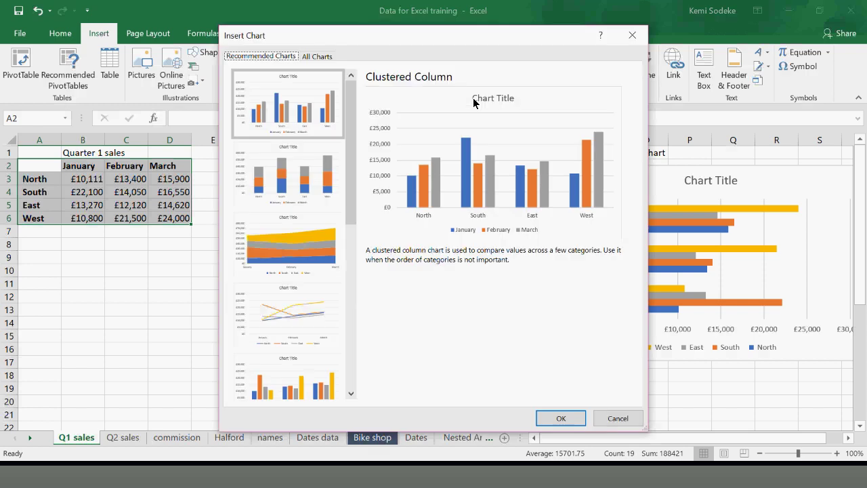
click(309, 108)
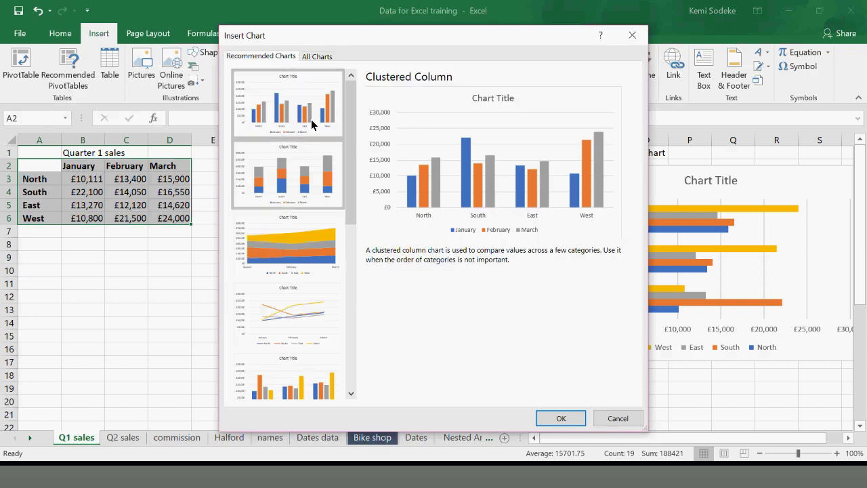
click(560, 418)
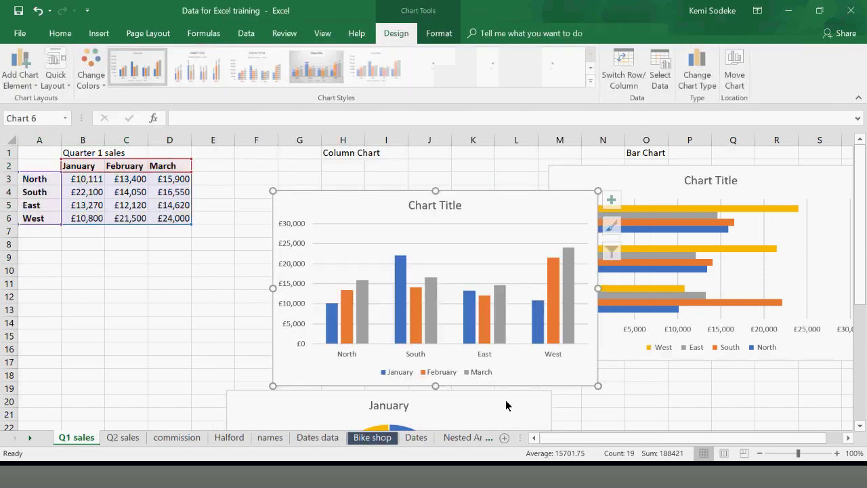
drag(406, 212, 350, 191)
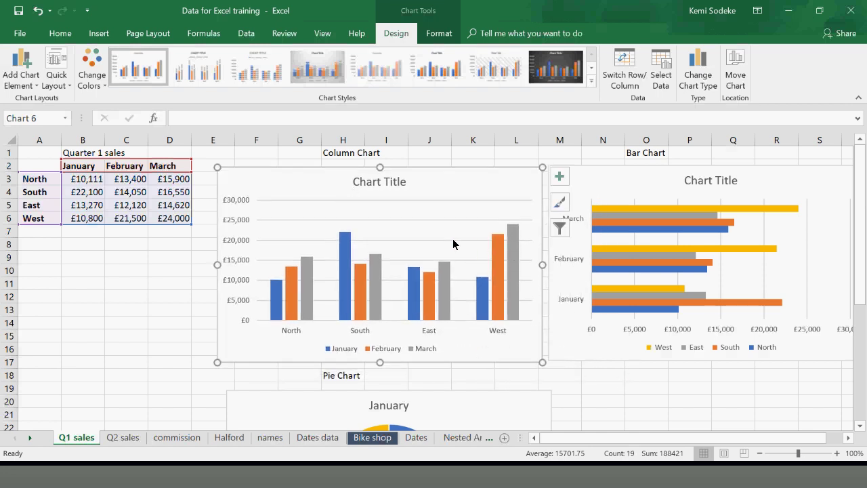
Recolour the column chart, trying a grey palette and then a green one
click(496, 260)
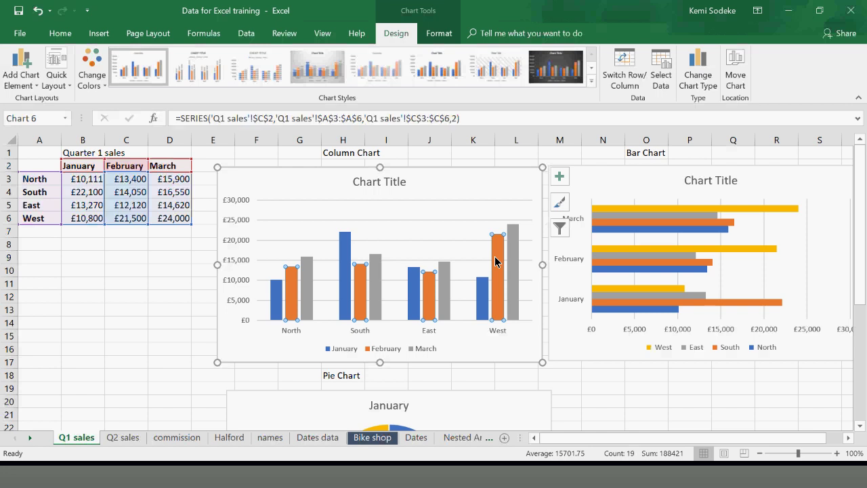
click(560, 201)
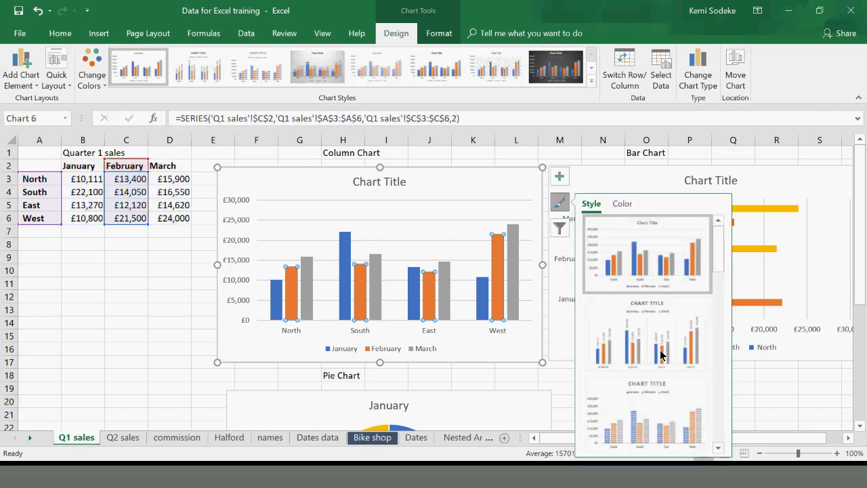
click(621, 203)
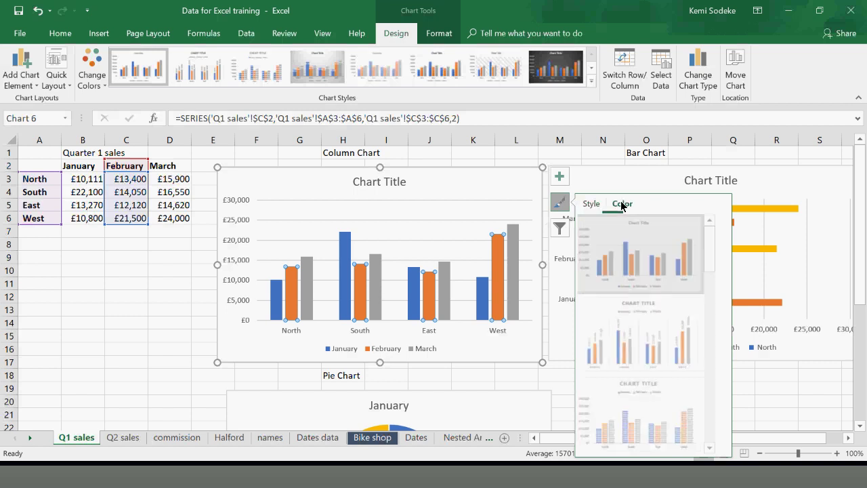
click(647, 384)
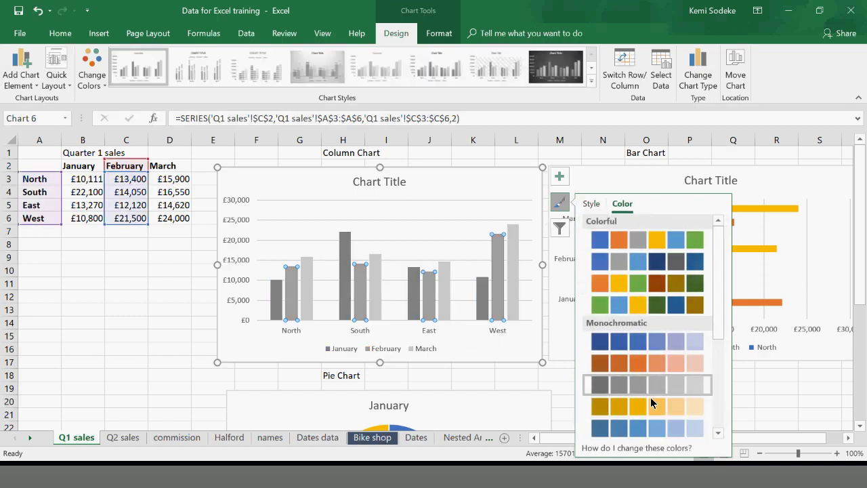
drag(718, 329, 712, 420)
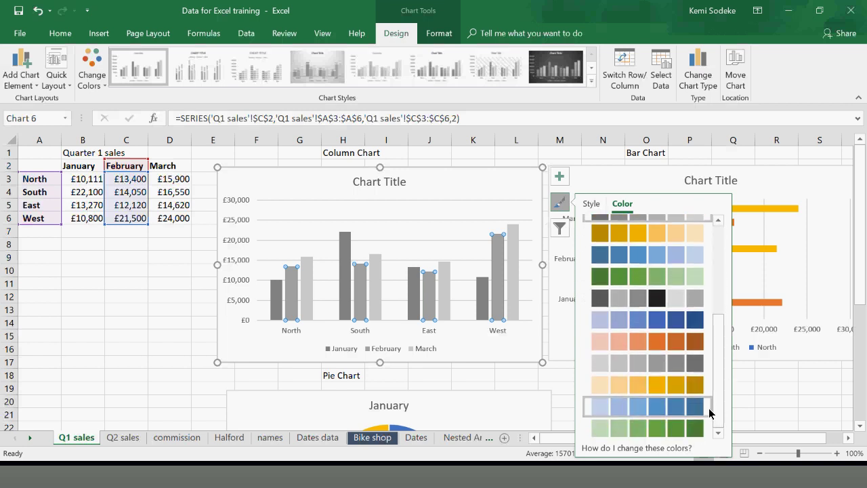
click(688, 430)
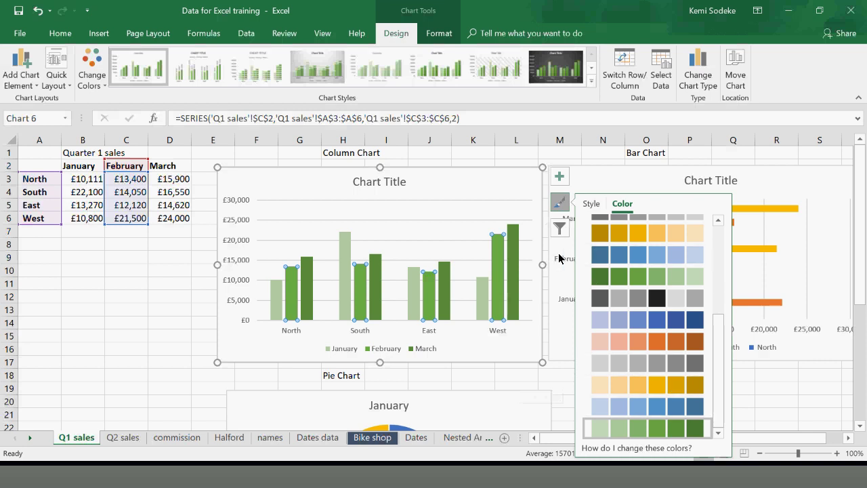
Apply the third striped style with an uppercase CHART TITLE, then reselect the sales data
click(592, 205)
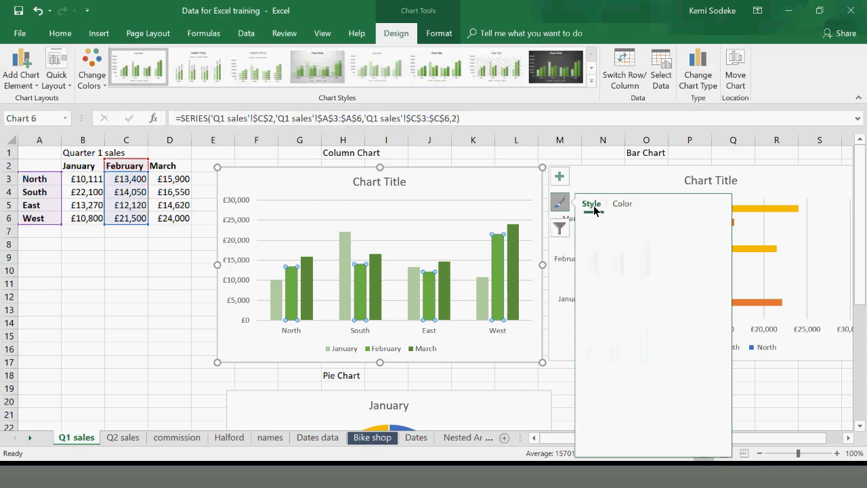
click(675, 428)
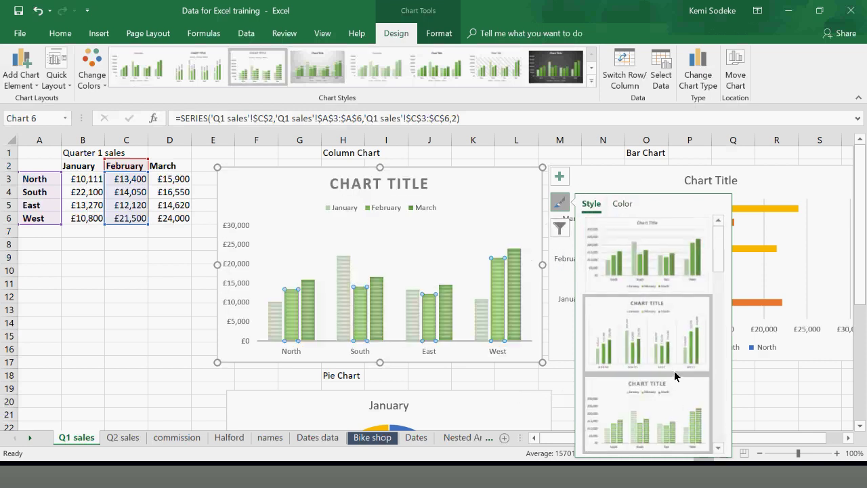
click(804, 417)
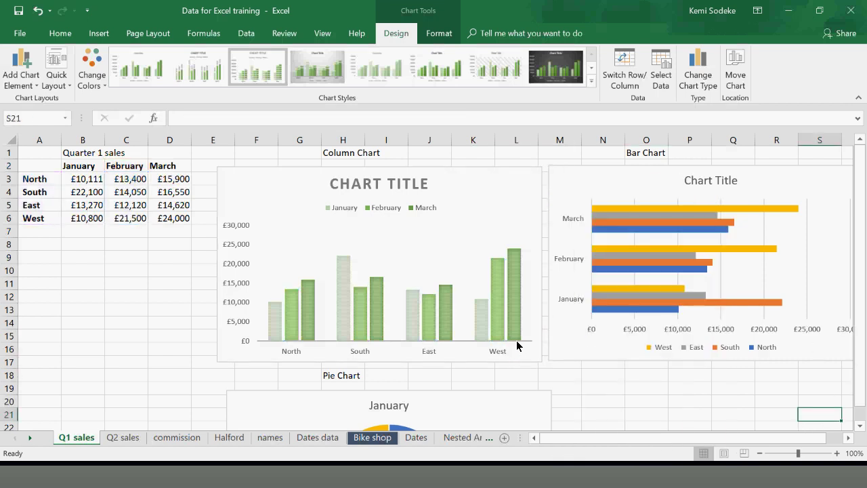
scroll(496, 292, down, 1)
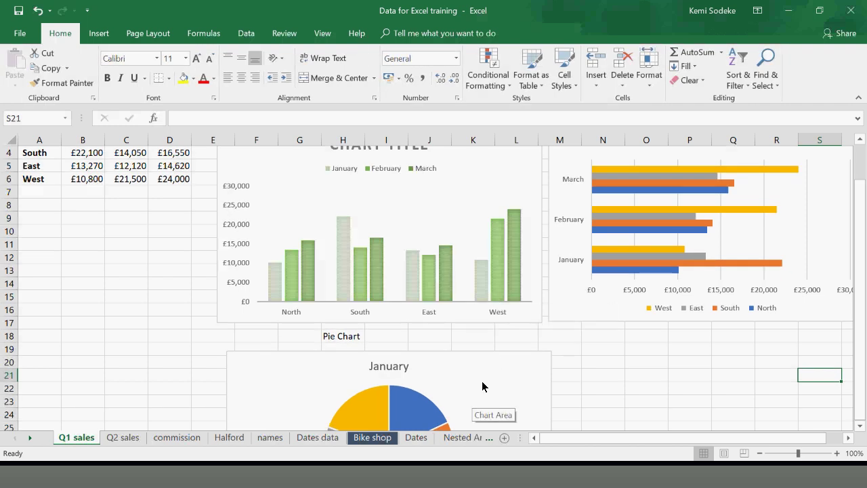
scroll(625, 383, down, 2)
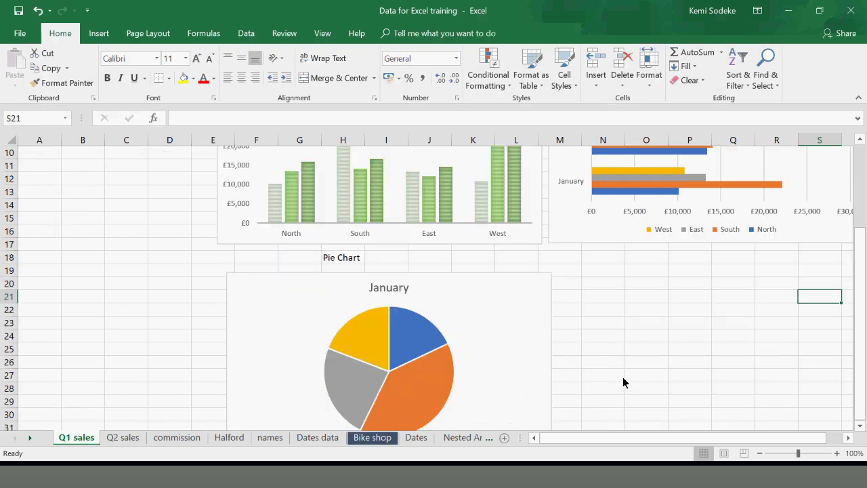
scroll(703, 366, up, 3)
scroll(730, 368, down, 2)
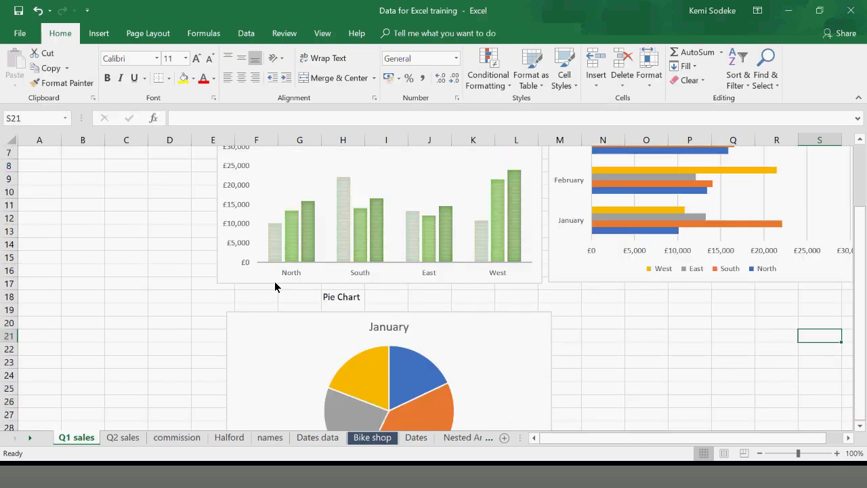
scroll(172, 349, up, 2)
drag(41, 167, 169, 218)
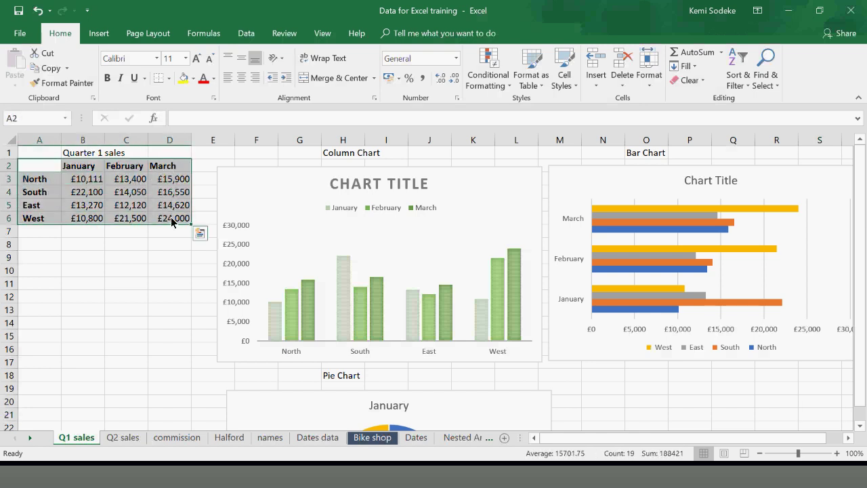
Insert a Line chart of the Quarter 1 sales from the All Charts list
click(99, 36)
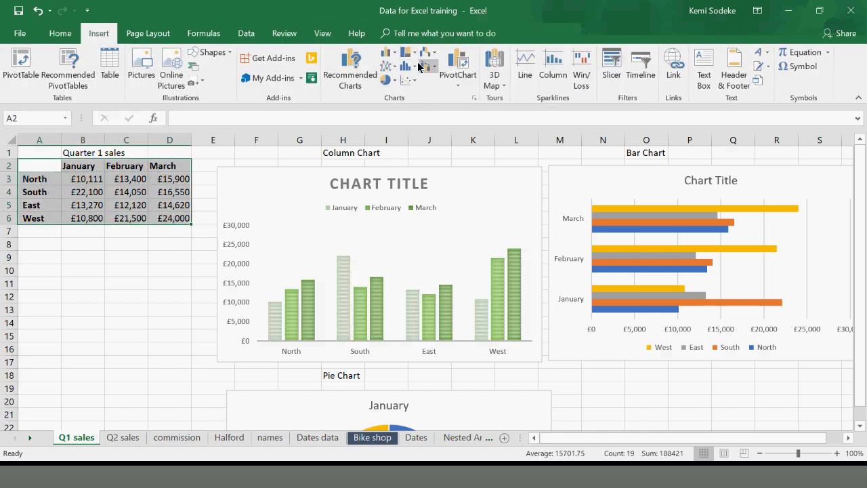
click(474, 99)
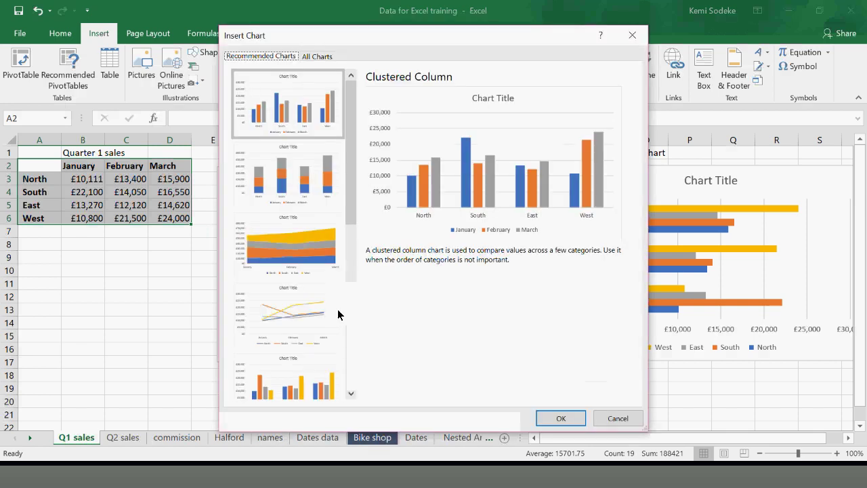
click(316, 56)
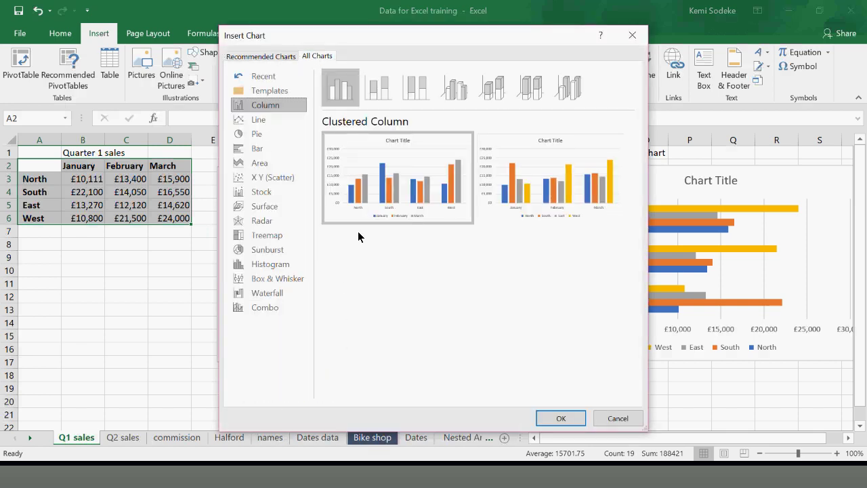
click(255, 120)
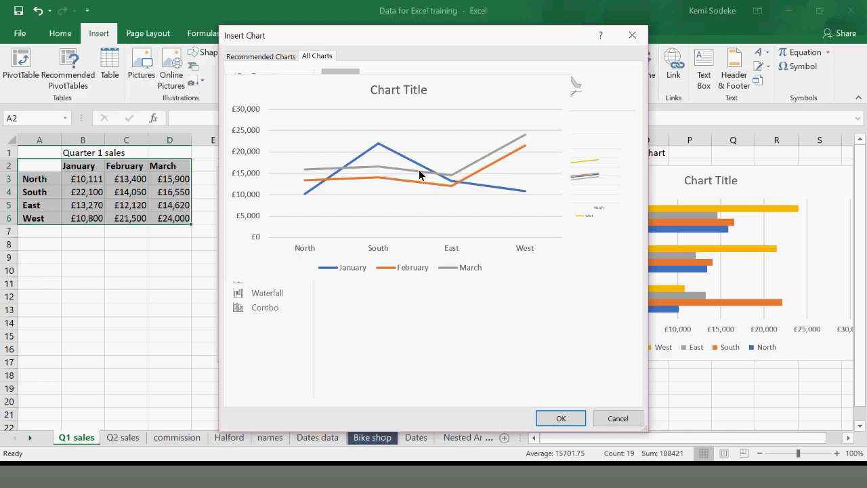
click(569, 420)
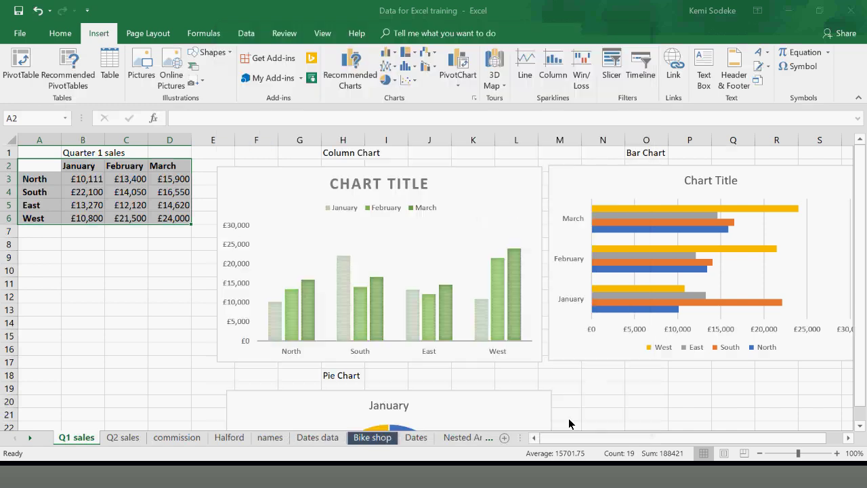
Move the line chart below row 19 and label it 'line Chart' in O19
click(846, 440)
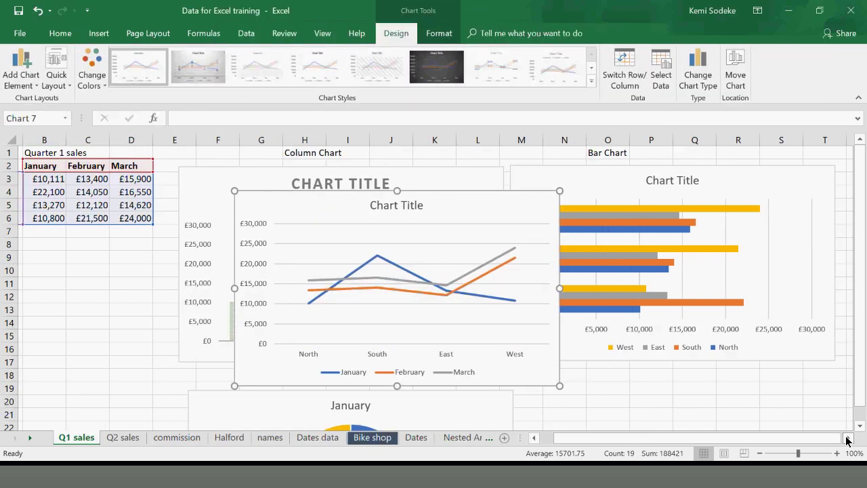
click(847, 440)
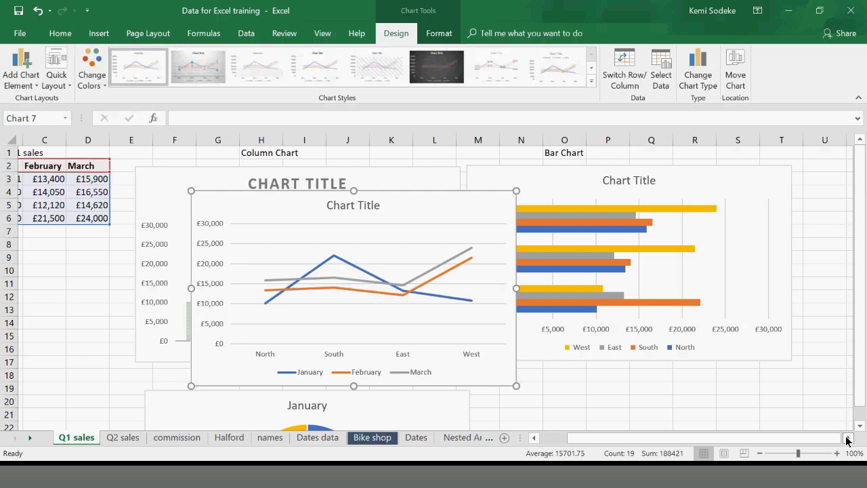
click(846, 440)
scroll(548, 248, down, 1)
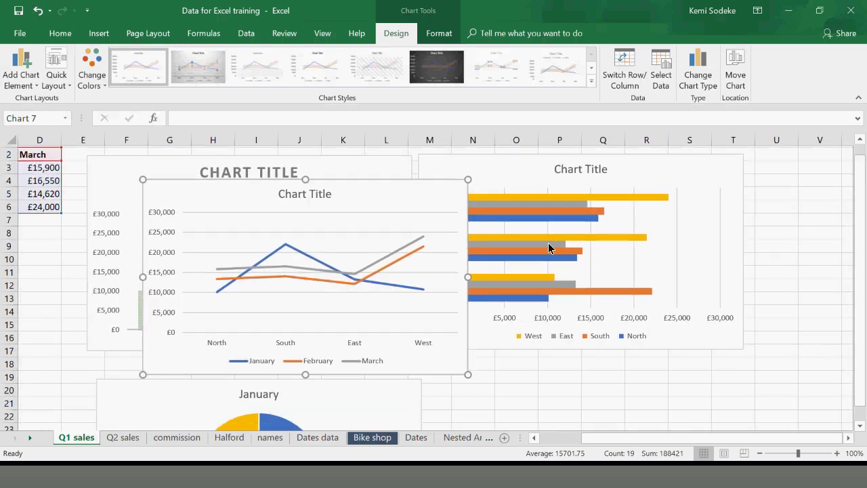
scroll(549, 247, down, 1)
drag(350, 189, 638, 369)
click(514, 348)
text(line chart)
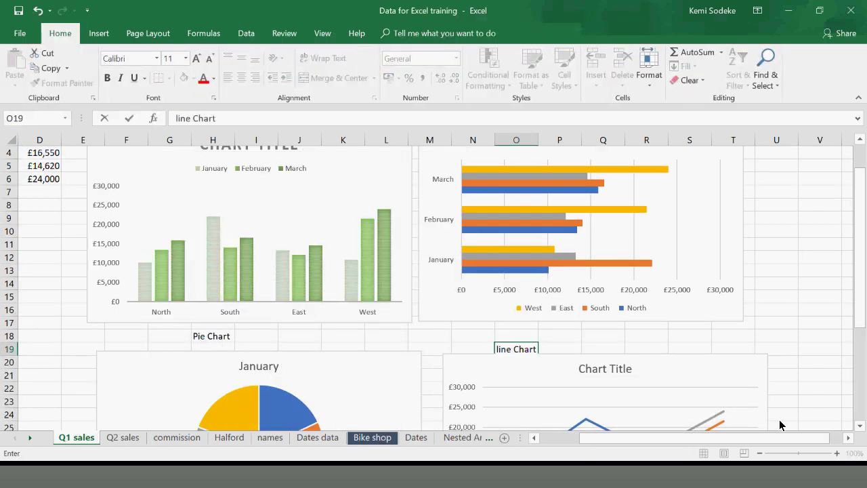
click(795, 312)
scroll(724, 301, down, 2)
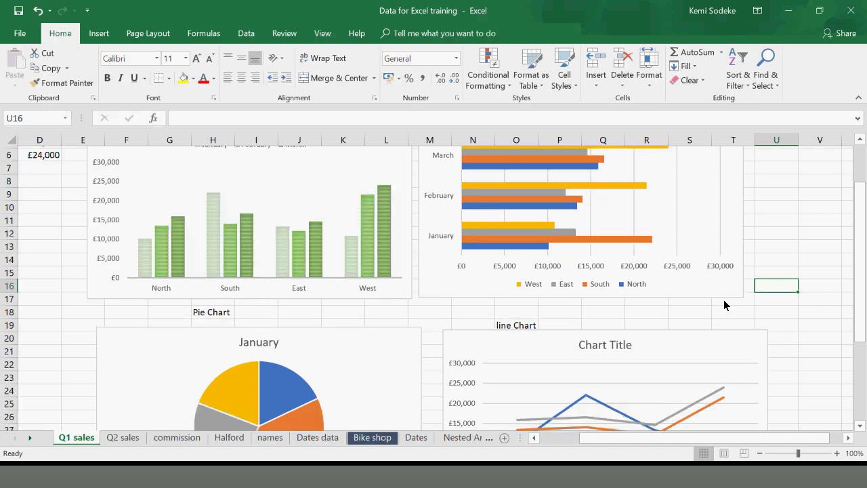
Check the Column, Bar, Line, Area, & Pie example sheet, then select A2:D6 on Q1 sales
scroll(719, 309, down, 3)
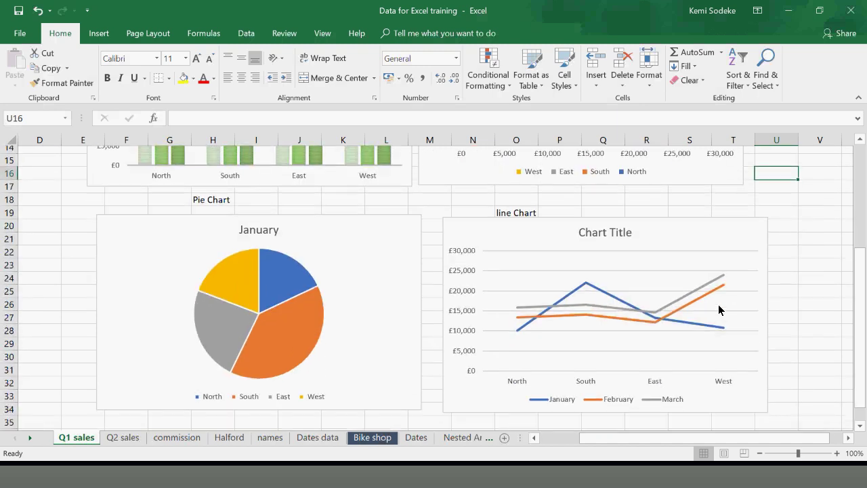
scroll(714, 300, down, 1)
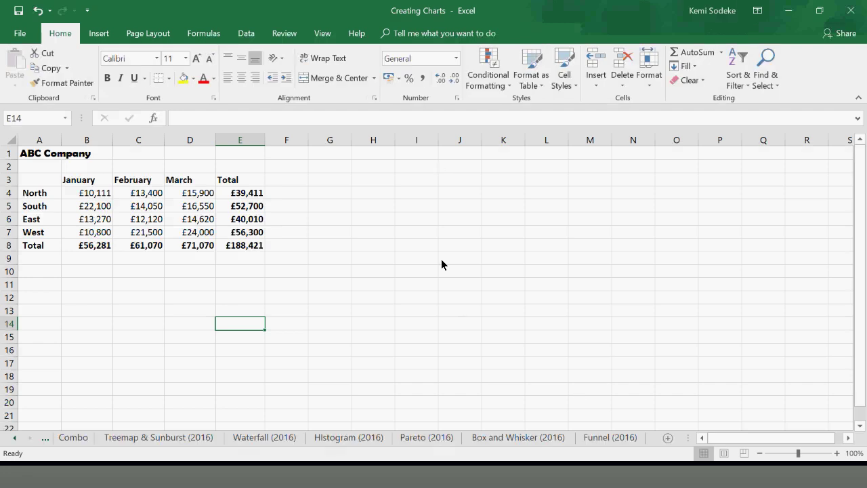
click(15, 439)
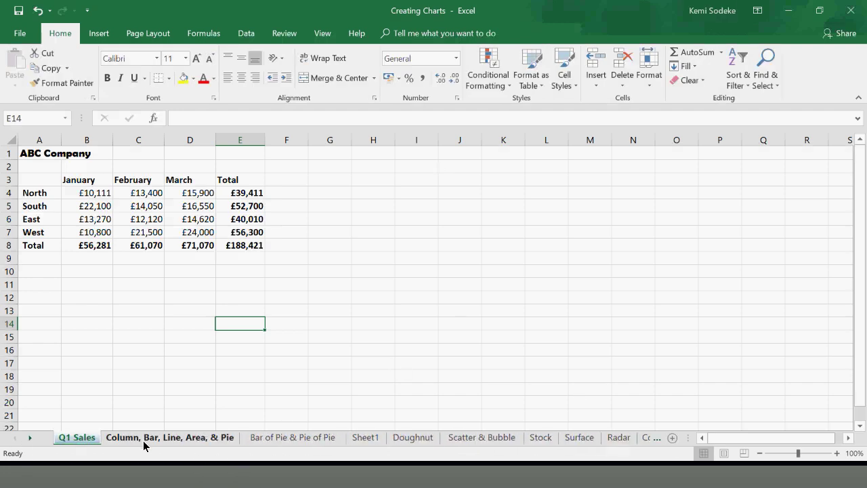
click(143, 438)
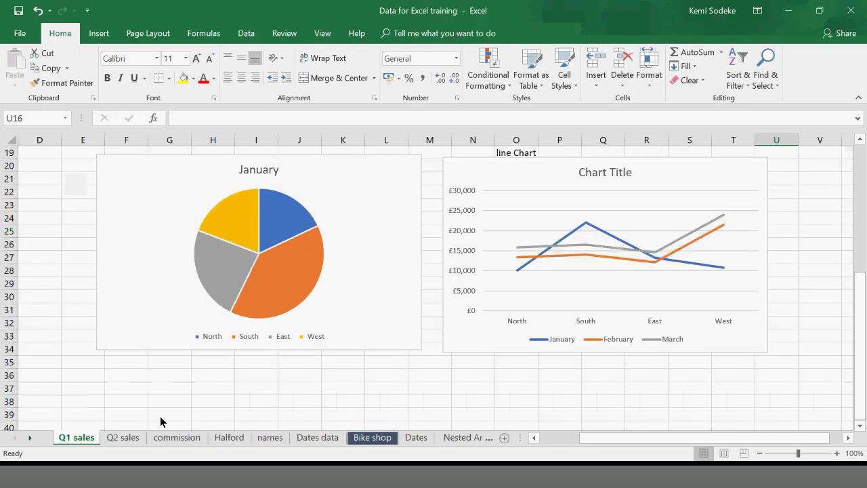
drag(624, 438, 584, 438)
scroll(328, 377, up, 6)
drag(27, 166, 173, 218)
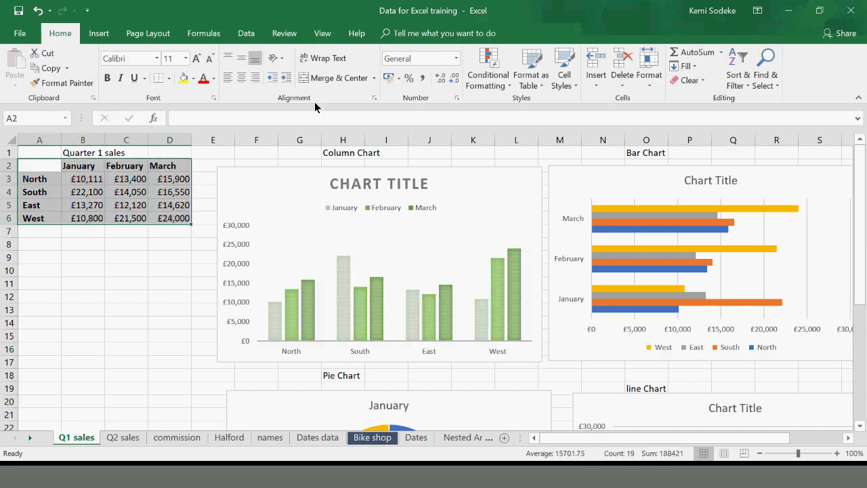
Insert the second Area chart variant of the Quarter 1 sales data
click(99, 33)
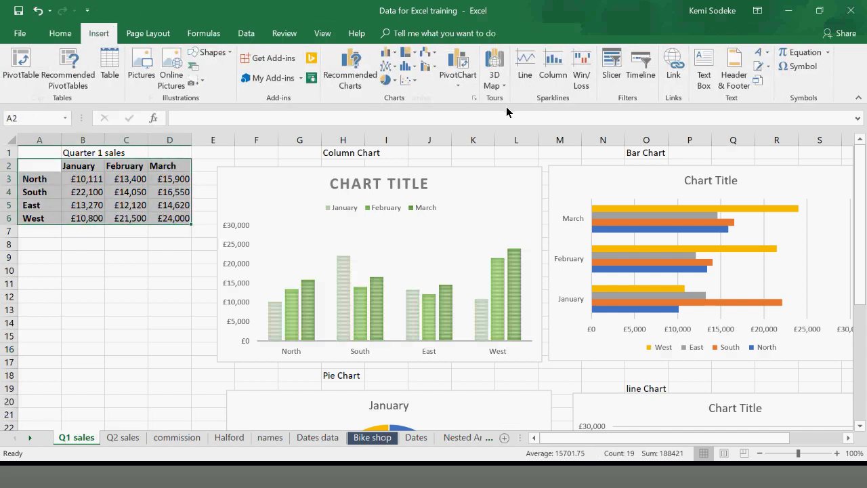
click(459, 85)
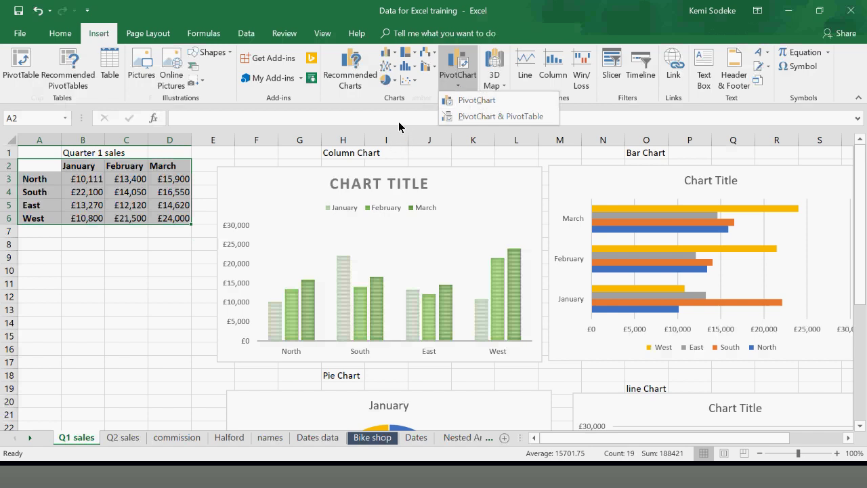
click(399, 123)
click(475, 98)
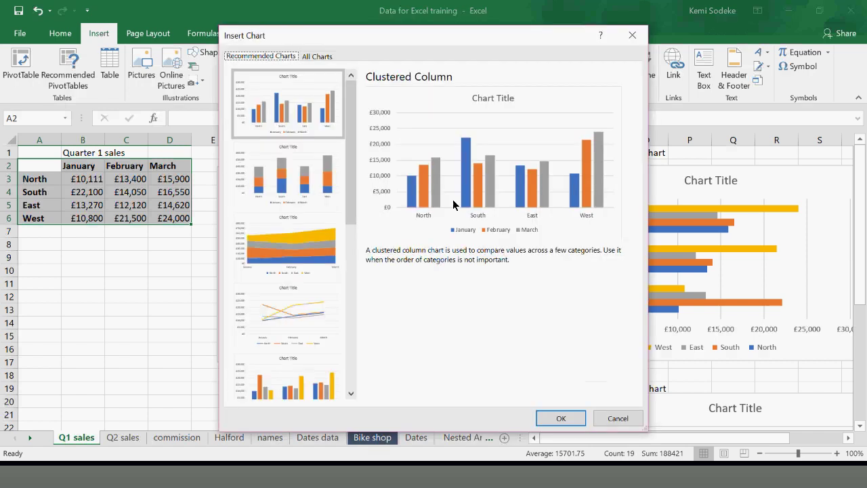
click(318, 59)
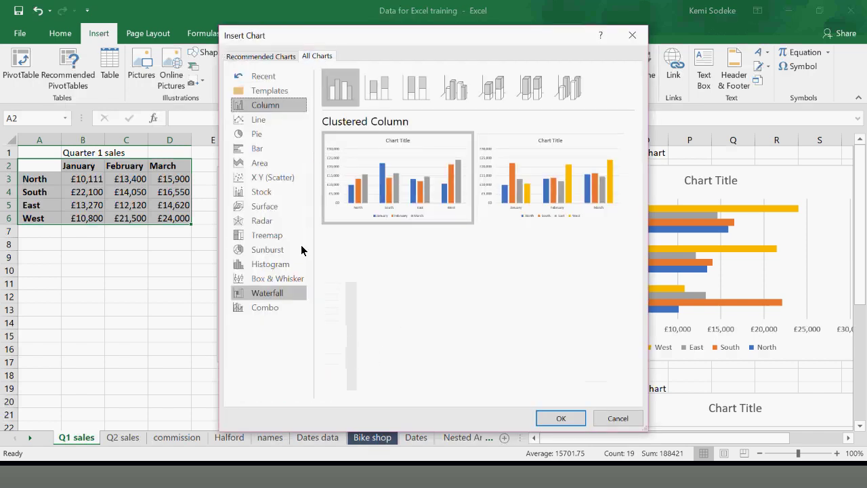
click(260, 164)
click(534, 180)
click(559, 417)
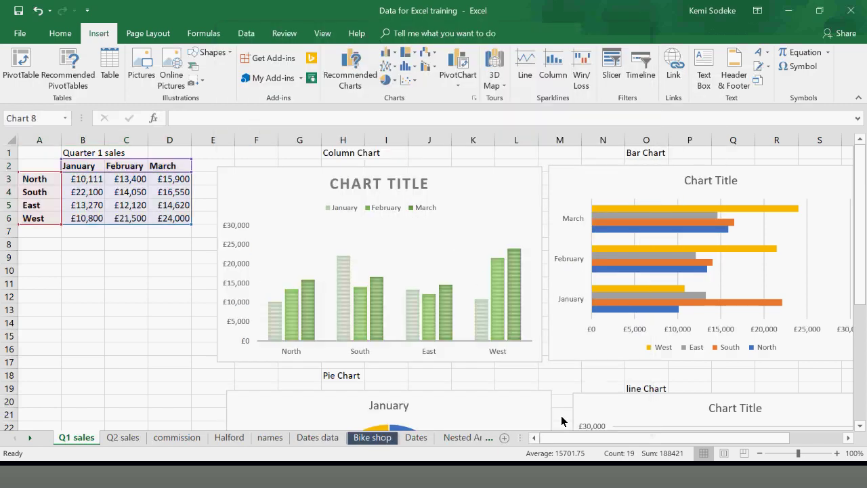
Reposition the area chart below row 36, undoing the misplaced moves
scroll(493, 297, down, 1)
scroll(493, 297, down, 1)
click(435, 159)
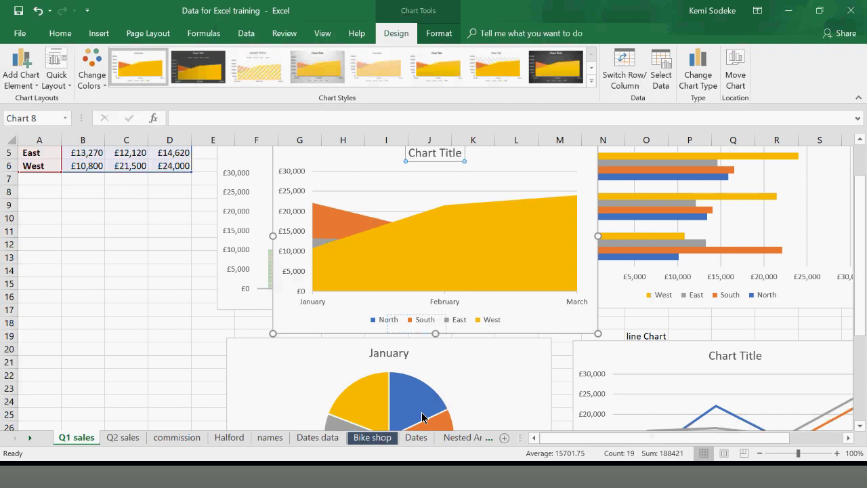
key(ctrl+z)
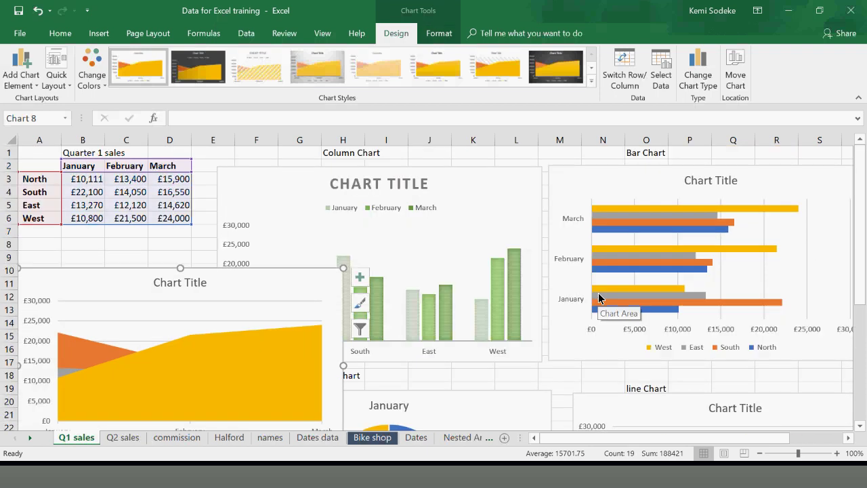
key(ctrl+z)
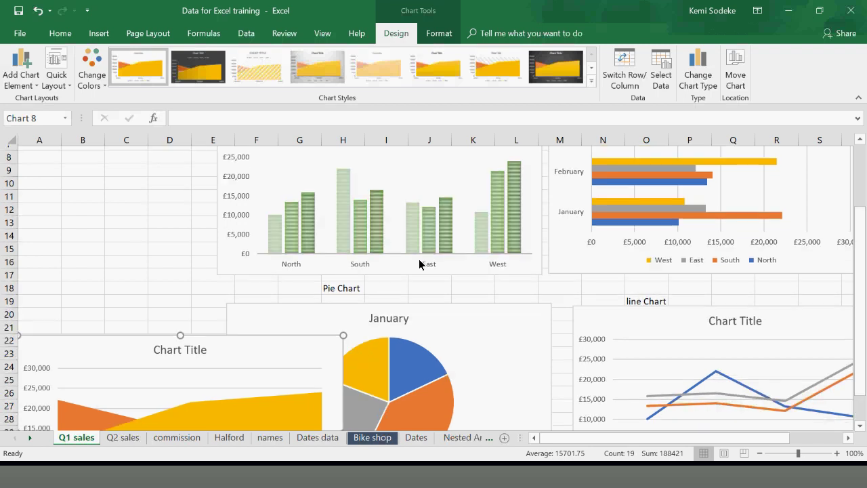
scroll(419, 264, down, 3)
drag(138, 244, 205, 349)
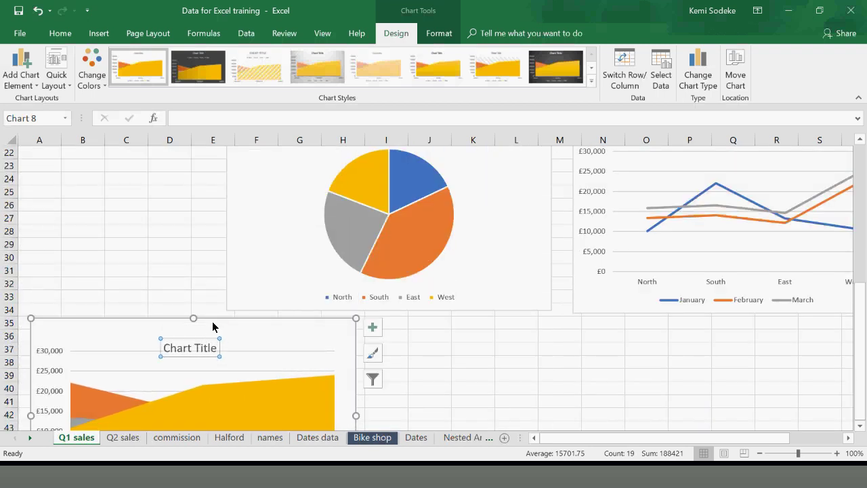
click(37, 10)
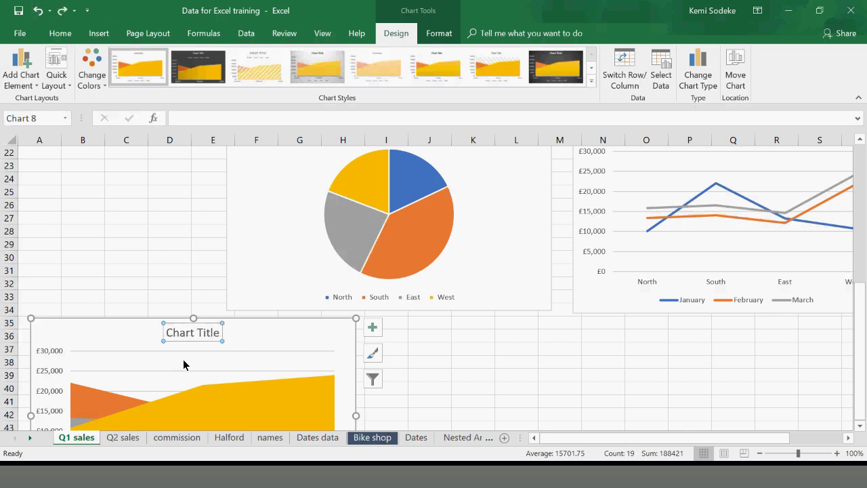
drag(138, 322, 139, 347)
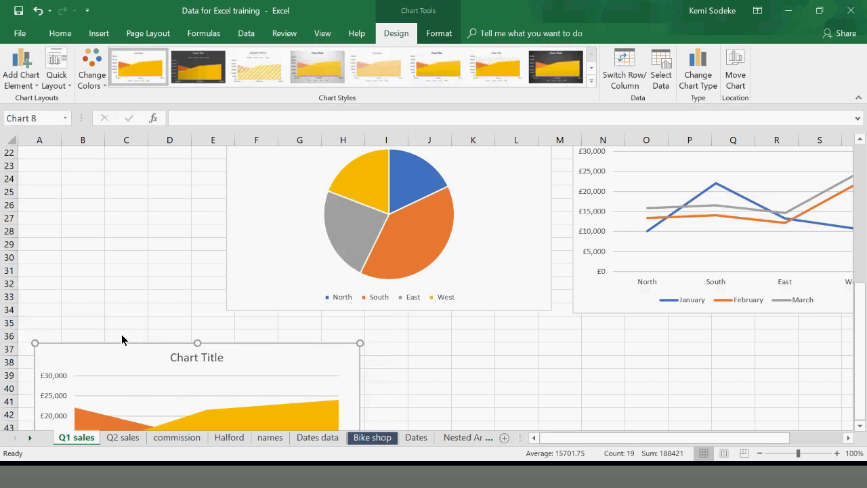
Label the area chart 'Area Chart' in cell C36
click(152, 330)
text(Area Chart)
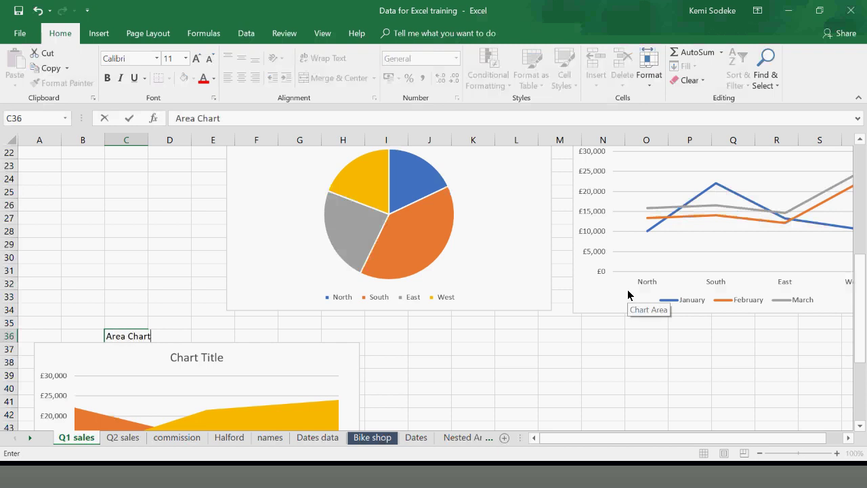
click(438, 380)
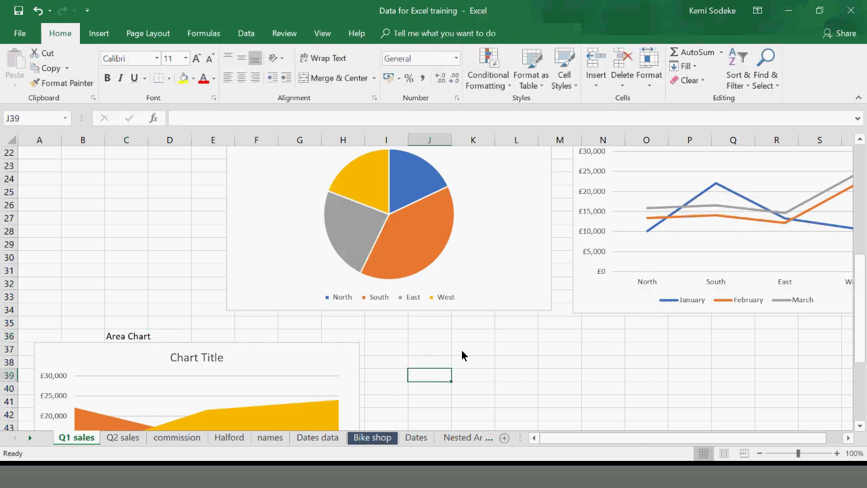
Switch to the Q2 sales sheet
scroll(462, 354, down, 2)
click(641, 484)
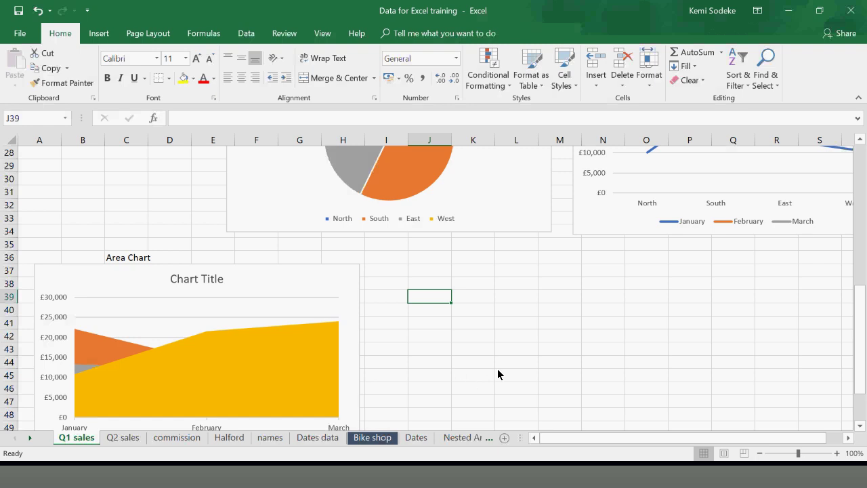
click(485, 350)
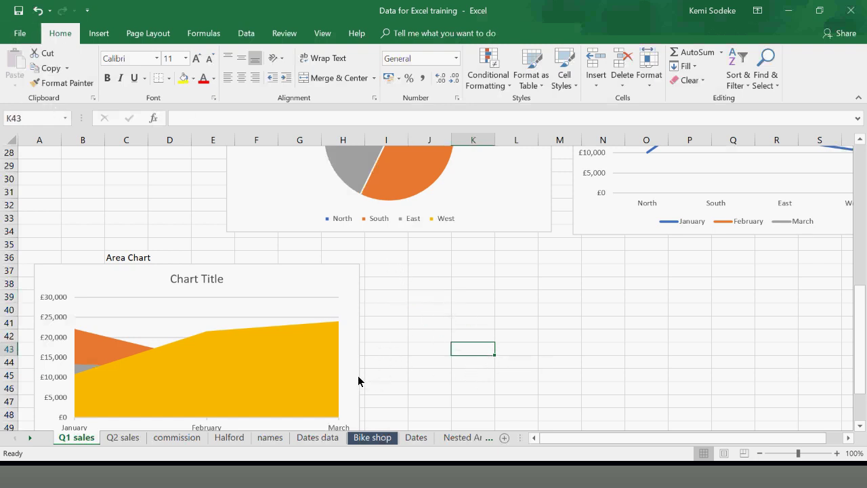
click(122, 438)
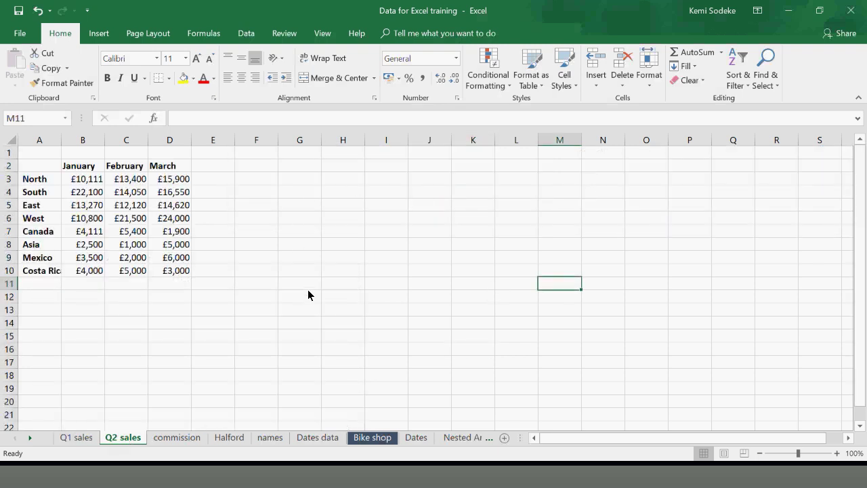
Select the regional sales data A2:D10 and widen column A to fit Costa Rica
click(380, 222)
drag(37, 170, 170, 273)
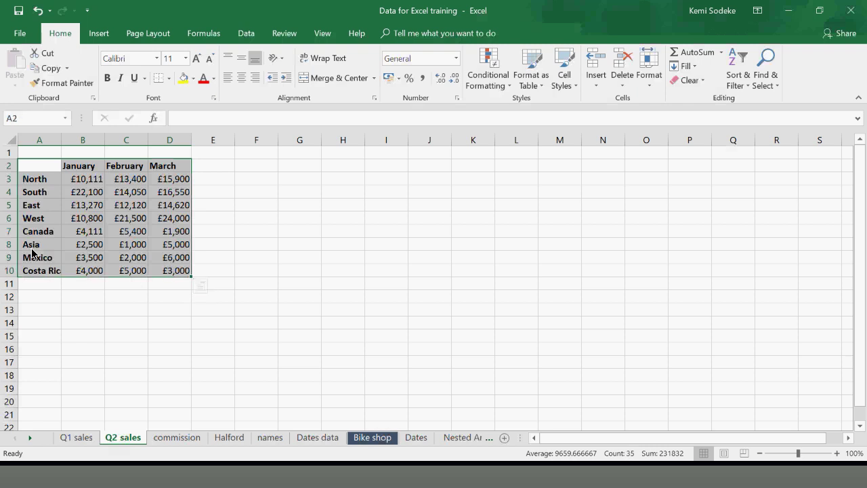
drag(63, 142, 81, 144)
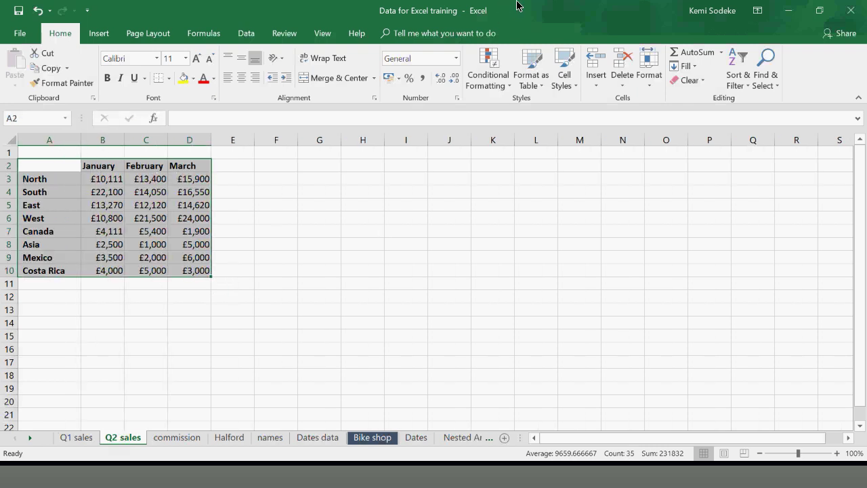
Insert a Pie of Pie chart from the All Charts Pie category
click(98, 33)
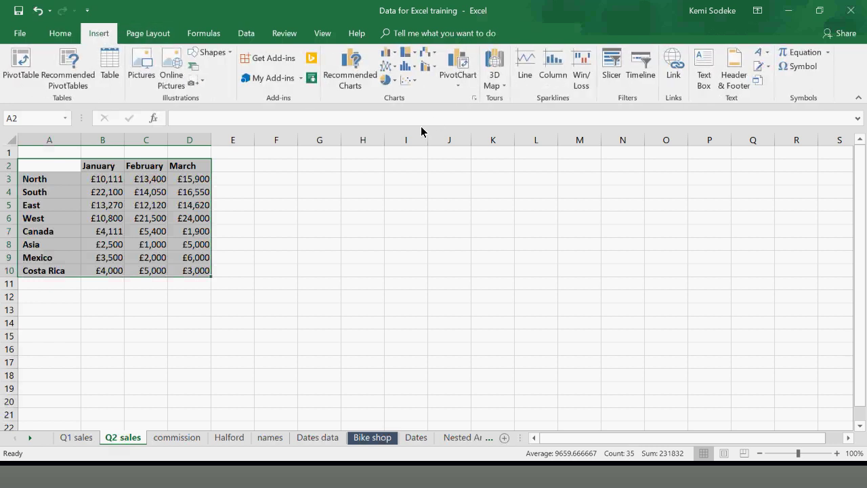
click(473, 97)
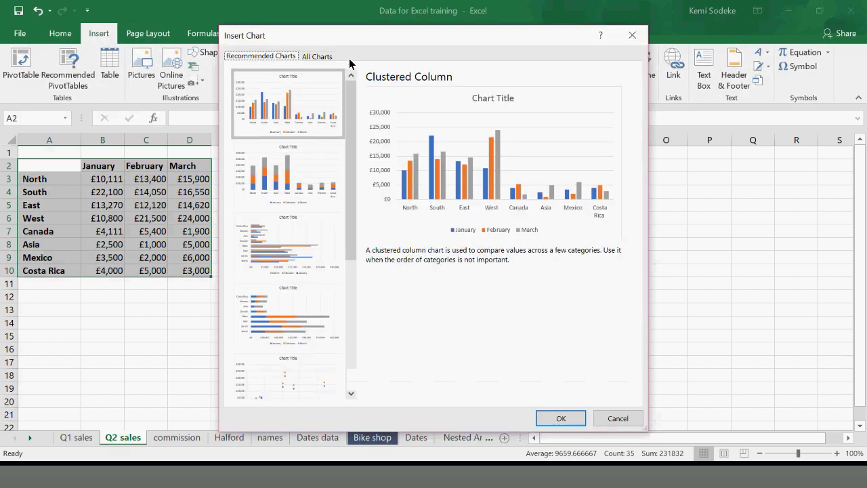
click(315, 57)
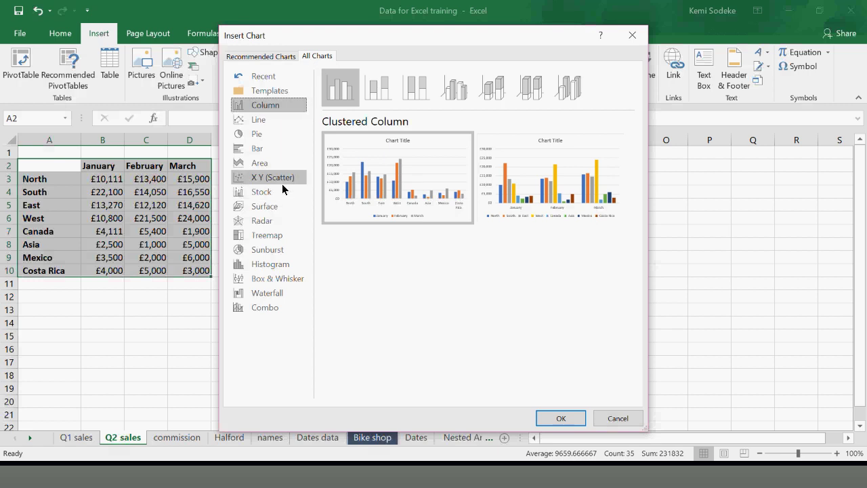
click(264, 136)
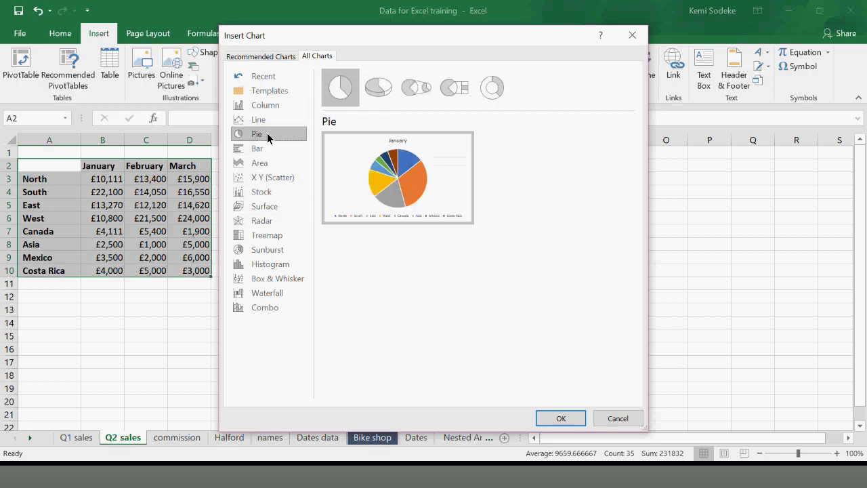
click(417, 88)
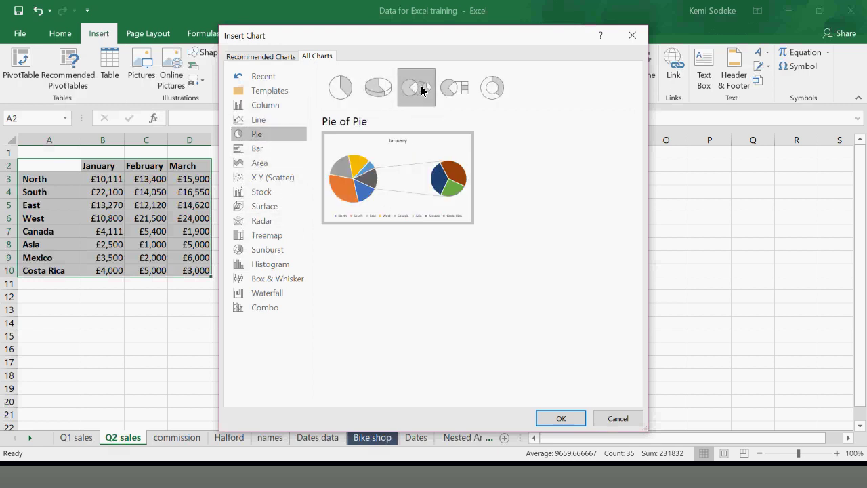
click(561, 419)
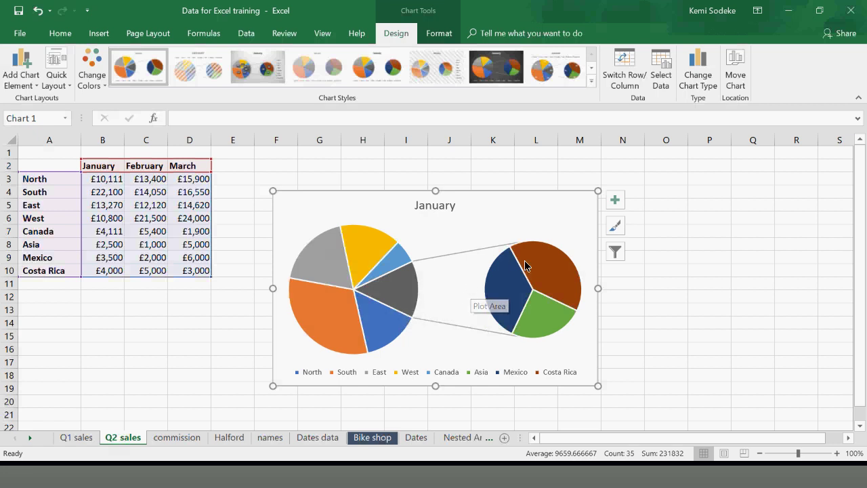
Apply the grey chart style with percentage data labels
click(619, 250)
click(615, 226)
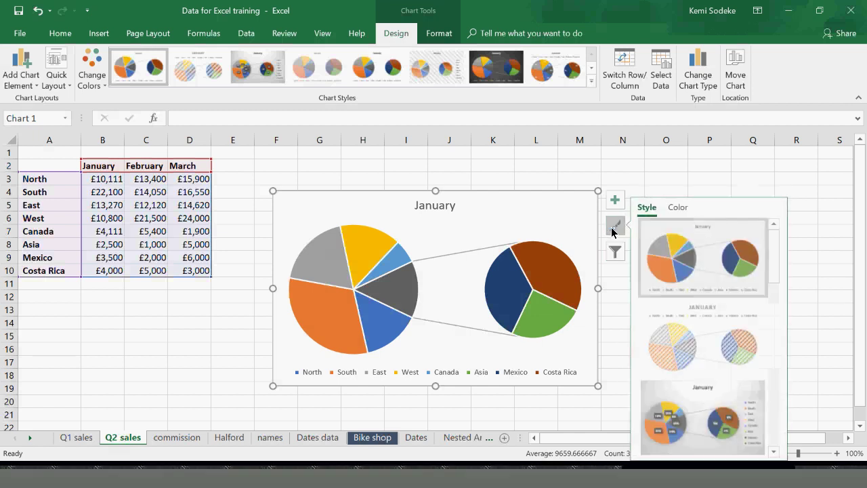
click(722, 424)
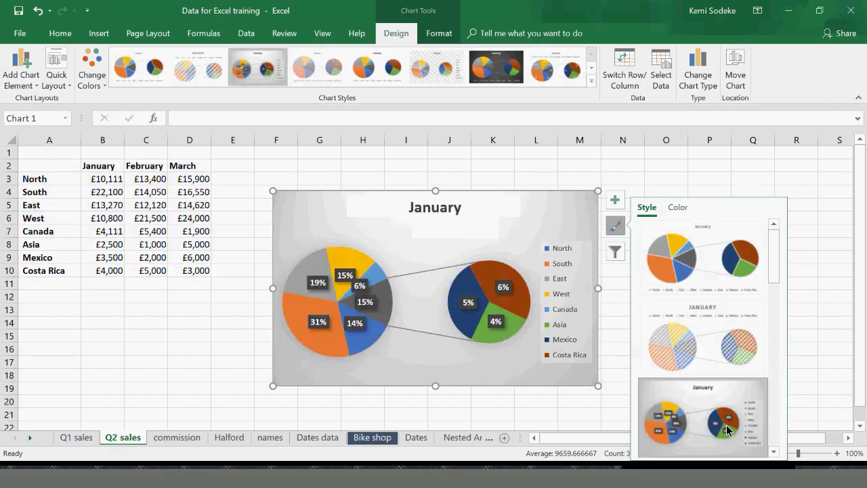
click(185, 384)
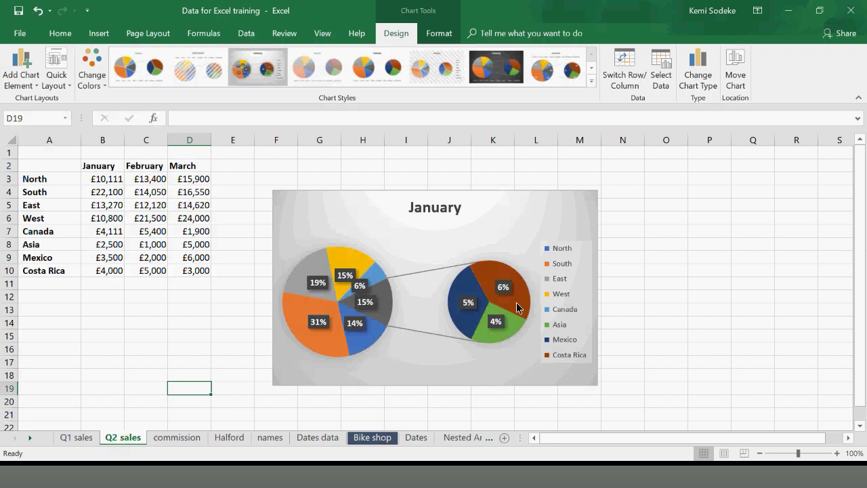
Type the heading 'Pie of a pie Chart' into cell H3 above the chart
click(365, 180)
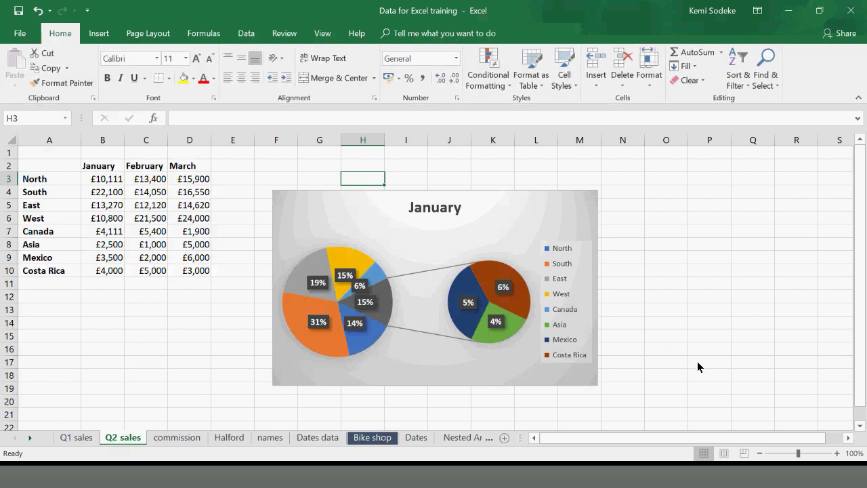
text(Pie of a pie Chart)
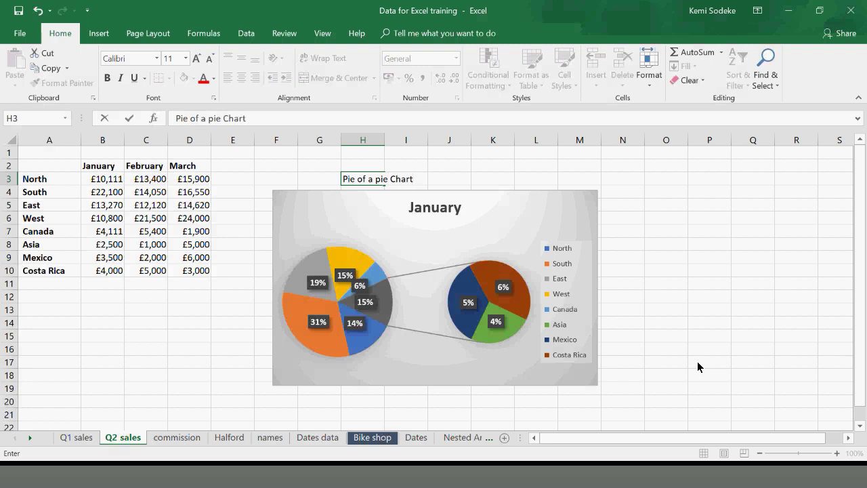
click(718, 310)
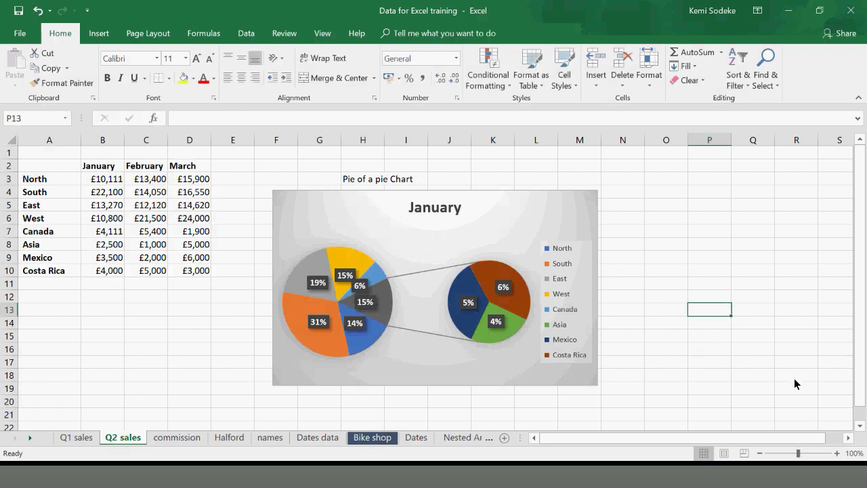
click(847, 441)
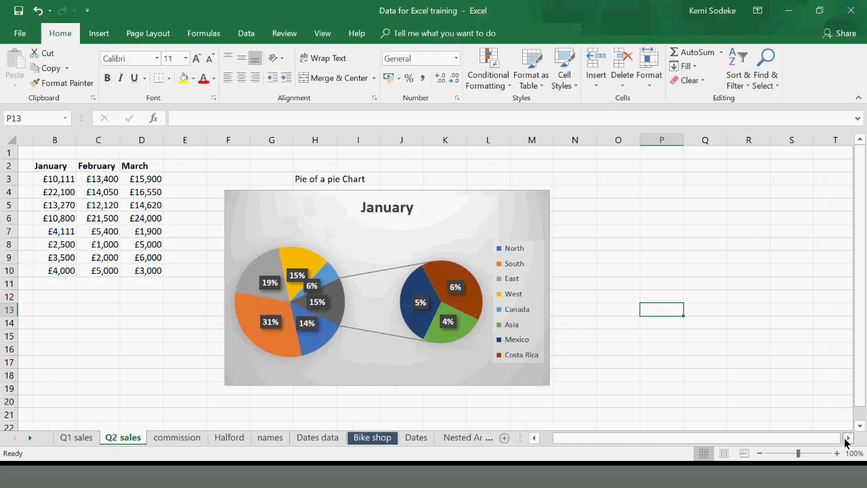
drag(569, 436, 551, 427)
Select A2:D10 and choose the Bar of Pie subtype under the Pie chart category
drag(41, 165, 203, 272)
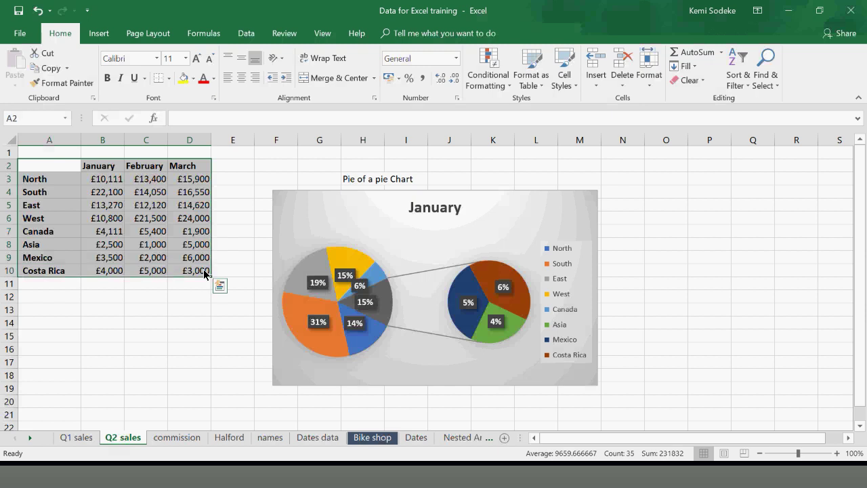
click(100, 34)
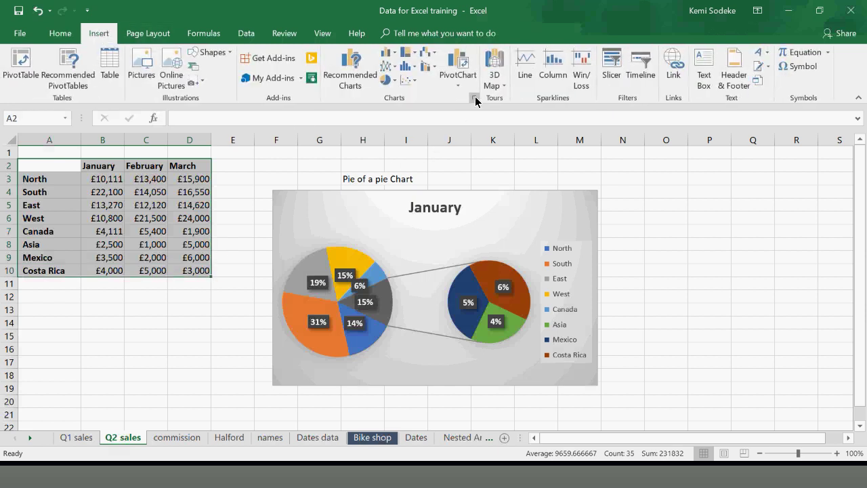
click(474, 97)
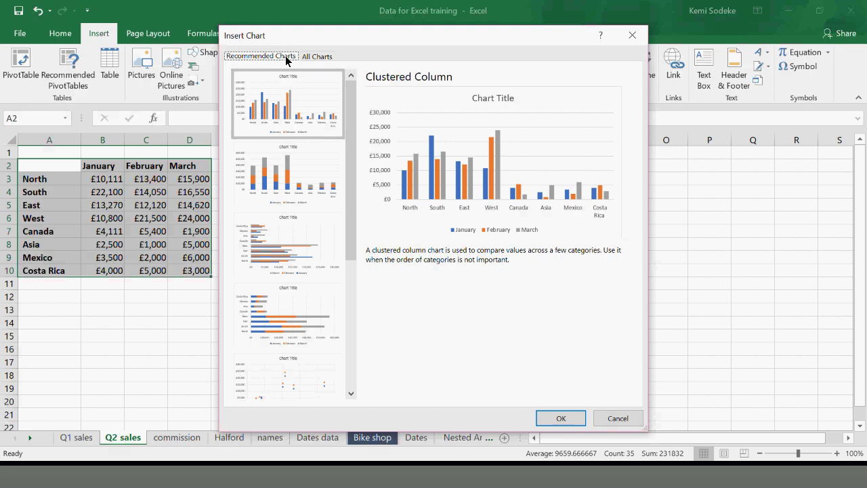
click(314, 59)
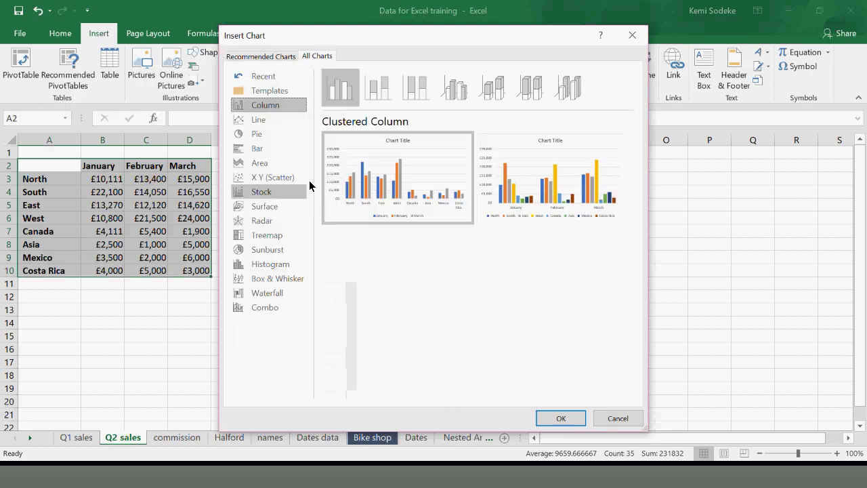
click(251, 136)
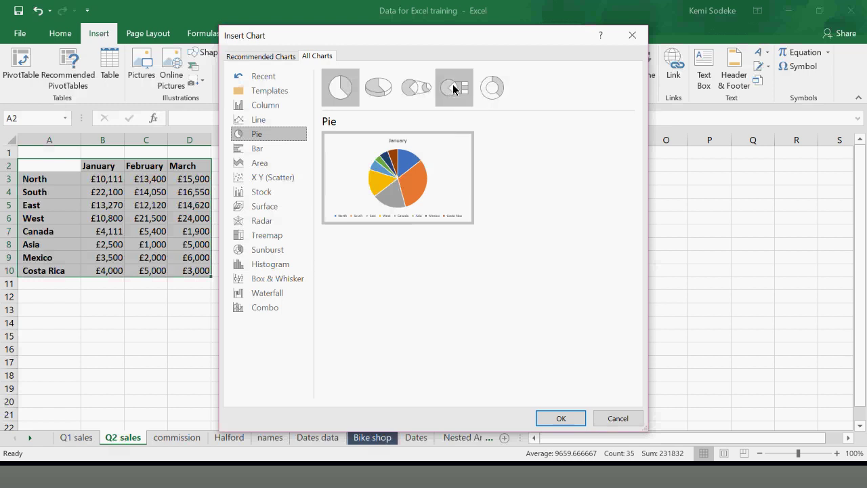
click(452, 84)
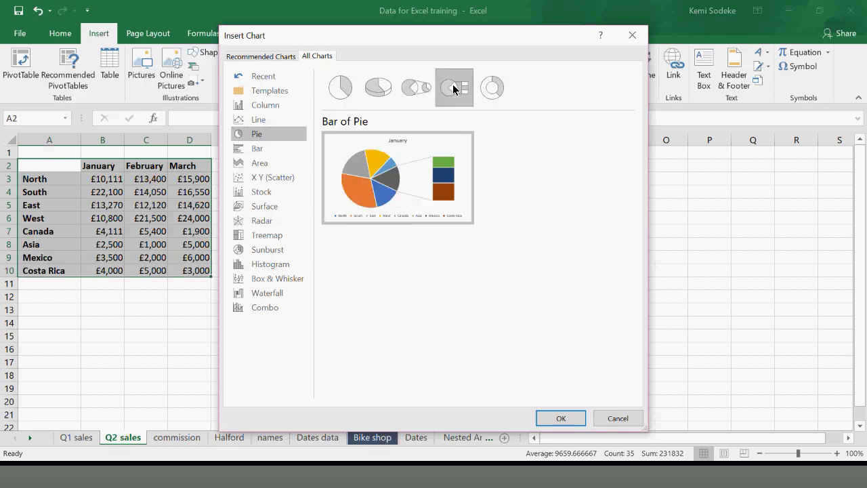
Insert the Bar of Pie chart and place it right of the Pie of Pie chart
click(562, 418)
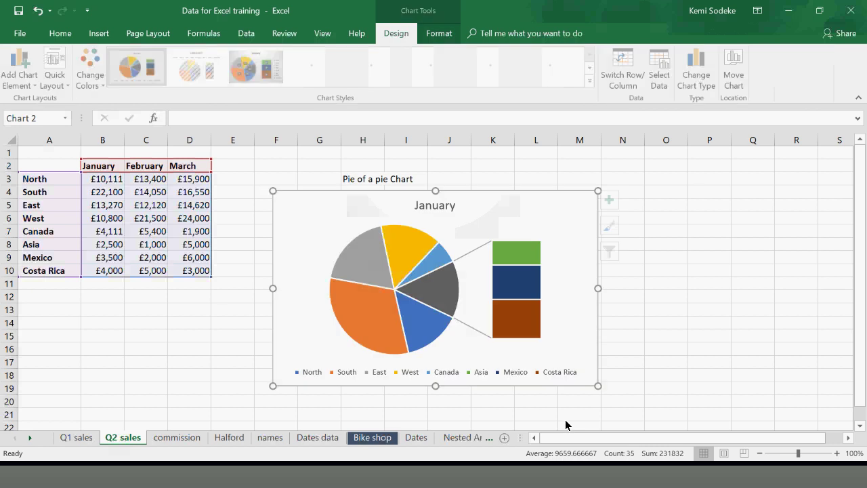
drag(400, 213, 735, 216)
click(848, 441)
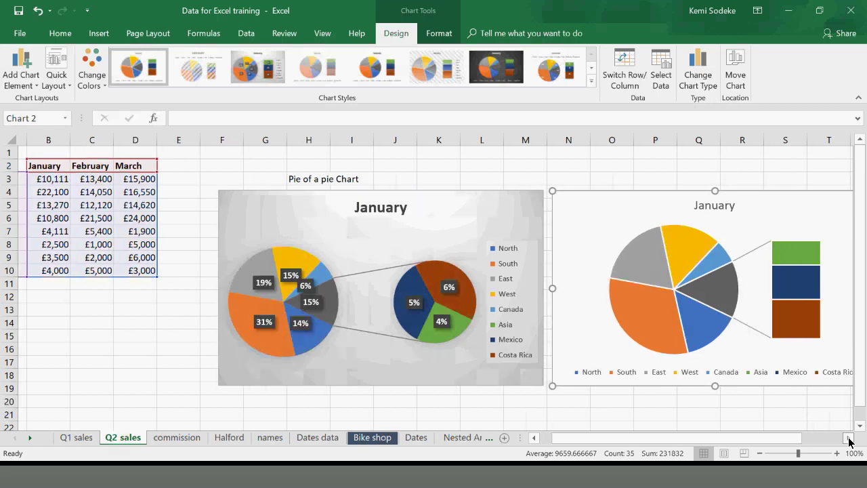
click(848, 440)
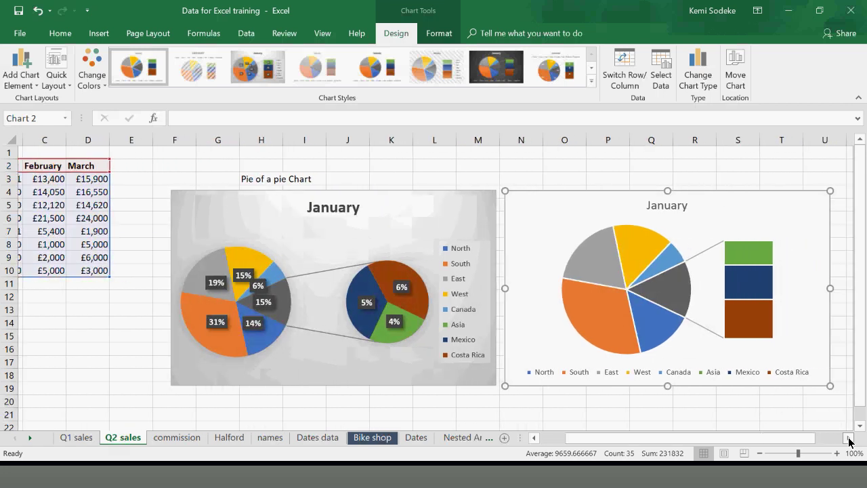
click(849, 441)
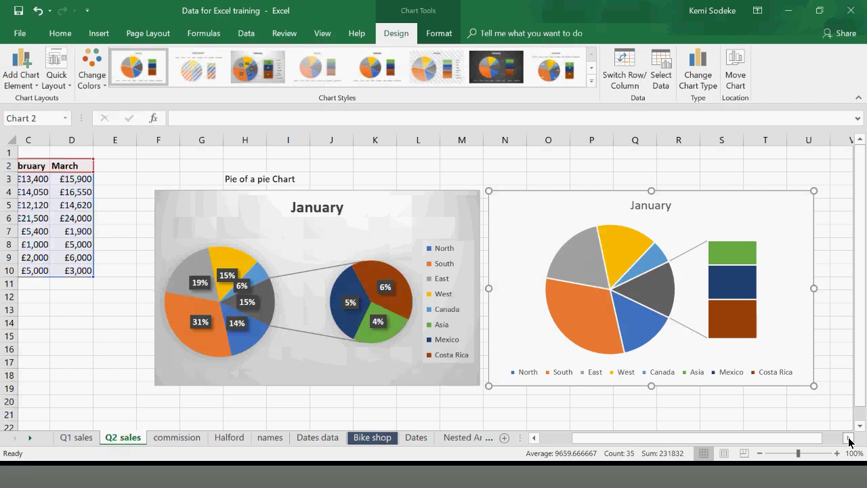
click(848, 441)
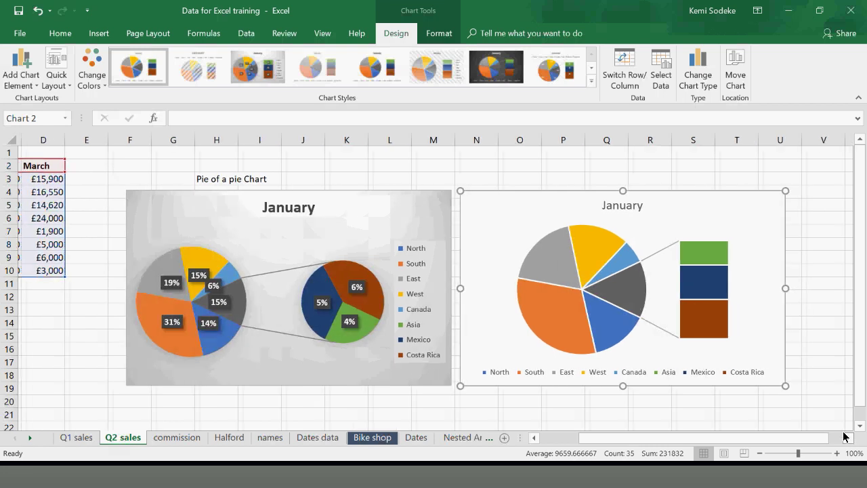
Add the heading 'Bar of Pie Chart' in cell P2 above the new chart
click(576, 166)
text(Bar of Pie Chart)
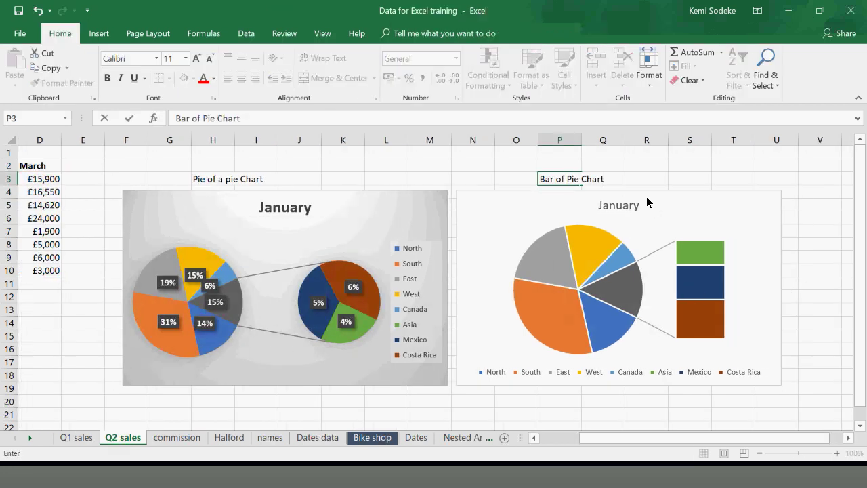
click(649, 164)
mouse_move(623, 436)
mouse_down()
mouse_move(602, 434)
mouse_move(622, 437)
mouse_up()
click(645, 414)
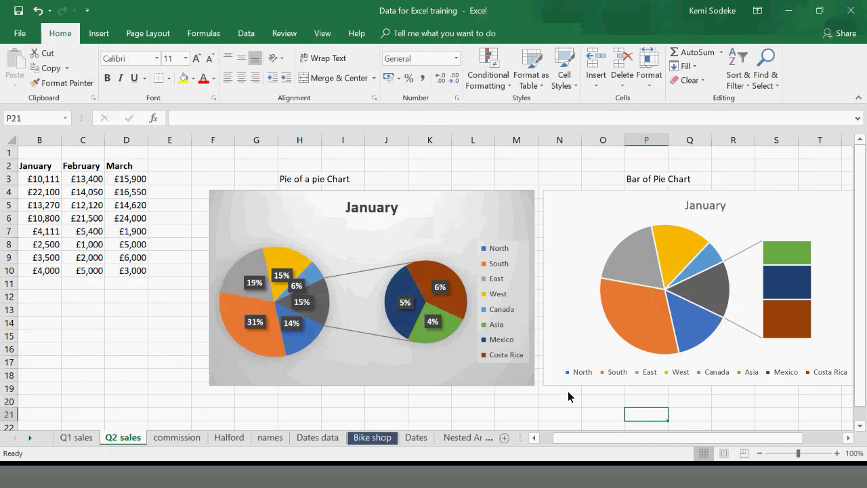
click(101, 310)
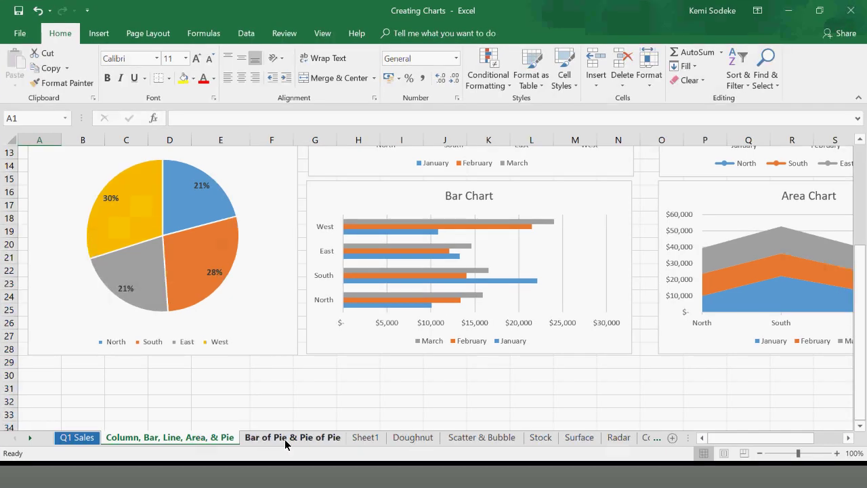
Browse the Bar of Pie & Pie of Pie, Doughnut and Scatter & Bubble example sheets, then return
click(287, 441)
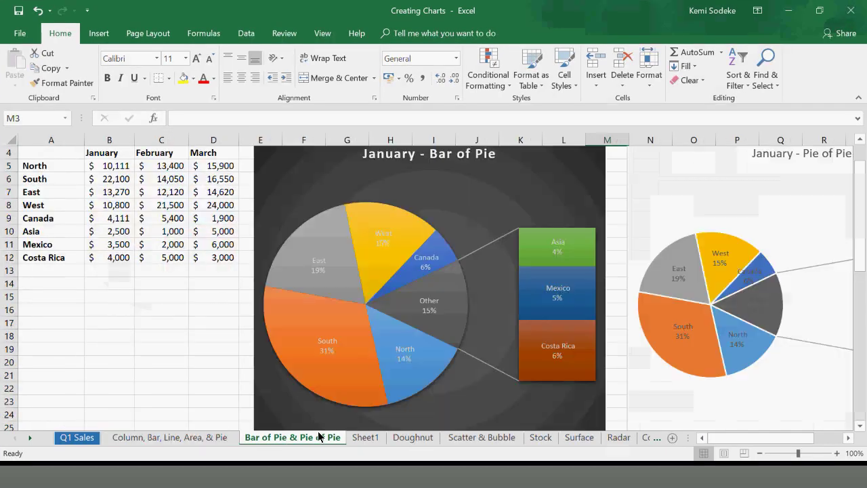
click(365, 437)
click(411, 436)
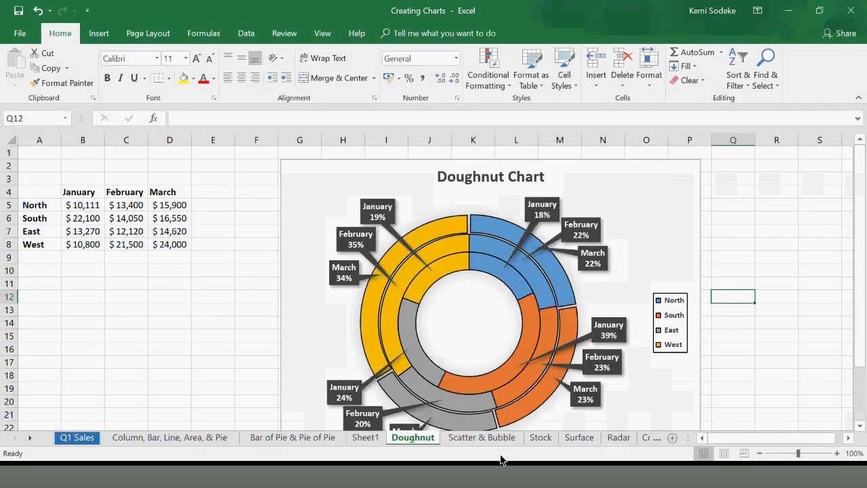
click(471, 438)
click(613, 481)
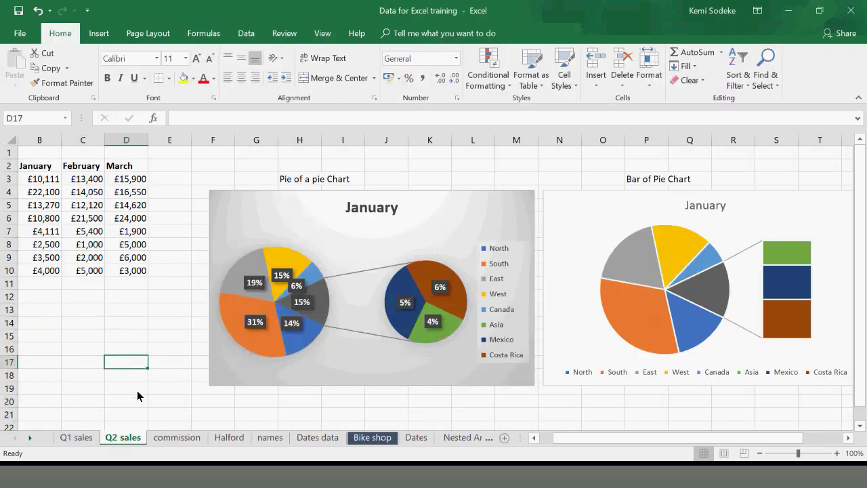
Scroll over the Q2 sales charts, then switch to the names sheet
scroll(374, 281, down, 1)
scroll(372, 286, down, 1)
scroll(311, 286, up, 2)
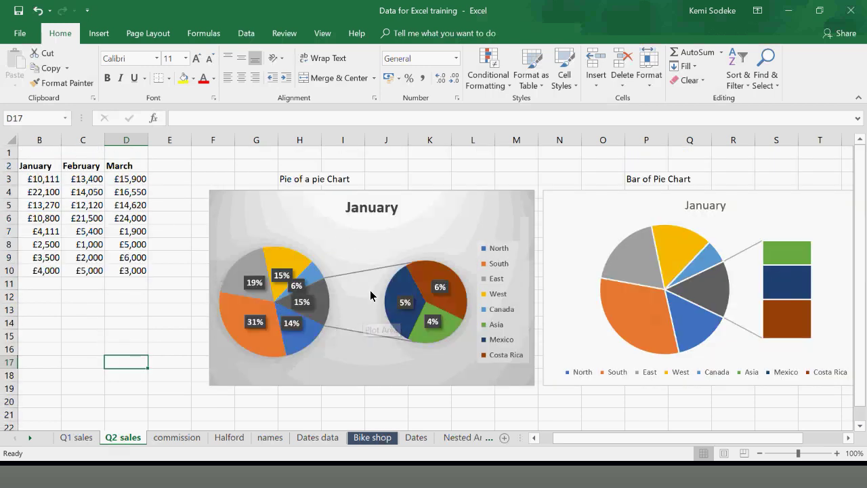
scroll(358, 311, down, 1)
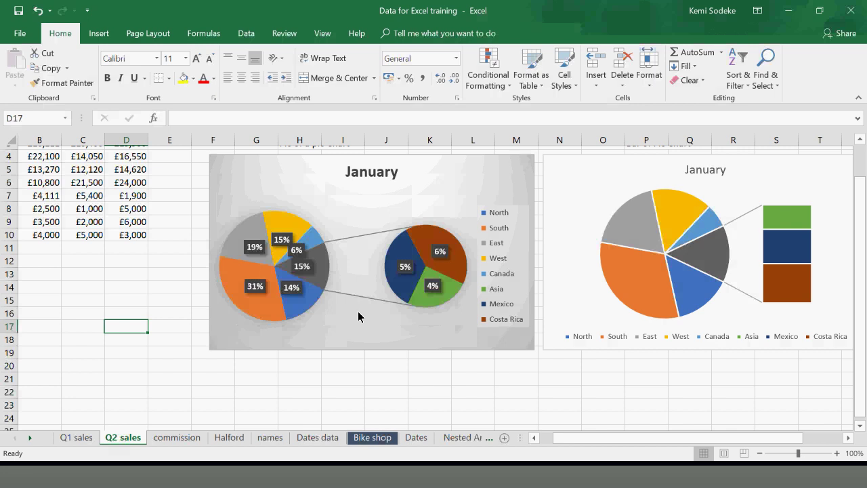
scroll(397, 360, up, 1)
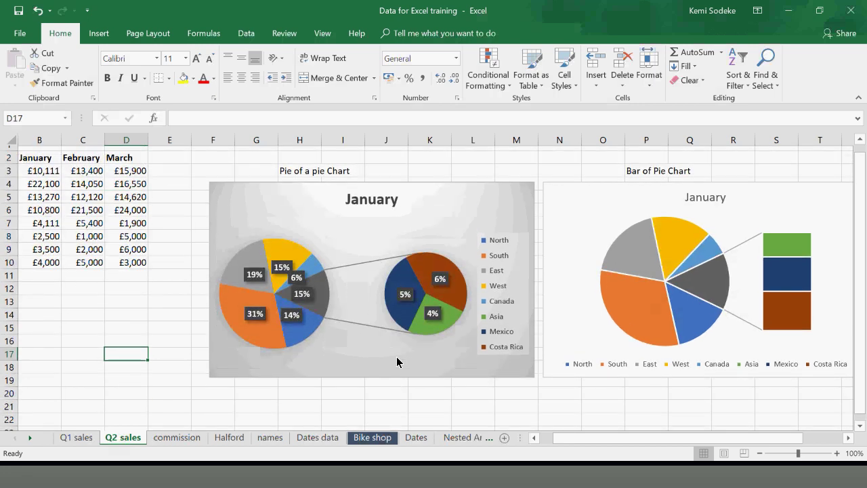
scroll(397, 361, up, 1)
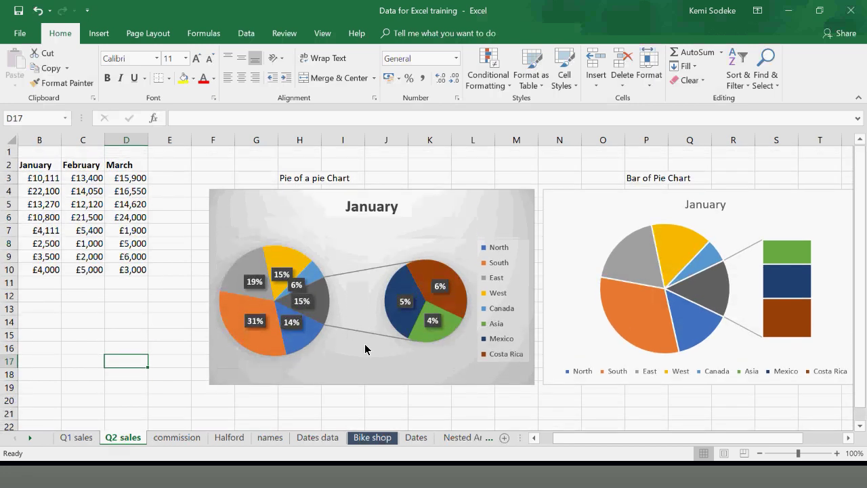
click(608, 479)
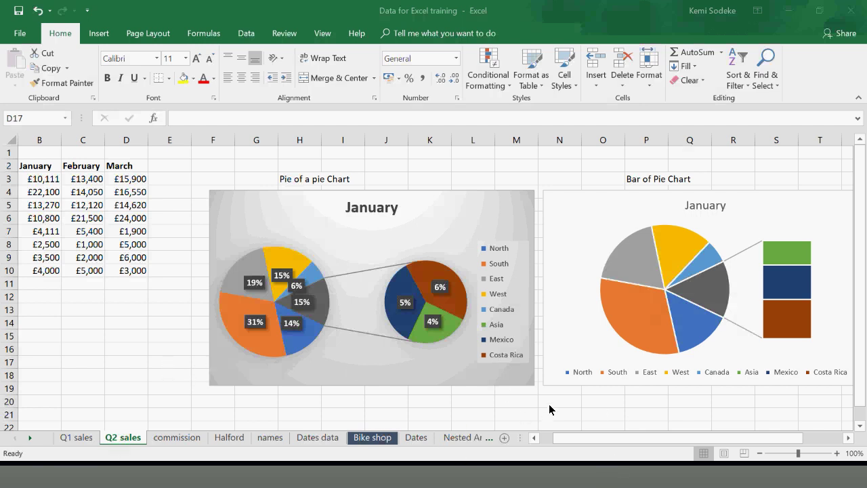
click(273, 444)
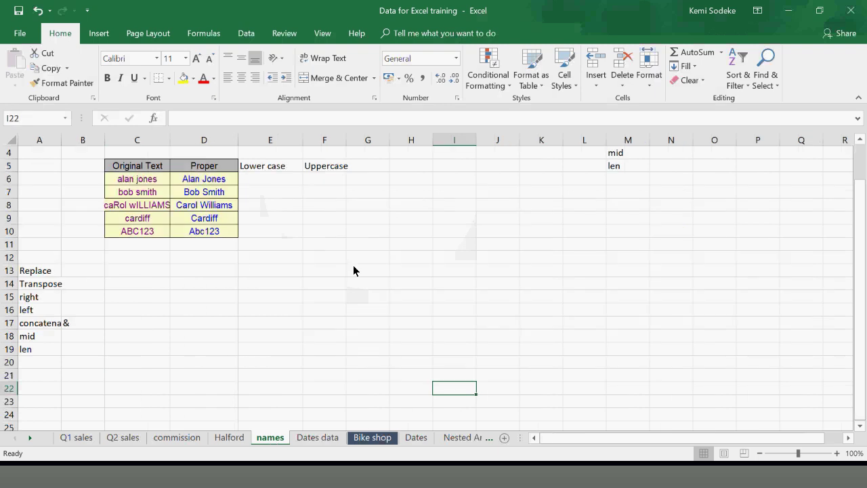
scroll(298, 301, up, 1)
scroll(296, 301, up, 1)
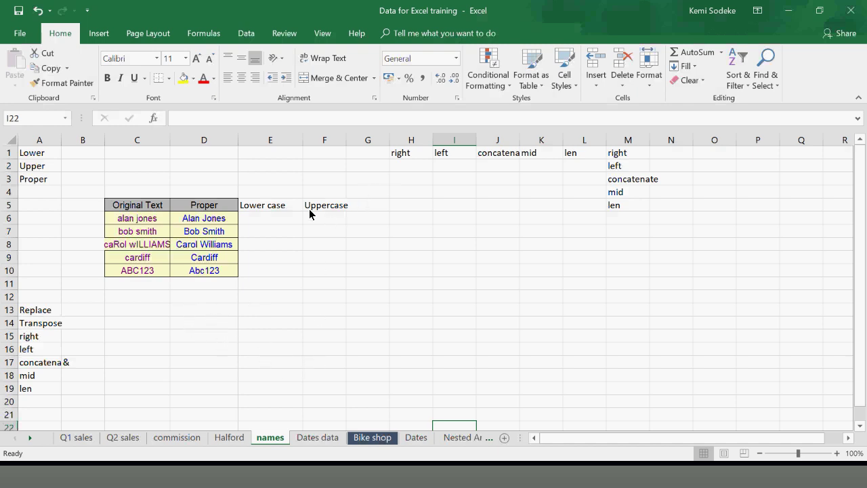
click(136, 219)
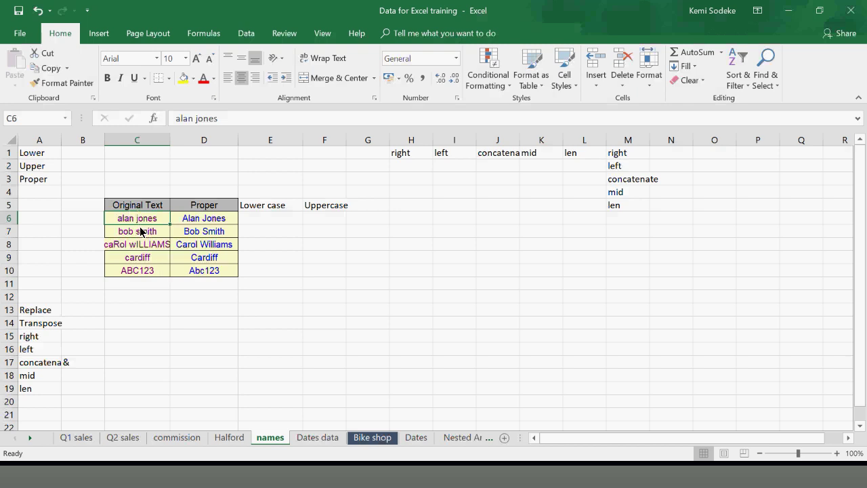
Clear the existing Proper results in D6:D10
drag(203, 219, 197, 272)
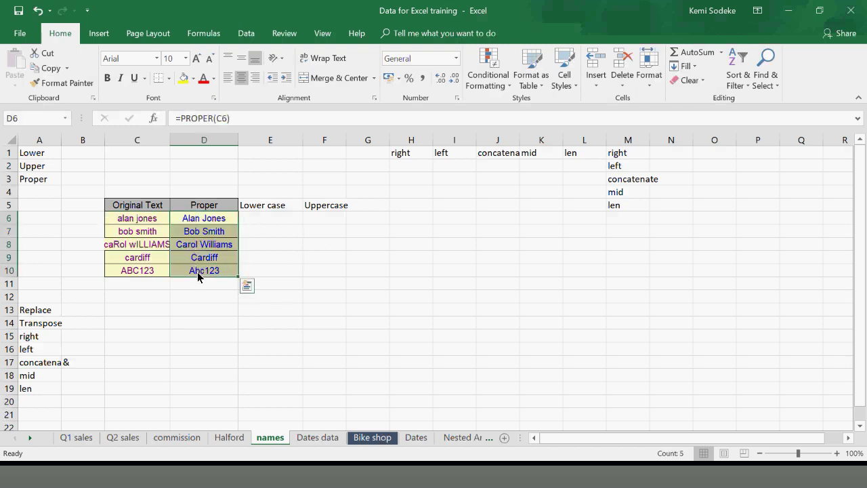
key(Delete)
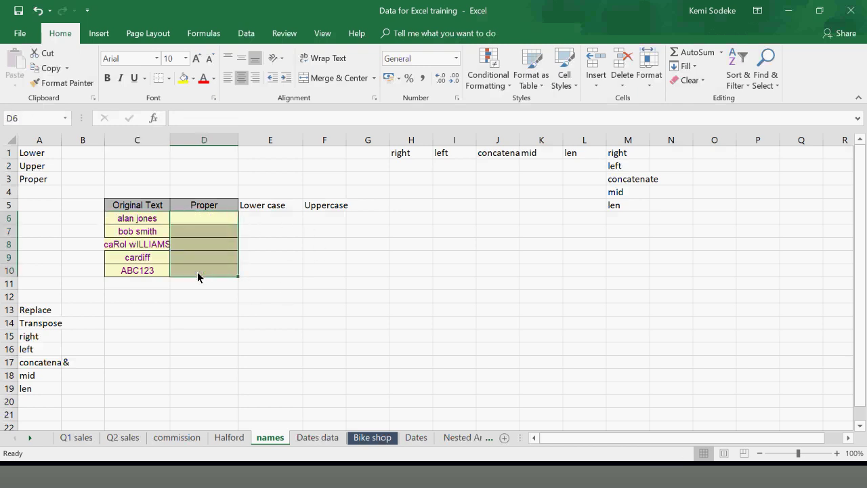
click(283, 343)
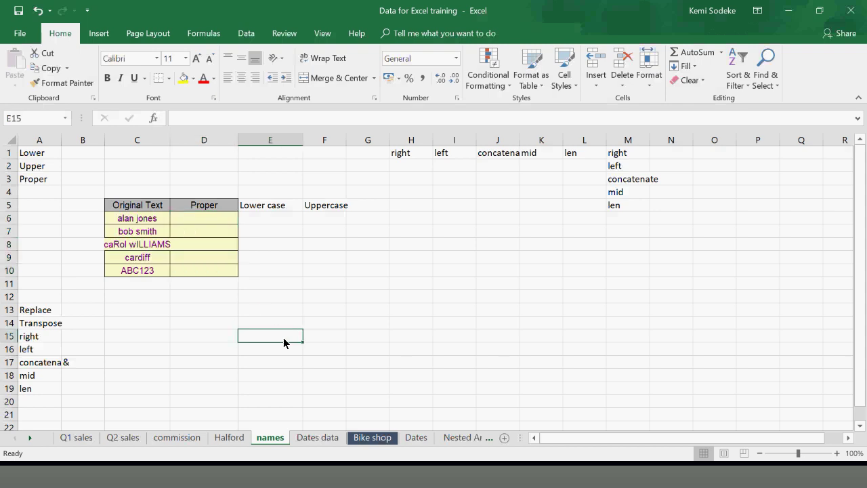
click(197, 220)
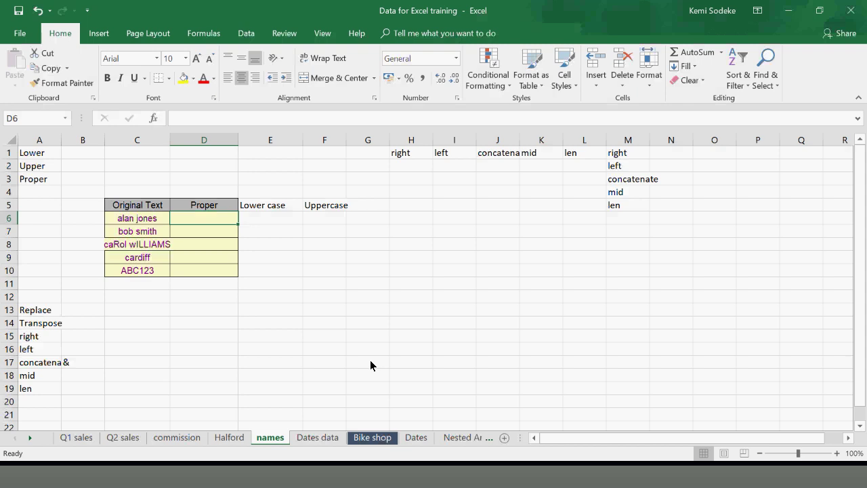
text(=)
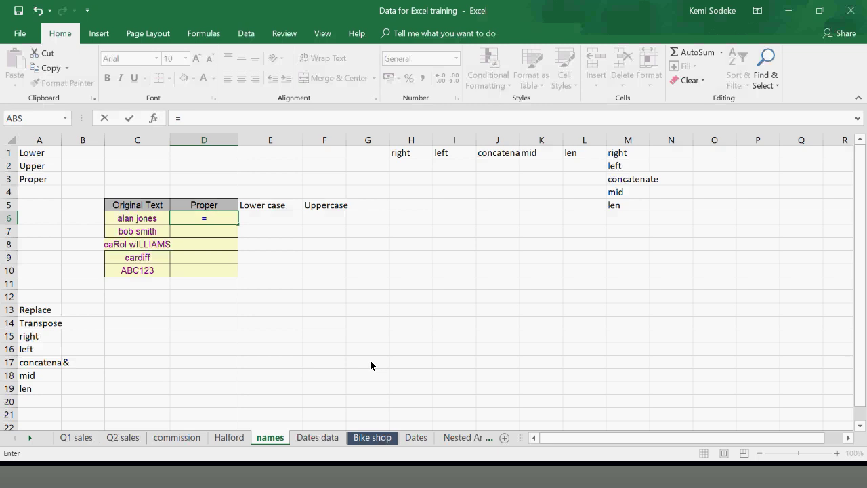
text(P)
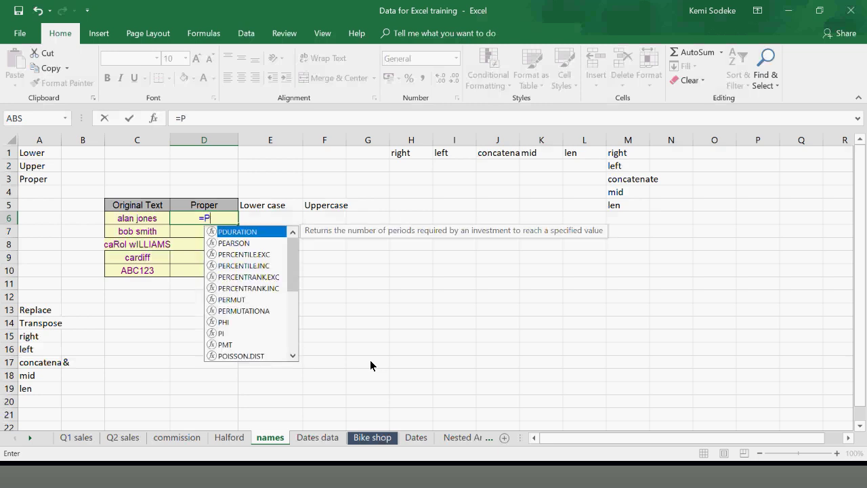
text(roper)
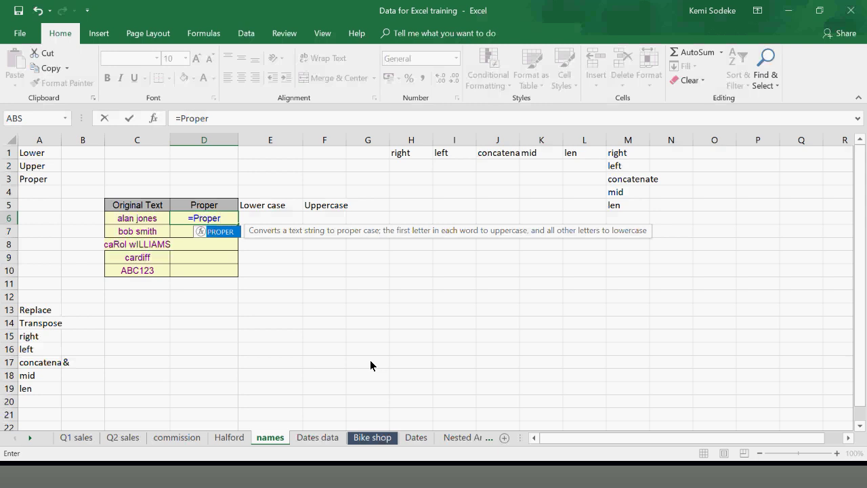
text(()
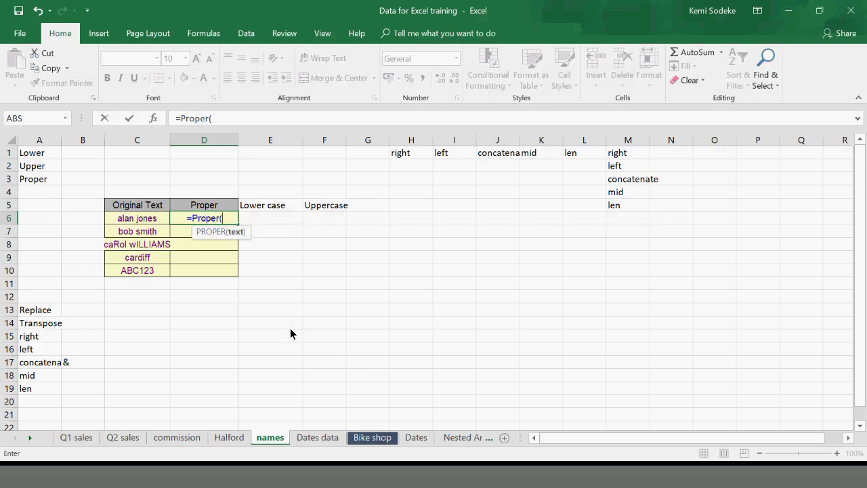
click(122, 221)
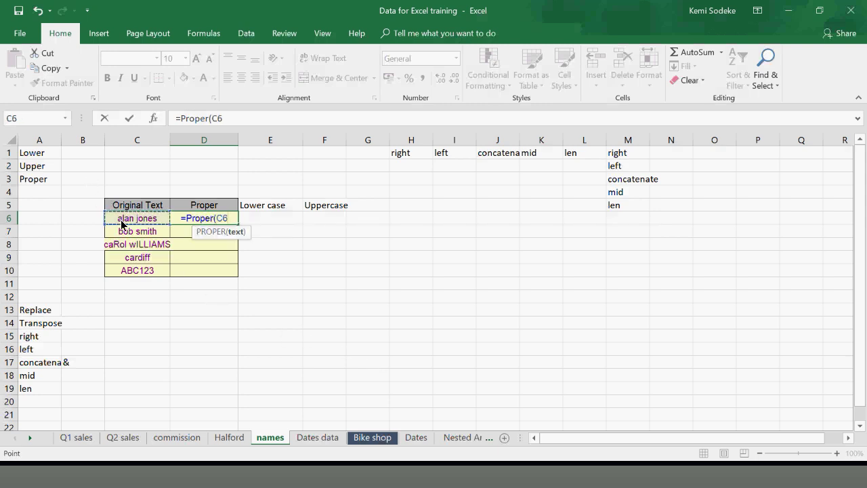
text())
key(Return)
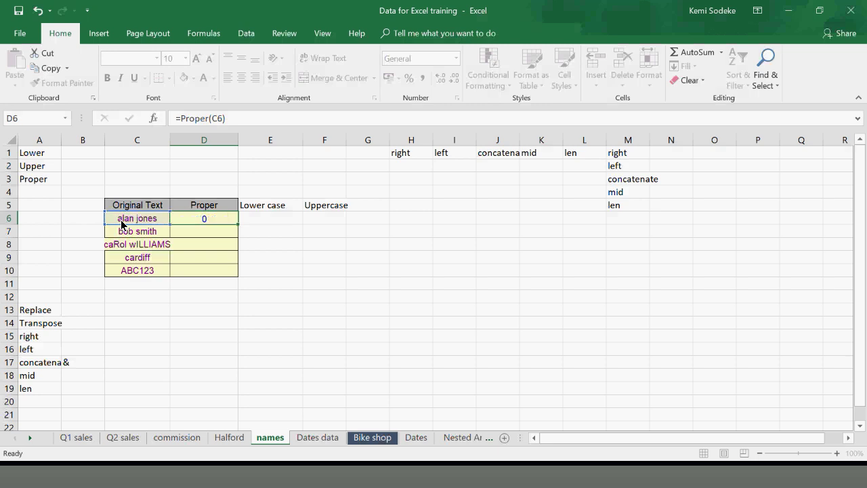
Fill the PROPER formula down from D6 to D10
click(205, 222)
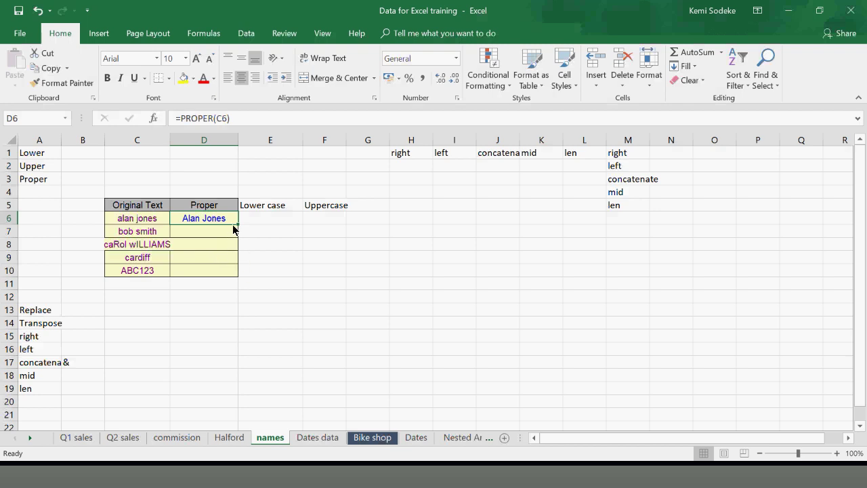
drag(240, 229, 245, 278)
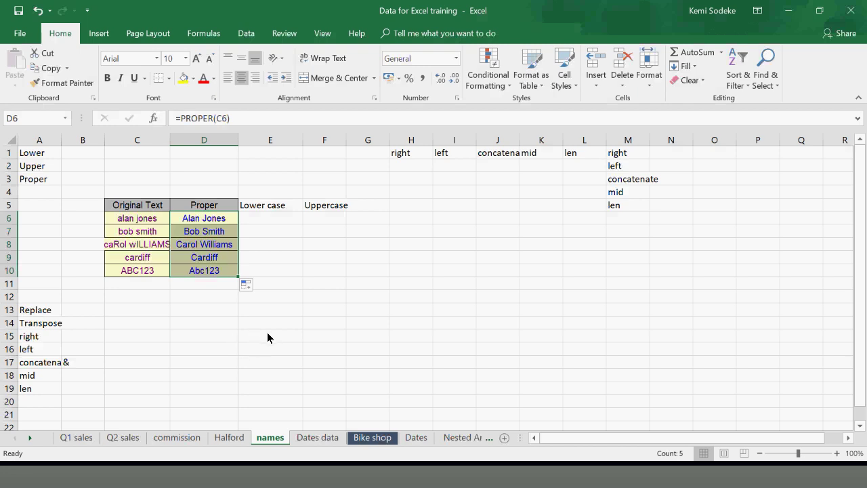
click(270, 219)
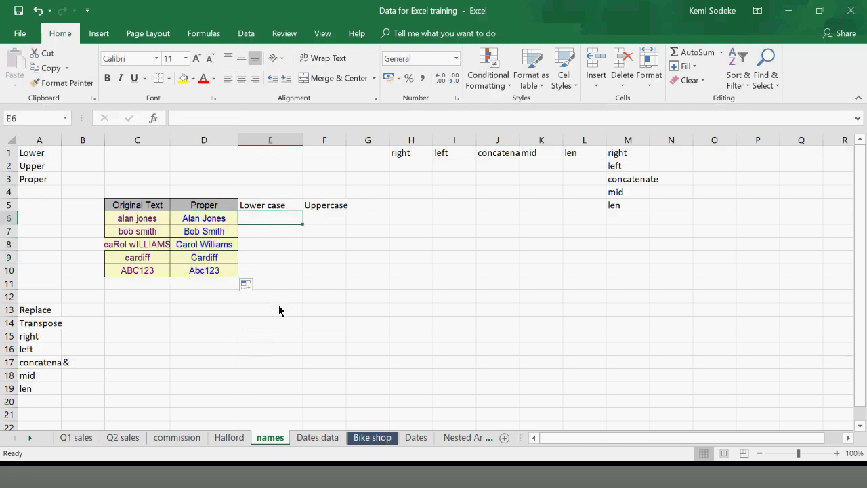
click(138, 221)
text(AL)
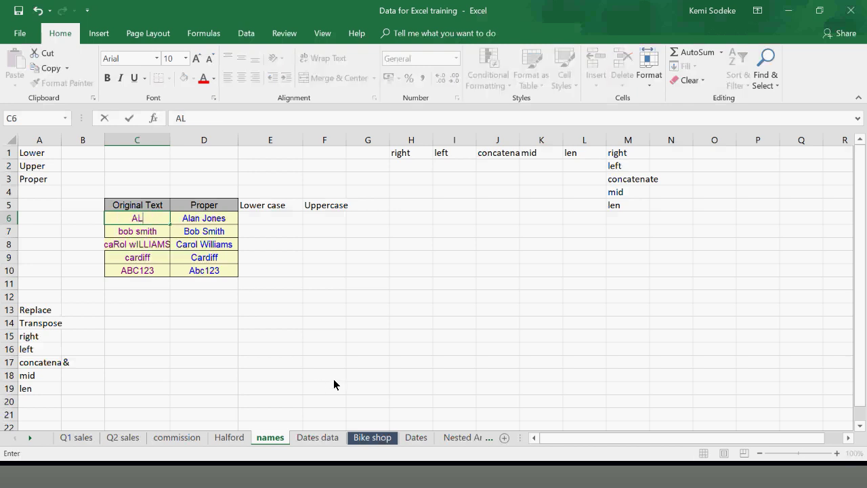
text(AN JONES)
key(Return)
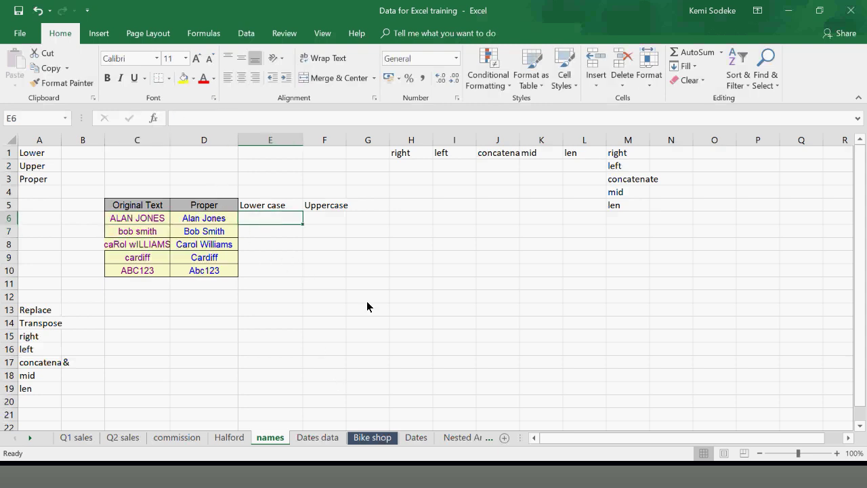
Enter =LOWER(C6) in E6 and fill it down to E10, giving alan jones through abc123
text(=)
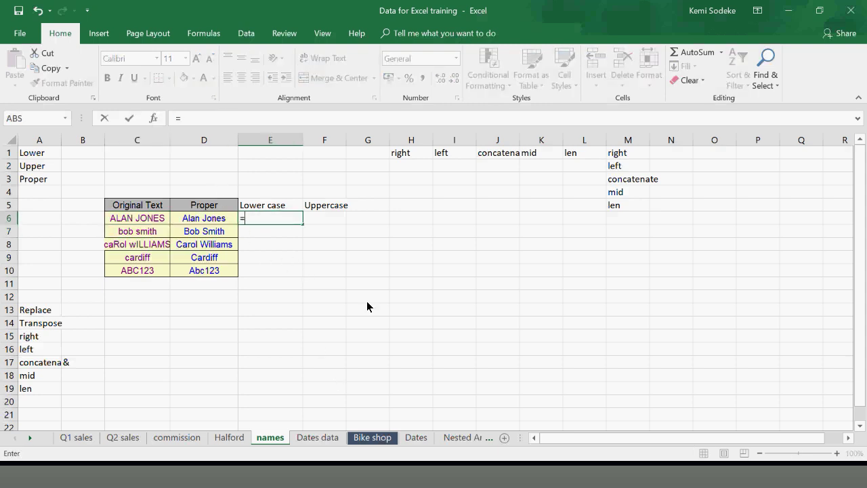
text(lo)
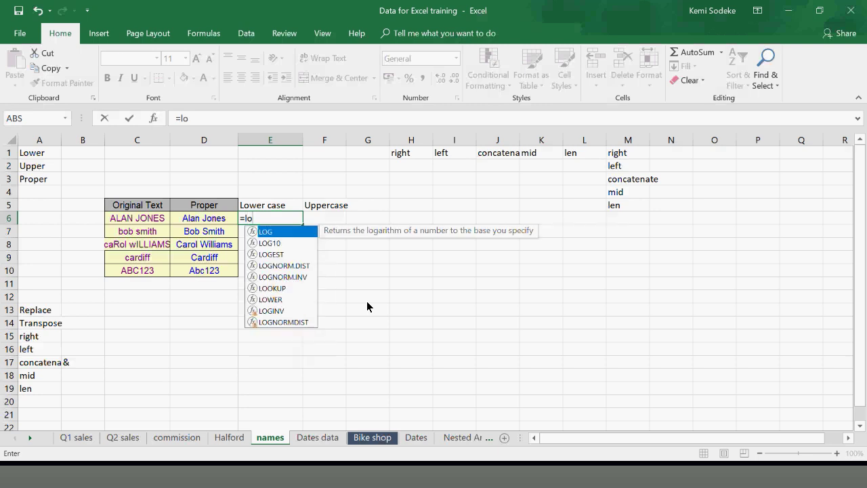
text(wer)
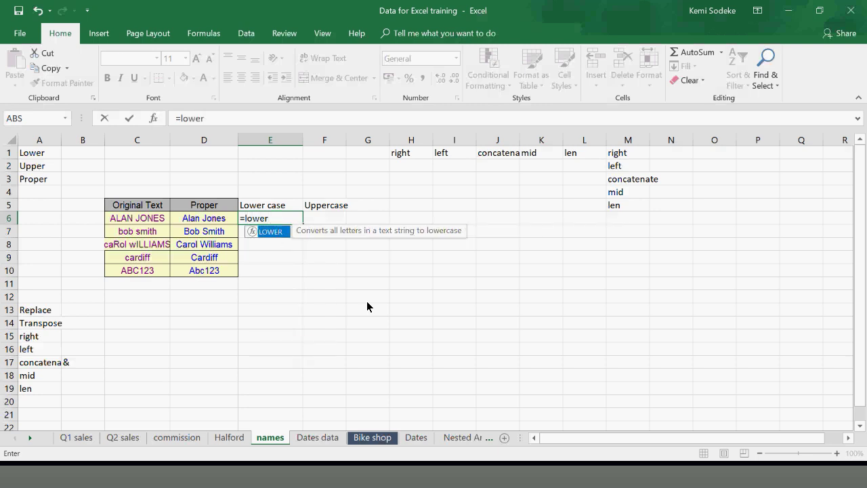
text(()
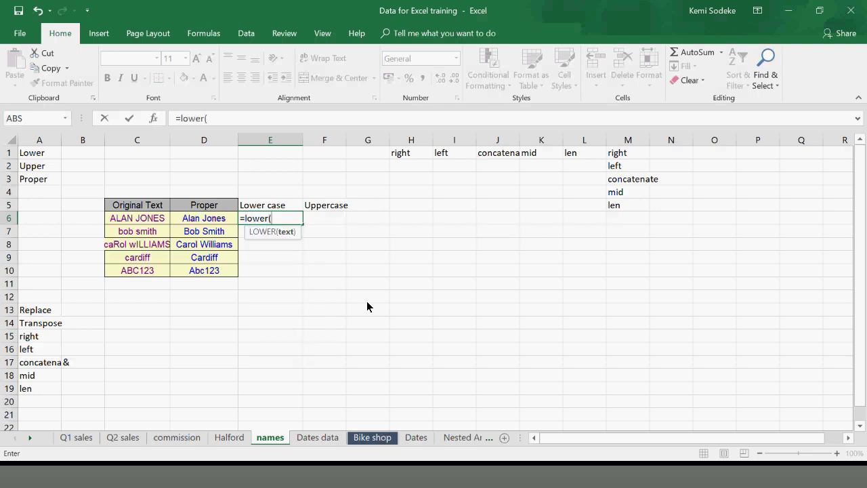
click(148, 220)
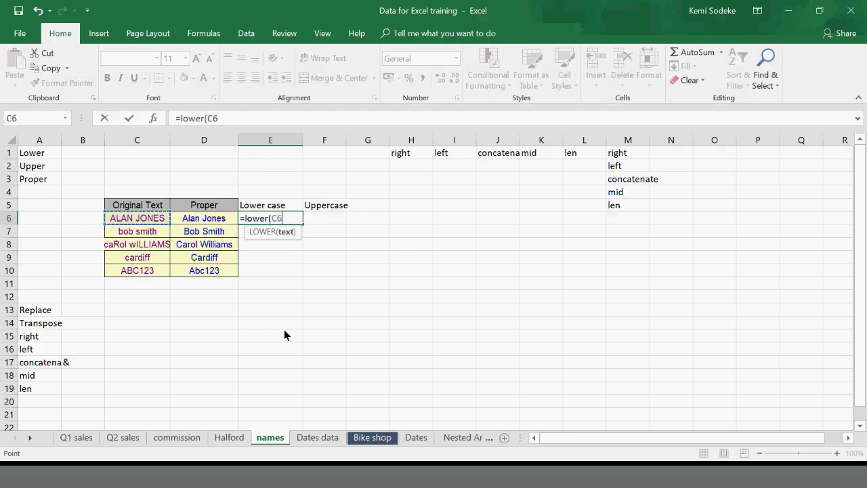
text())
key(Return)
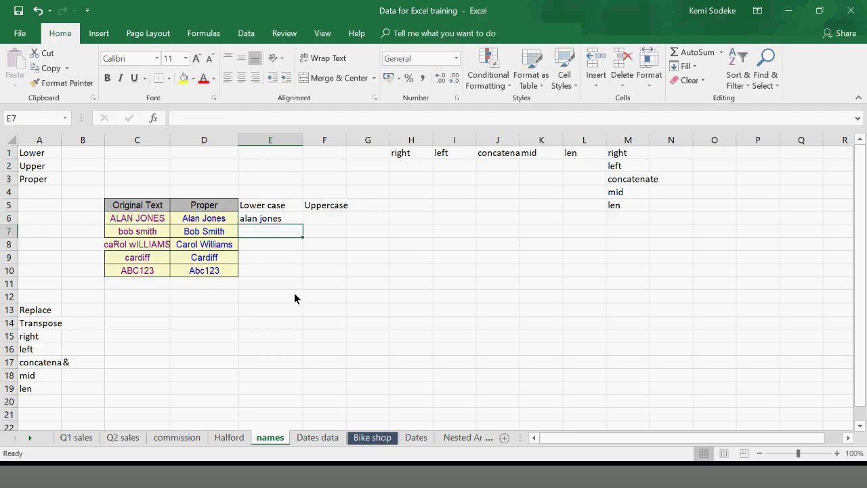
click(264, 220)
drag(303, 229, 291, 273)
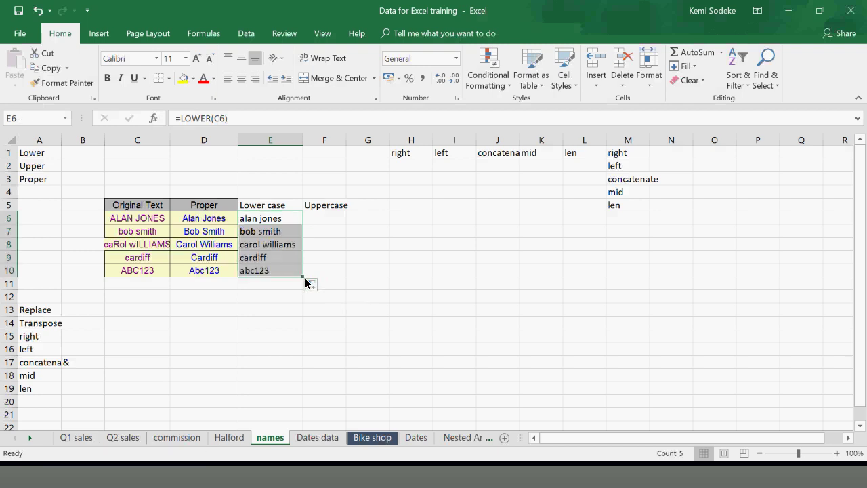
click(323, 219)
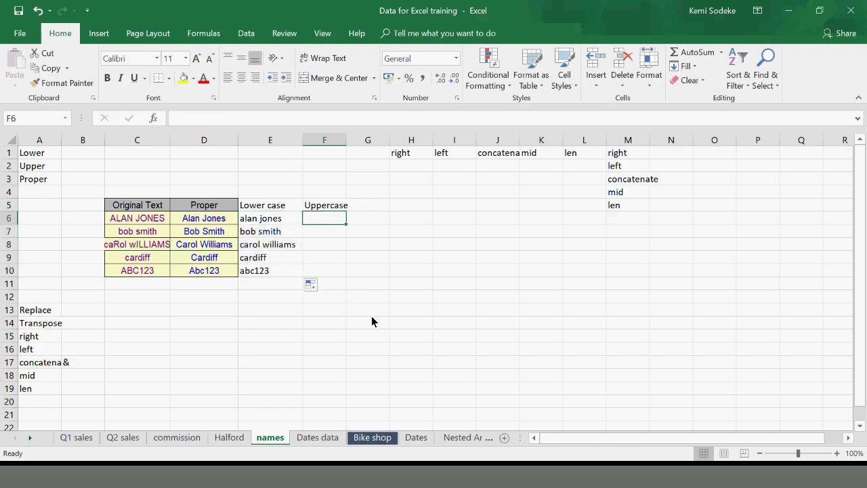
text(=)
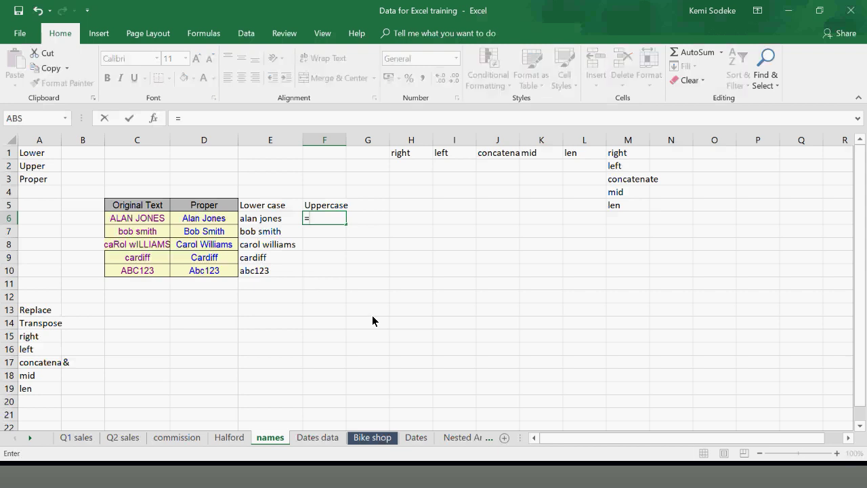
text(Upper()
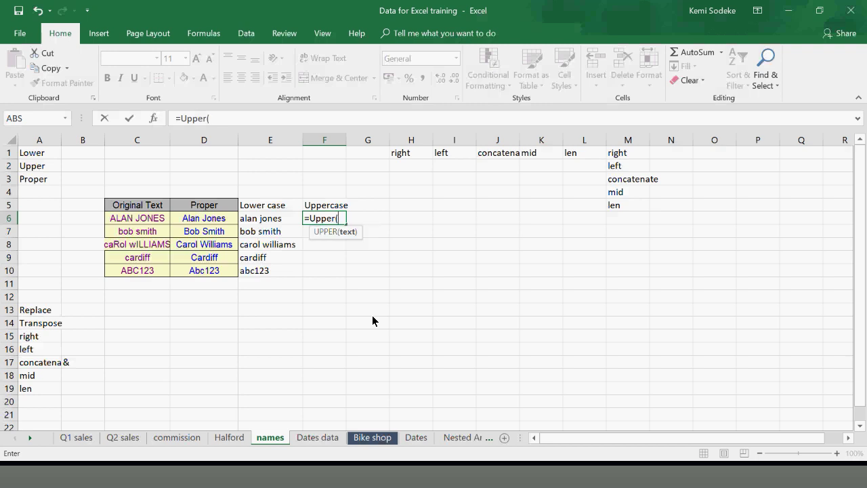
click(122, 221)
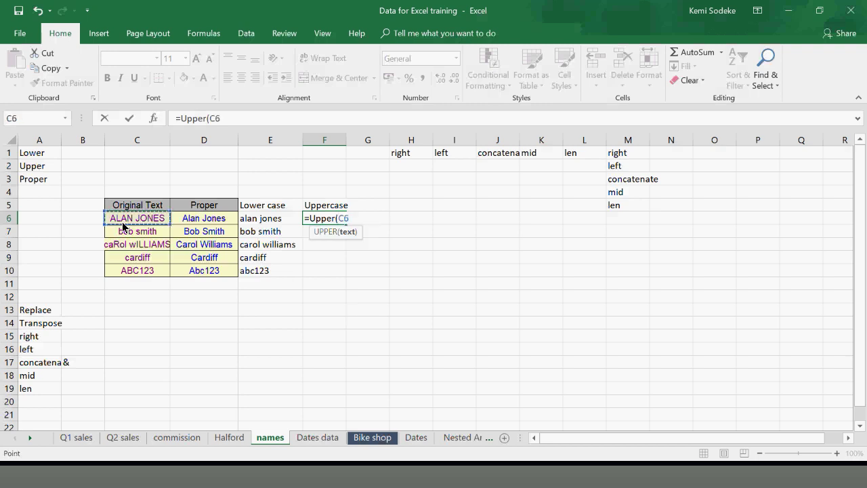
text())
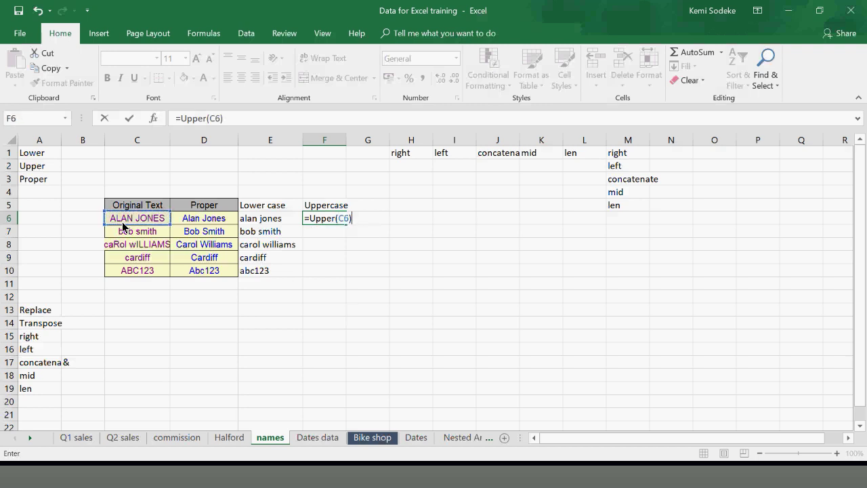
key(Return)
click(330, 222)
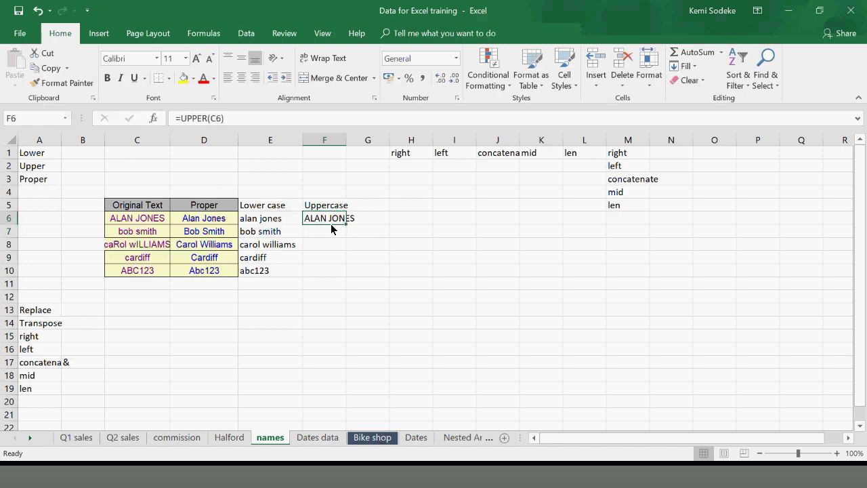
drag(346, 224, 343, 282)
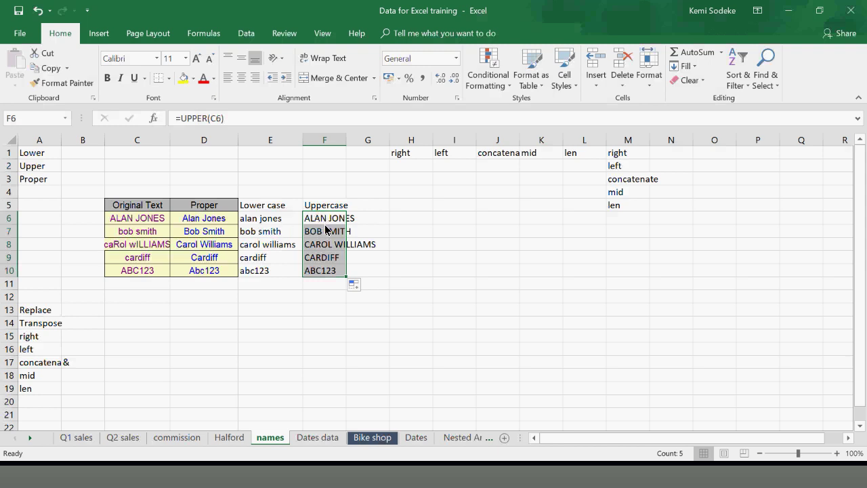
drag(346, 139, 444, 144)
click(409, 218)
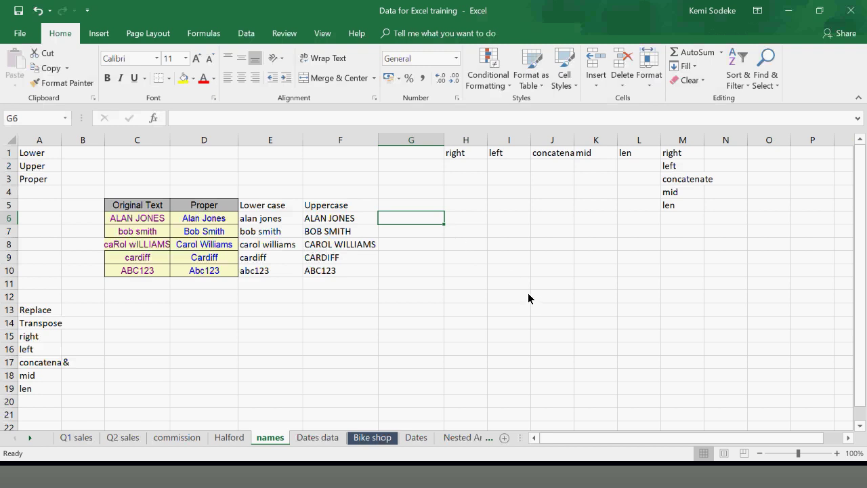
Enter =LEFT(F6,4) in G6 so it returns ALAN
text(=)
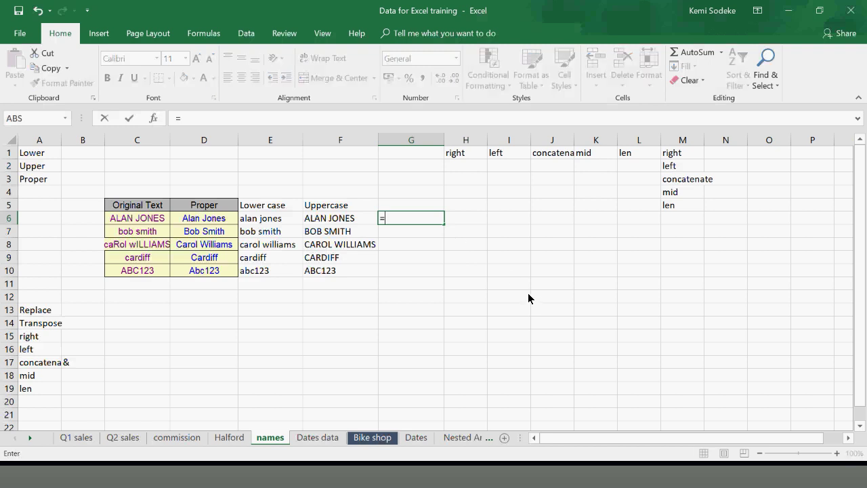
text(left)
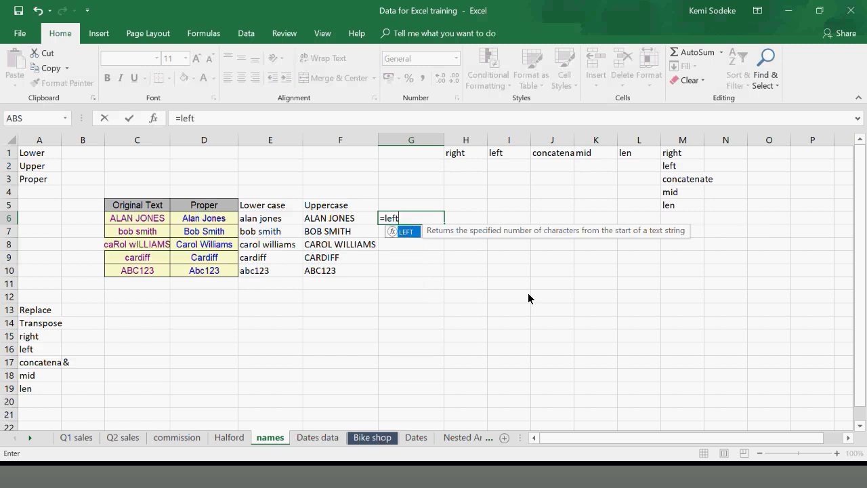
text(()
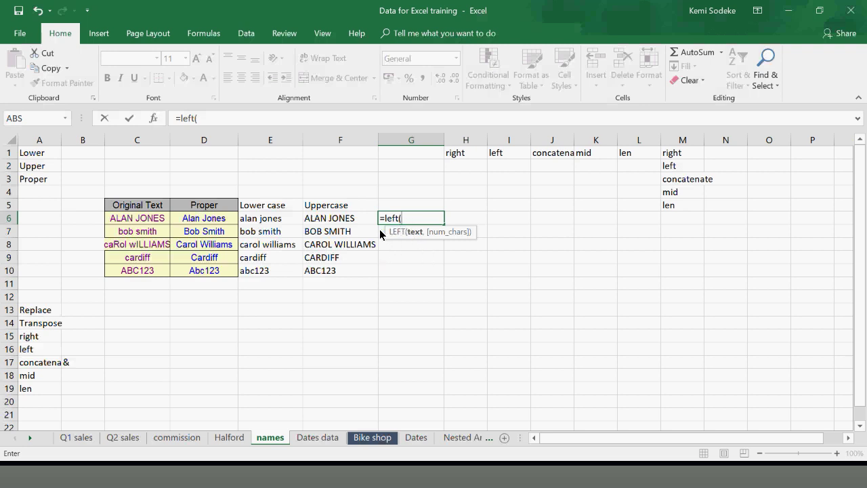
click(334, 220)
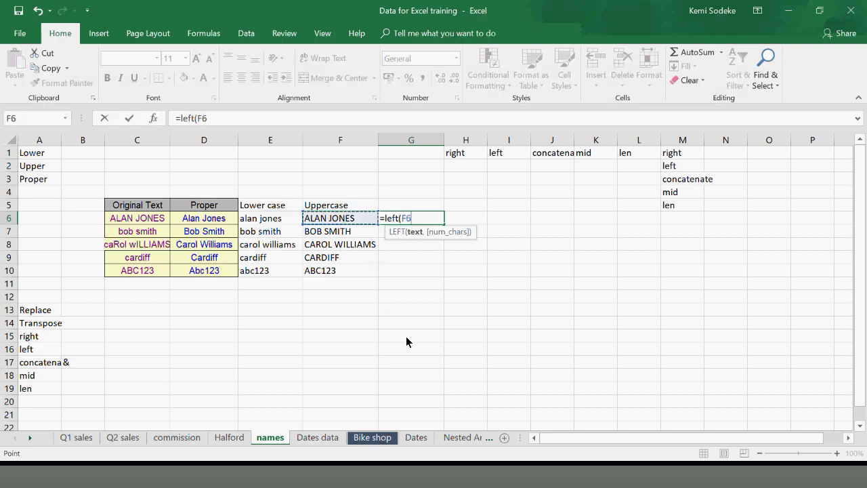
text(,)
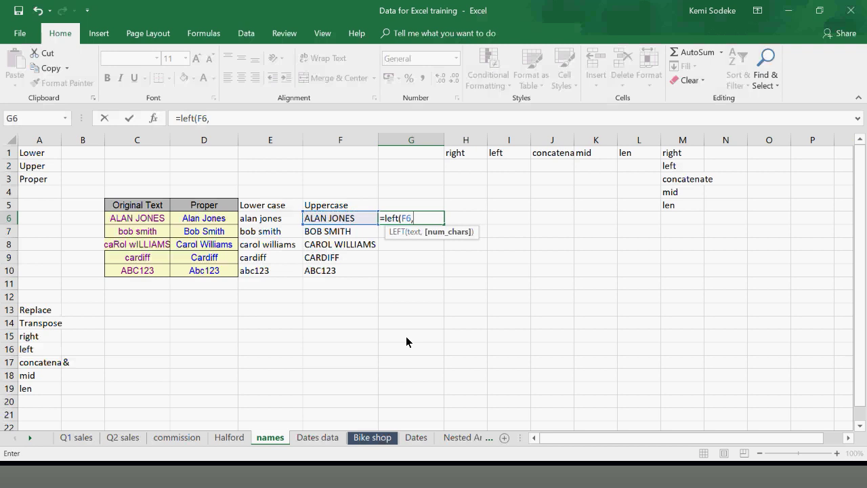
text(4))
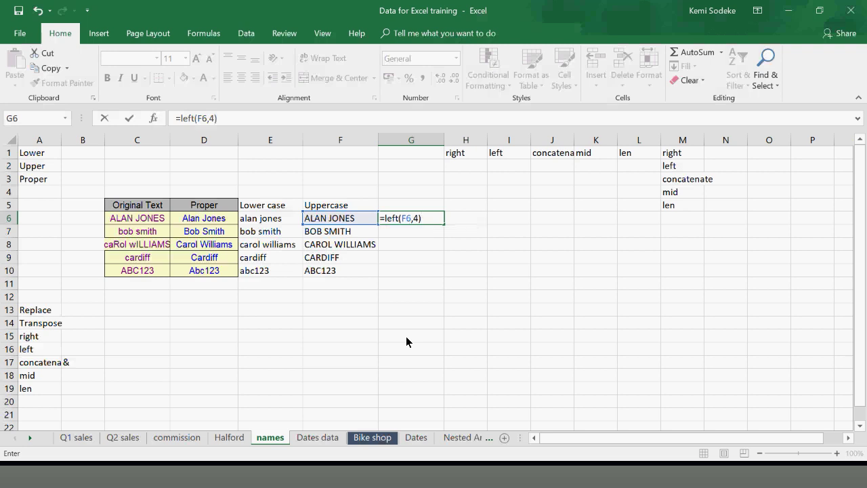
key(Return)
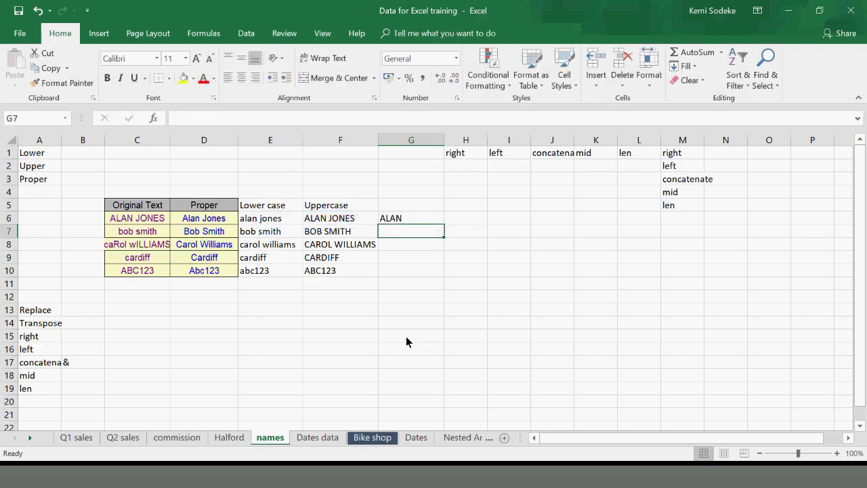
click(409, 216)
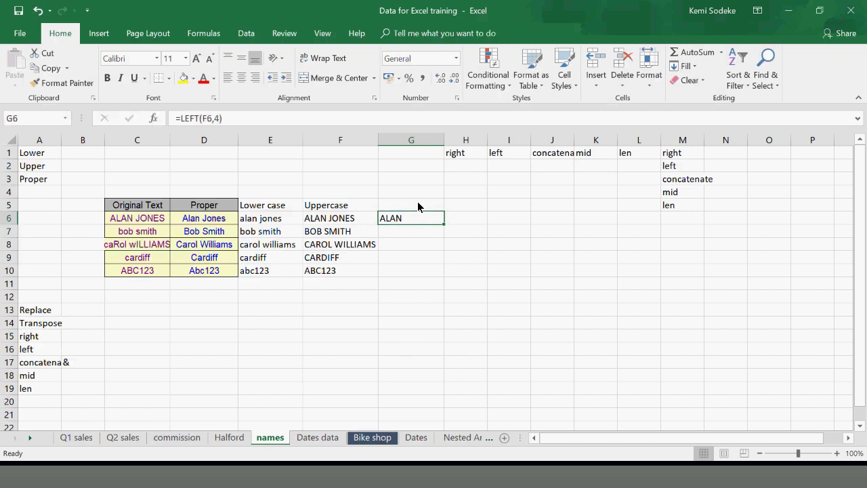
Type the heading 'left' in G5
click(417, 204)
text(left)
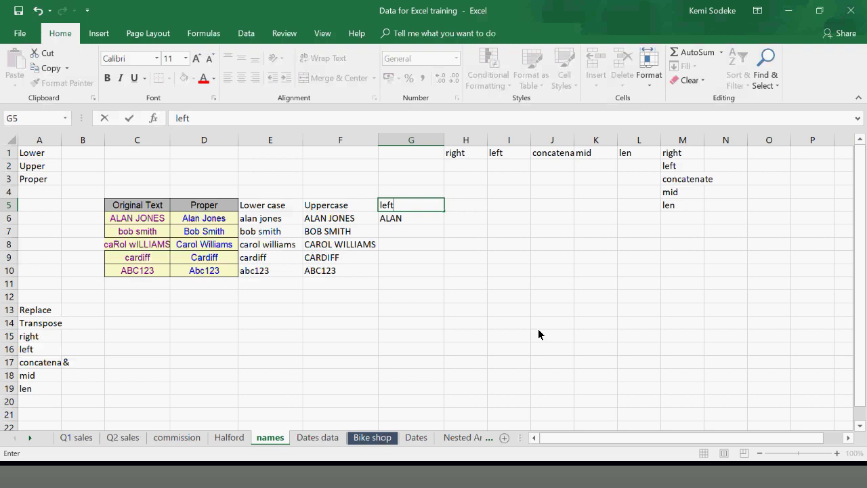
key(Return)
Type the heading 'right' in H5
click(465, 204)
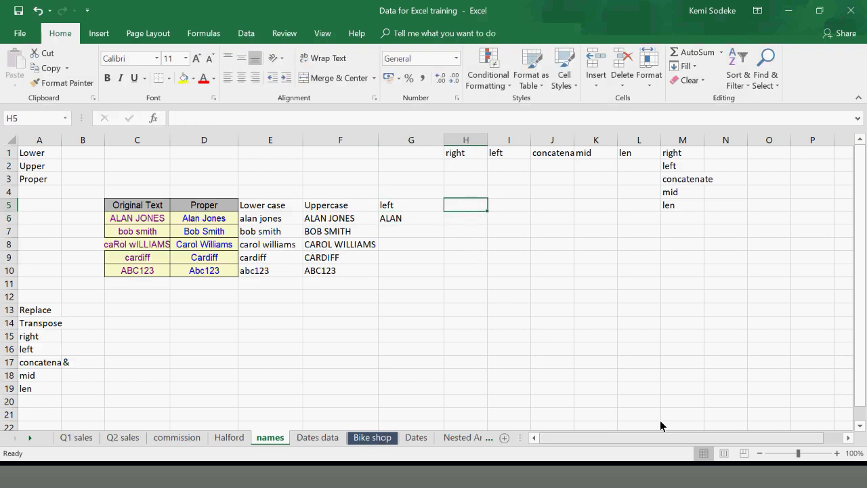
text(right)
key(Return)
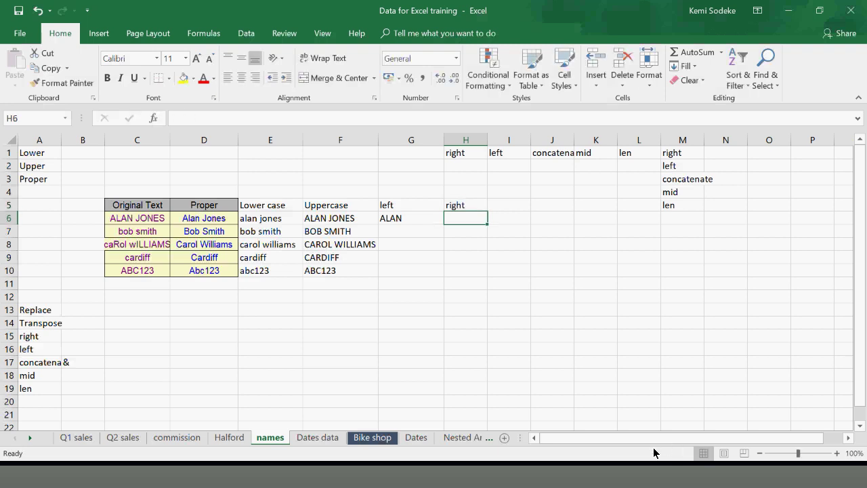
Build a RIGHT formula in H6 taking 5 characters from F6
text(=)
click(336, 219)
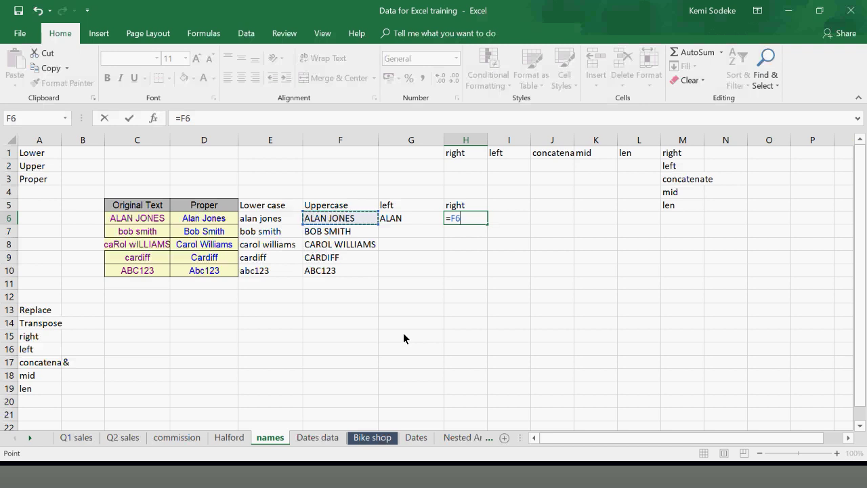
text(()
key(BackSpace)
key(BackSpace)
key(BackSpace)
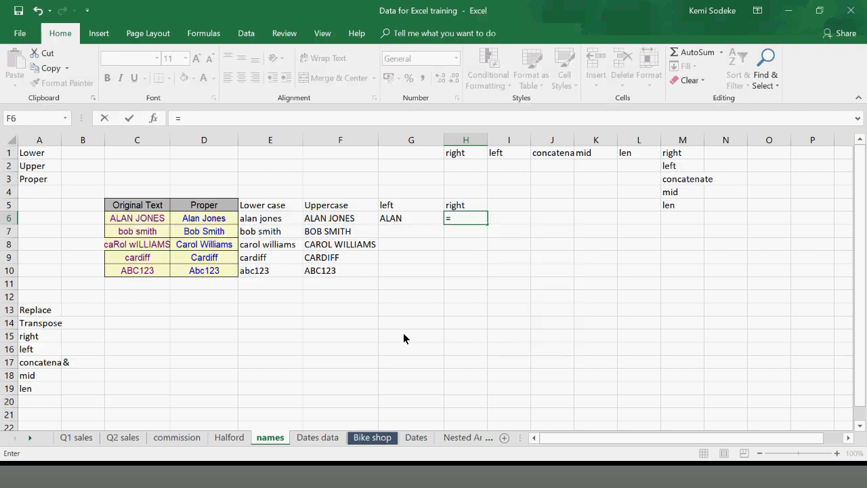
text(ri)
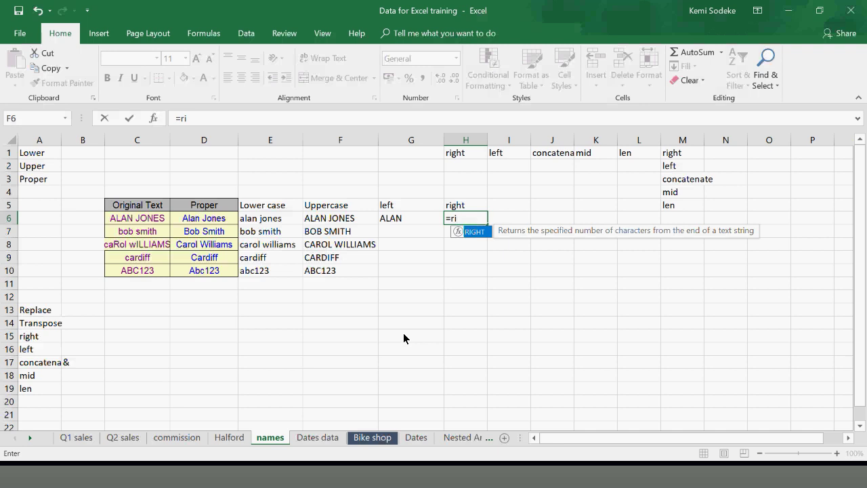
text(ght()
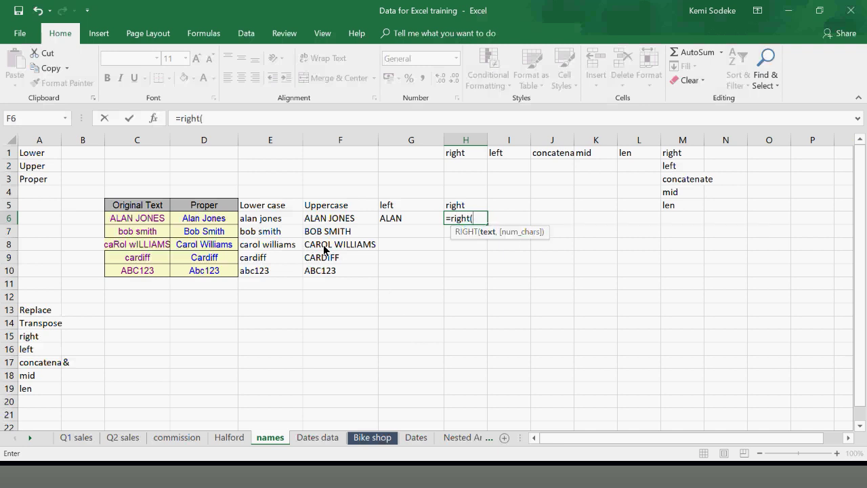
click(330, 218)
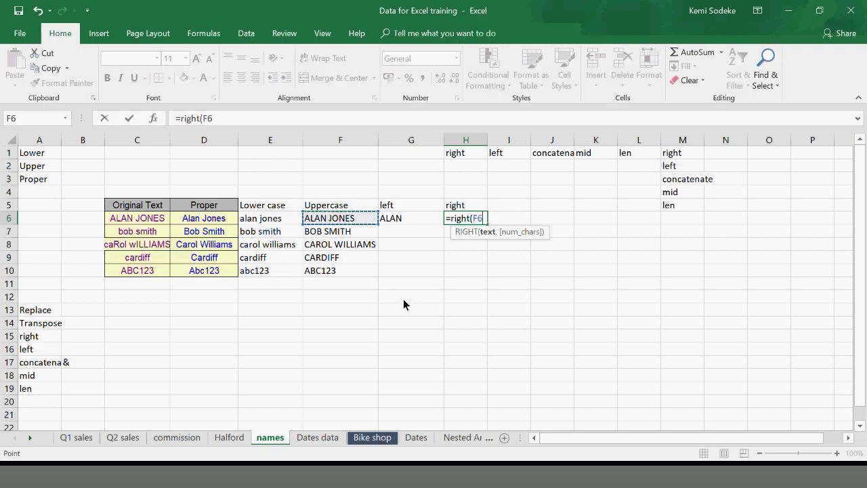
text(,)
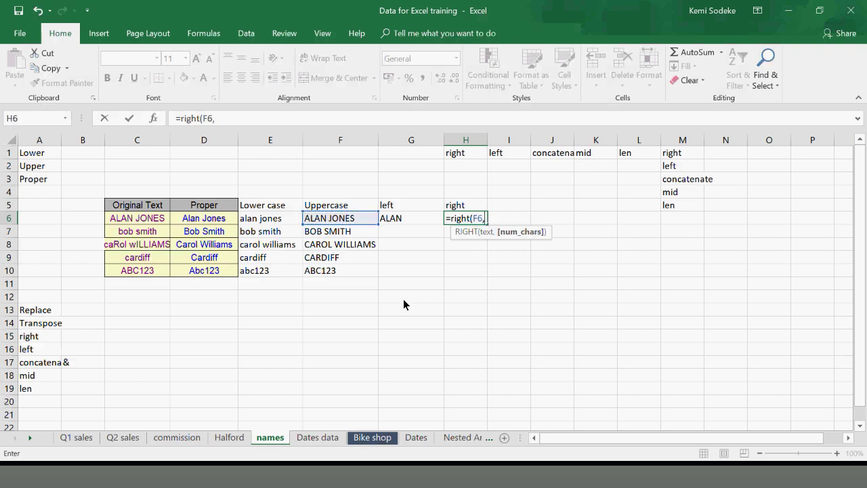
text(5))
Commit H6's RIGHT formula to show JONES, head I5 as MID, and select G6:H6
key(Return)
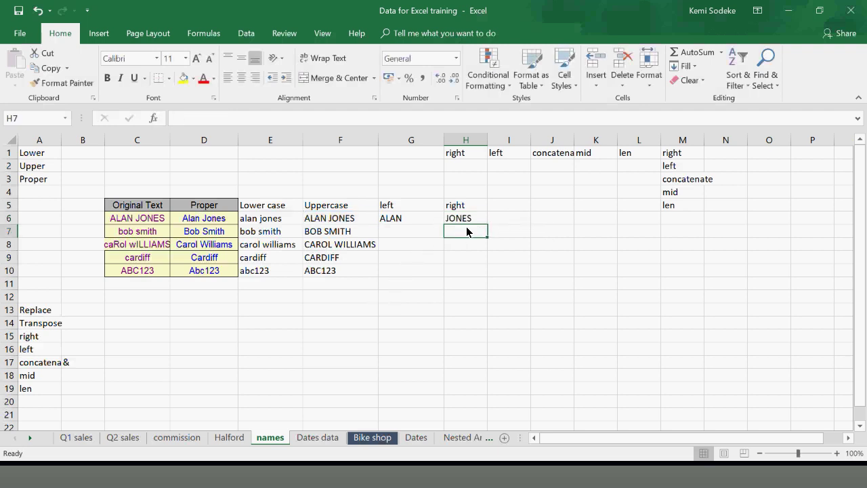
click(504, 205)
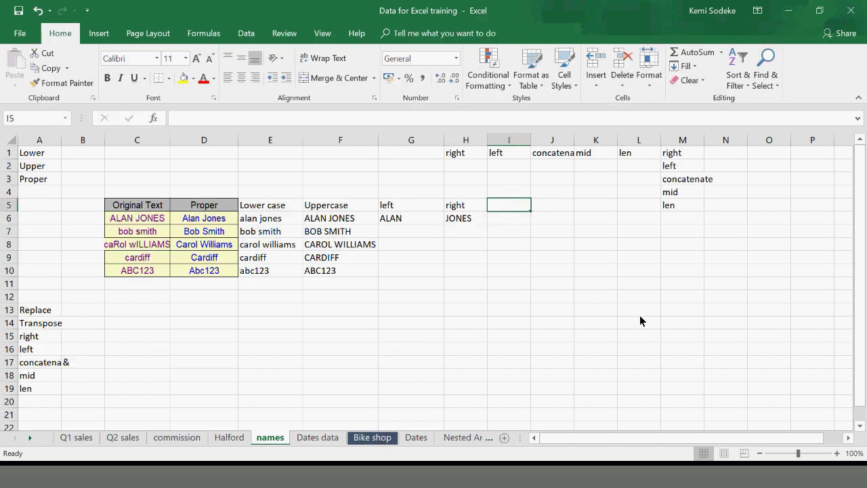
text(MId)
key(BackSpace)
text(D)
key(Return)
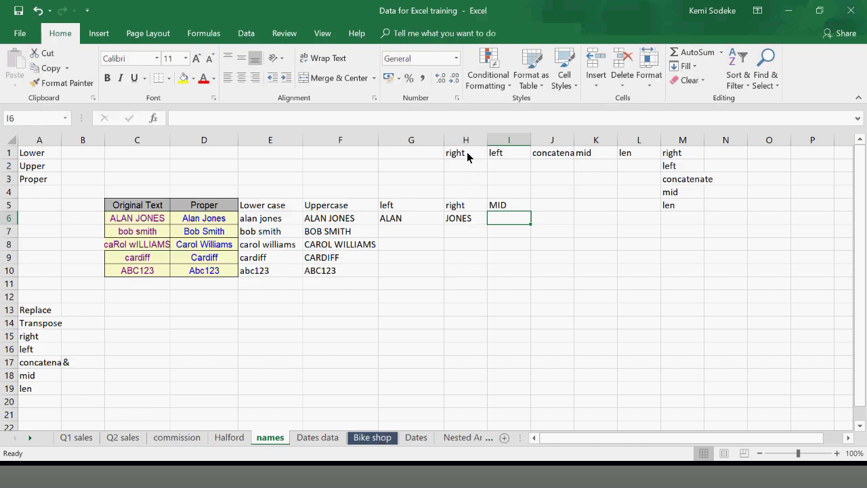
click(410, 217)
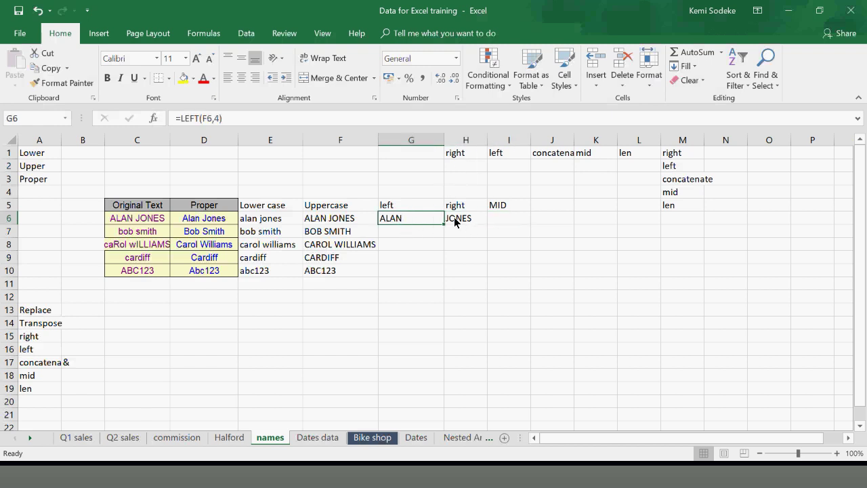
drag(417, 222, 450, 222)
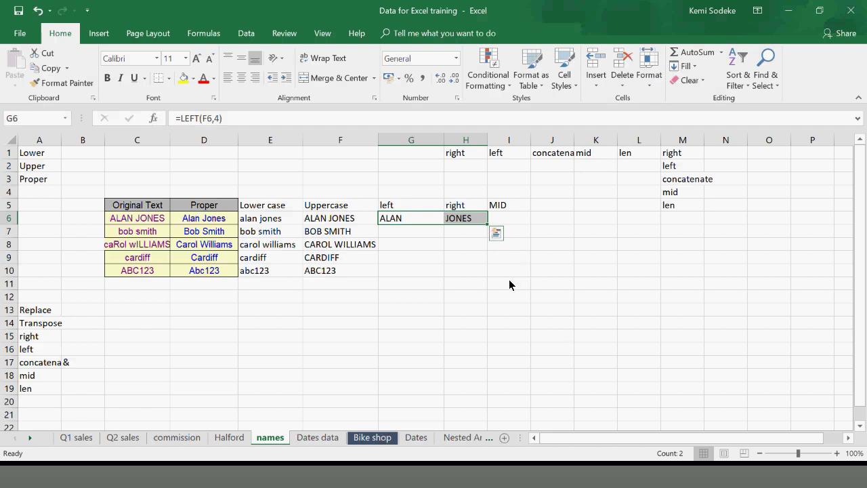
Clear the ALAN and JONES results in G6:H6 and insert a LEFT function into G6
key(Delete)
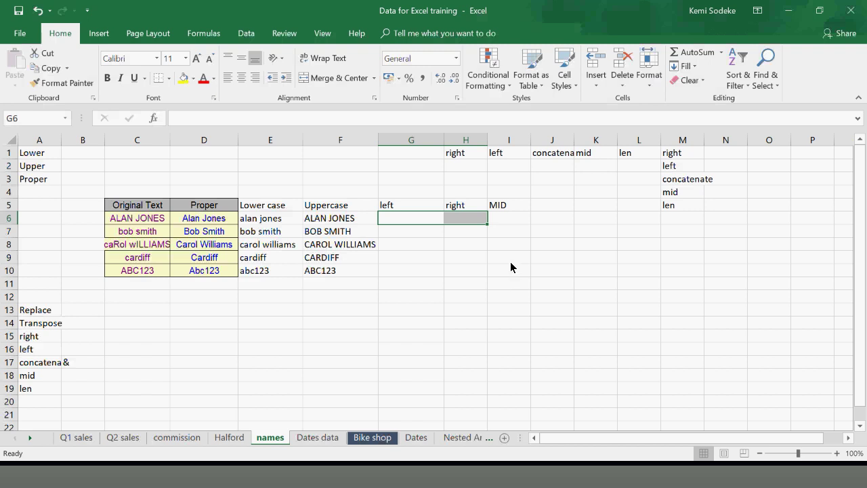
click(409, 223)
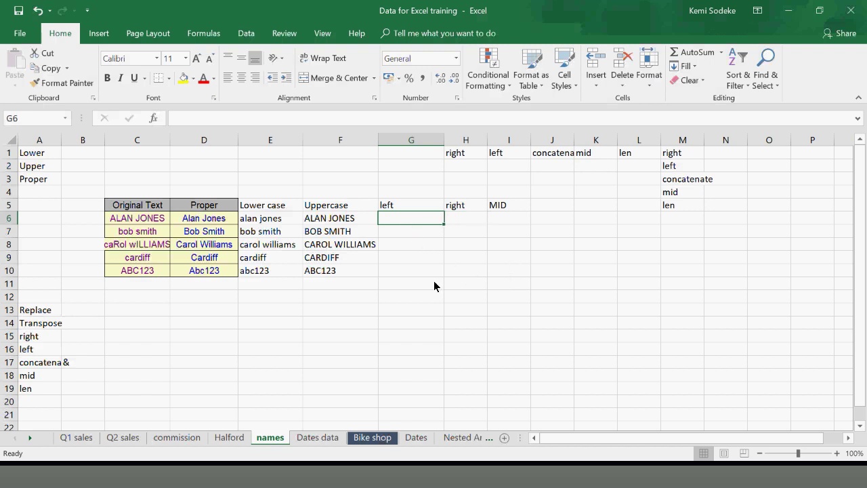
click(209, 33)
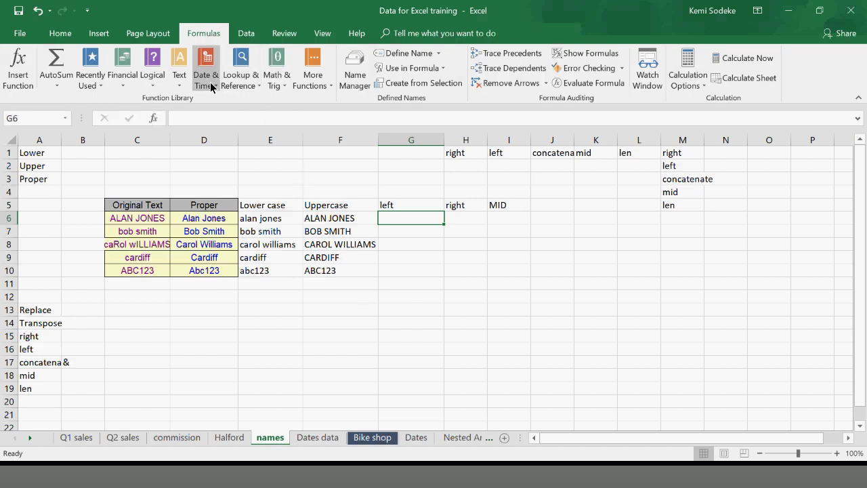
click(179, 81)
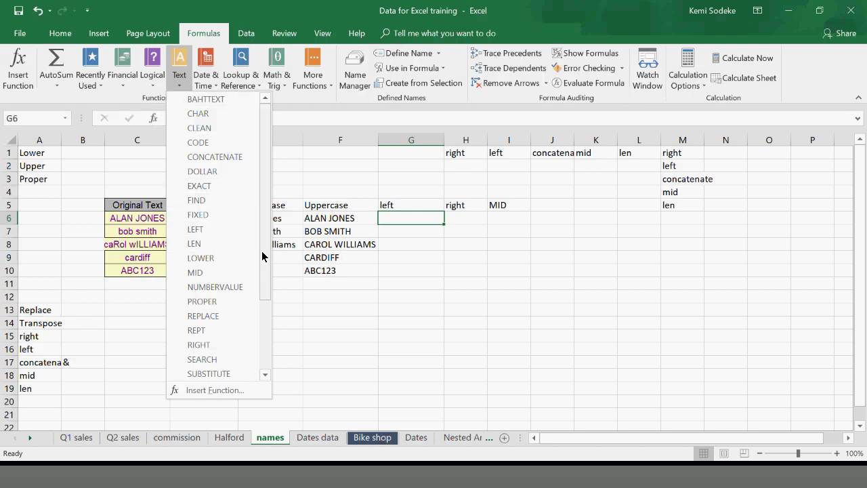
click(202, 231)
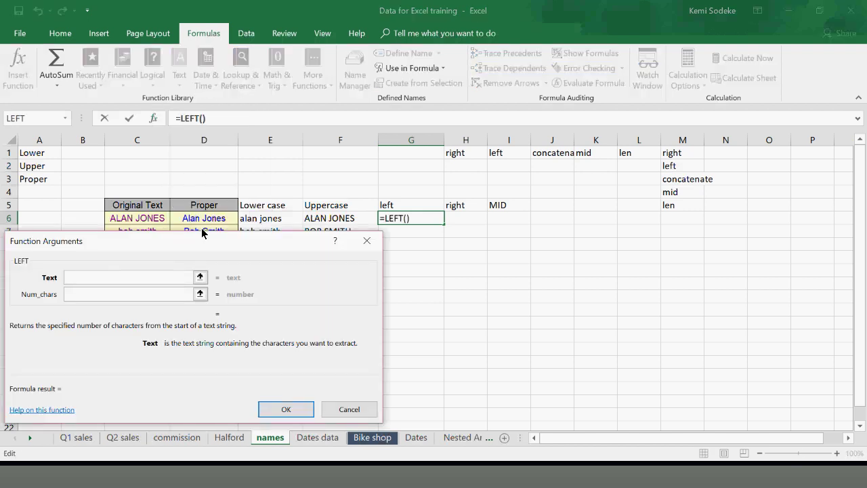
Set the LEFT arguments to text F6 and 4 characters so G6 returns ALAN
drag(204, 244, 682, 221)
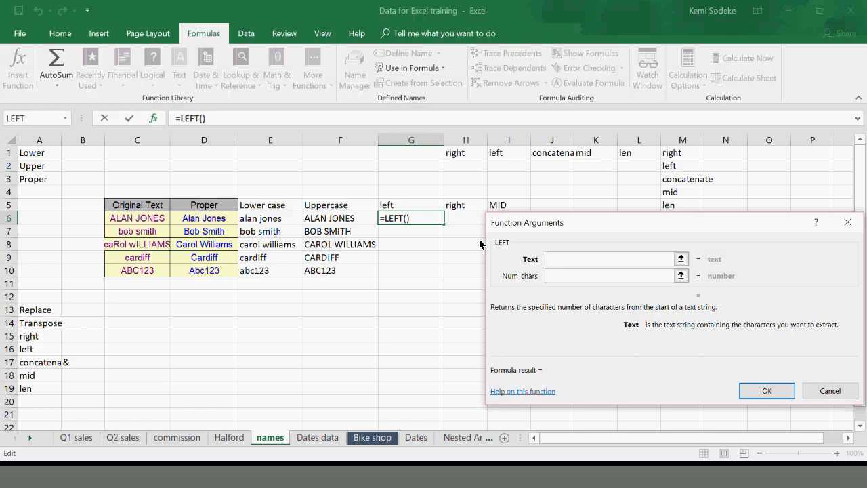
click(332, 222)
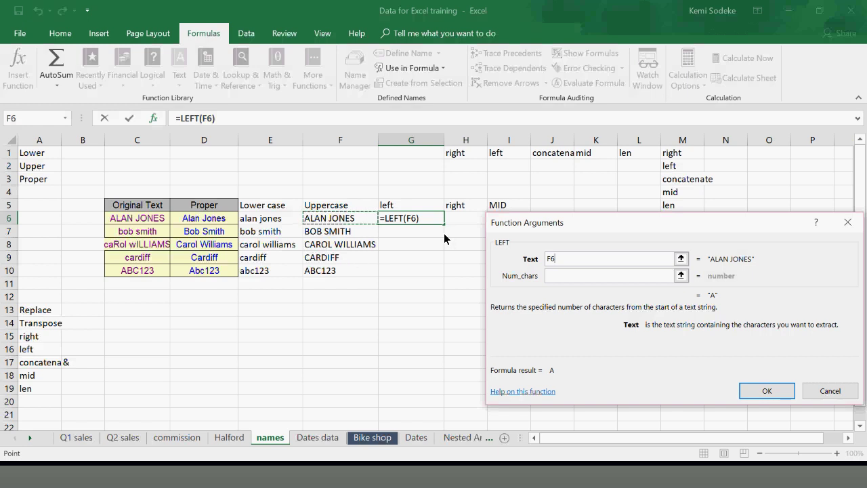
click(567, 277)
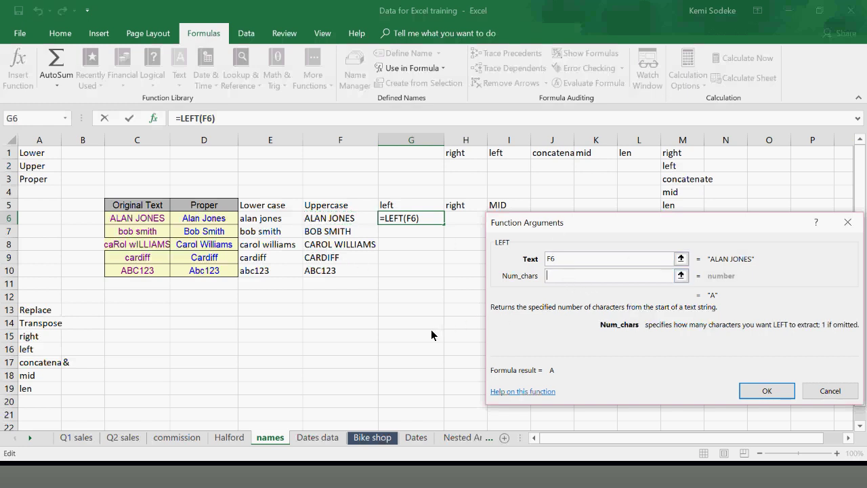
text(4)
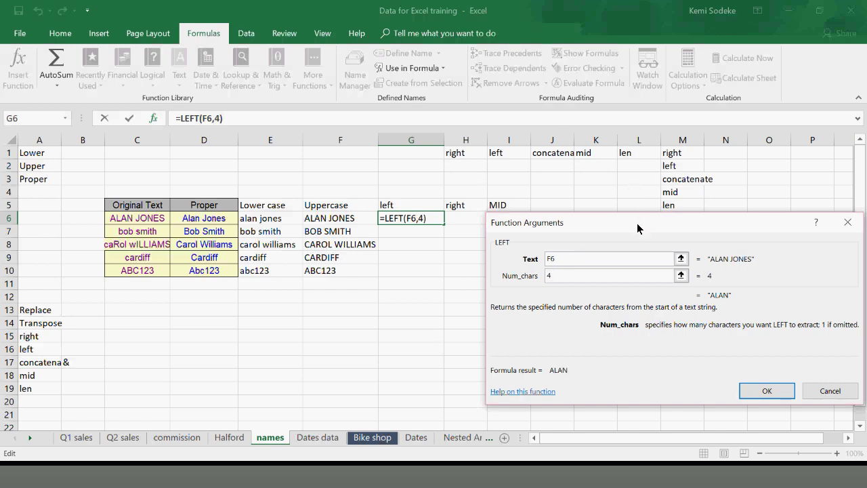
drag(638, 225, 646, 215)
click(773, 381)
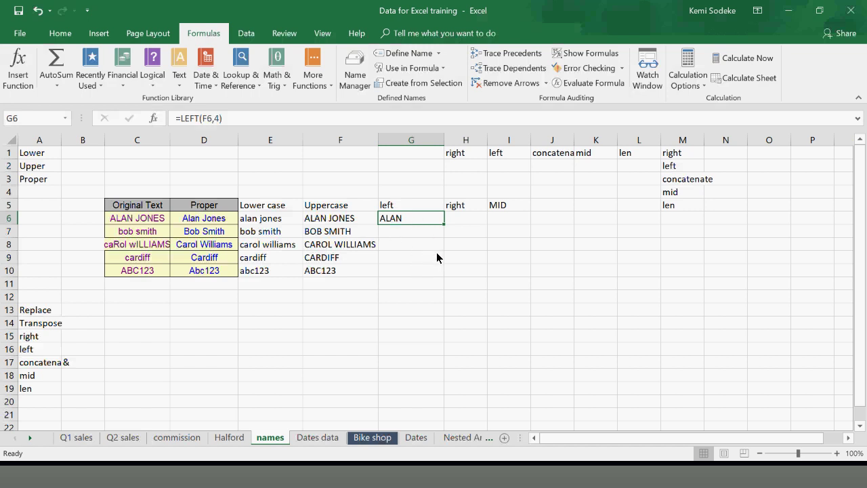
click(466, 218)
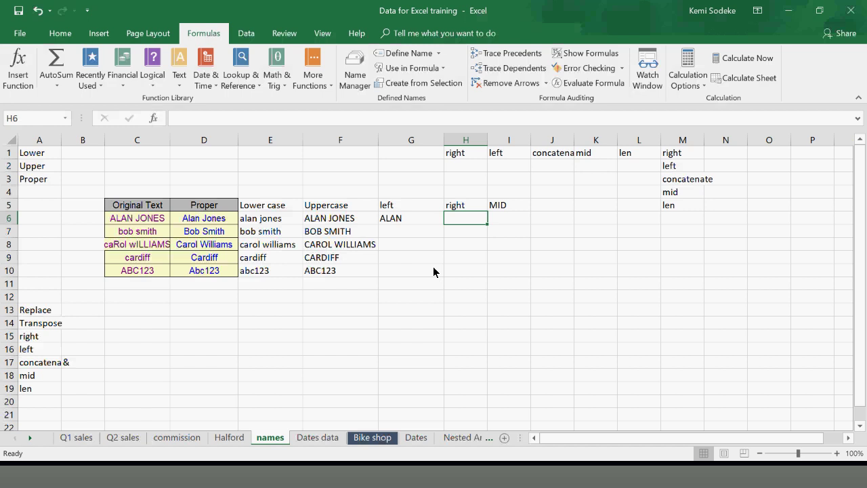
Start a RIGHT function in H6 from the Text functions list
text(=)
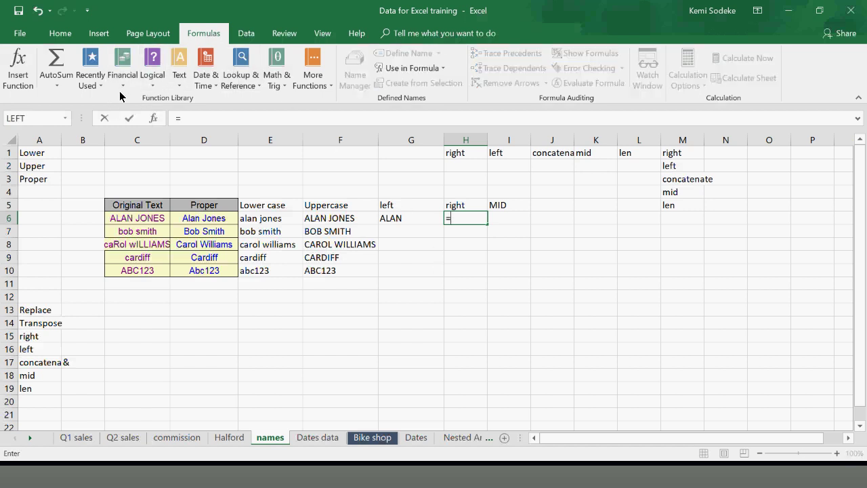
click(178, 87)
drag(263, 284, 253, 347)
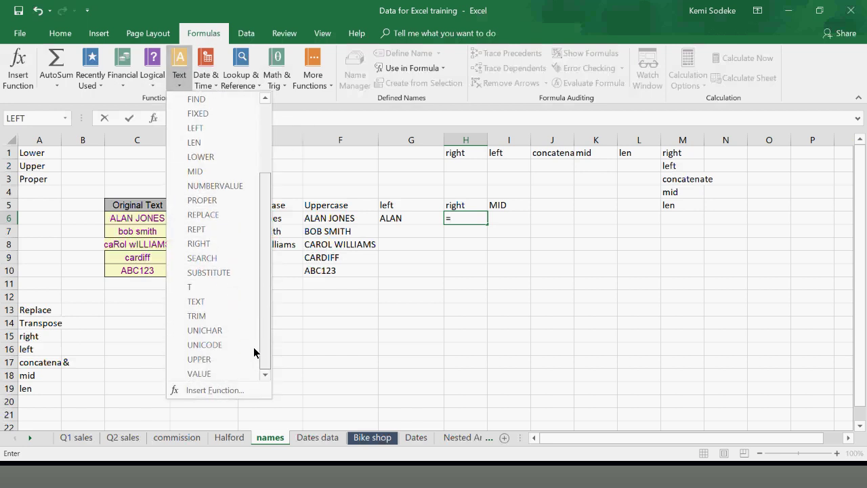
click(198, 243)
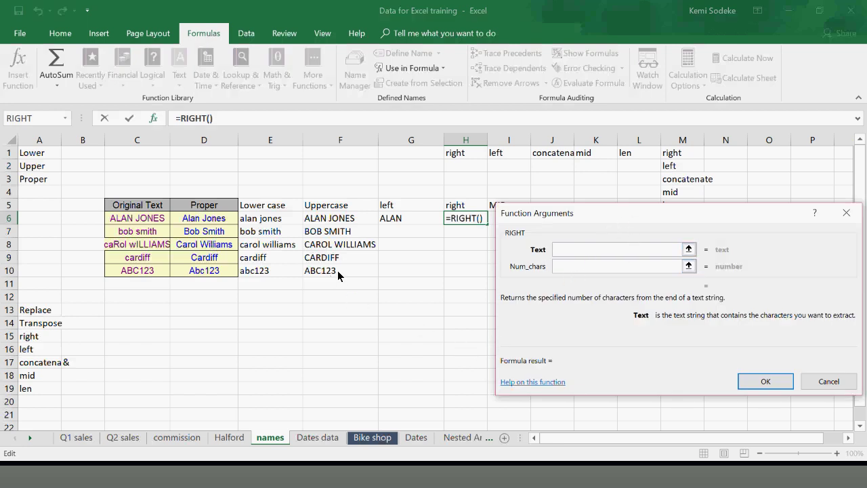
Set the RIGHT arguments to text F6 and 5 characters so H6 shows JONES
click(335, 221)
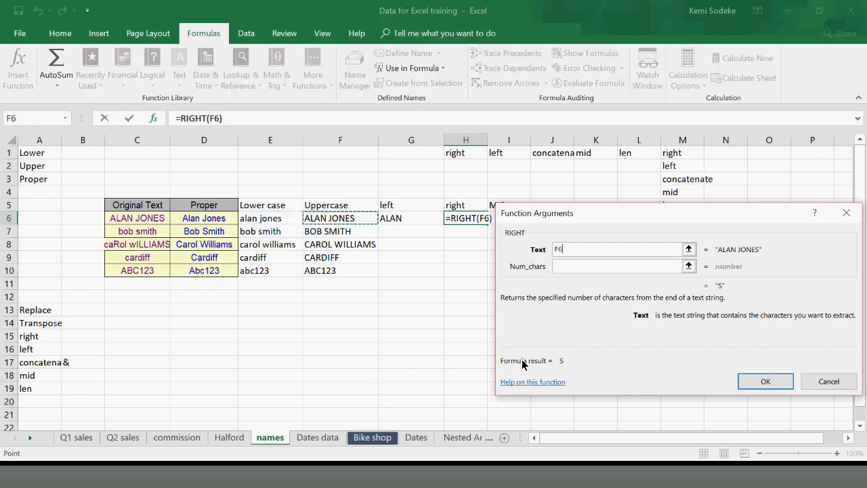
click(569, 267)
text(5)
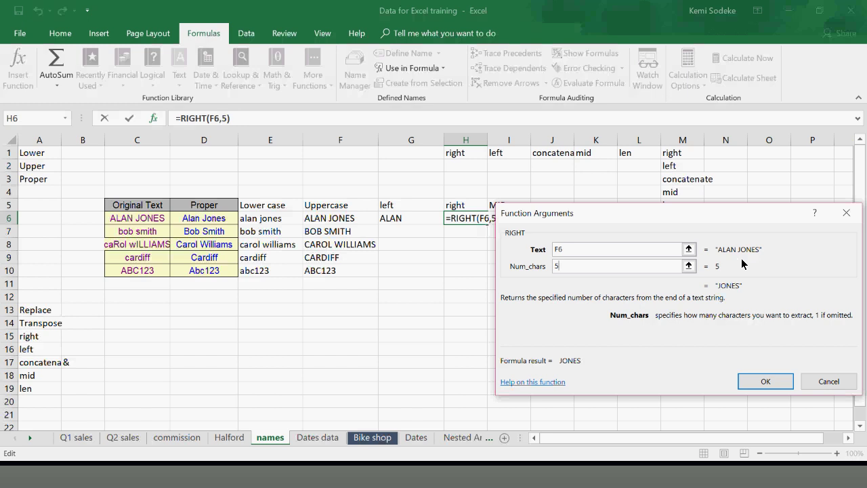
key(BackSpace)
text(4)
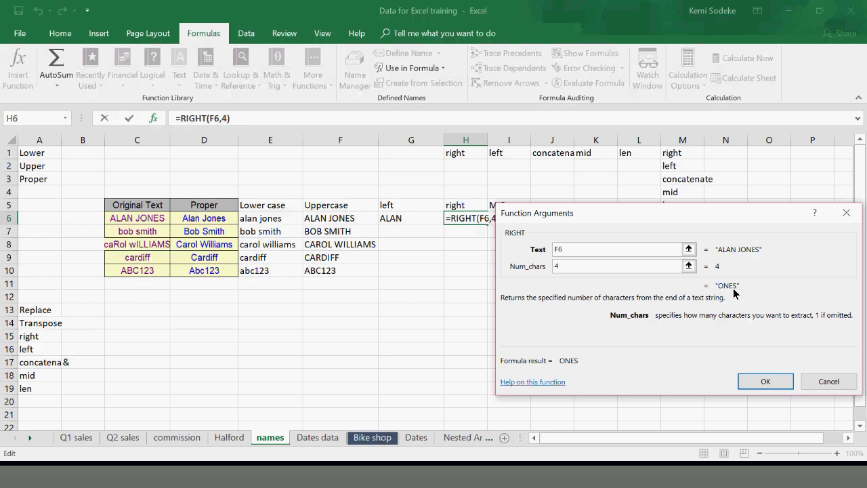
key(BackSpace)
text(5)
click(774, 384)
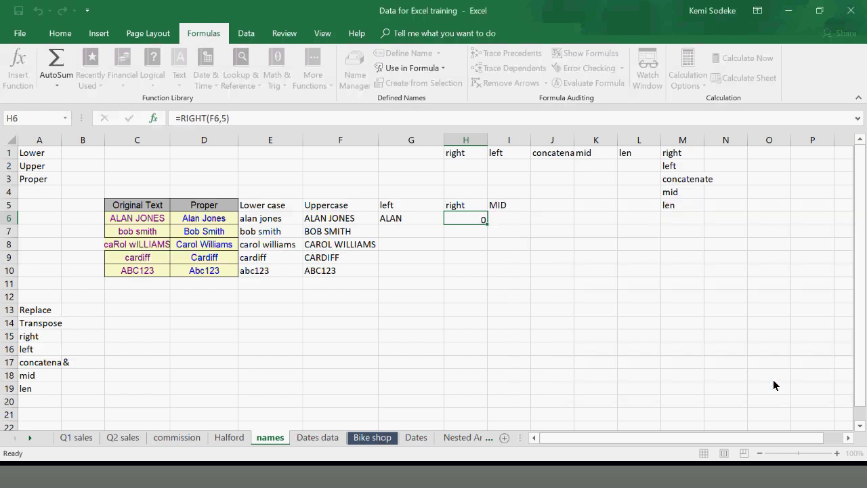
click(539, 335)
click(470, 223)
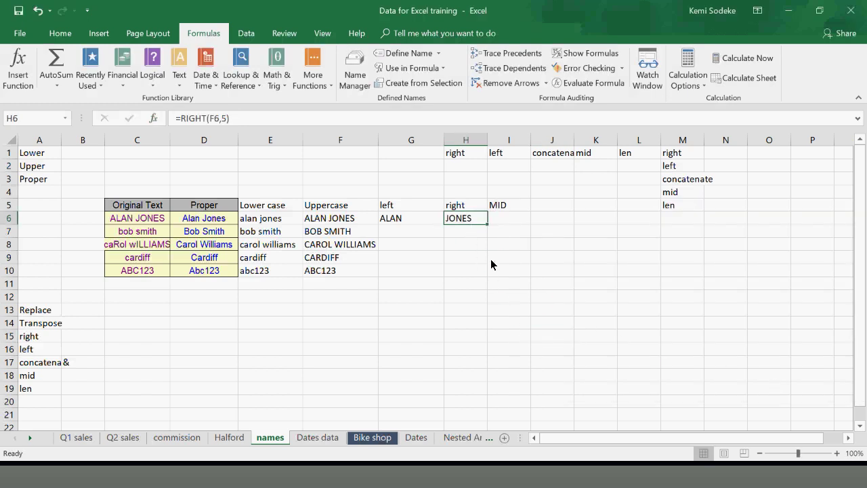
click(512, 219)
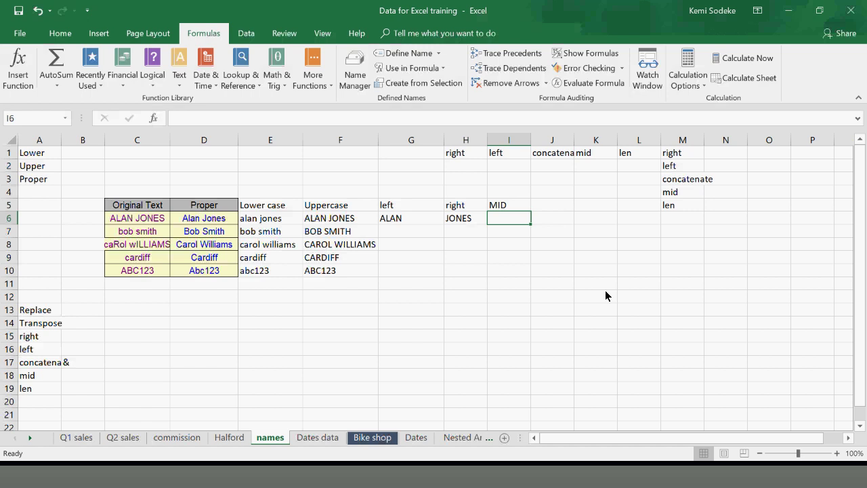
click(345, 220)
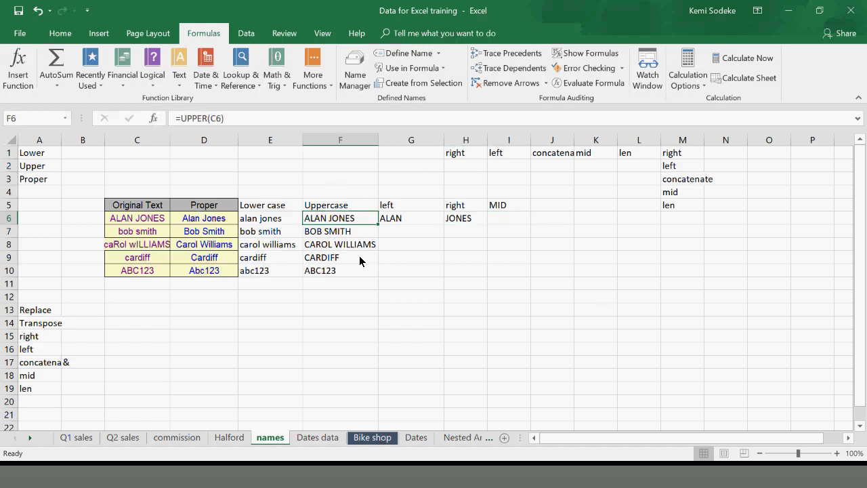
click(203, 222)
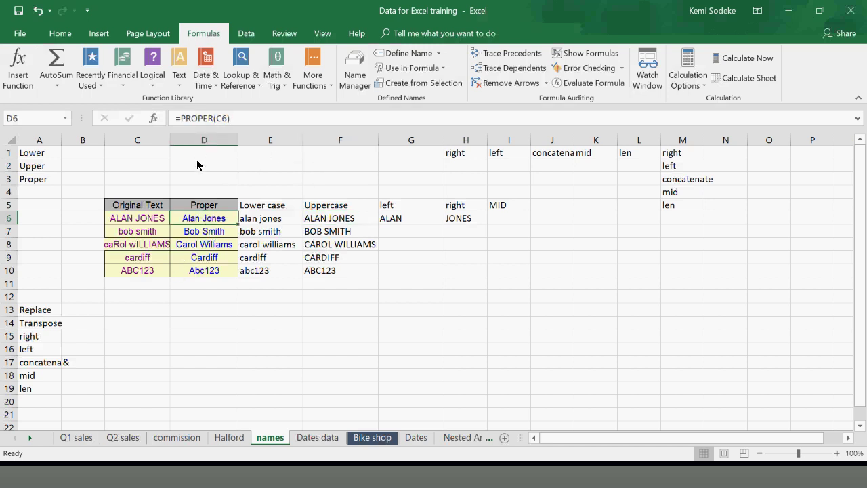
click(146, 222)
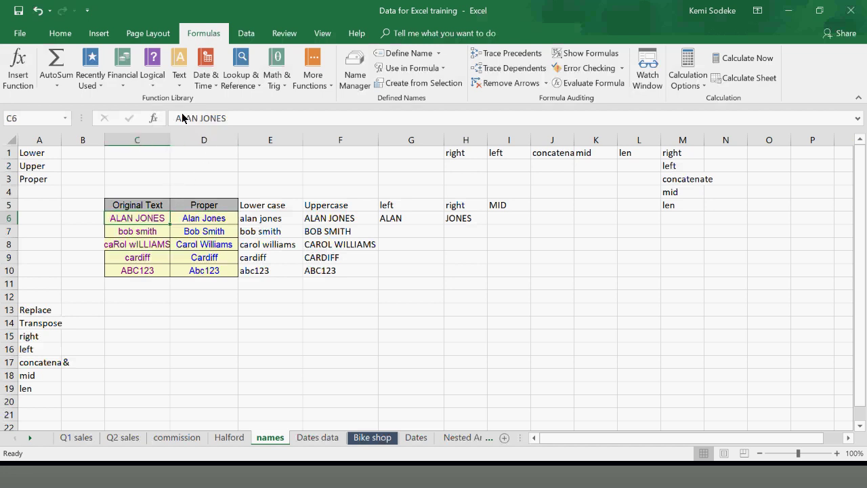
click(199, 118)
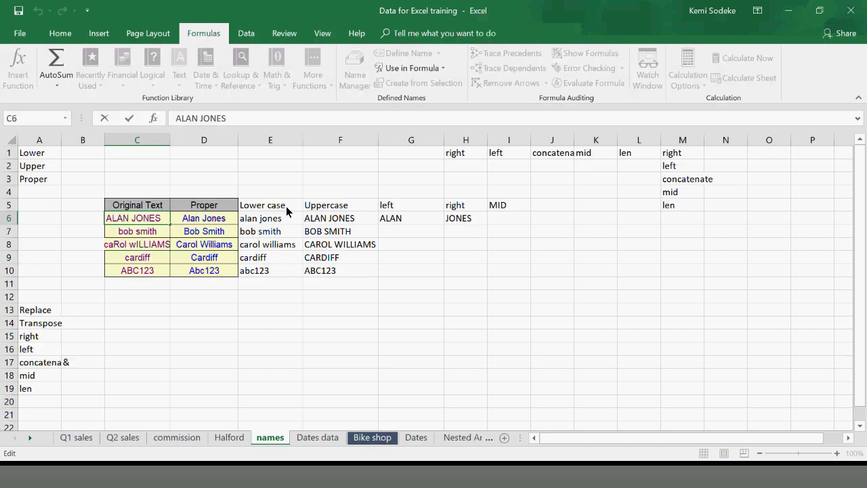
text(M)
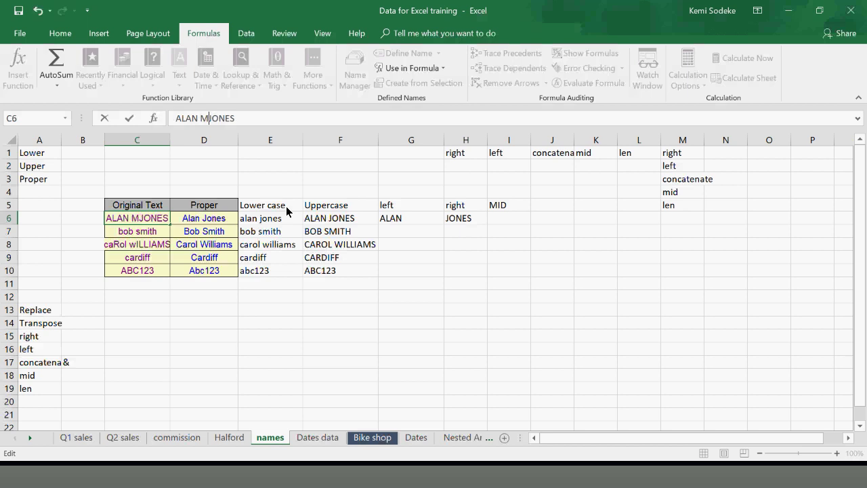
text(ARK)
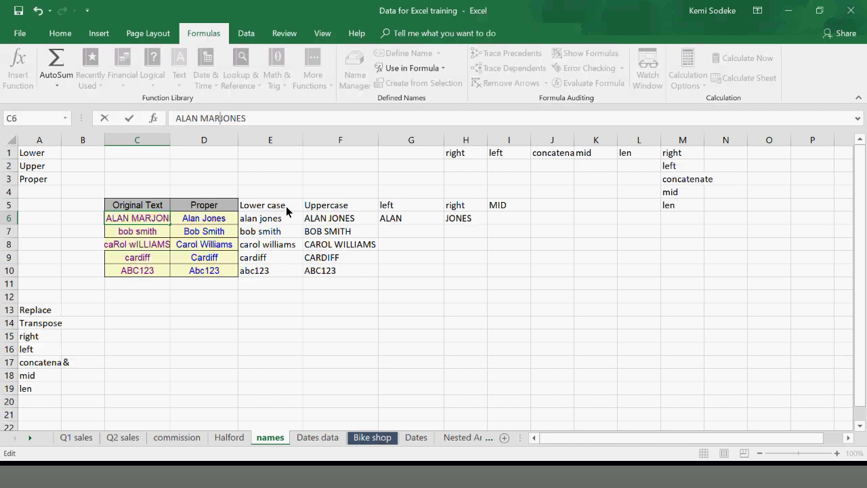
key(Return)
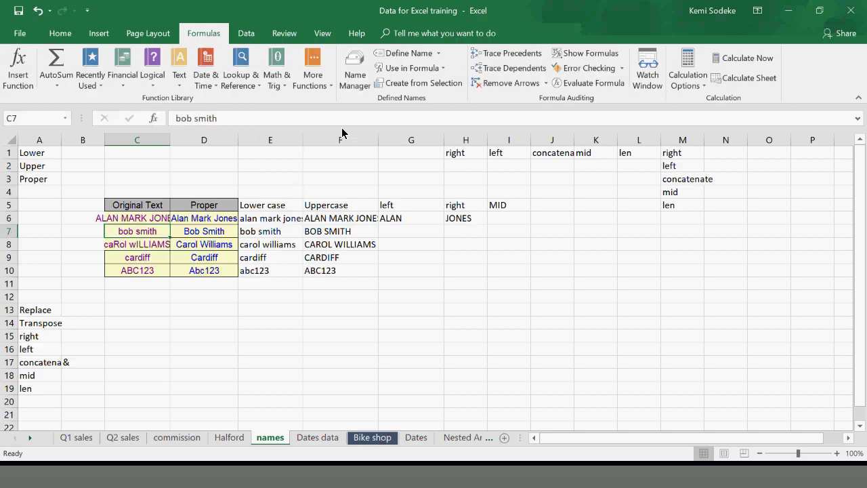
drag(170, 144, 198, 144)
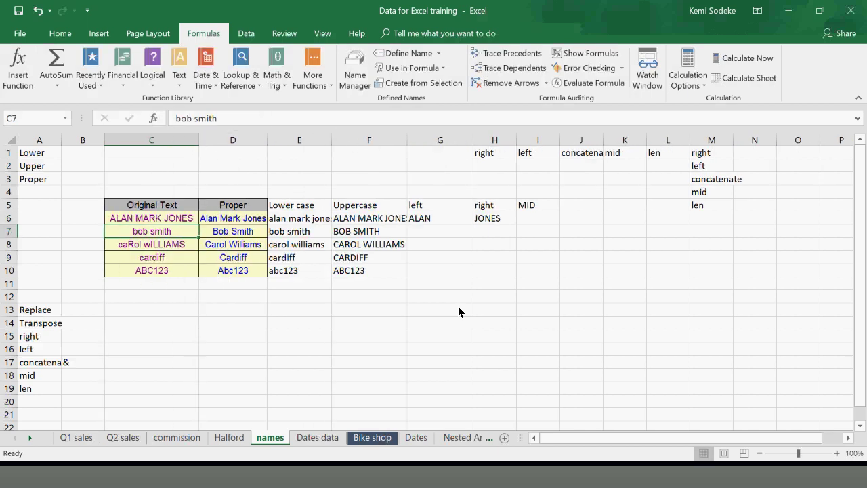
click(545, 220)
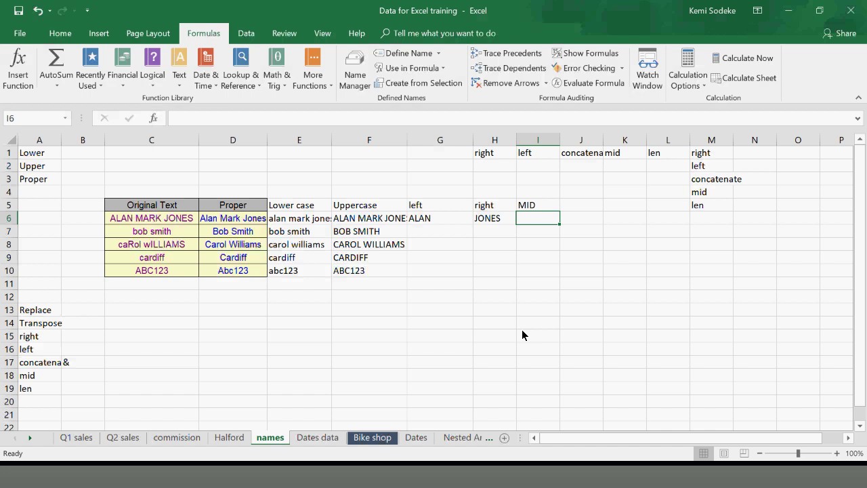
Insert a MID function in I6 using C6 as its text
text(=)
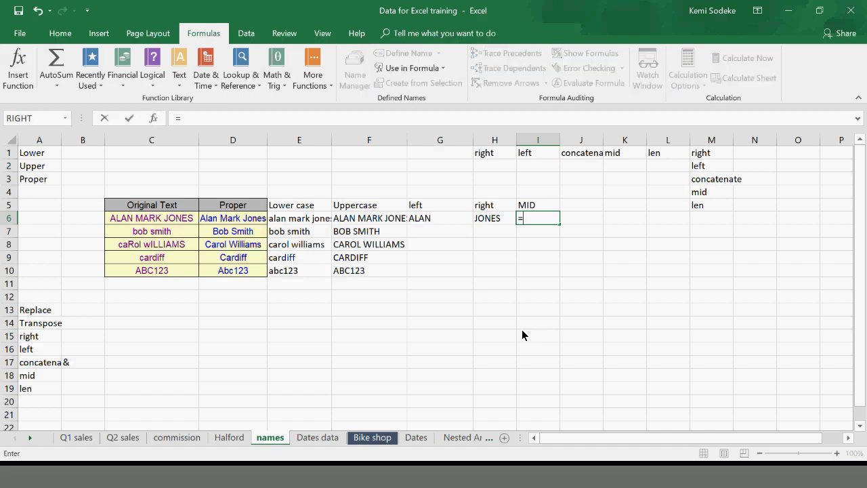
click(179, 78)
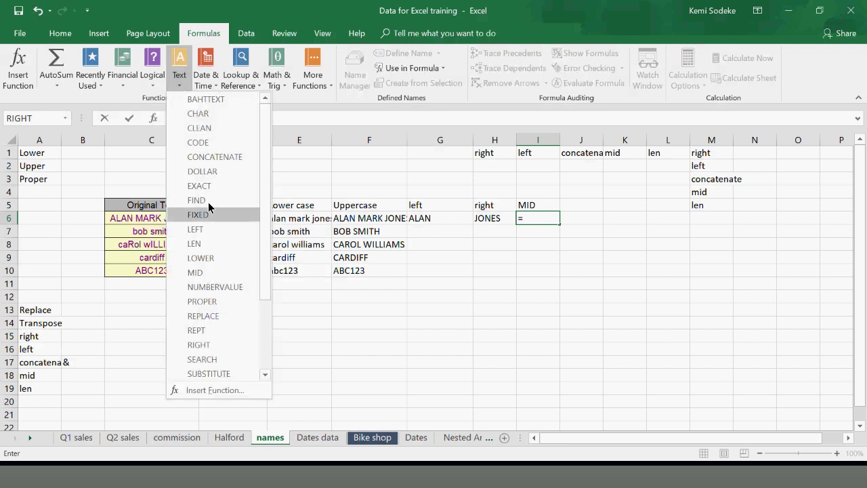
click(203, 272)
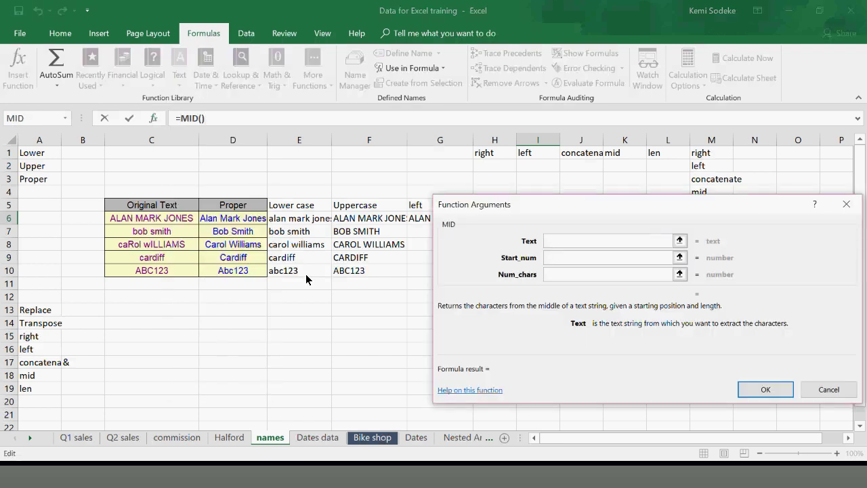
click(166, 220)
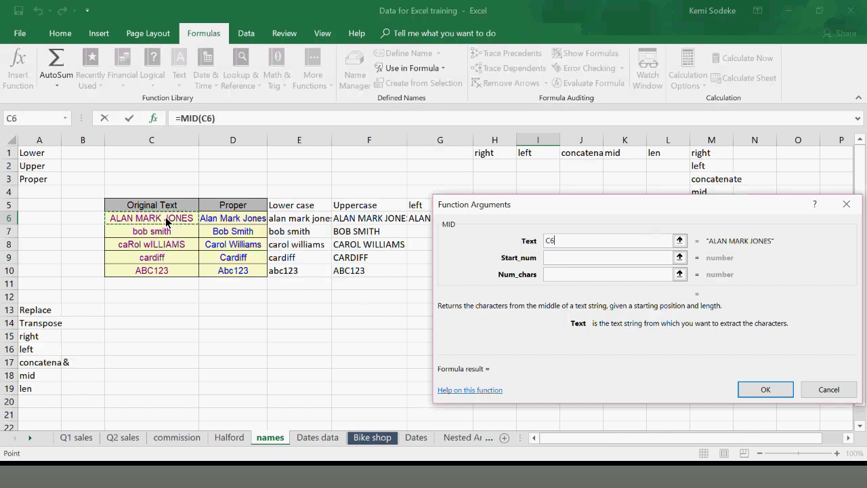
Set MID's start position to 5 and length to 5 so I6 returns MARK
click(556, 261)
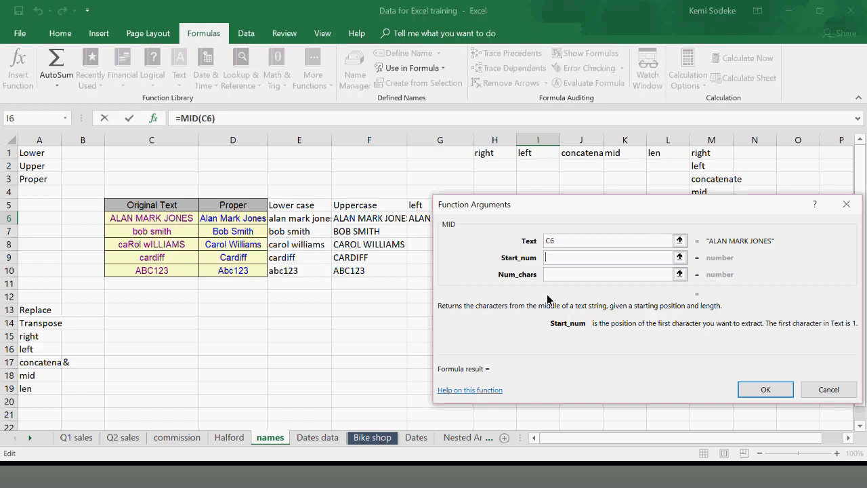
text(5)
click(576, 279)
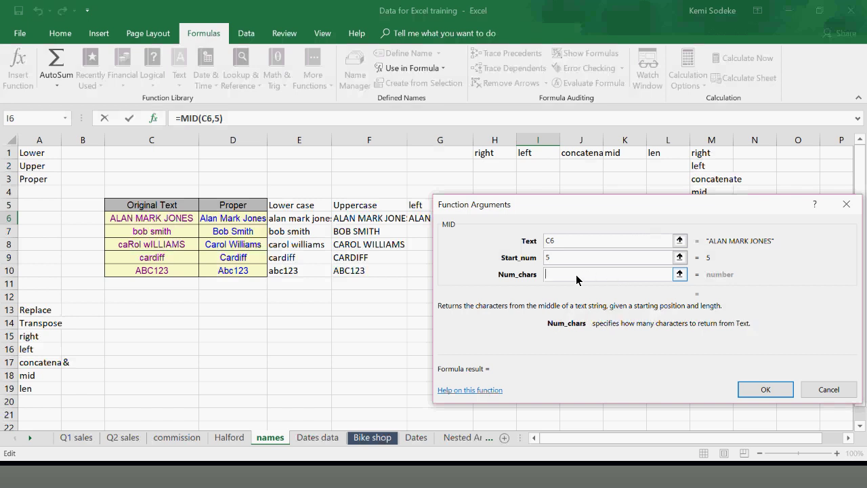
text(4)
key(BackSpace)
text(5)
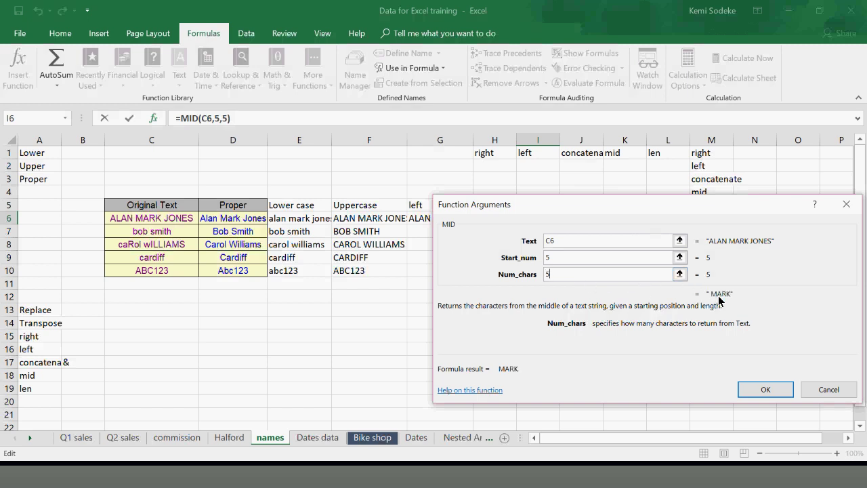
drag(738, 207, 723, 185)
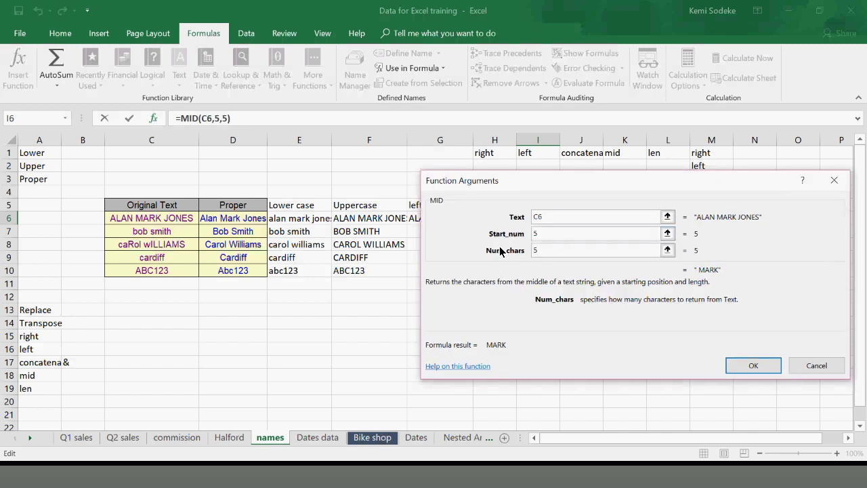
click(540, 250)
click(753, 366)
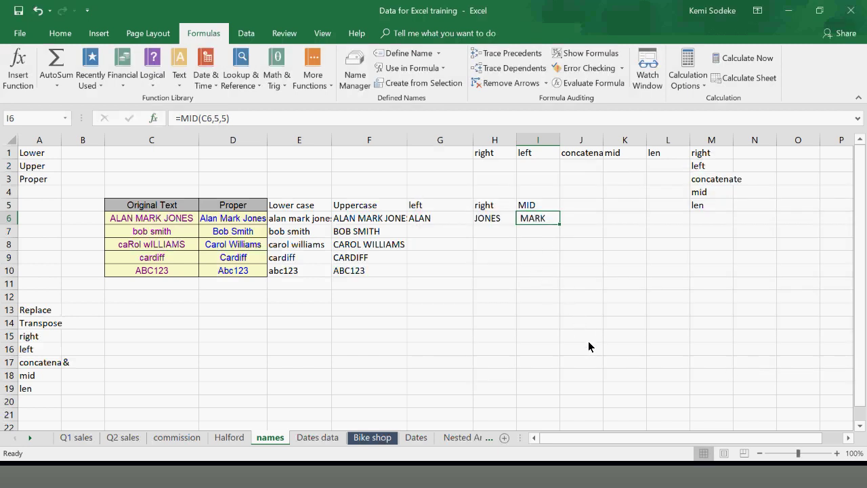
Enter =MID(C6,5,5) in J6 to pull the middle name from C6
click(578, 220)
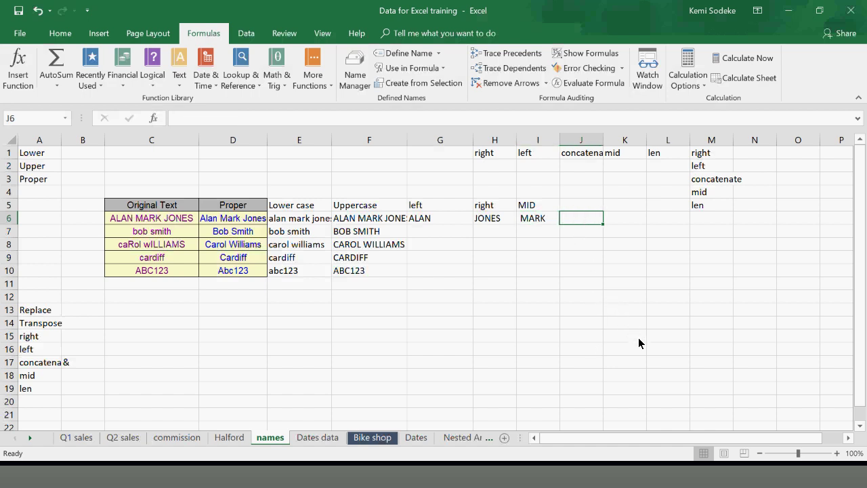
text(=)
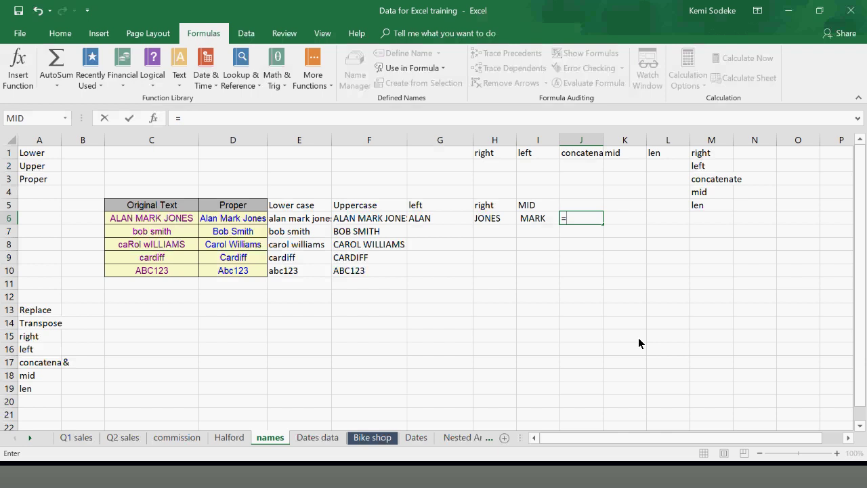
text(mid)
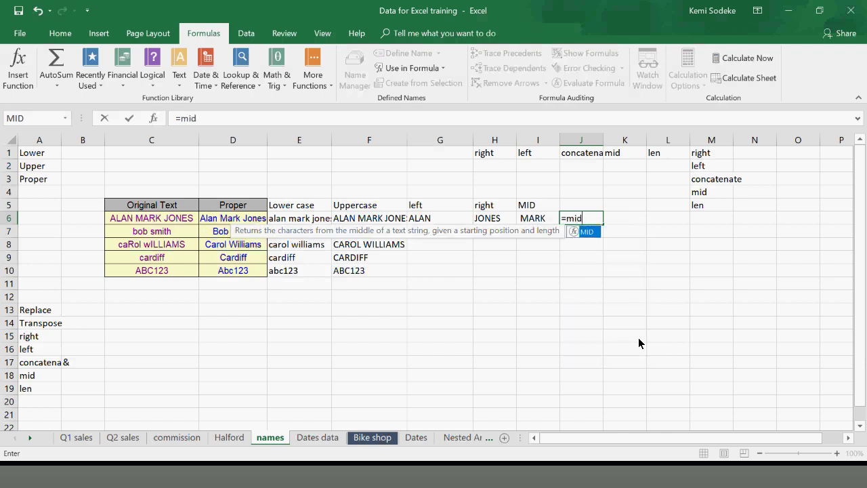
text(()
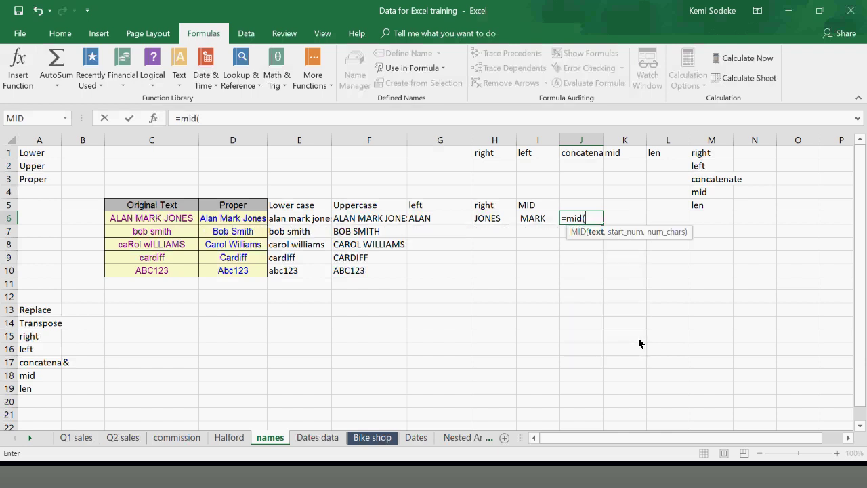
click(152, 221)
text(,5)
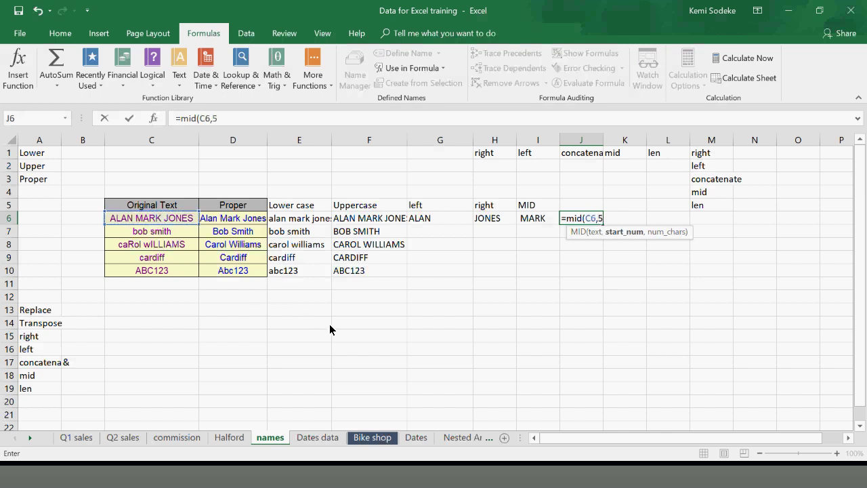
text(,)
text(5))
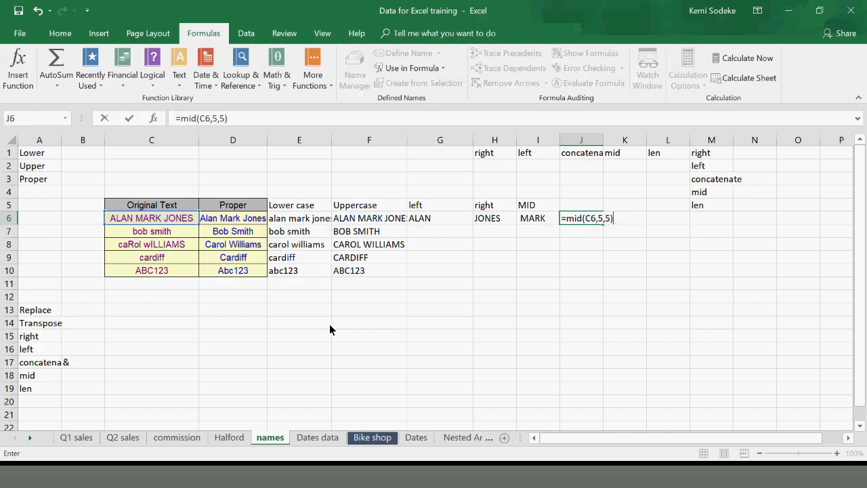
key(Return)
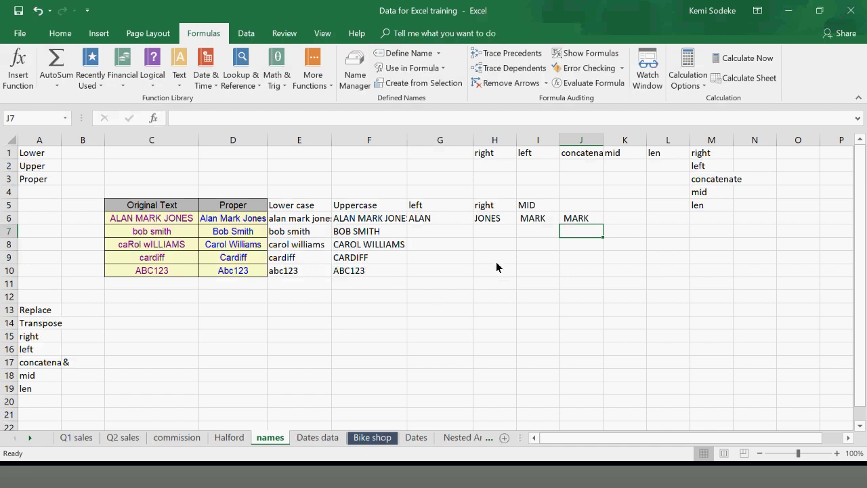
Change J6's formula to =MID(C6,6,4) so it returns MARK without the leading space
click(583, 218)
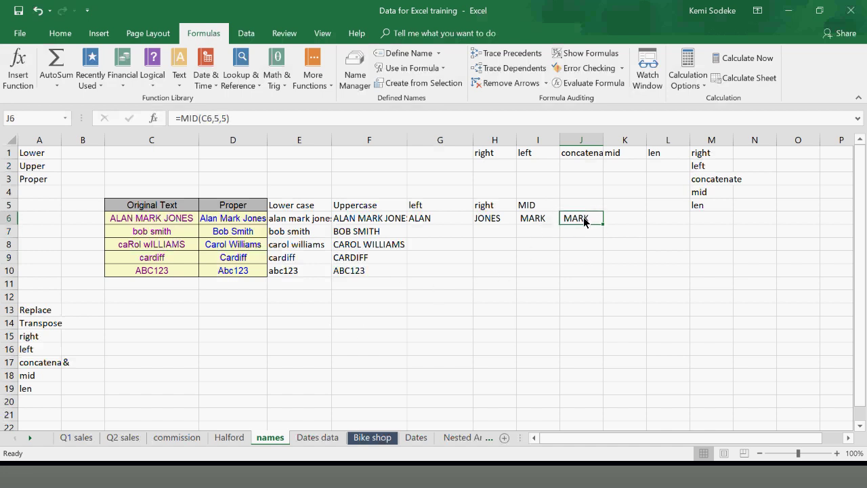
click(213, 118)
key(Delete)
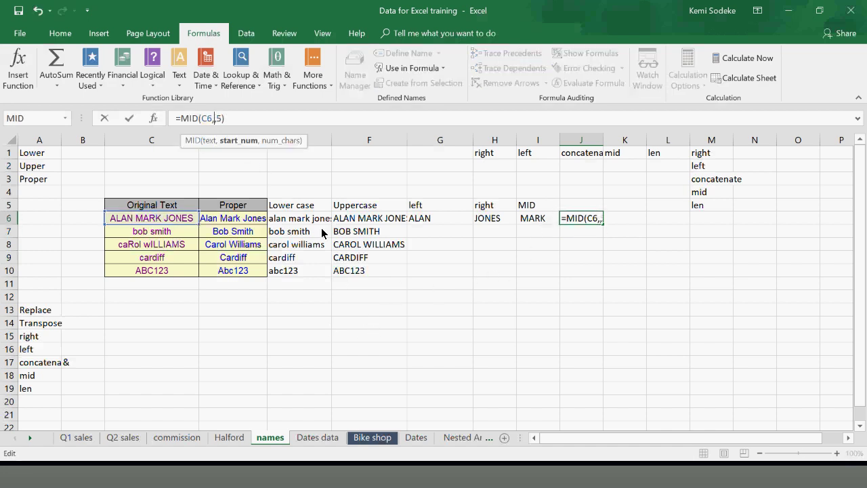
text(6)
click(224, 119)
key(Delete)
text(4)
key(Return)
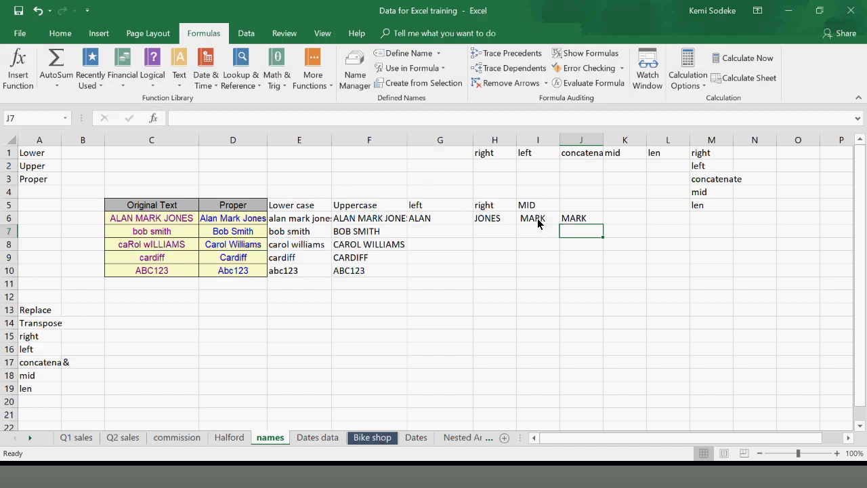
Set I6's MID arguments to Start_num 6 and Num_chars 4, giving =MID(C6,6,4)
click(538, 221)
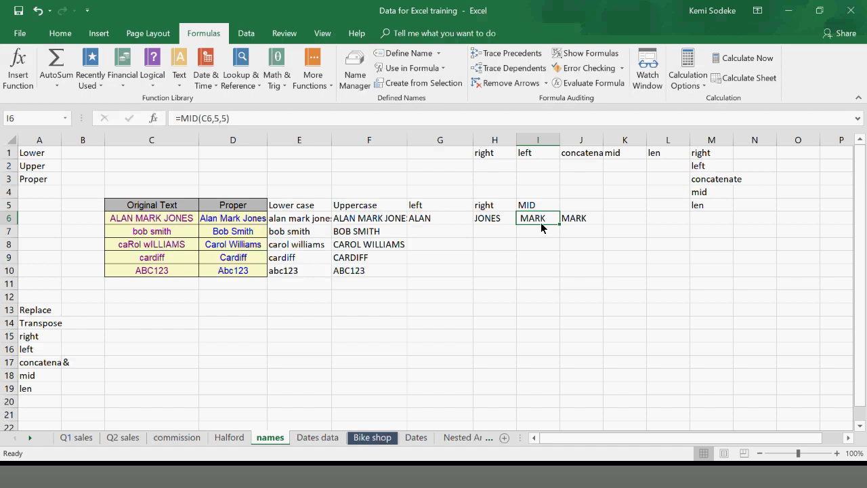
click(154, 121)
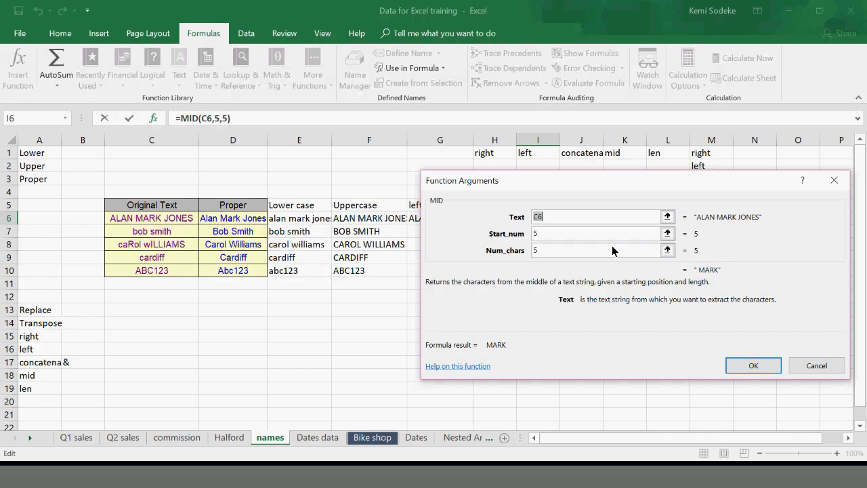
key(Tab)
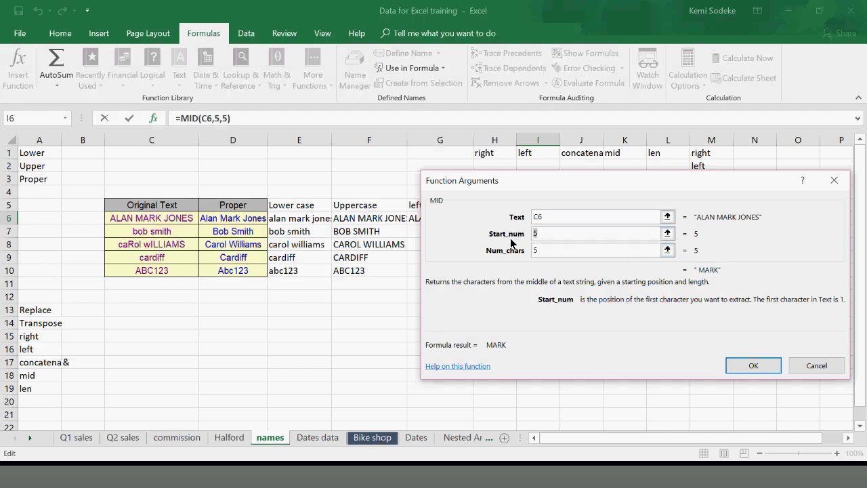
text(6)
key(Tab)
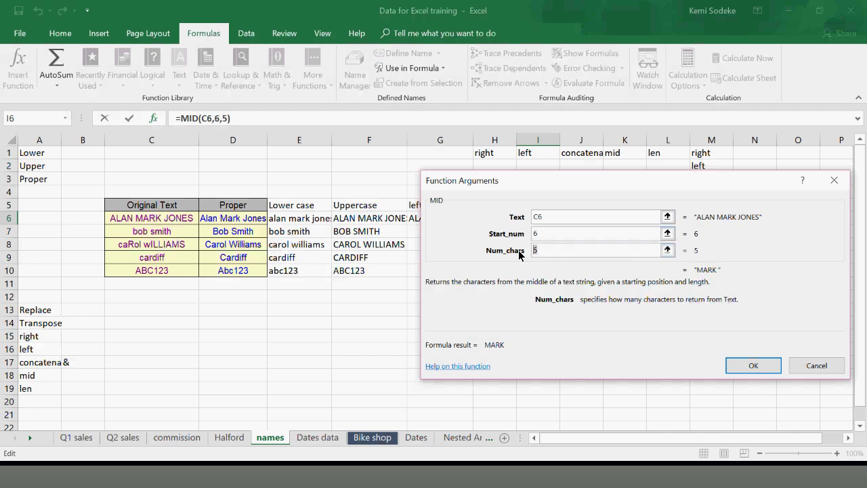
text(4)
click(756, 367)
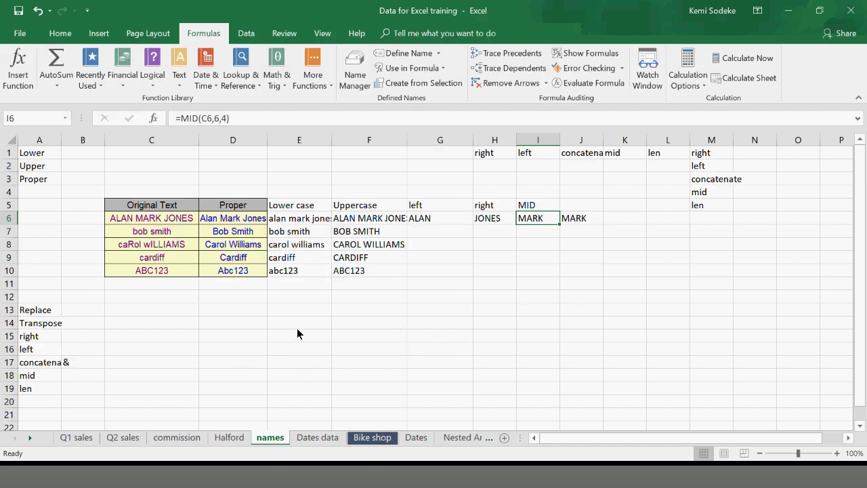
scroll(291, 325, down, 1)
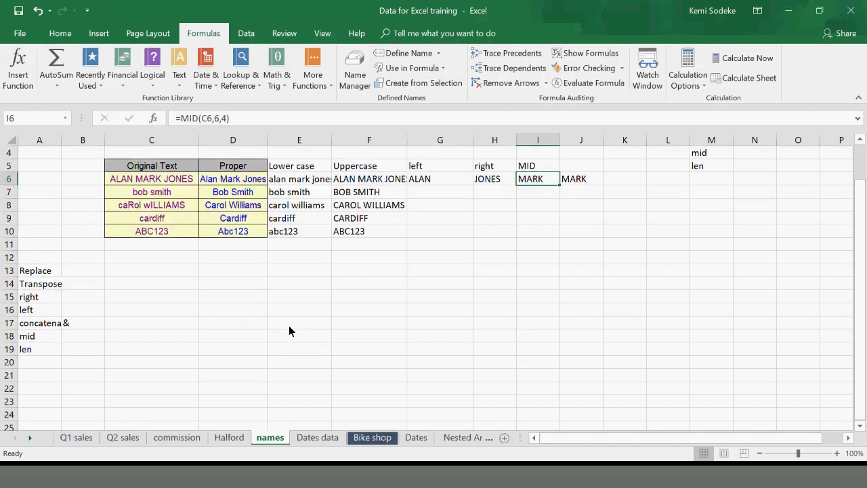
scroll(358, 306, up, 1)
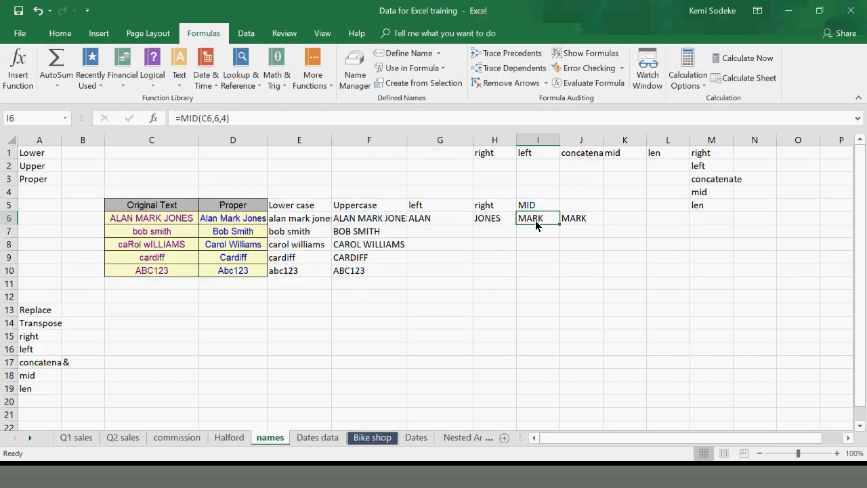
Clear the duplicate MID formula from J6
click(574, 220)
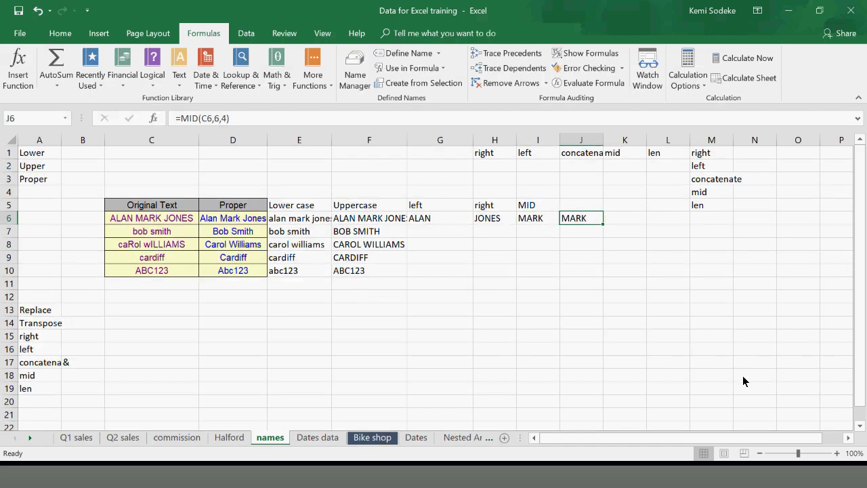
key(Delete)
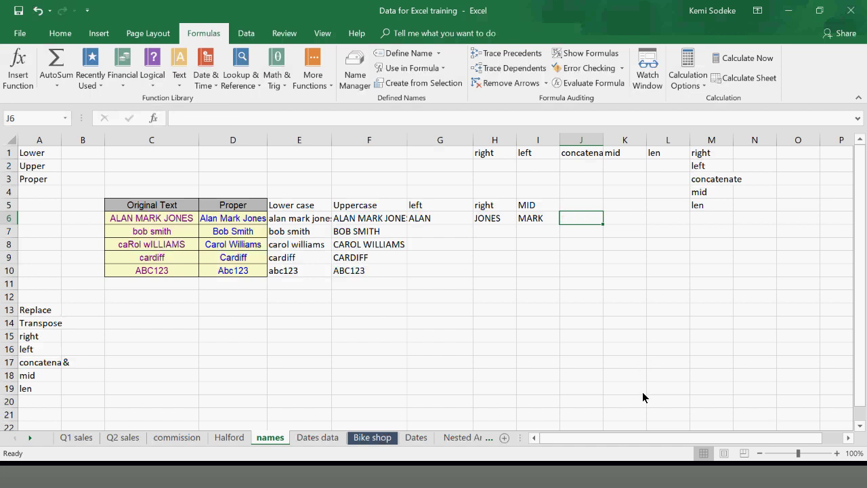
click(622, 376)
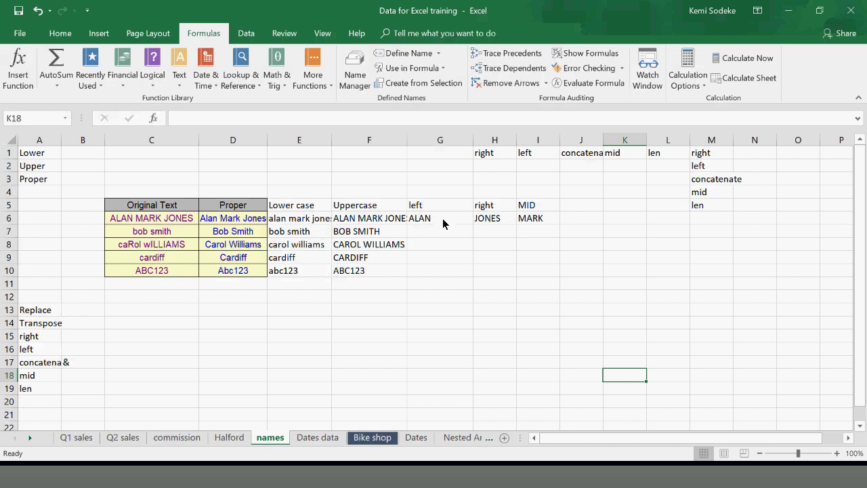
click(582, 221)
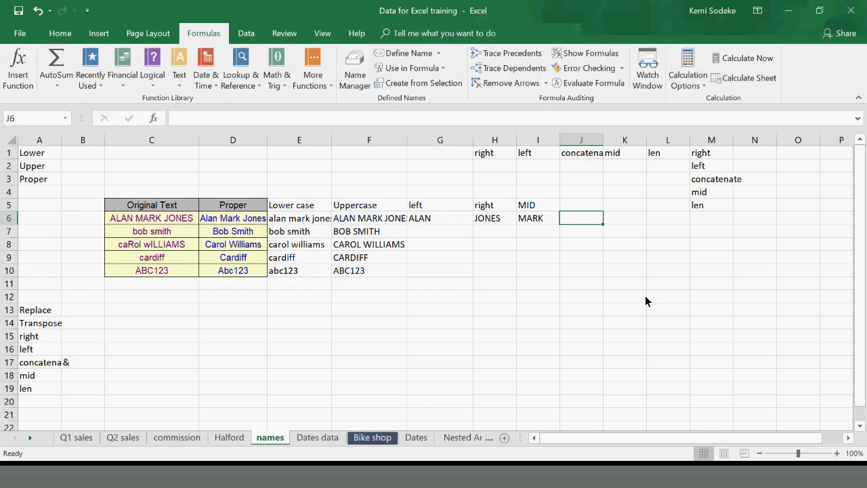
text(=)
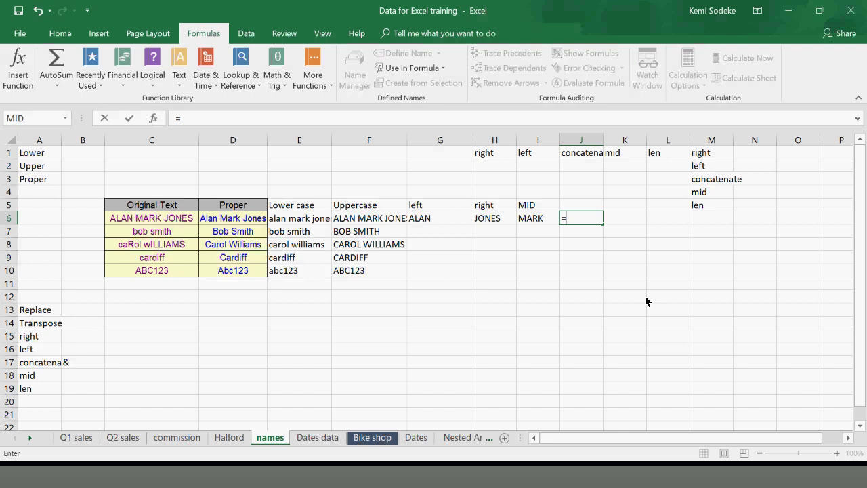
text(concate)
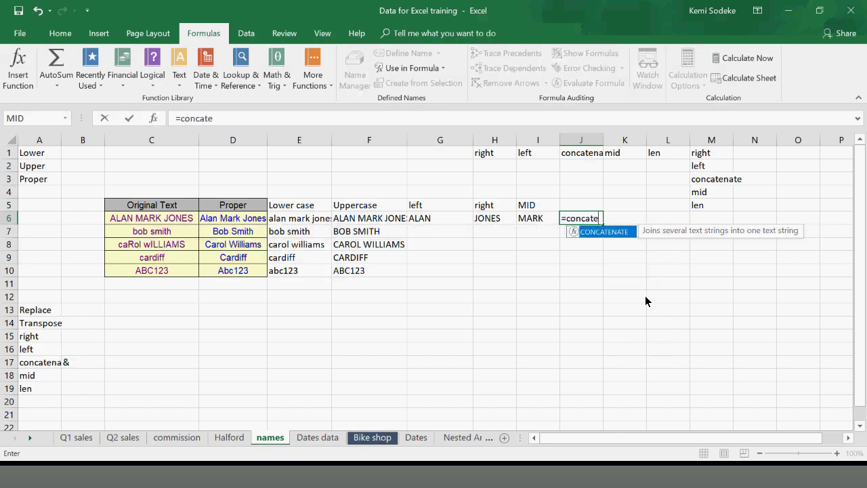
text(nate()
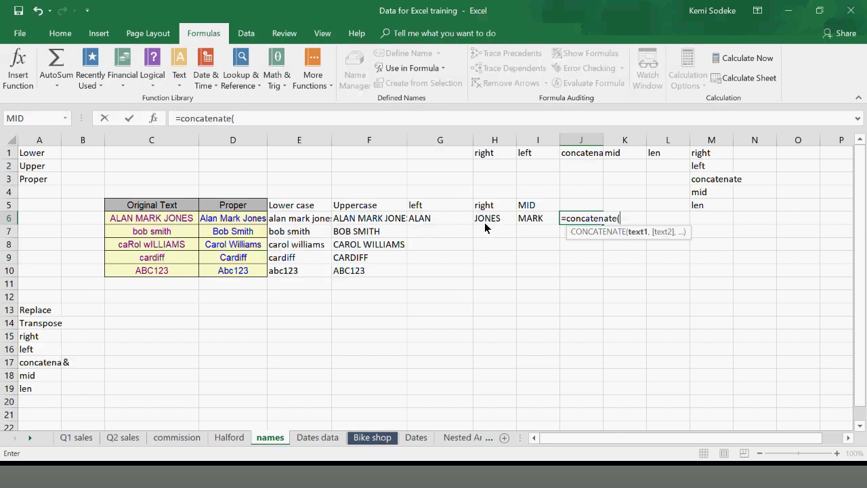
click(436, 218)
text(,)
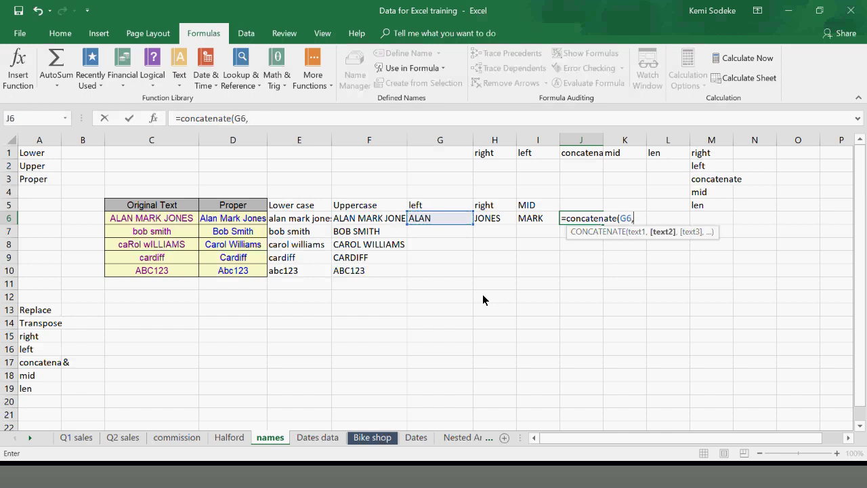
click(491, 219)
text(,)
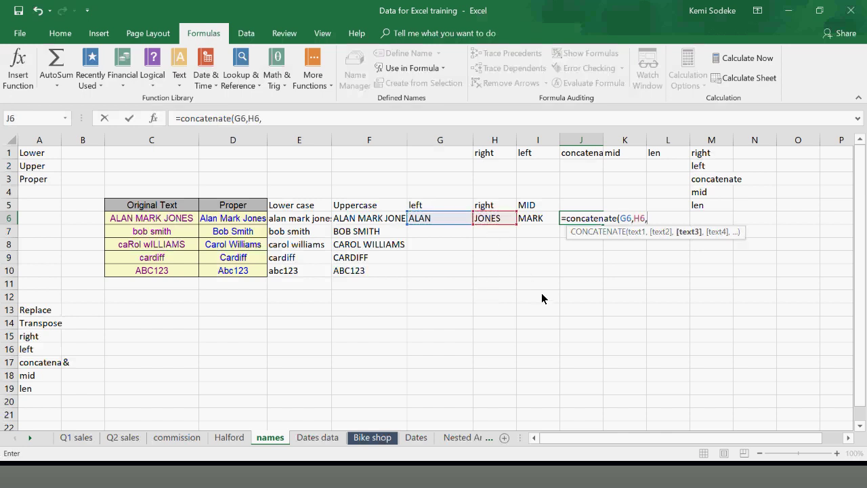
click(532, 222)
text())
key(Return)
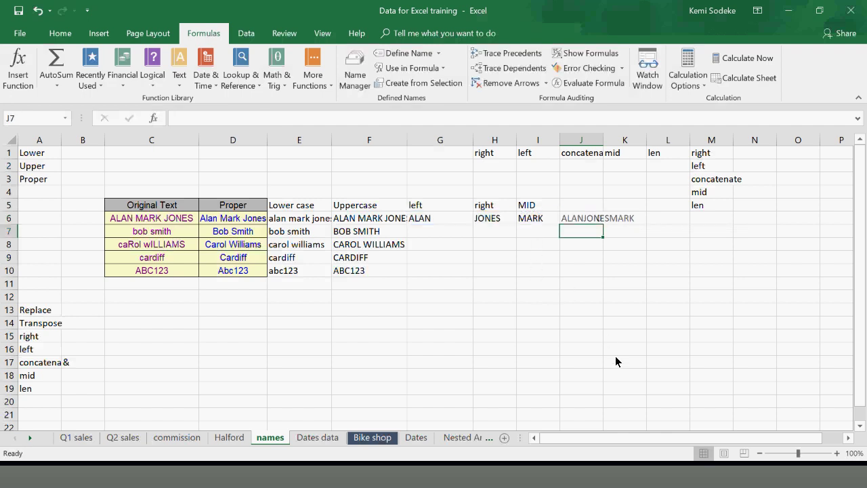
click(574, 220)
drag(604, 141, 657, 141)
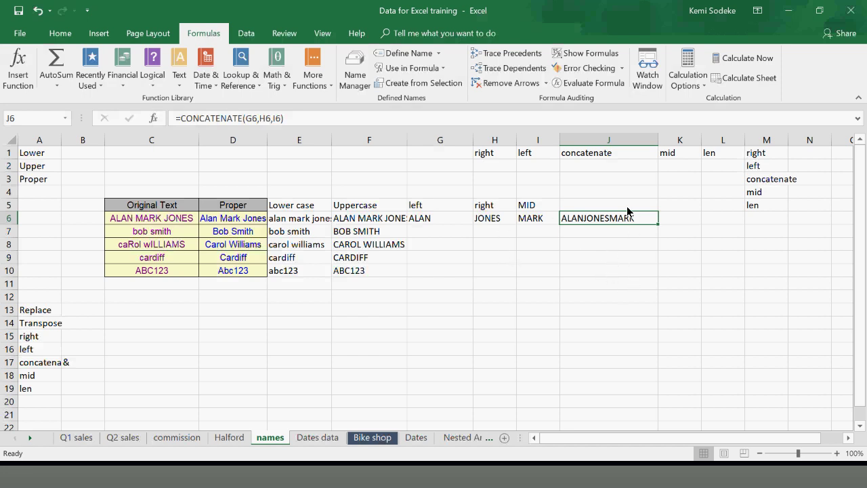
Enter the heading 'AND &' in cell J5
click(572, 208)
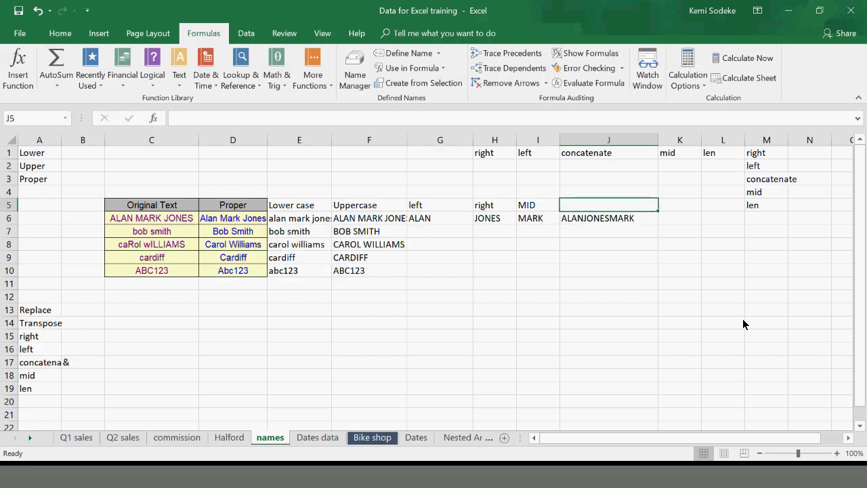
text(AND)
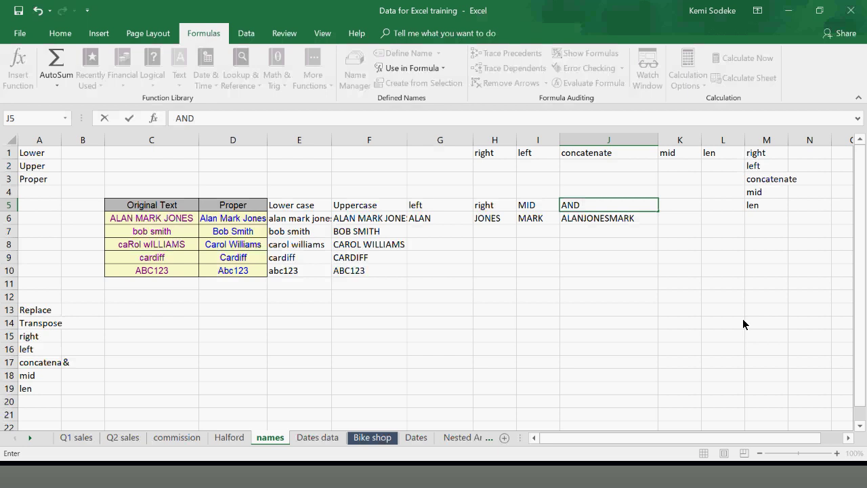
text( &)
key(Return)
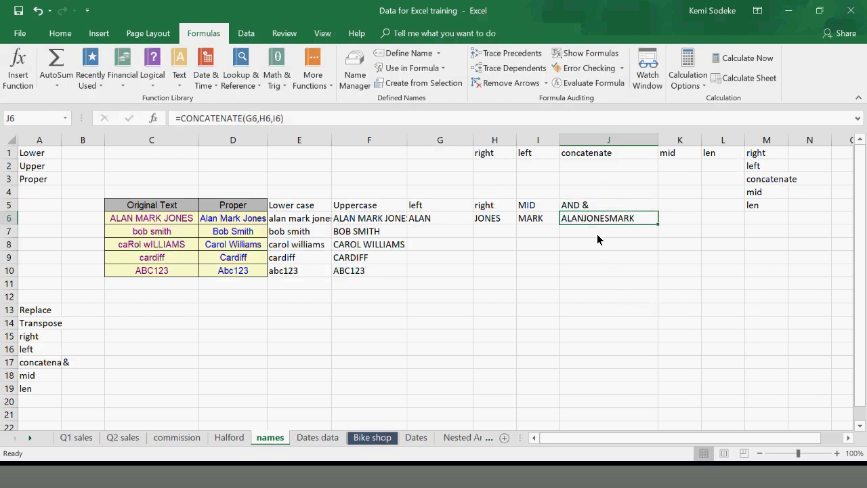
Build an ampersand formula in J6 joining G6, H6 and I6 with spaces
text(=)
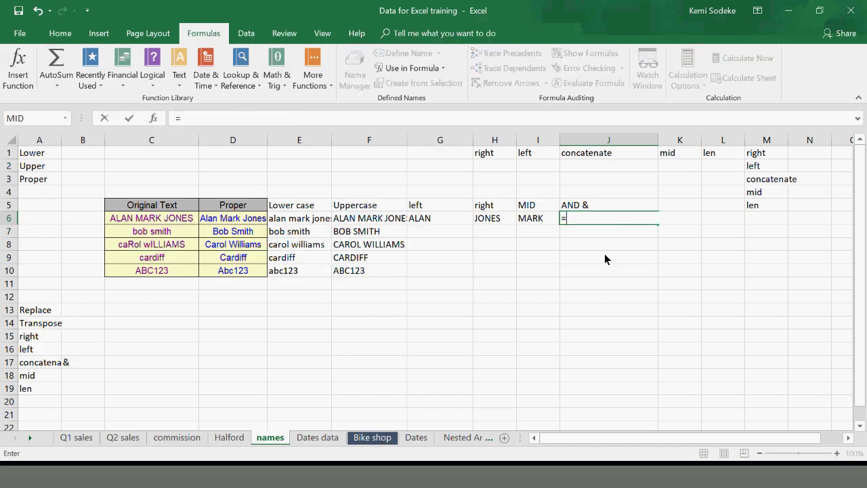
click(416, 220)
text(&)
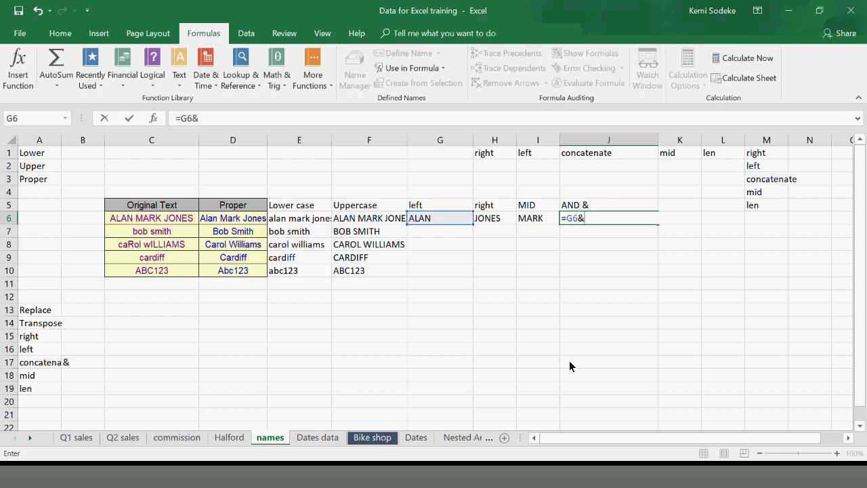
text(" "&)
click(494, 223)
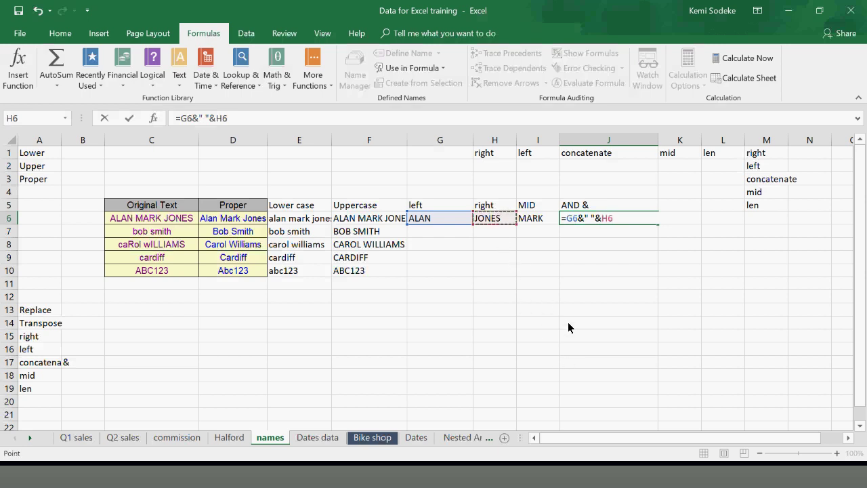
text(" "&)
click(529, 218)
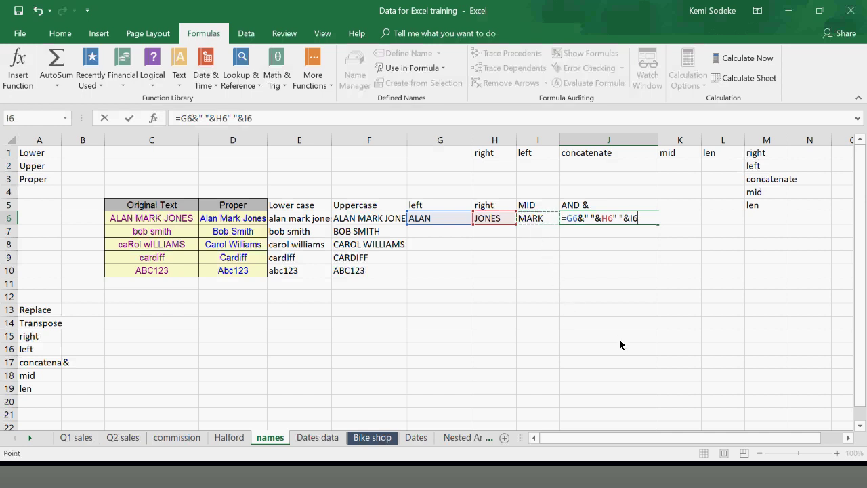
key(Return)
click(407, 313)
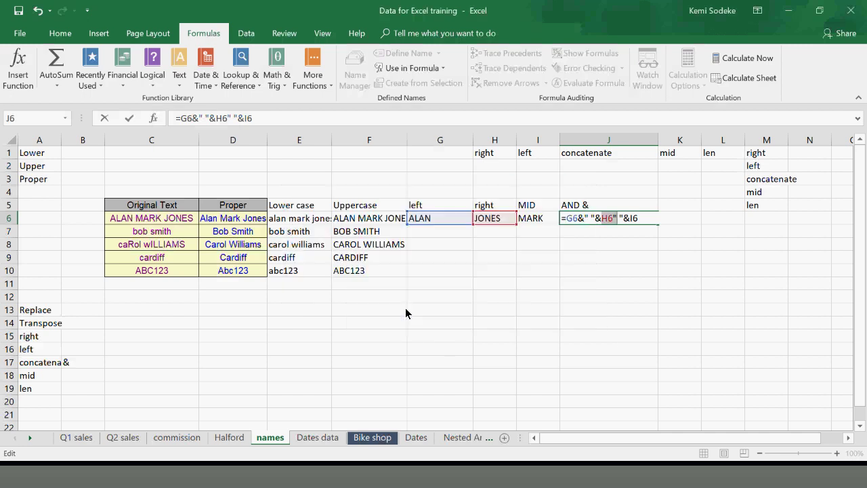
click(611, 219)
text(&)
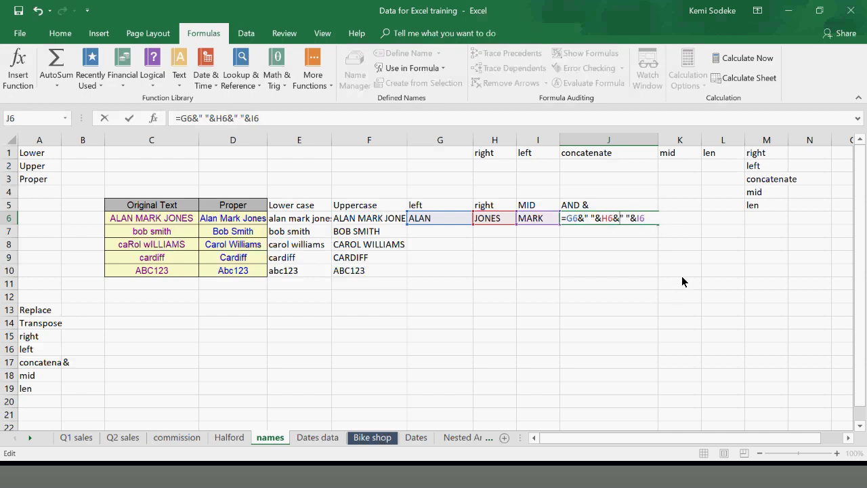
key(Return)
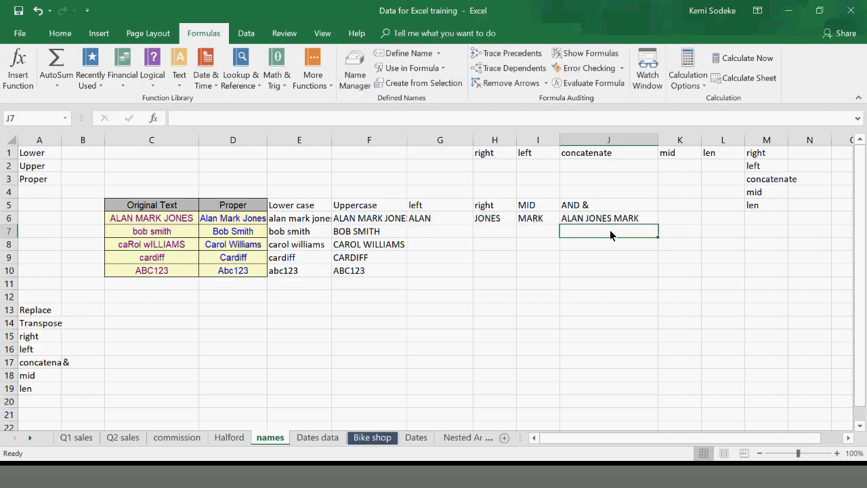
key(Up)
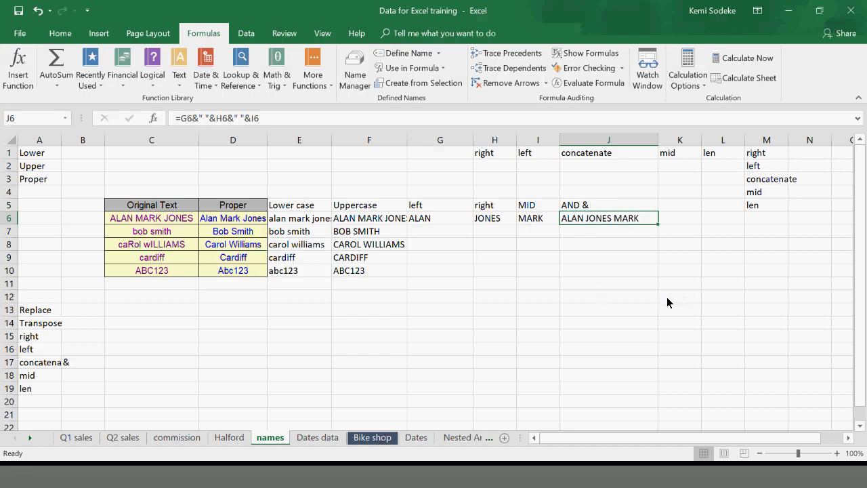
click(573, 234)
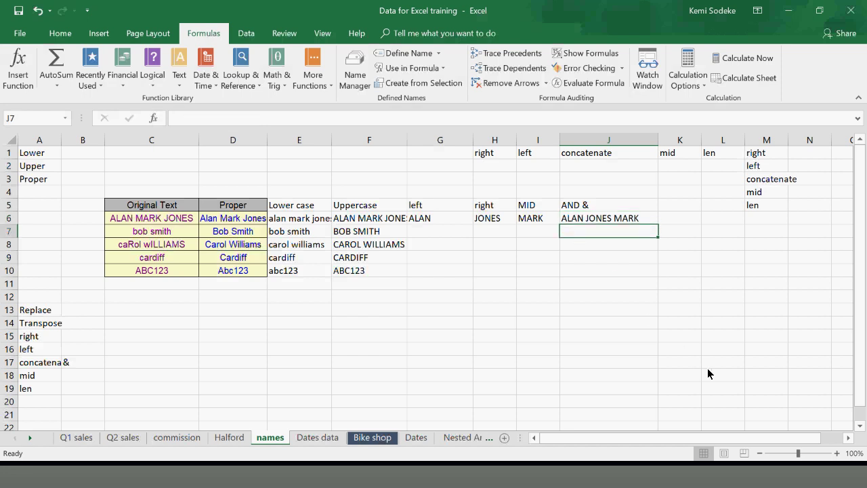
text(=)
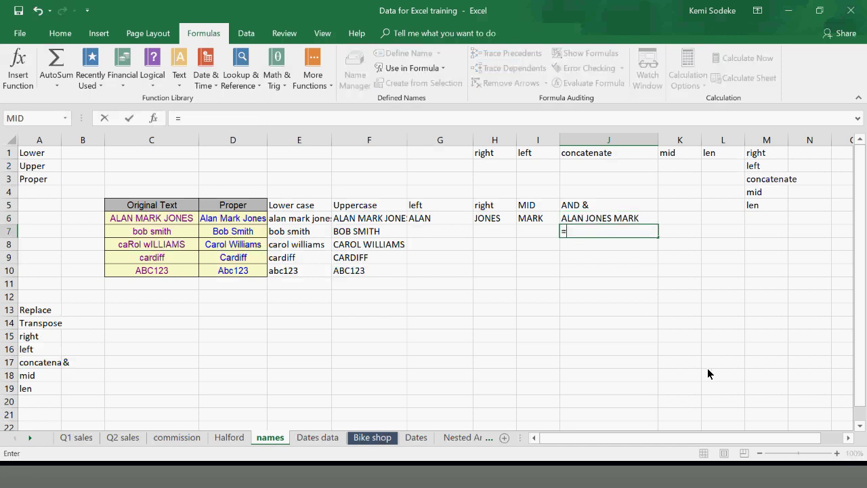
text(co)
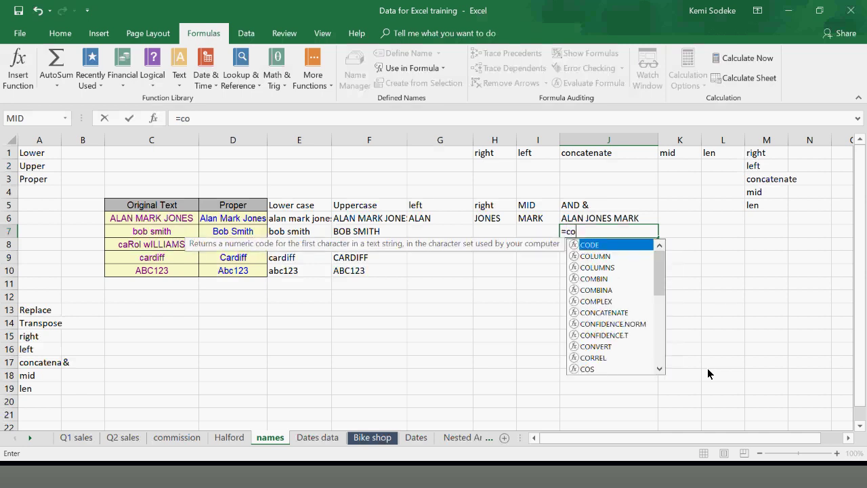
text(ncate)
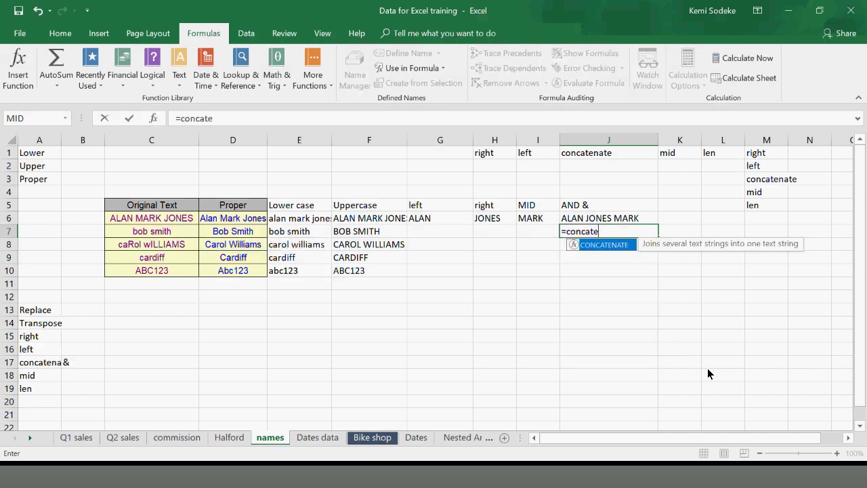
text(nate()
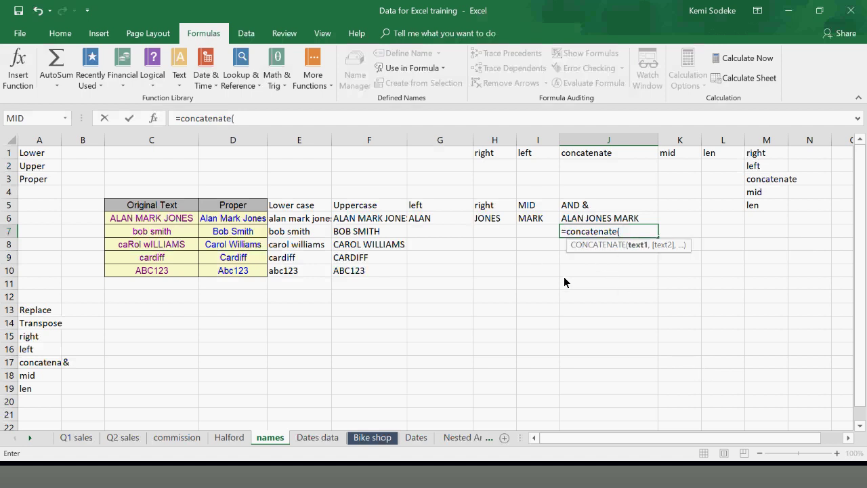
click(429, 220)
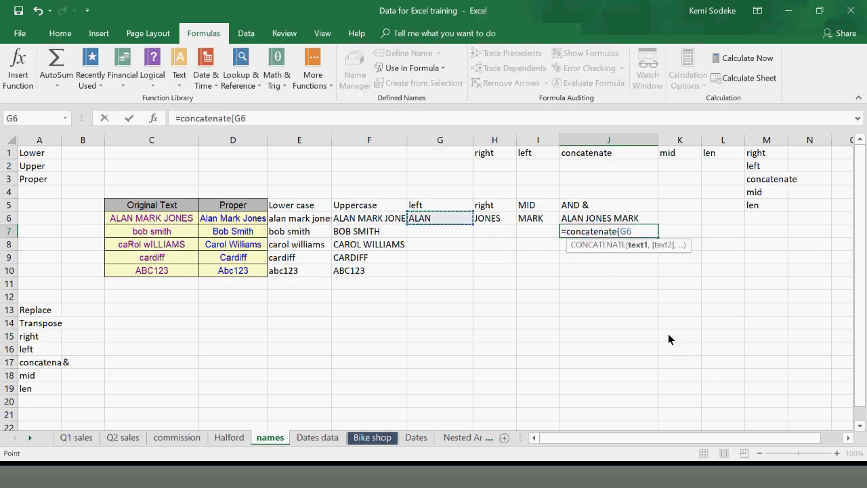
text(," ")
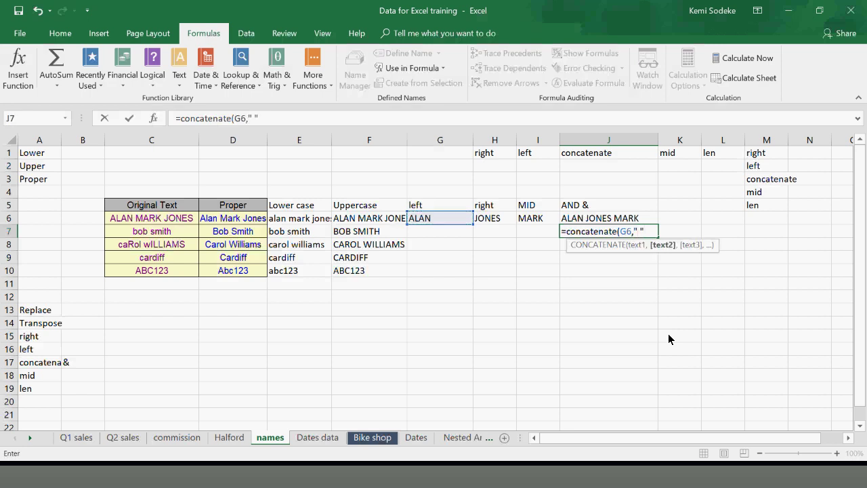
text(,)
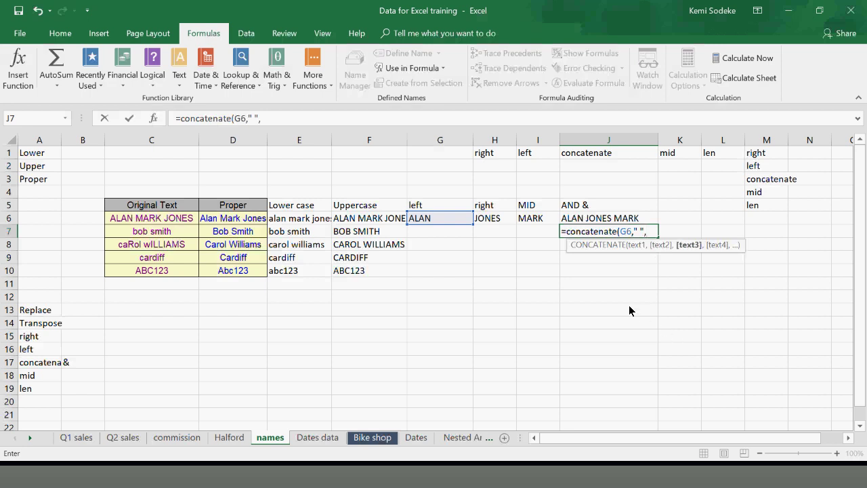
click(492, 221)
text())
key(Return)
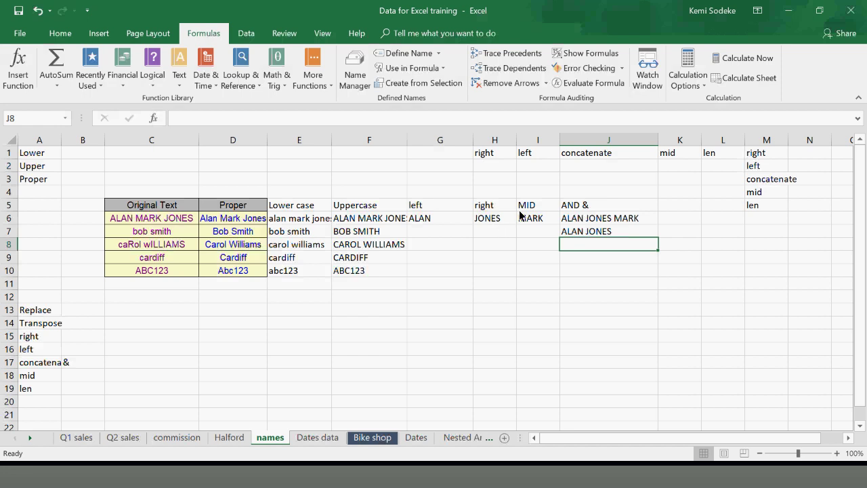
click(598, 229)
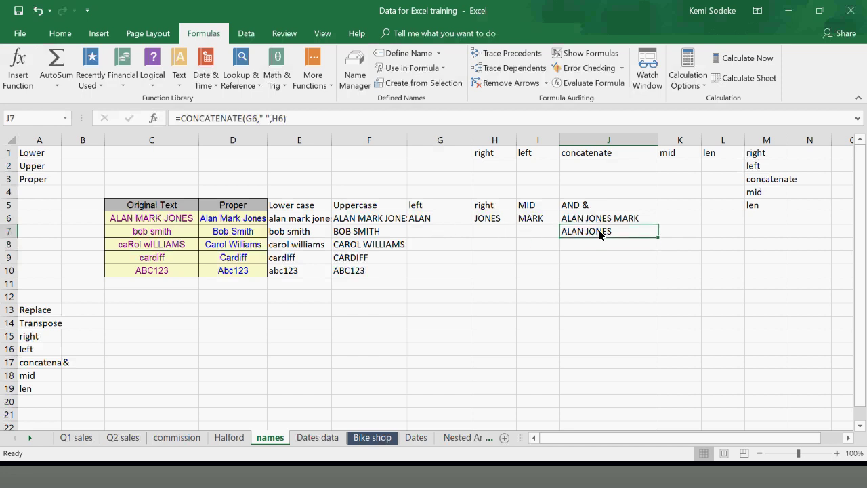
click(593, 244)
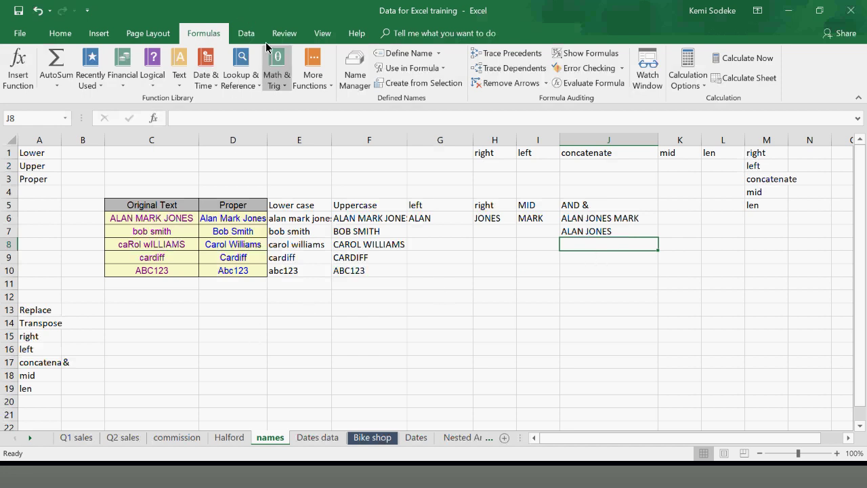
Build =CONCATENATE(G6," ",H6) in J8 using the Function Arguments dialog
click(180, 85)
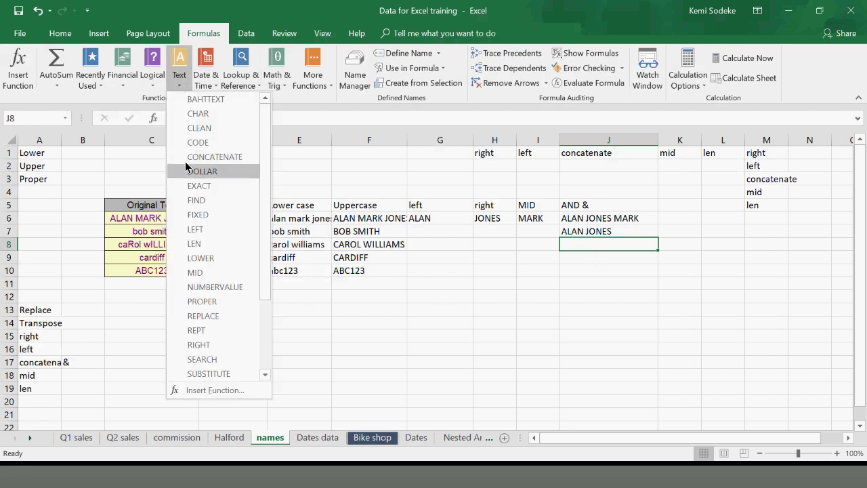
click(222, 157)
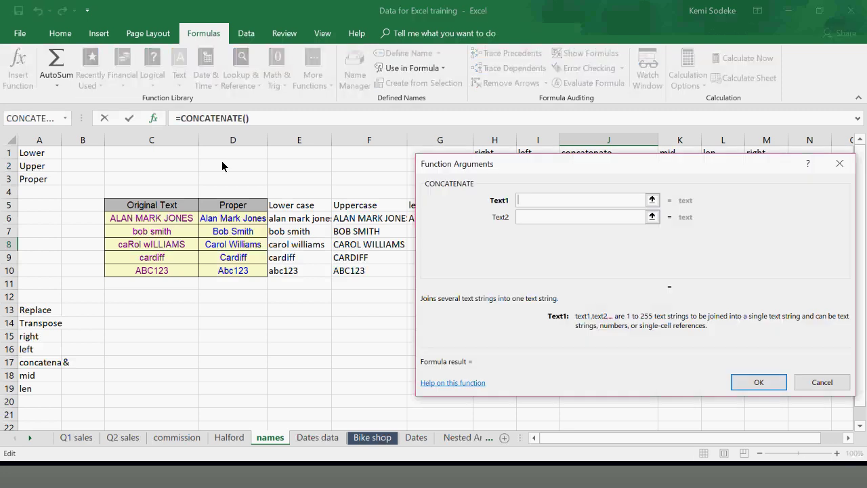
drag(505, 163, 498, 262)
click(430, 219)
click(521, 310)
text(" ")
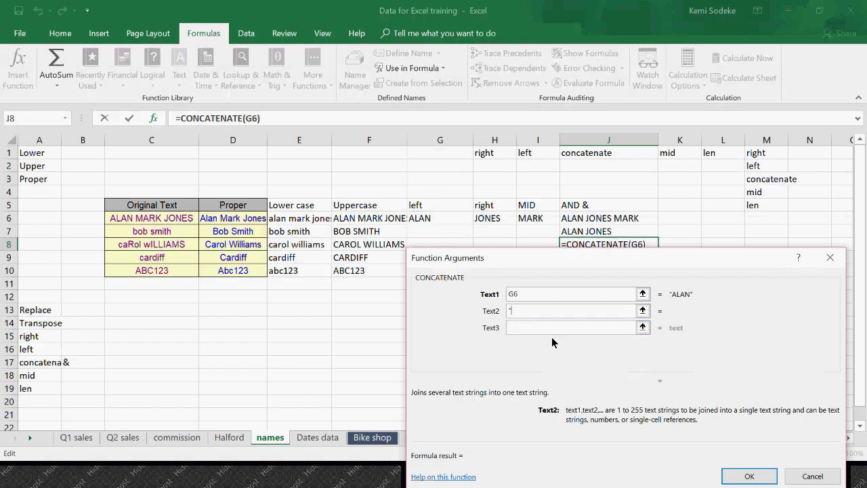
click(543, 329)
click(485, 218)
click(752, 476)
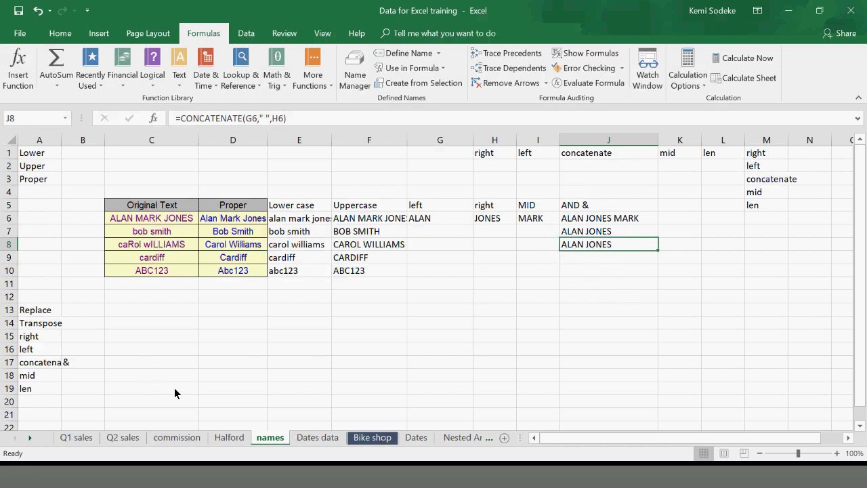
click(617, 326)
Convert the joined names in J6:J8 to plain values with Paste Special
drag(602, 224, 600, 244)
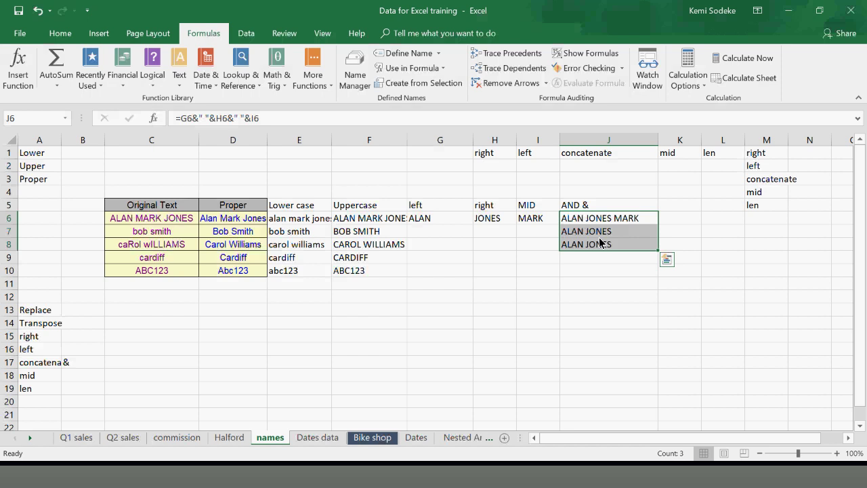
key(ctrl+c)
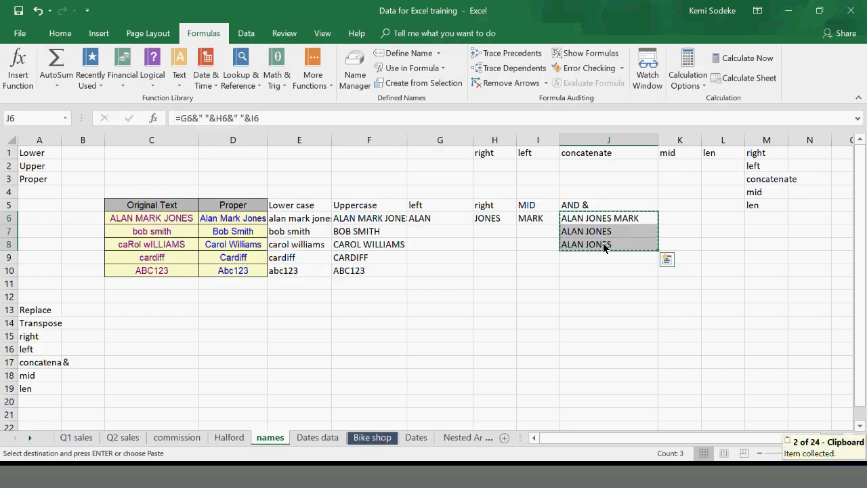
right_click(603, 243)
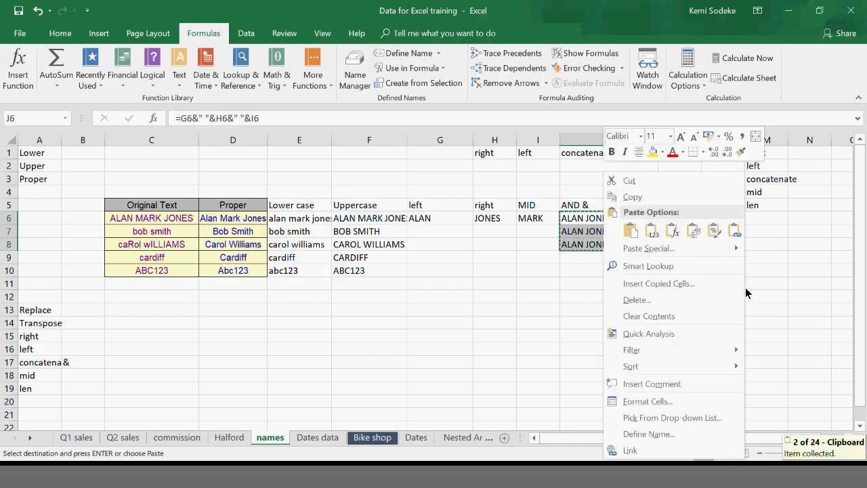
click(719, 252)
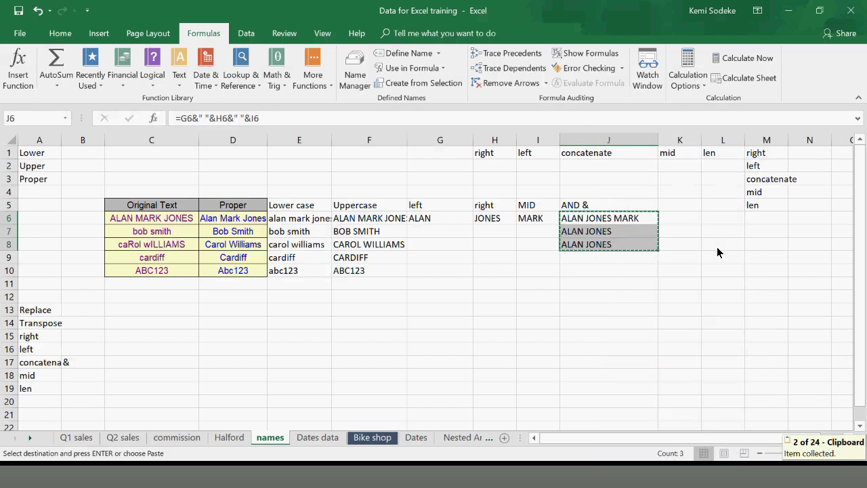
click(623, 192)
click(744, 342)
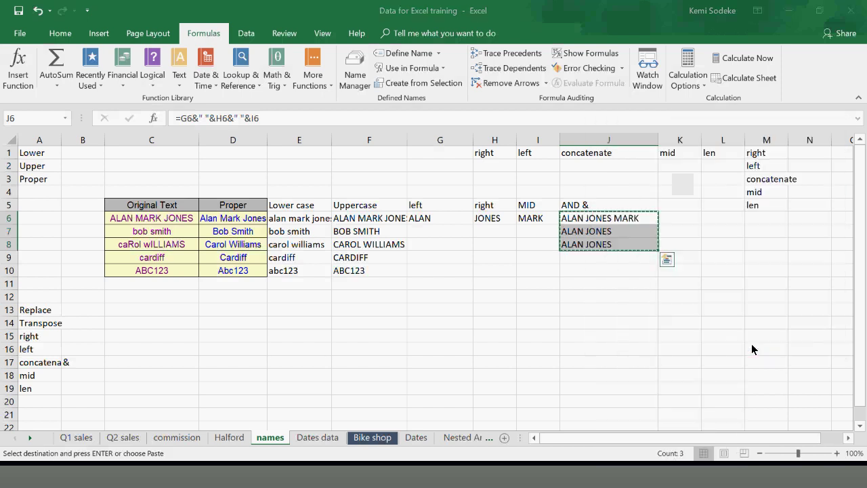
key(Escape)
click(597, 326)
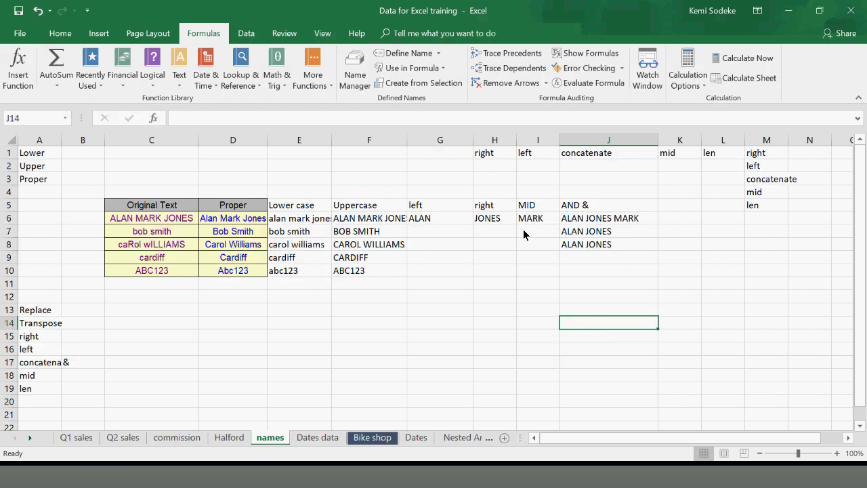
Clear E5:J10, leaving only the Original Text and Proper columns
click(280, 210)
drag(280, 211, 593, 238)
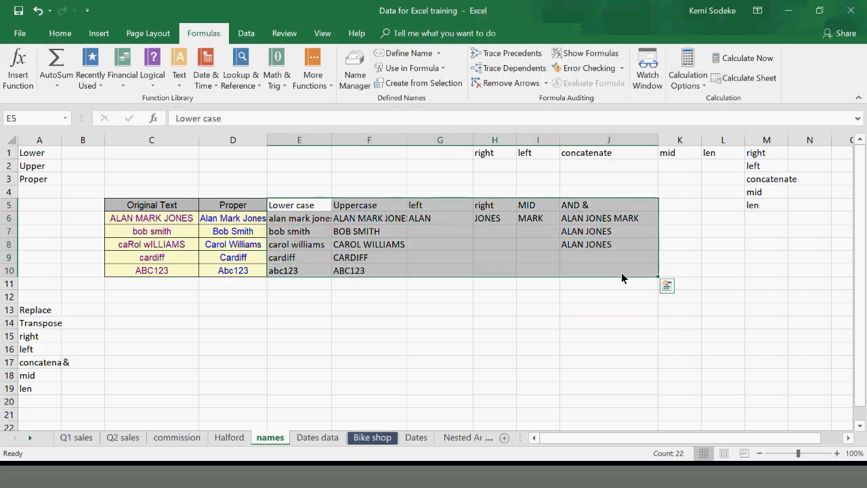
key(Delete)
click(349, 286)
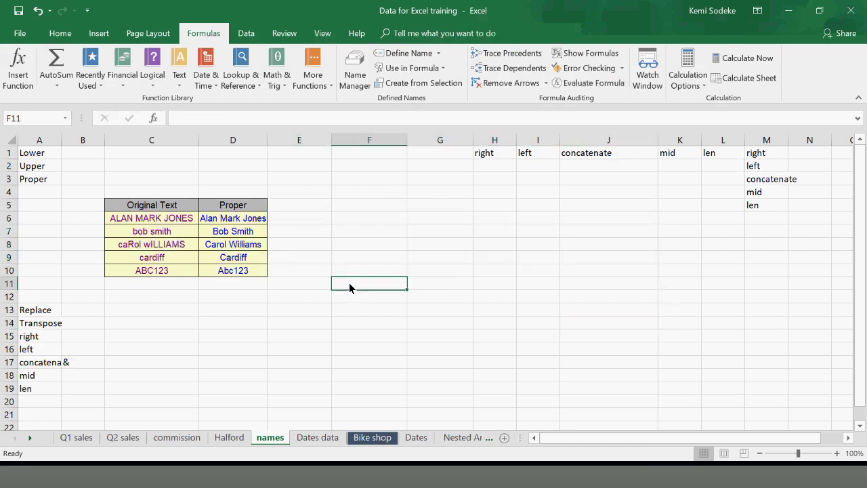
click(221, 218)
click(172, 221)
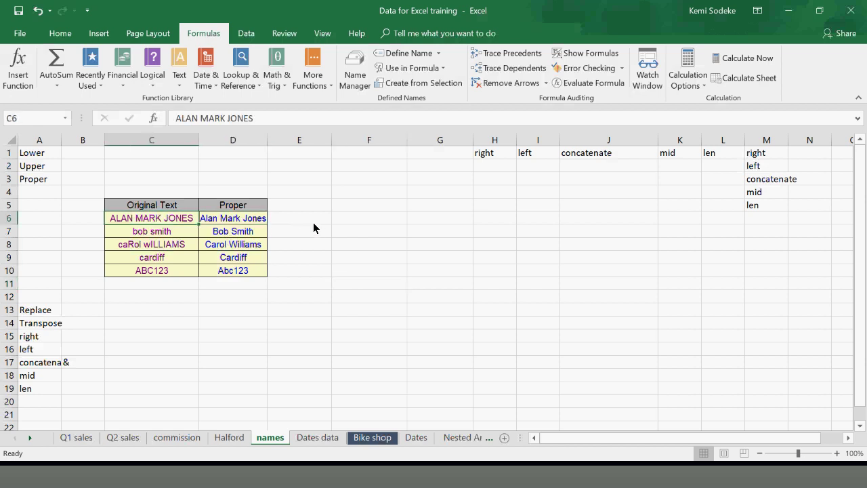
click(313, 225)
click(300, 207)
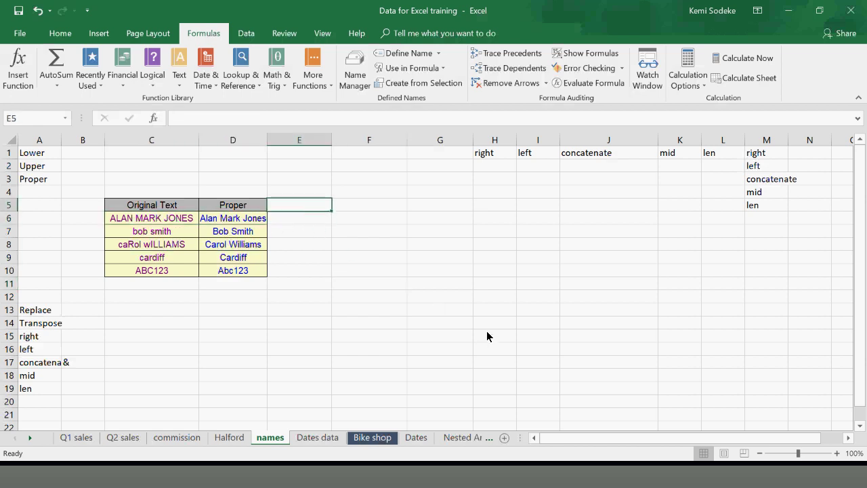
Add the Length heading in cell E5
text(Len)
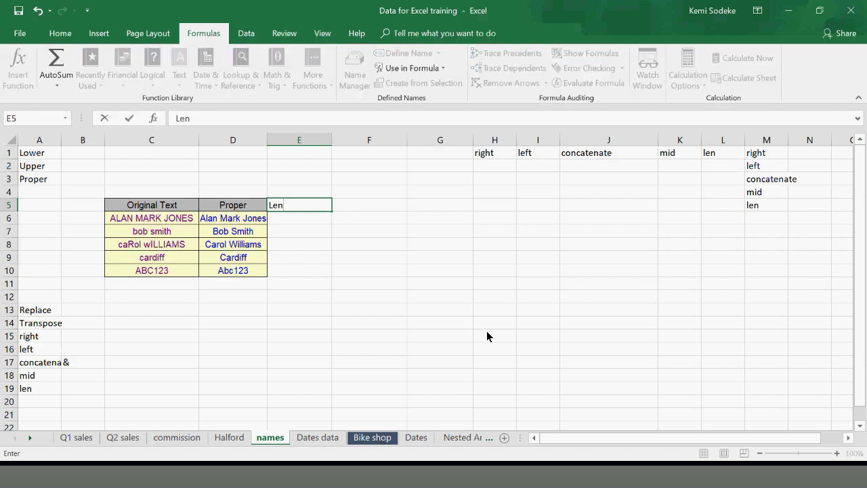
text(ght)
key(Return)
click(163, 219)
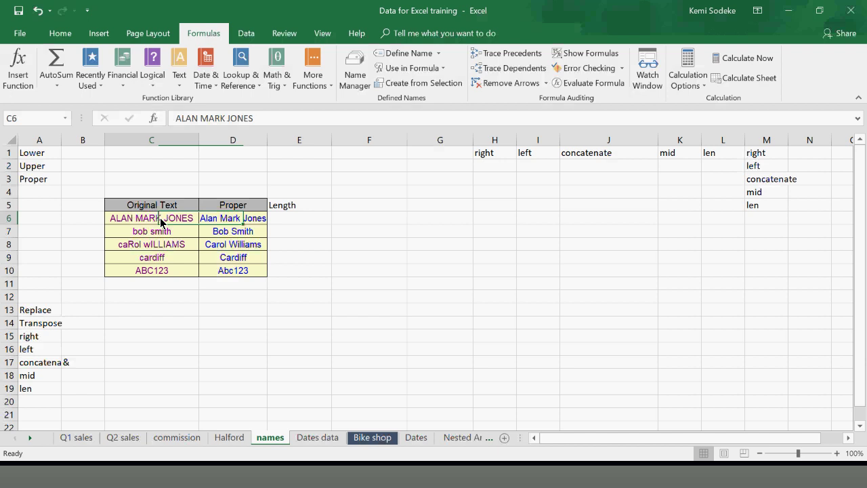
Enter =LEN(C6) in E6, returning 15 for the first original text
click(307, 220)
text(=)
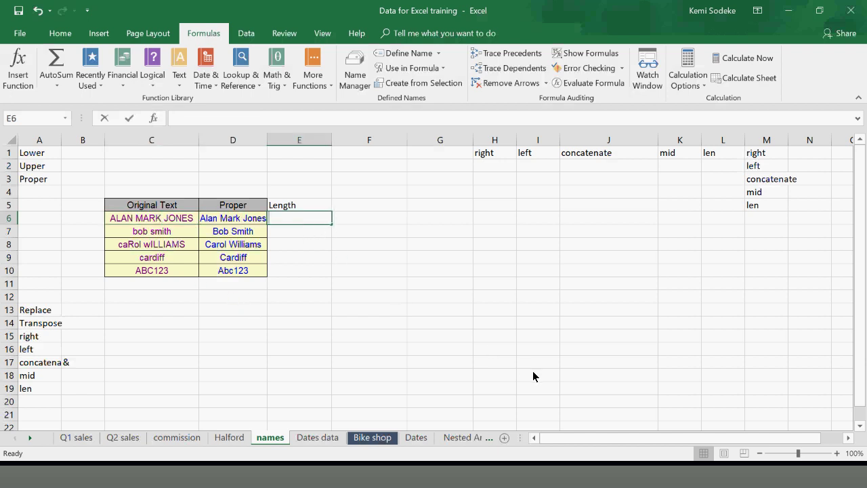
text(le)
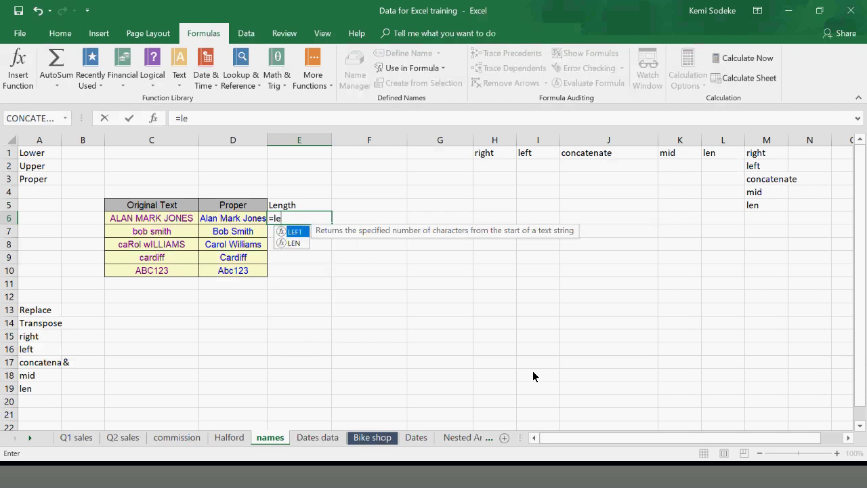
text(n)
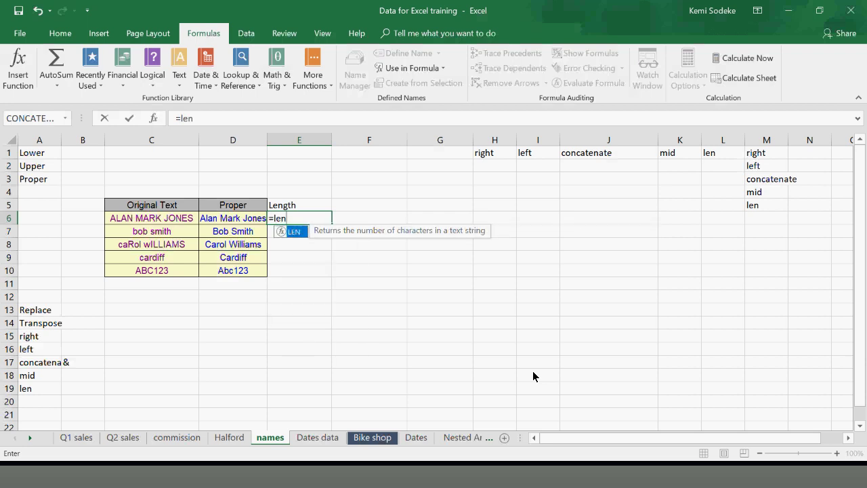
text(()
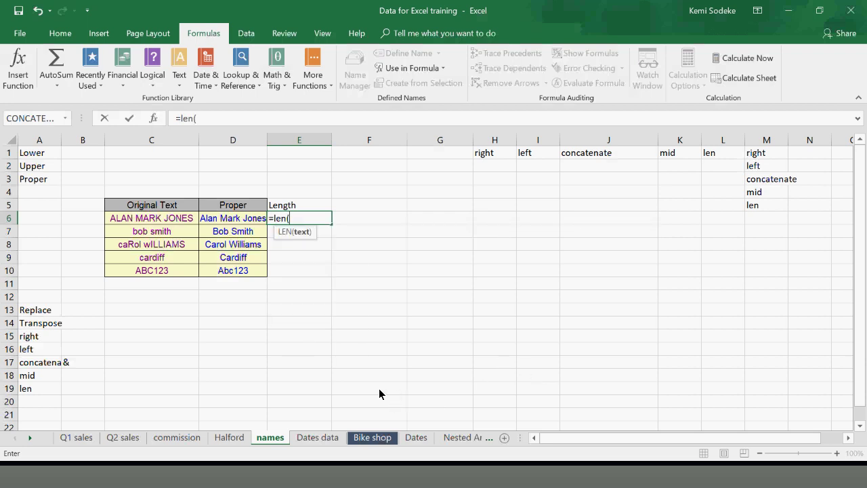
click(120, 213)
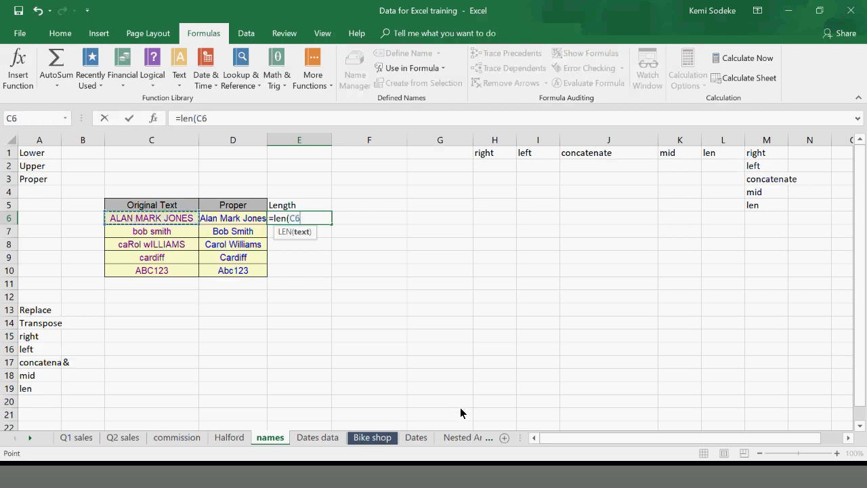
text())
key(Return)
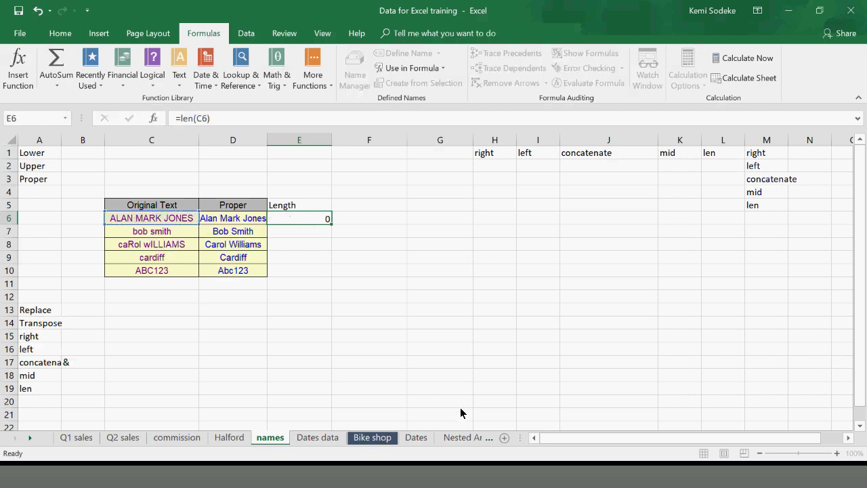
click(311, 222)
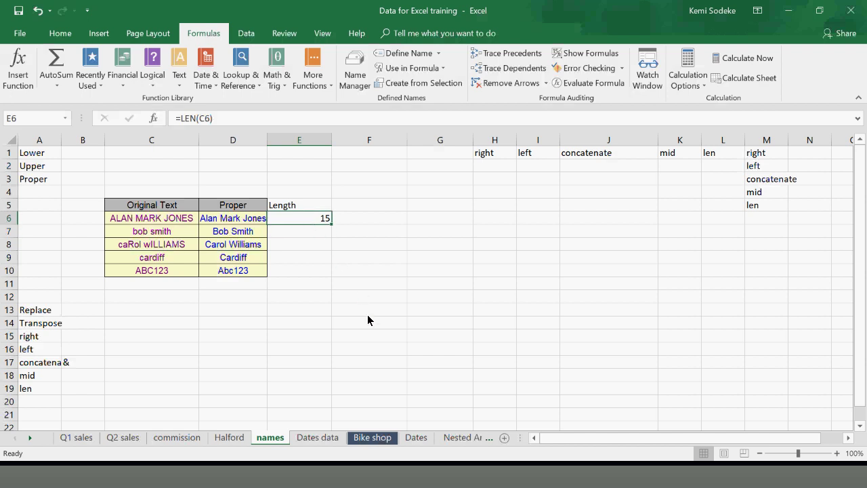
click(355, 218)
text(=)
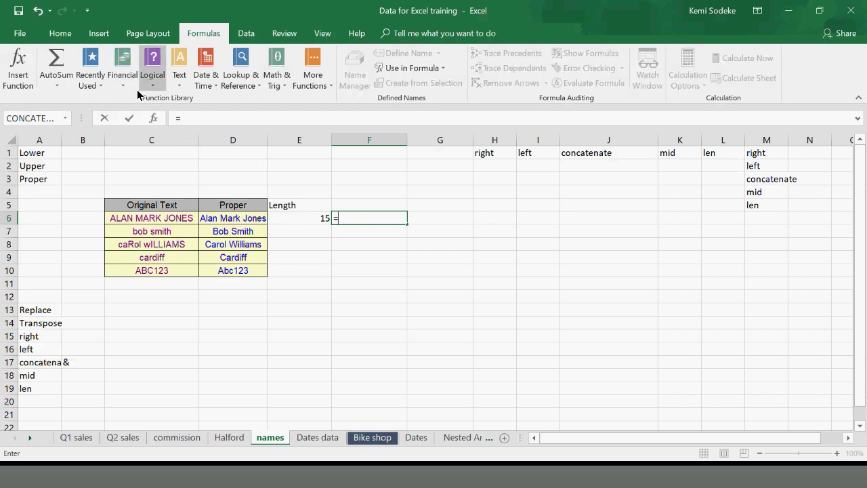
Insert =LEN(C6) in F6 from the Text functions list, also returning 15
click(180, 88)
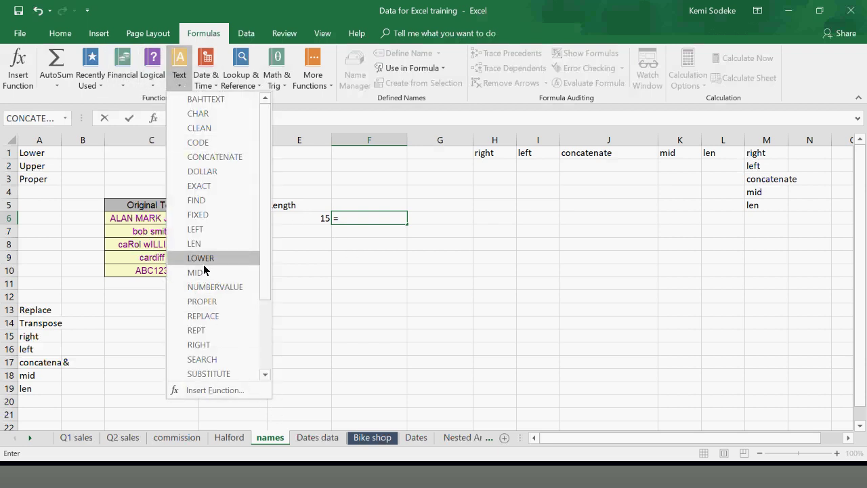
click(198, 244)
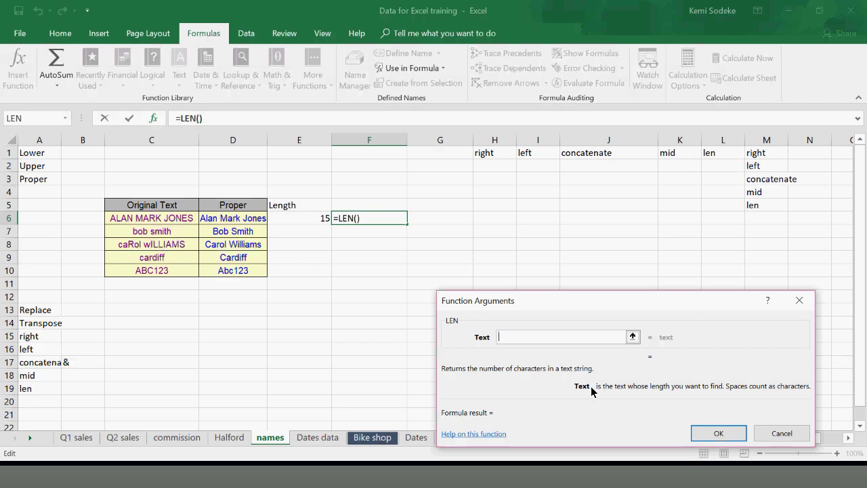
click(158, 222)
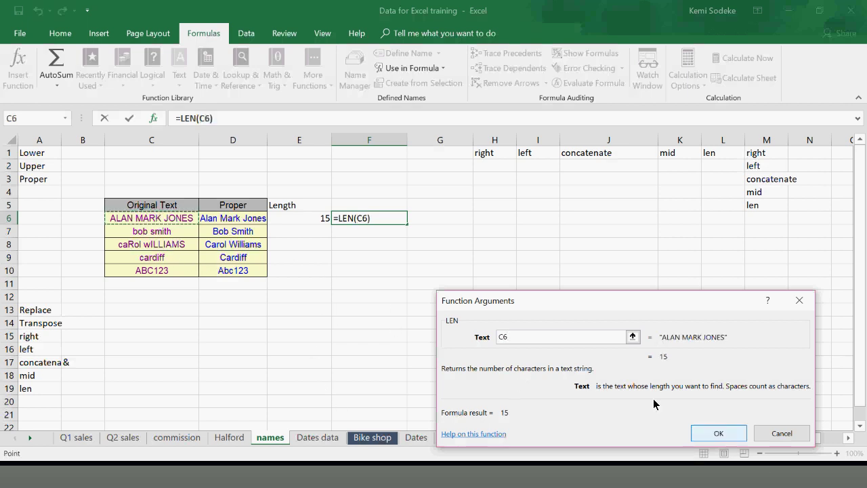
click(721, 433)
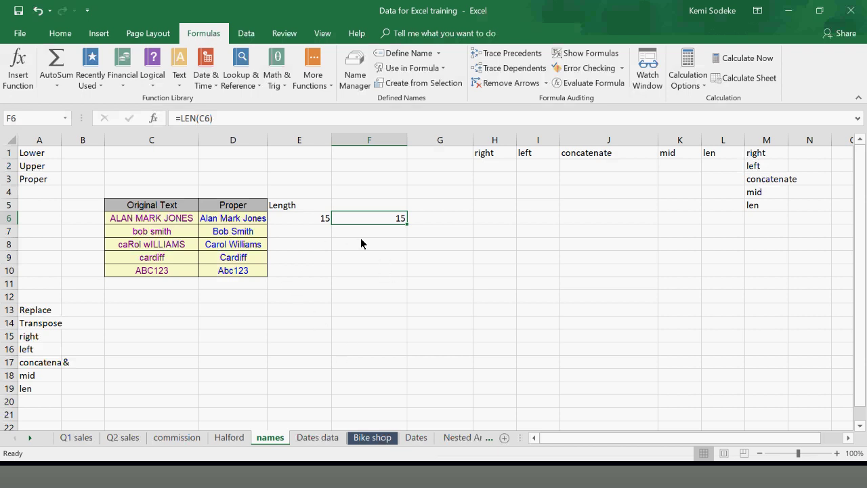
click(179, 76)
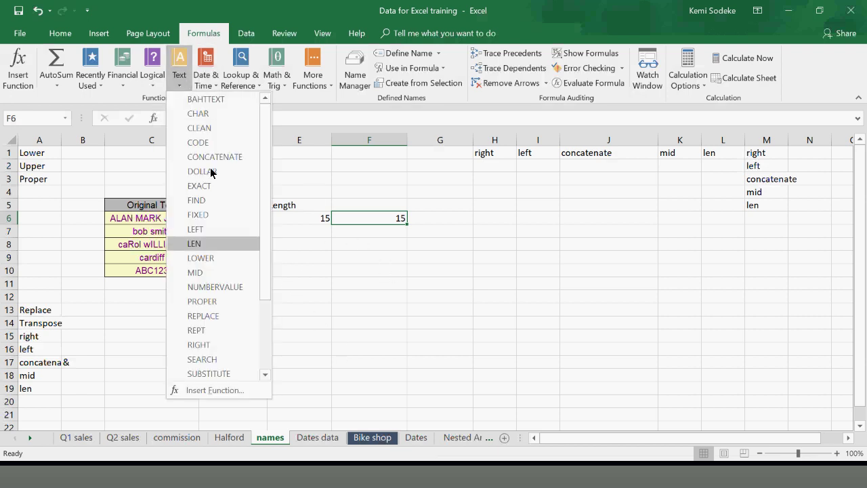
drag(262, 254, 269, 350)
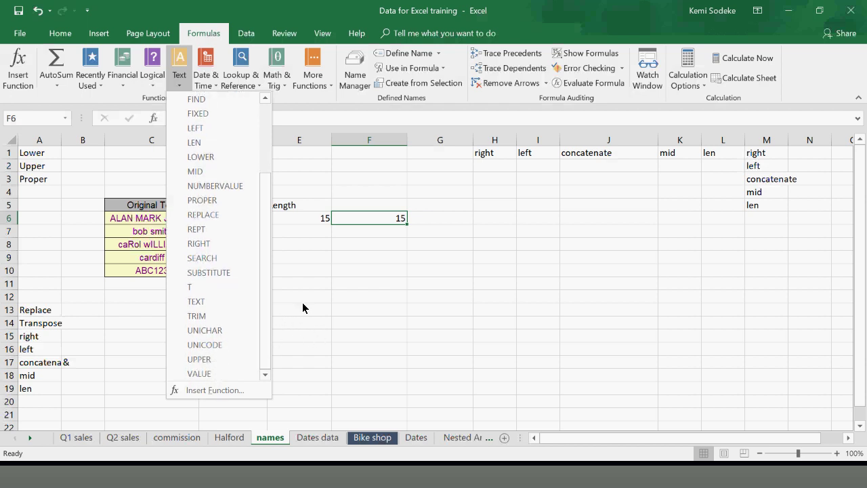
click(385, 296)
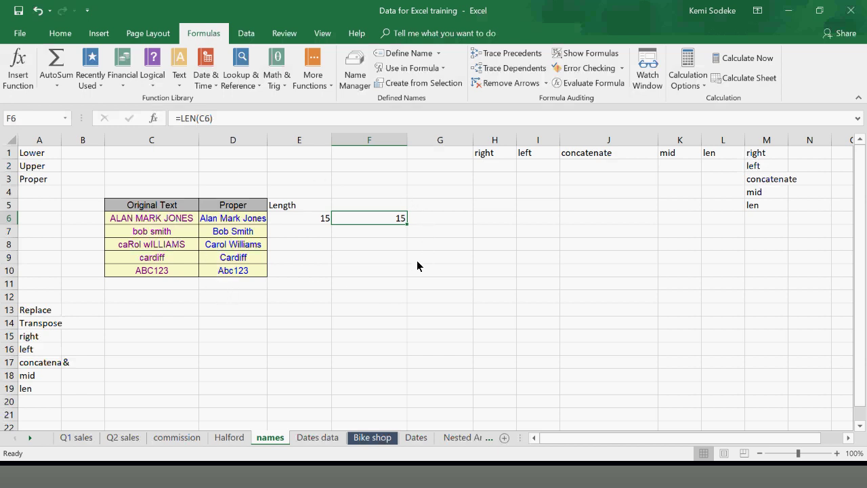
click(434, 217)
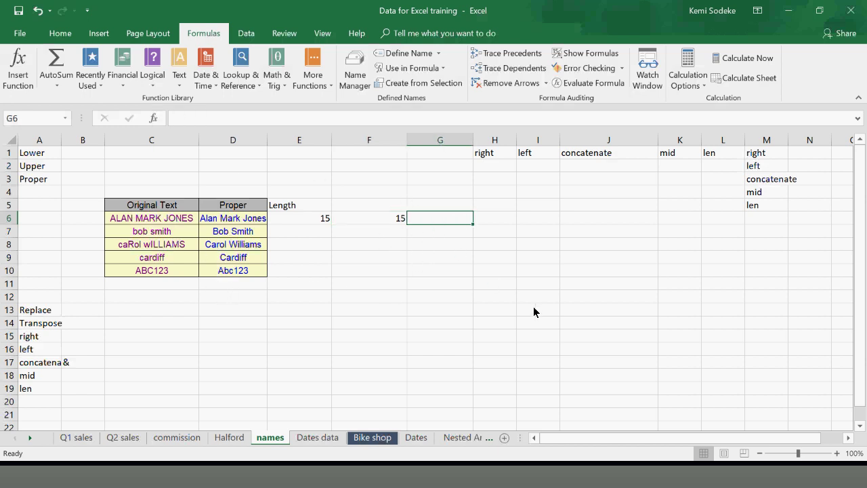
Enter a SEARCH formula in G6 finding "mark" within C6, returning 6
text(=)
text(sw)
key(BackSpace)
text(earch)
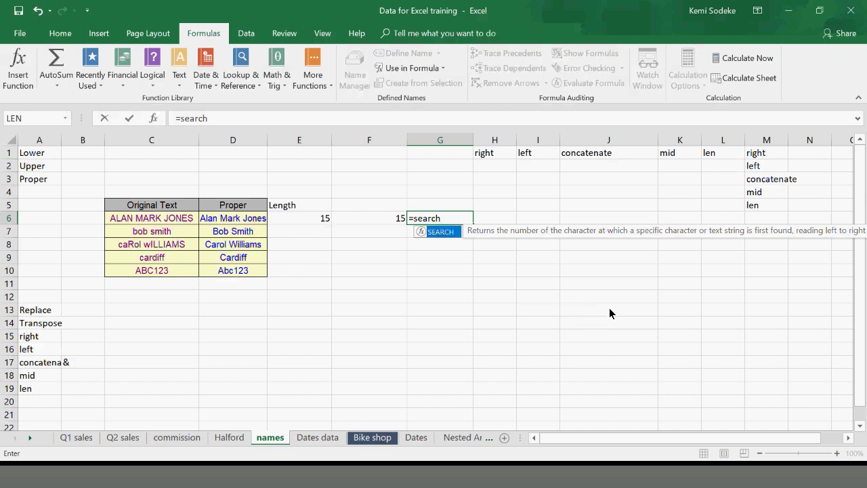
text(()
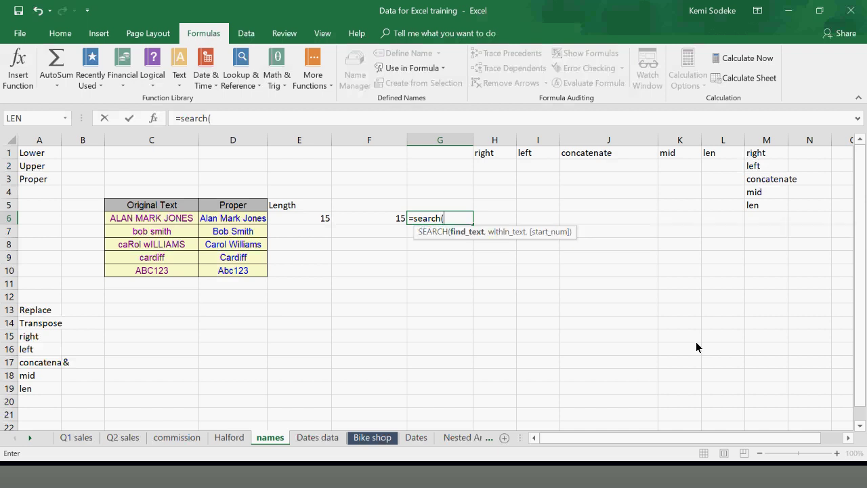
click(154, 120)
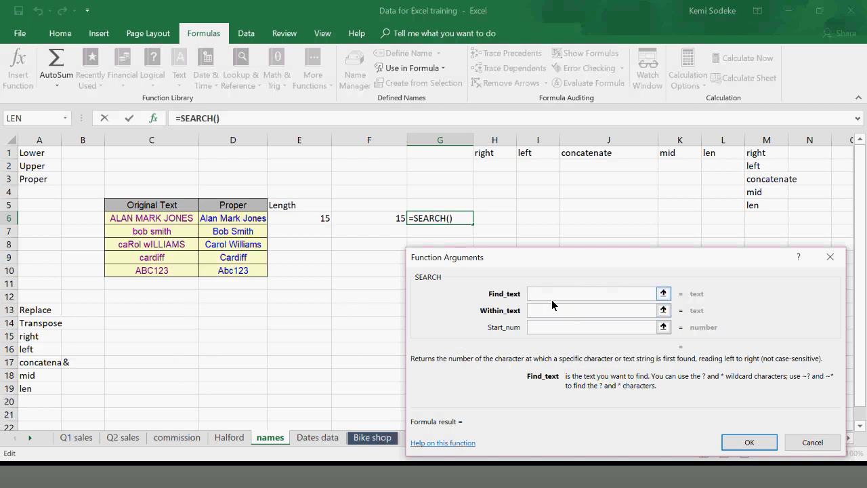
text(mark)
click(553, 306)
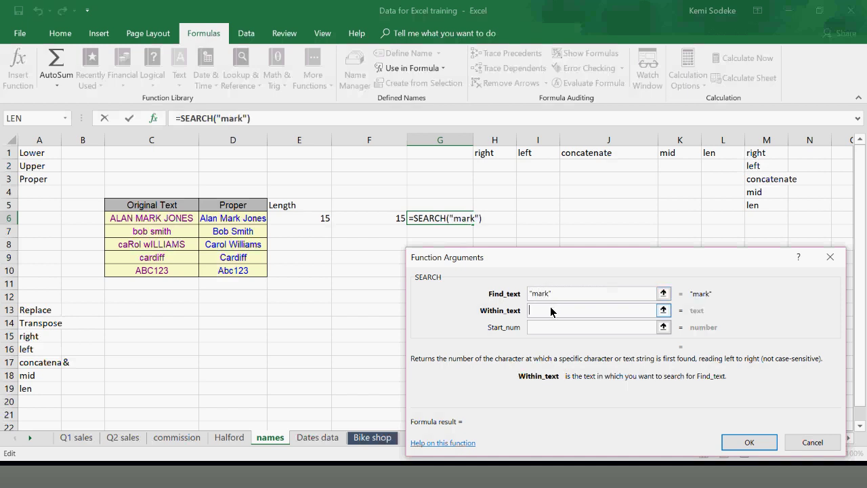
click(161, 219)
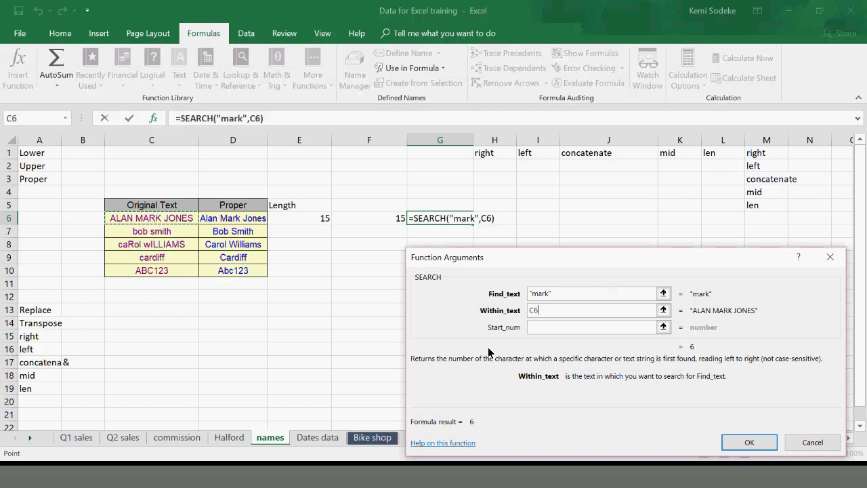
click(543, 329)
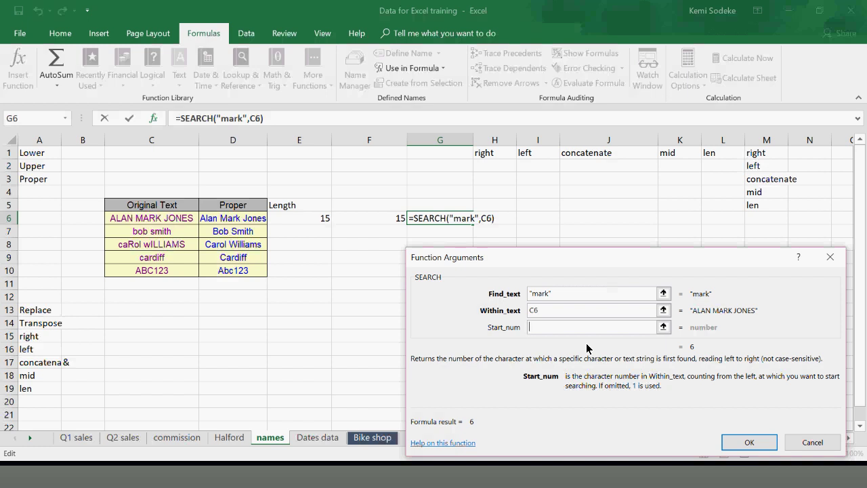
click(749, 441)
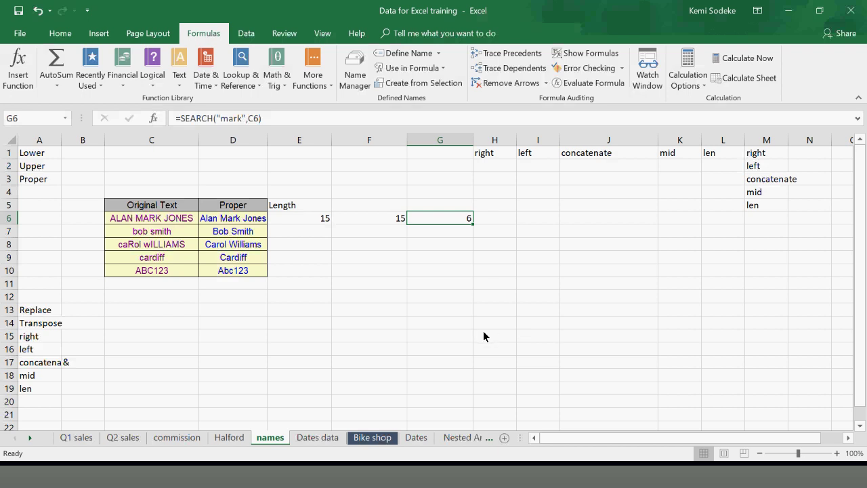
click(144, 222)
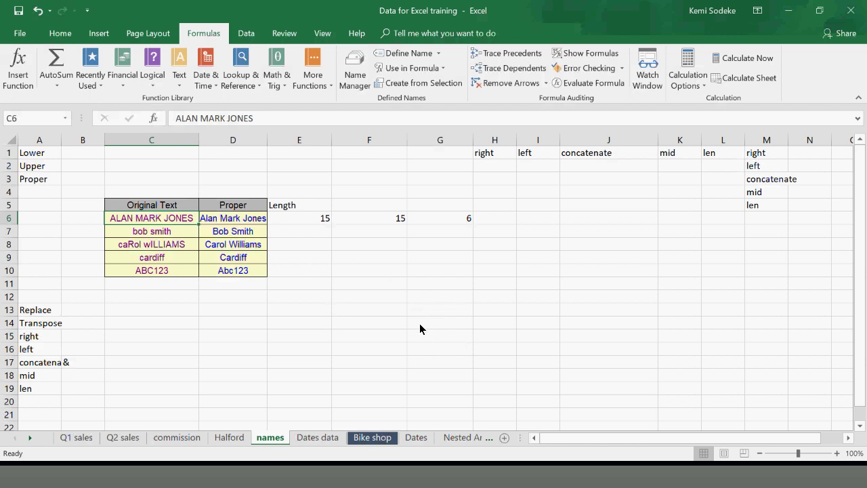
click(617, 481)
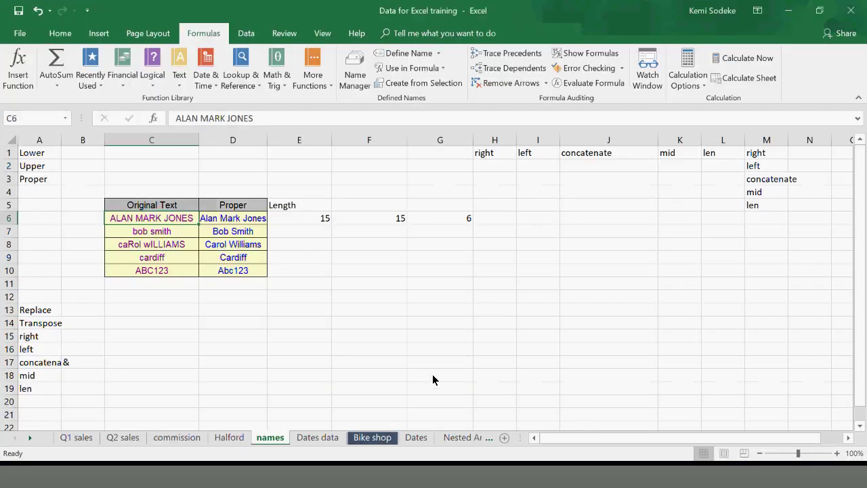
Look through the Dates data and Bike shop sheets, then open the Halford sheet
click(331, 439)
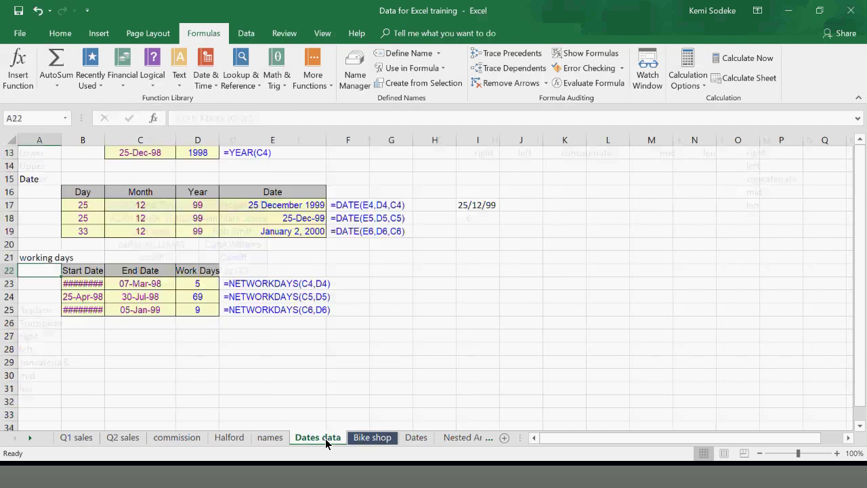
click(374, 439)
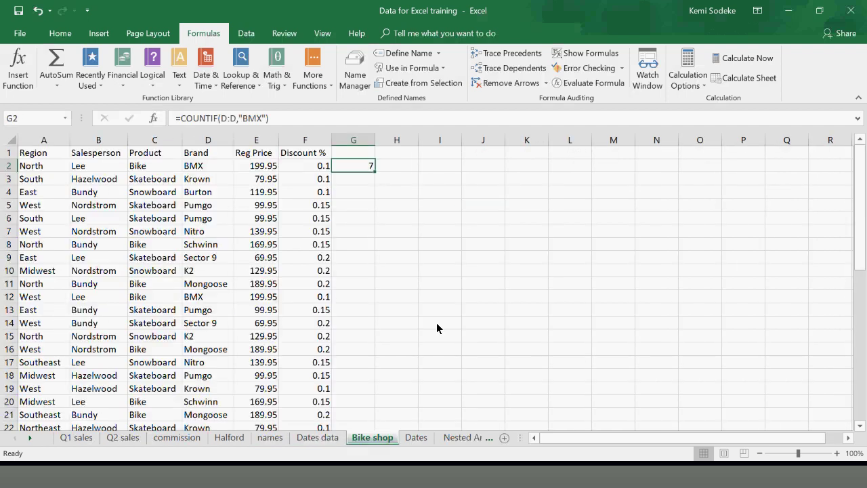
click(440, 295)
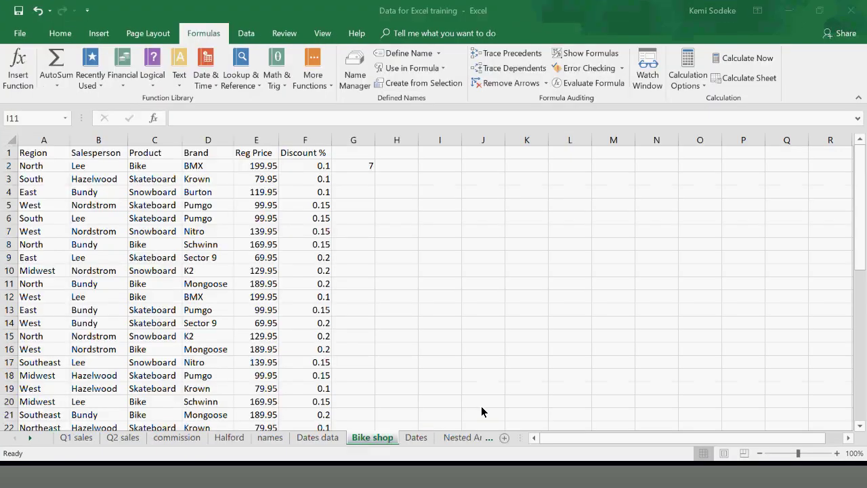
click(229, 436)
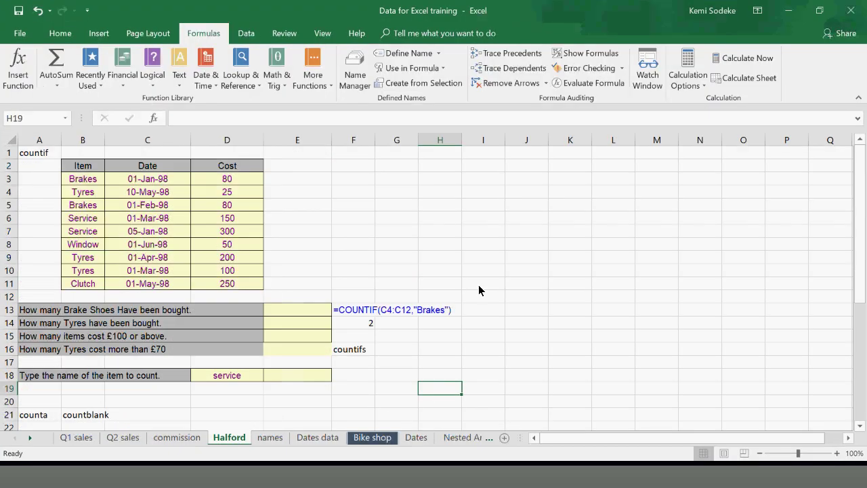
click(373, 234)
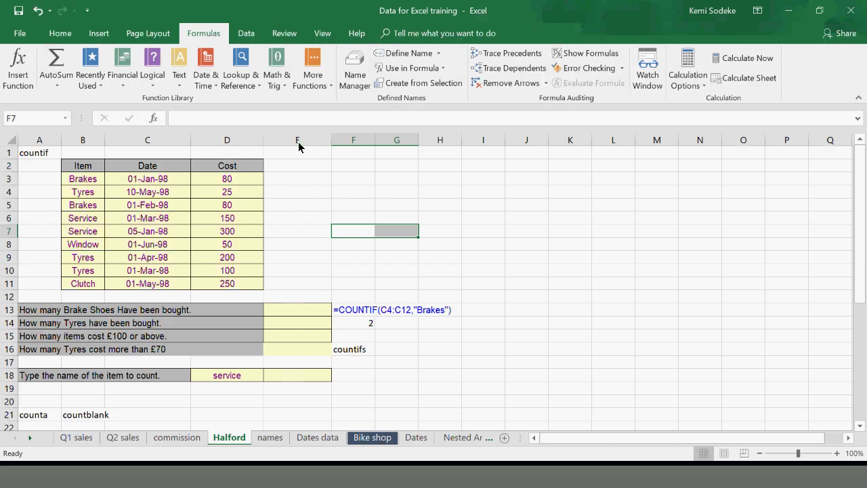
click(352, 153)
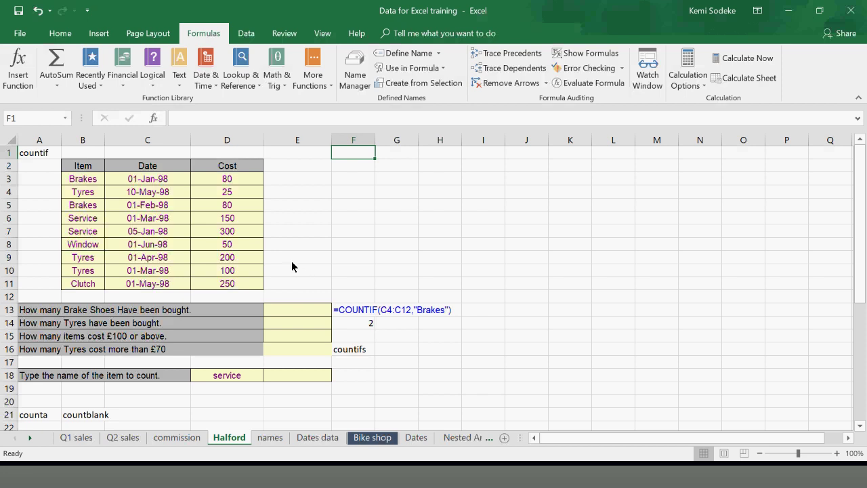
click(396, 218)
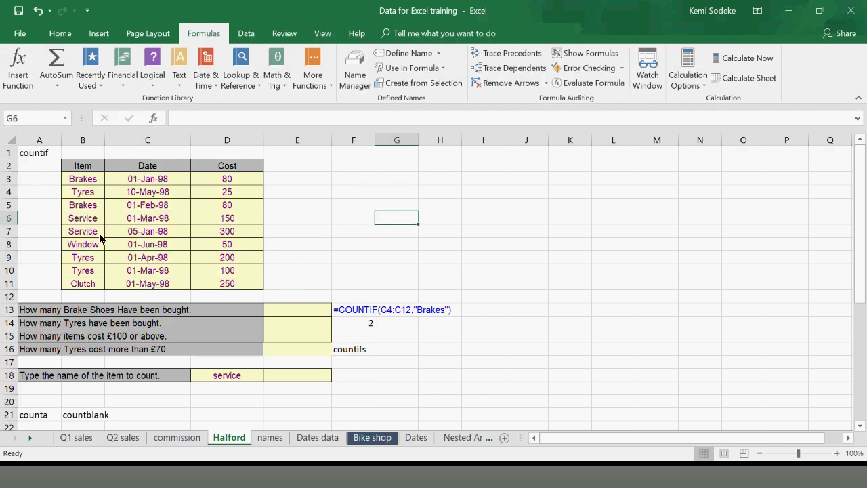
click(34, 154)
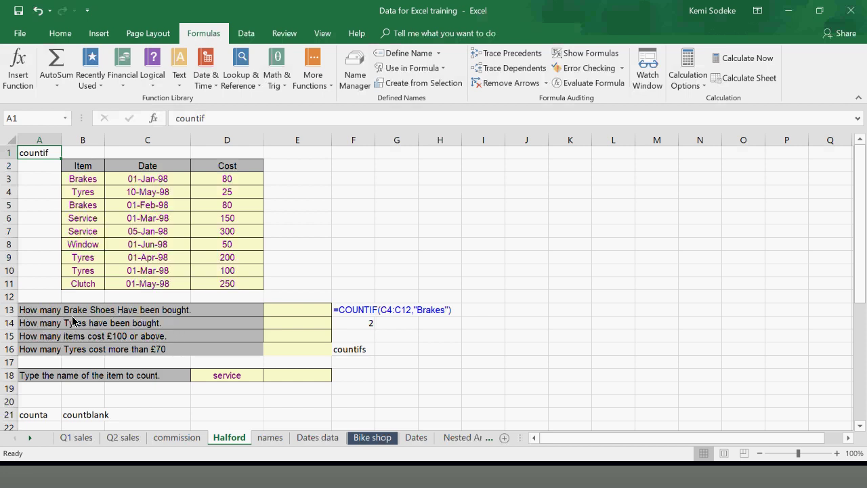
click(32, 313)
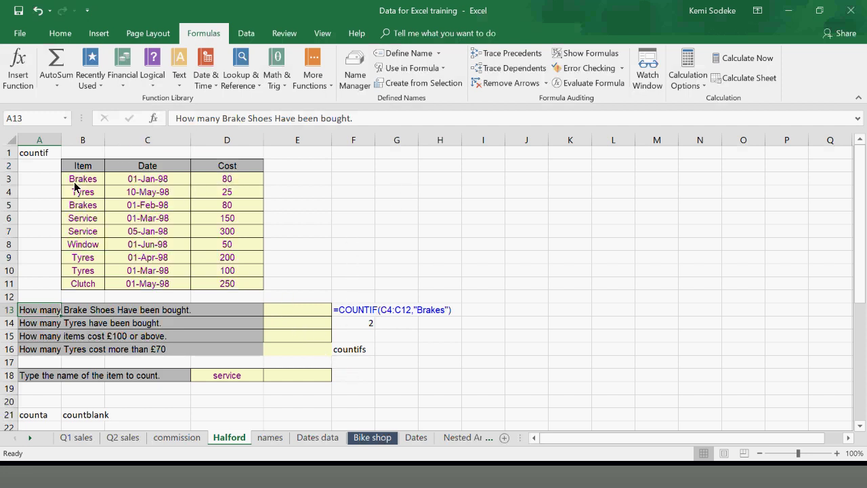
click(298, 313)
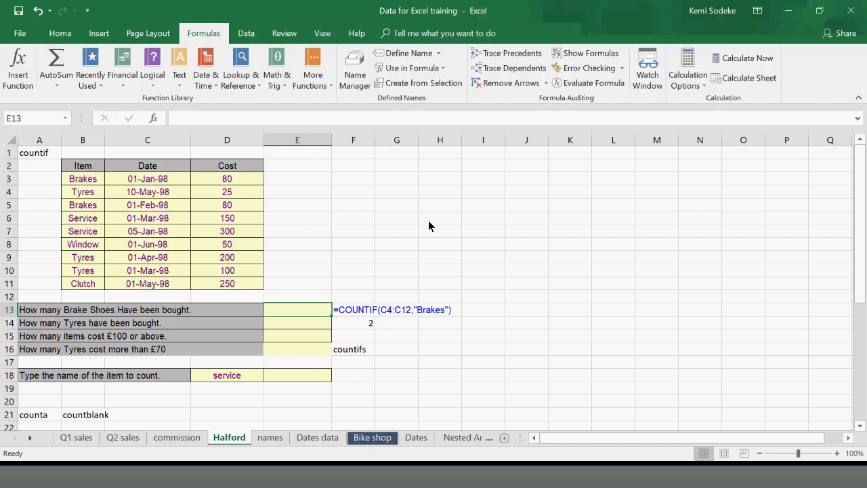
Enter =COUNTIF(B3:B11,"Brake") in E13 and review its arguments
text(=)
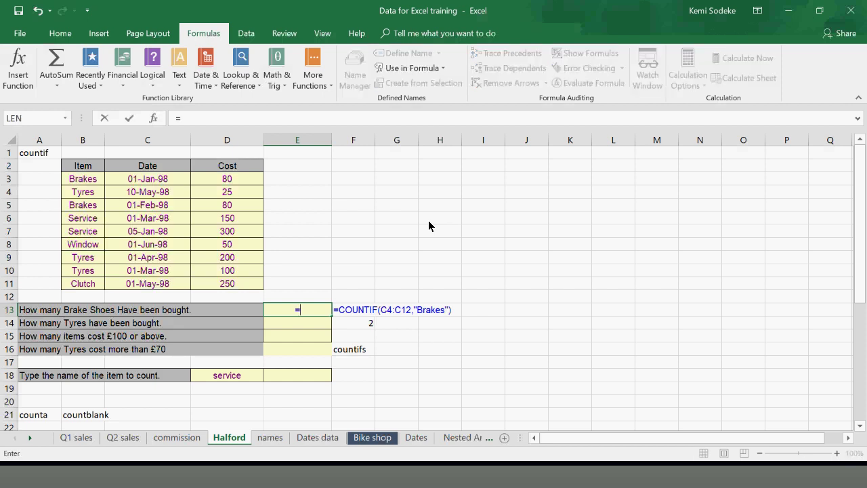
text(co)
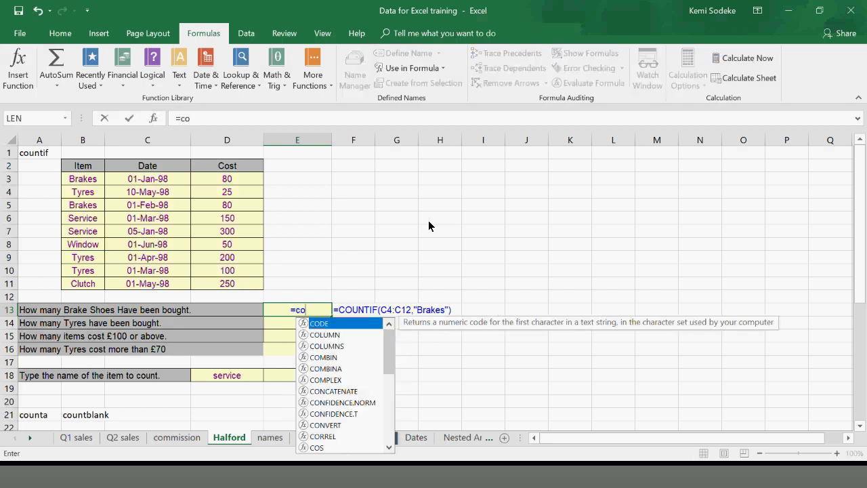
text(untif)
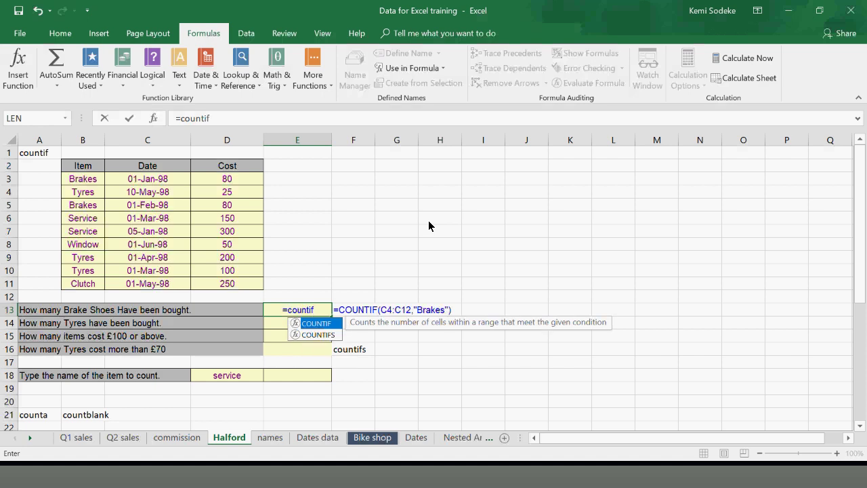
text(()
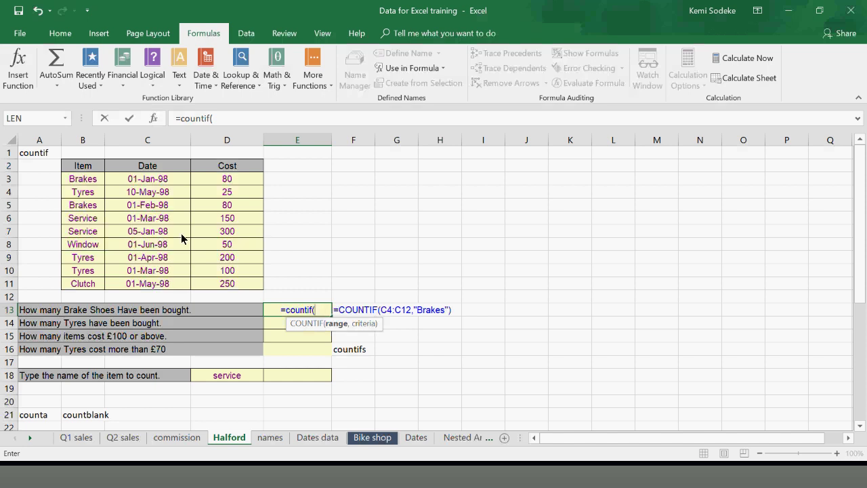
click(86, 181)
drag(86, 182, 88, 283)
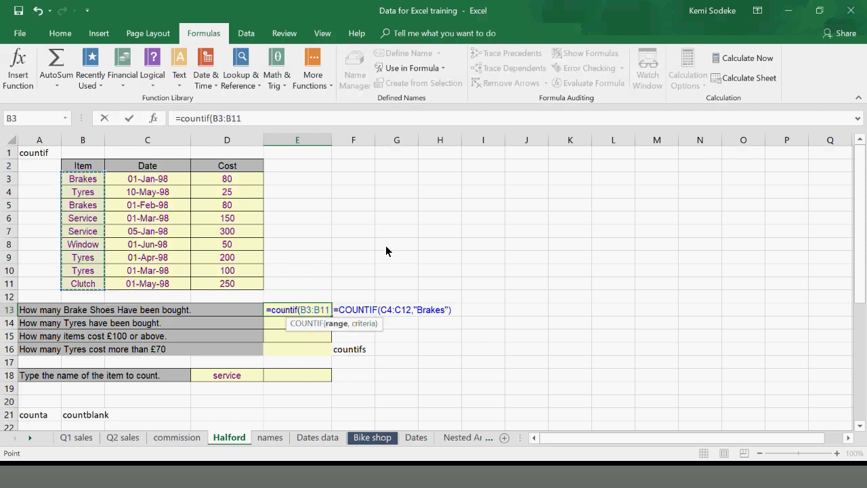
text(,)
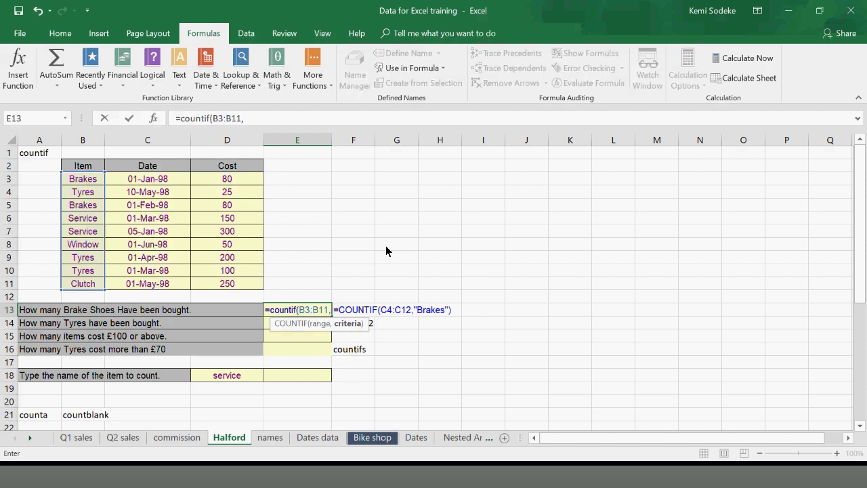
text("Brake)
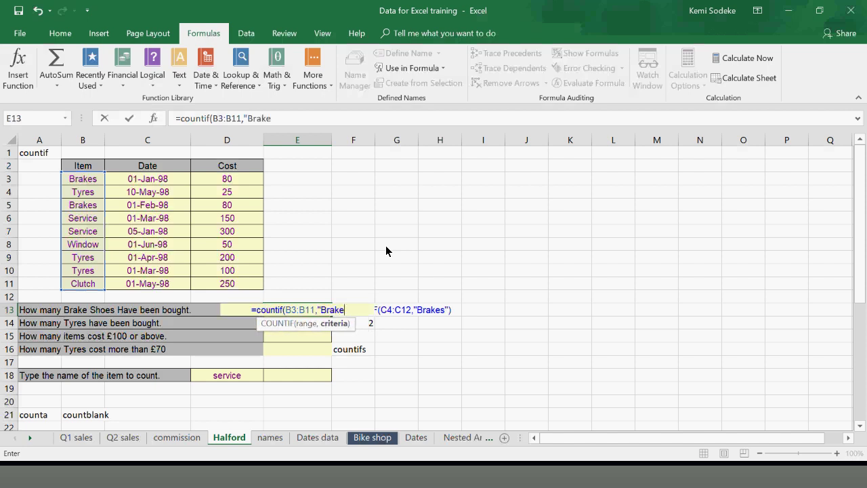
text("))
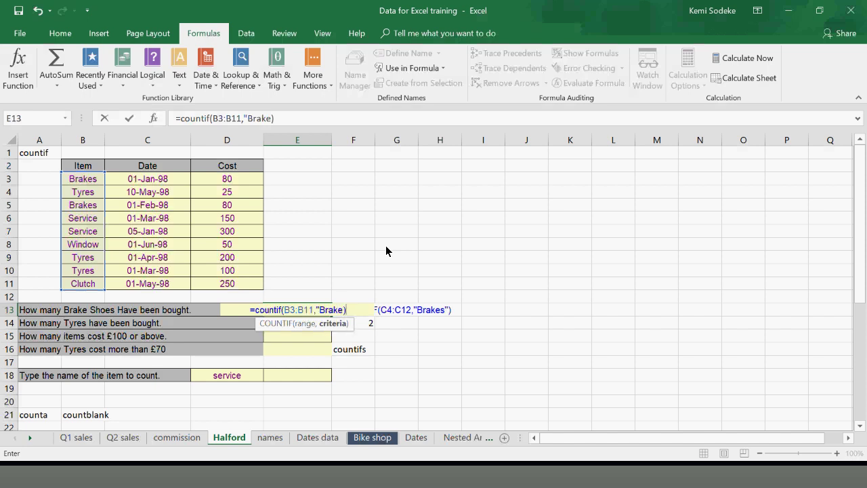
key(Return)
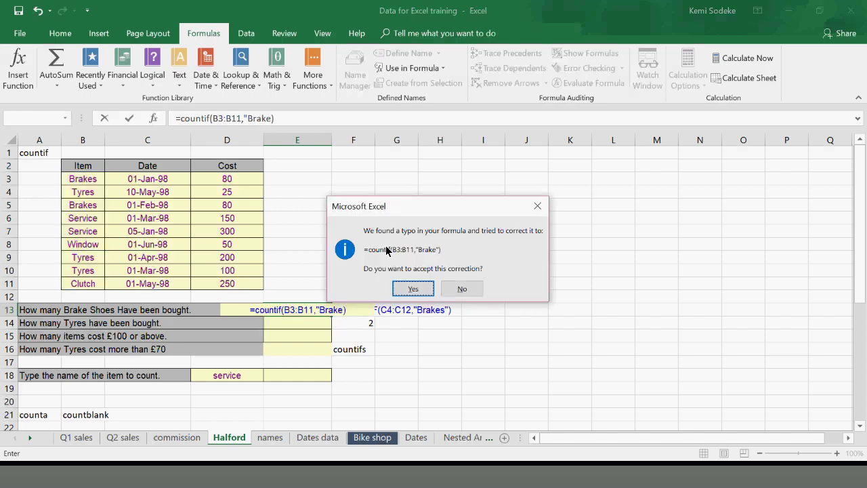
click(417, 289)
click(302, 312)
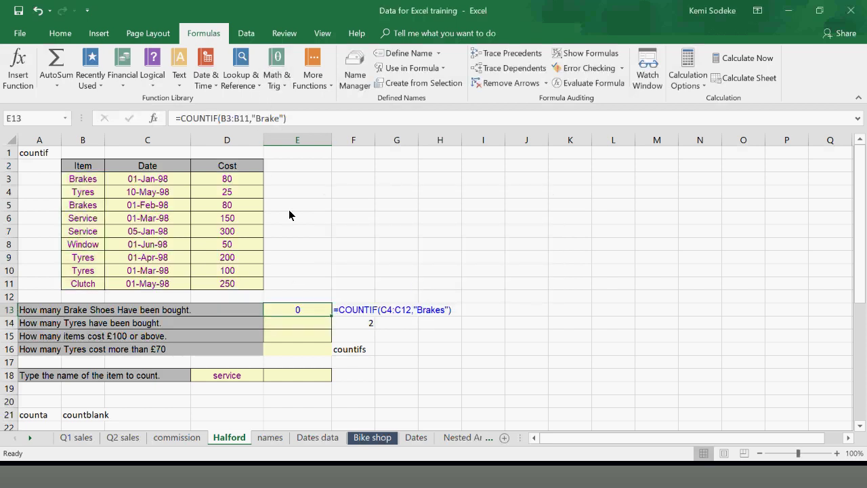
click(153, 118)
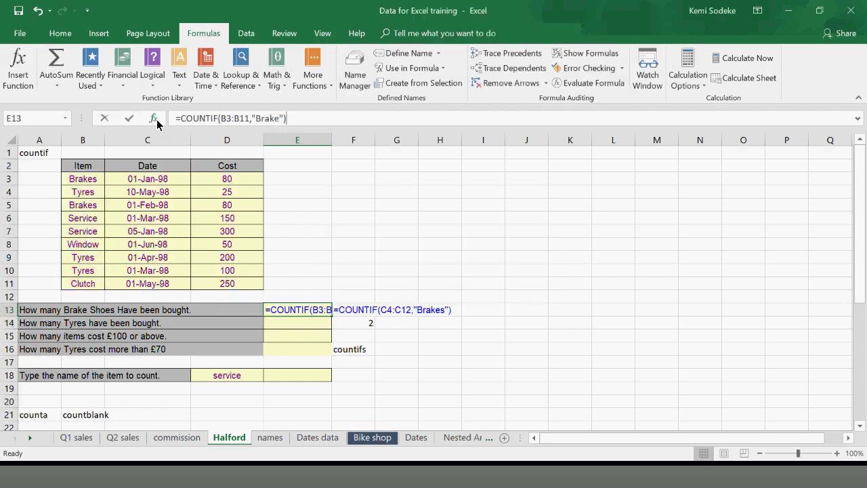
drag(540, 269, 531, 162)
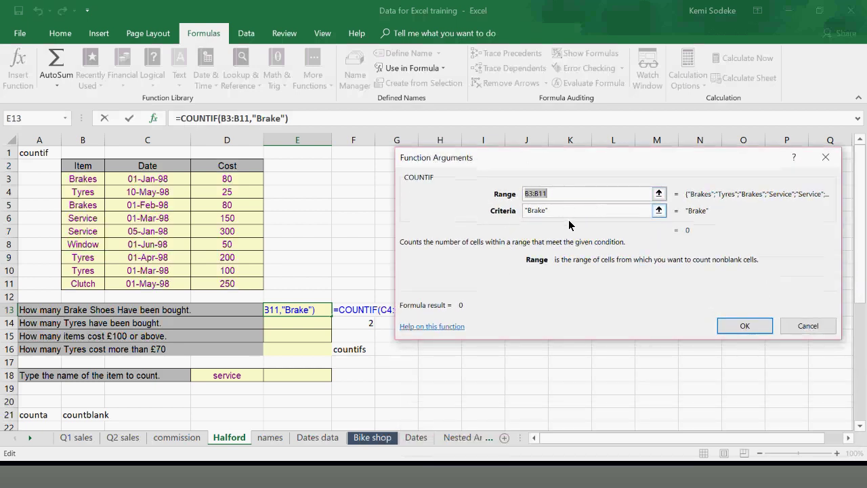
click(746, 326)
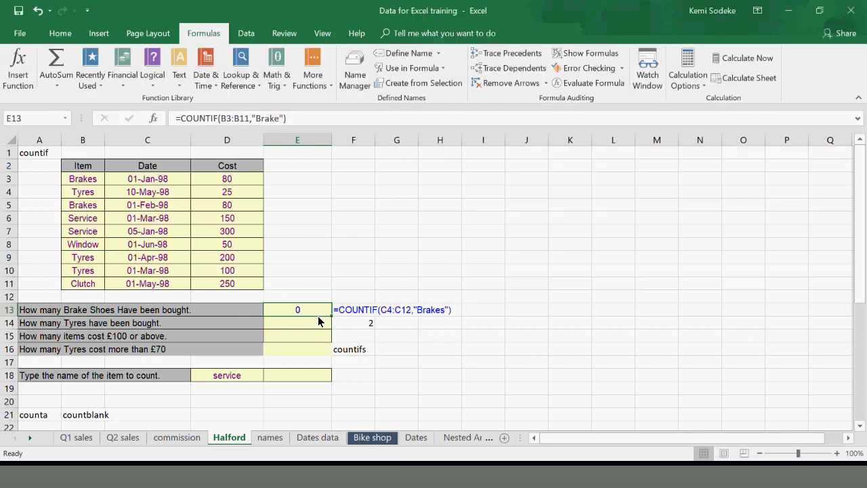
Correct the criterion to "Brakes" and check the Brakes entries in the Item column
click(277, 118)
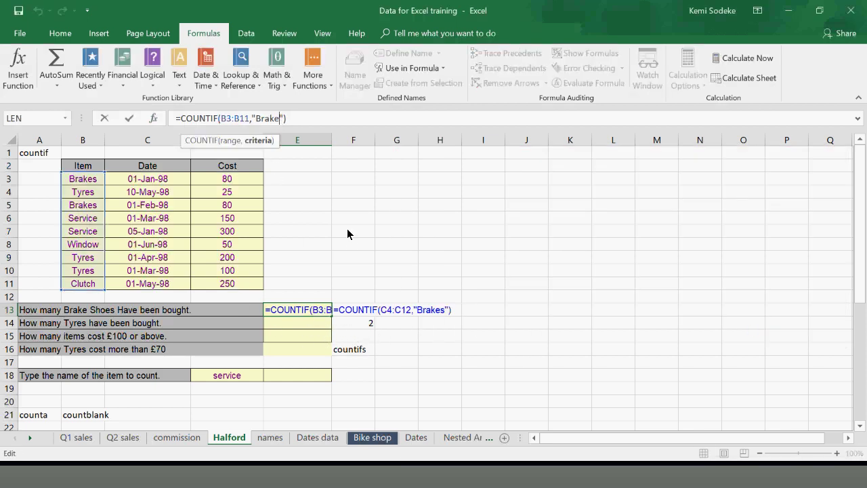
text(s)
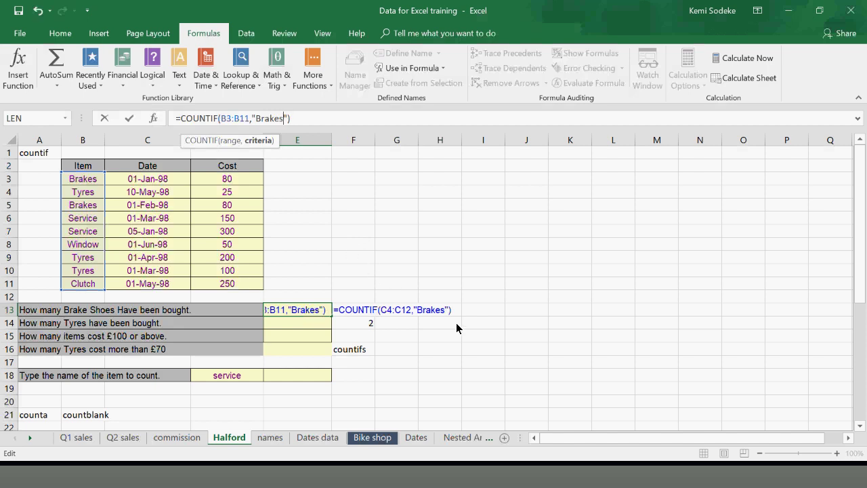
key(Return)
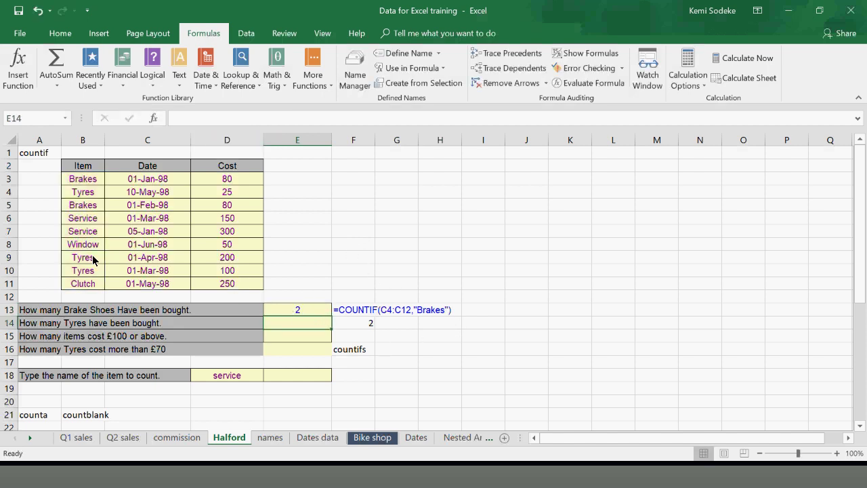
click(78, 180)
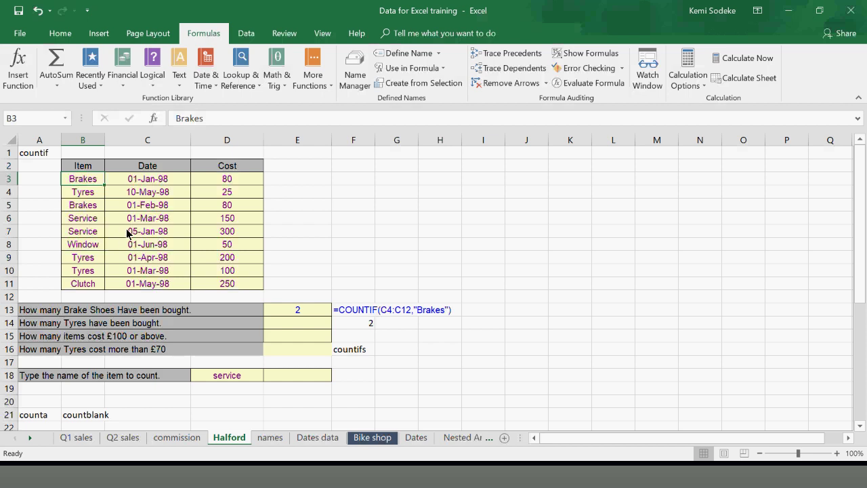
ctrl+click(80, 204)
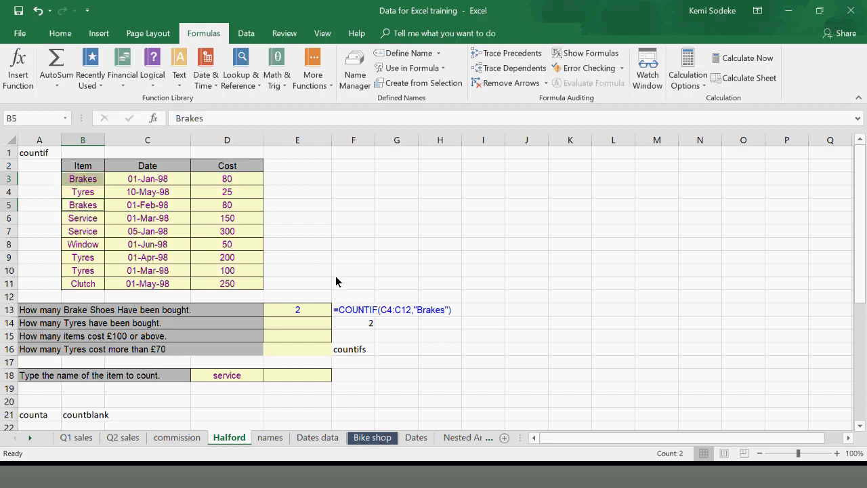
click(299, 308)
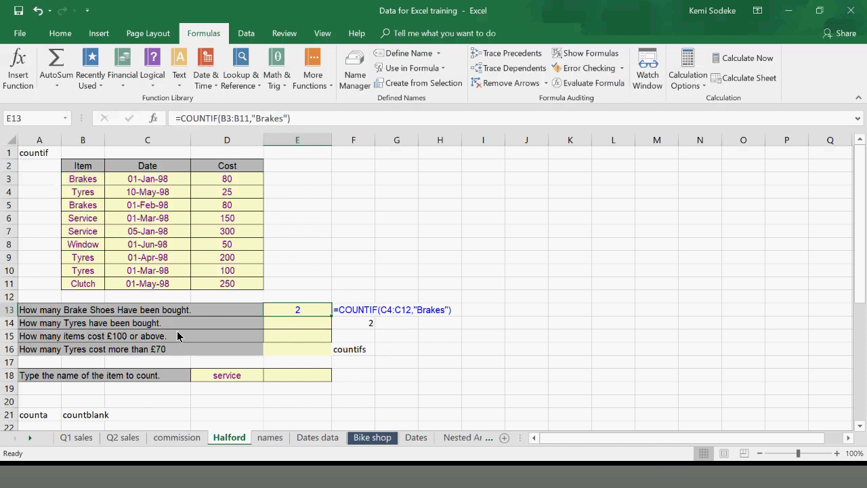
Replace the criterion with "Service", giving =COUNTIF(B3:B11,"Service") in E13
click(280, 119)
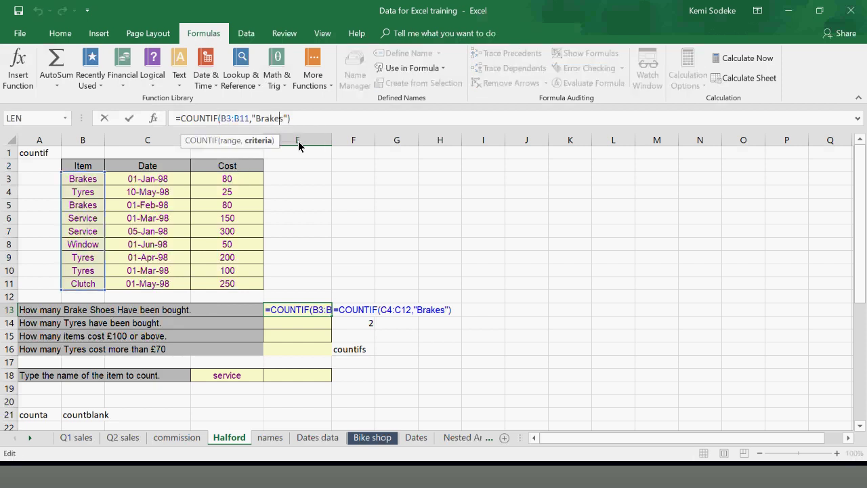
key(BackSpace)
key(BackSpace)
key(BackSpace)
key(BackSpace)
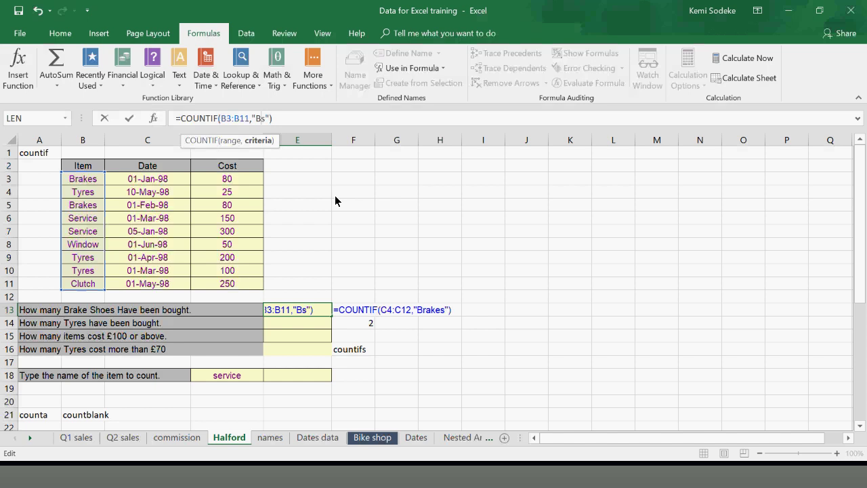
key(Delete)
key(BackSpace)
text(Service)
key(Return)
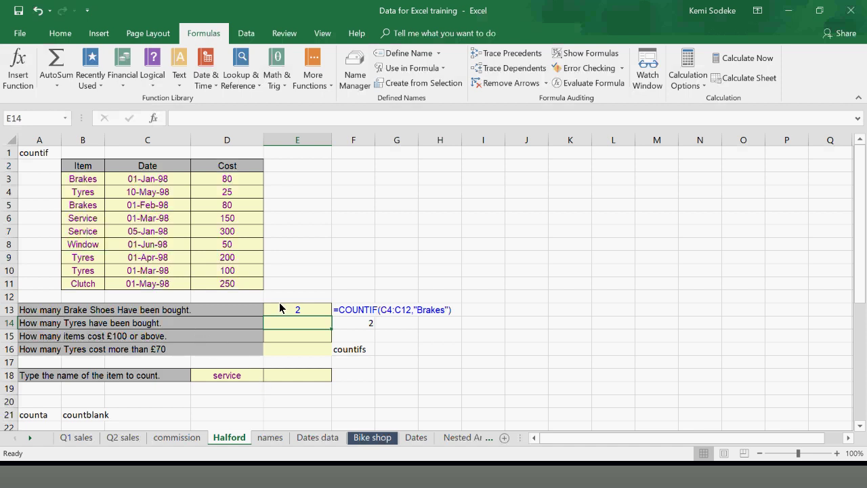
click(306, 308)
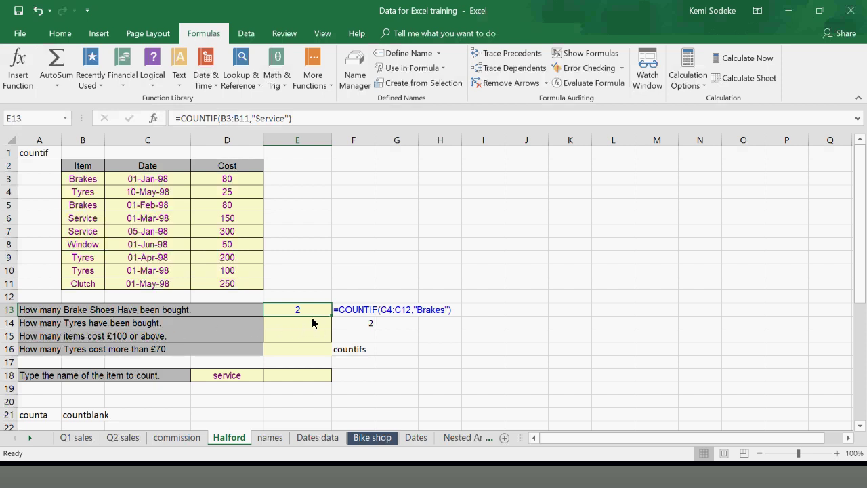
click(291, 326)
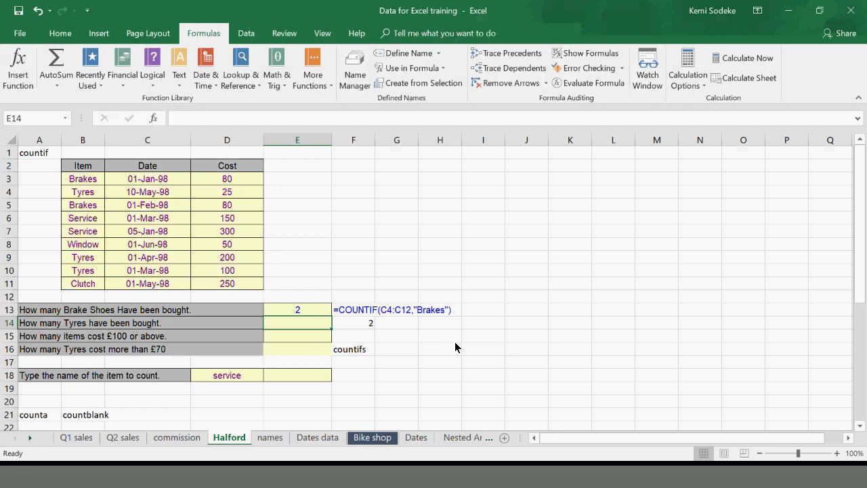
text(=)
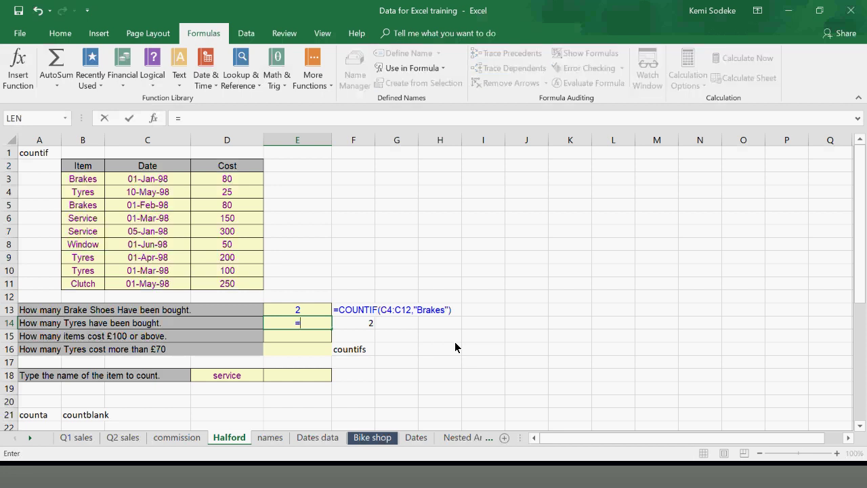
text(count)
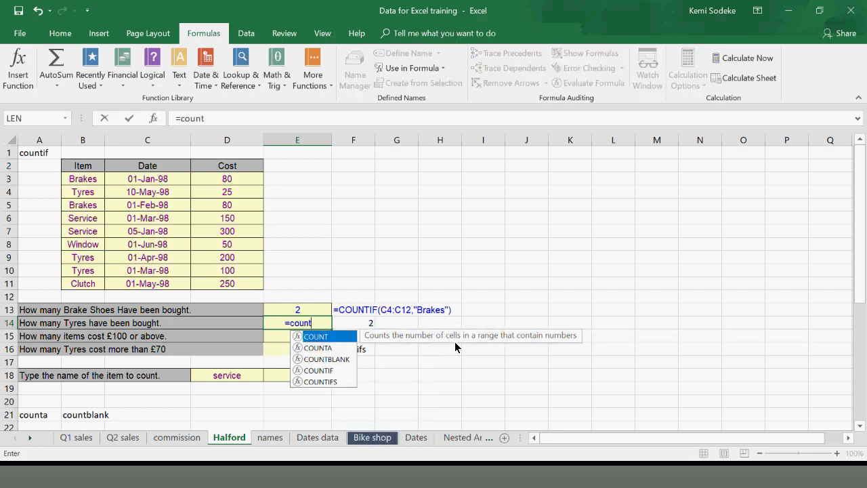
text(if)
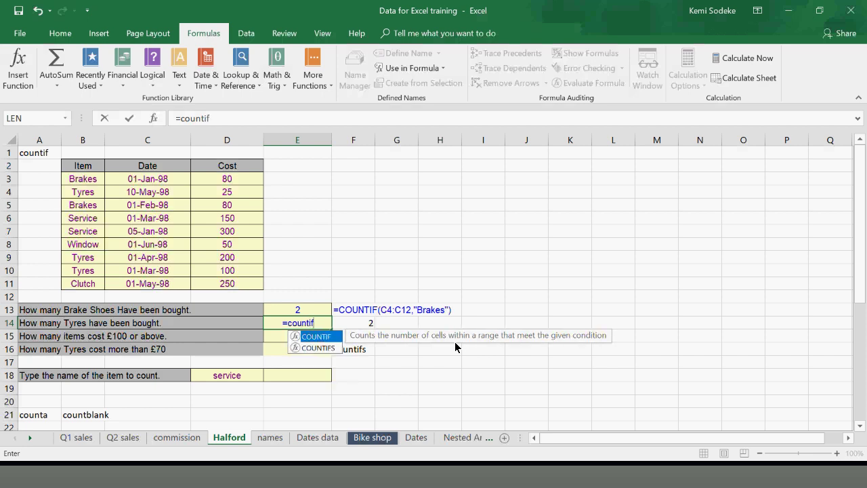
text(()
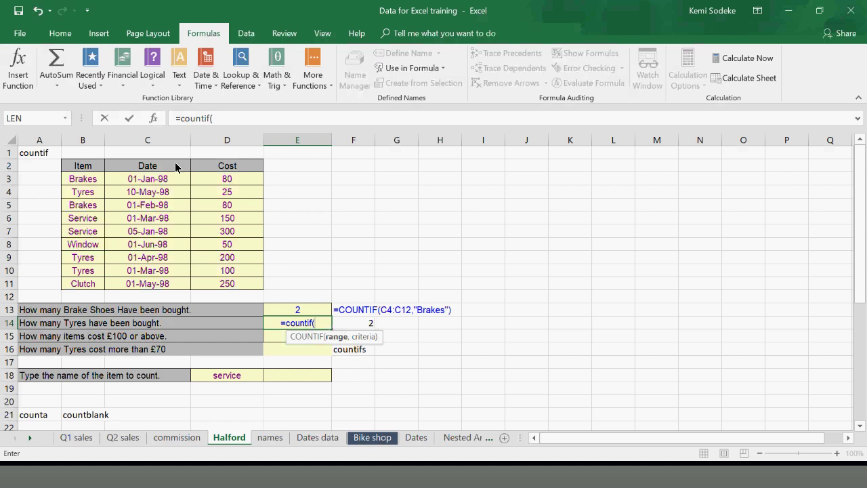
click(153, 118)
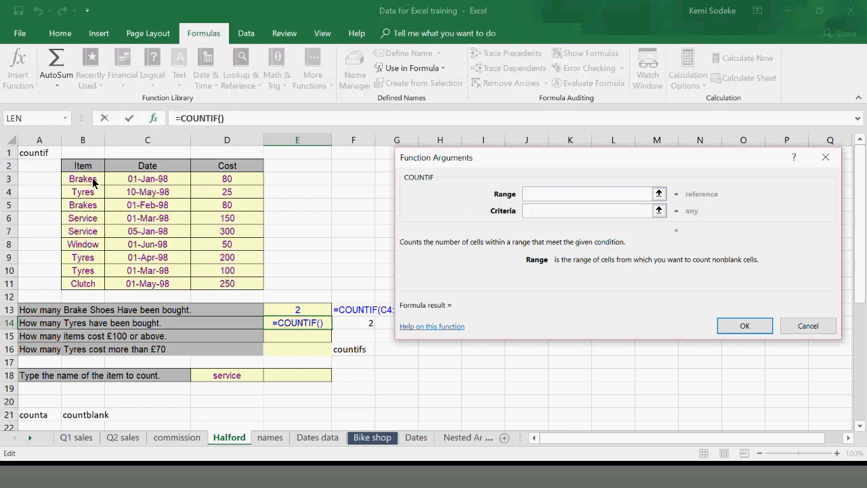
drag(82, 180, 79, 291)
click(545, 215)
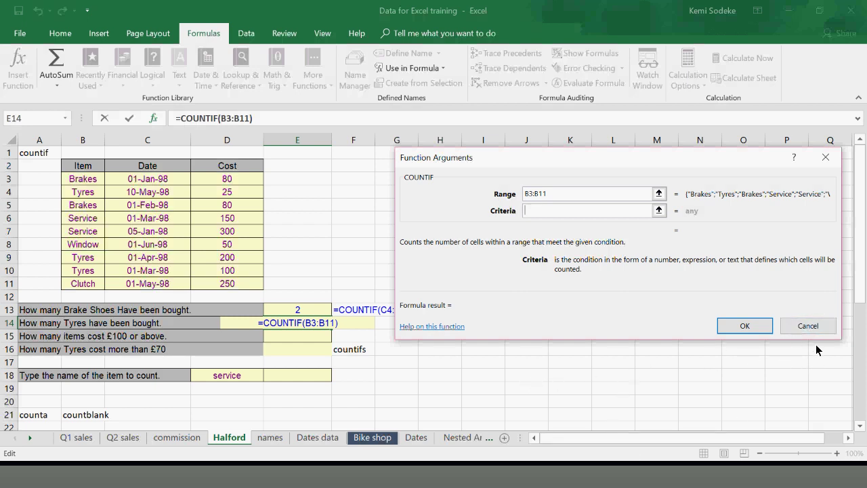
click(807, 326)
click(571, 352)
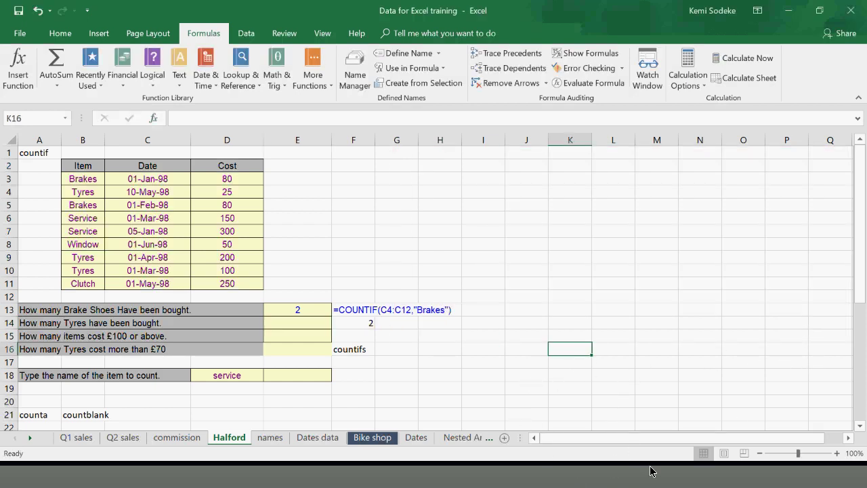
click(615, 479)
Fill E13's COUNTIF down into E14 and change its criteria to "Tyre*", giving 3
click(377, 361)
click(292, 324)
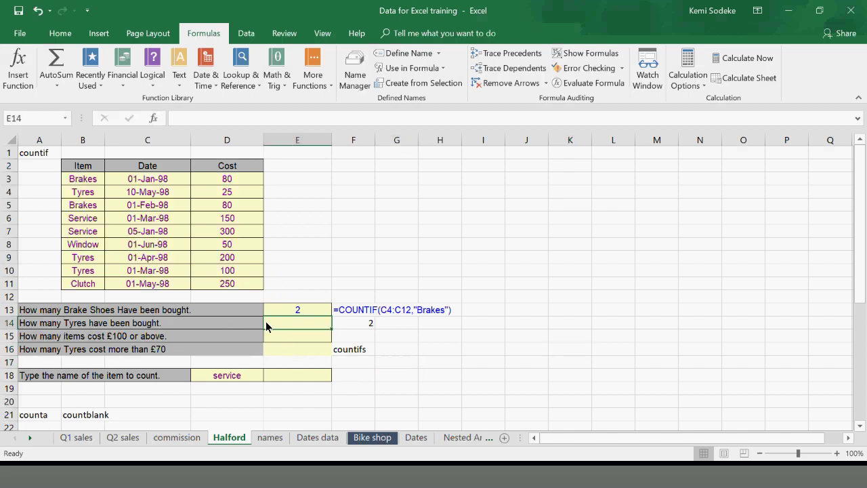
click(301, 308)
drag(332, 315, 332, 324)
click(310, 323)
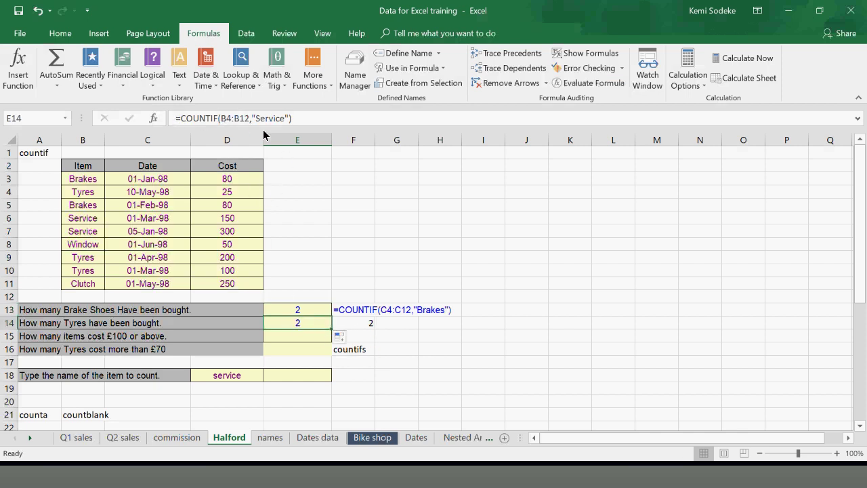
click(282, 118)
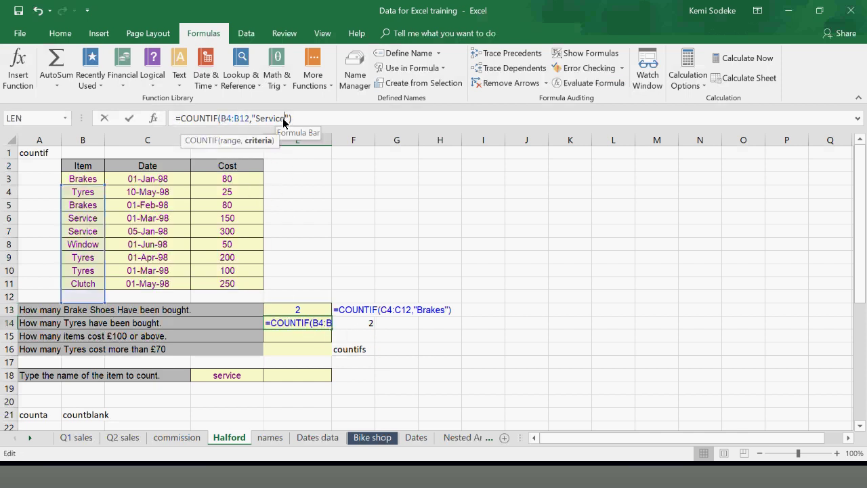
key(BackSpace)
key(BackSpace)
key(BackSpace)
key(BackSpace)
key(BackSpace)
key(BackSpace)
key(BackSpace)
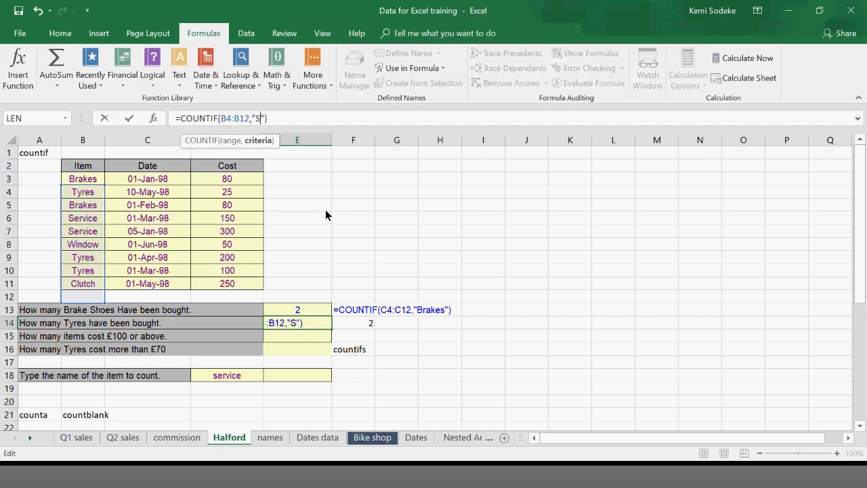
text(Tyre)
text(*)
key(Return)
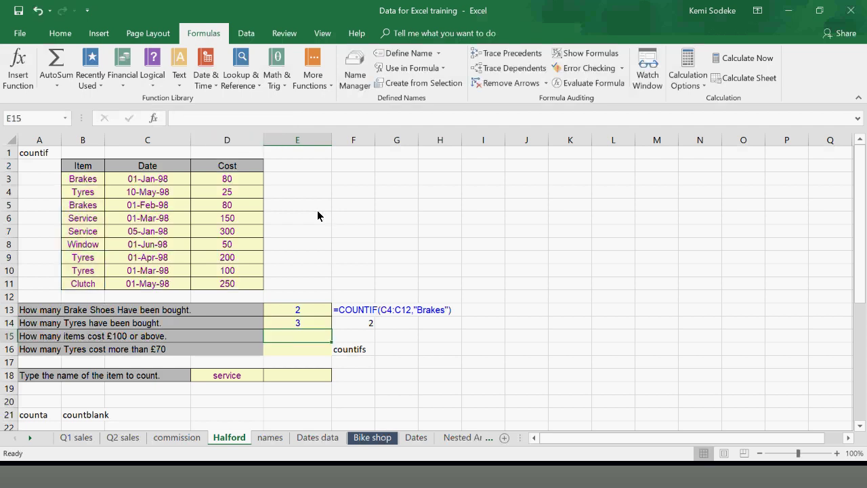
click(636, 481)
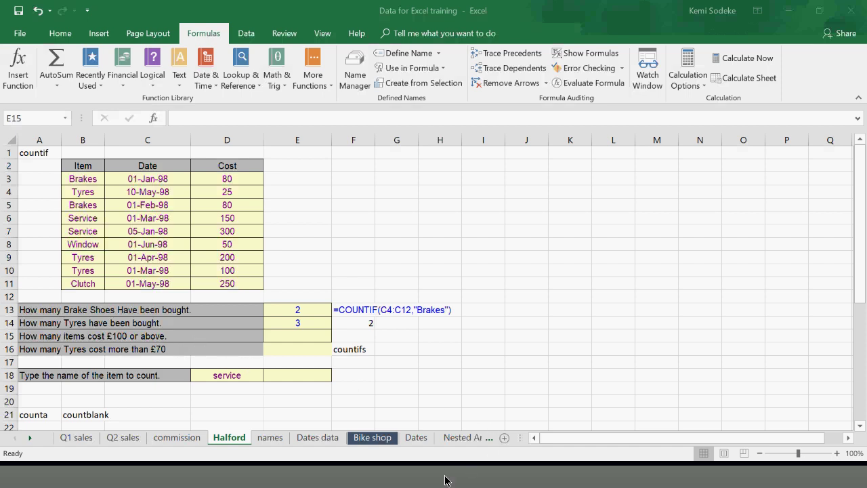
click(263, 472)
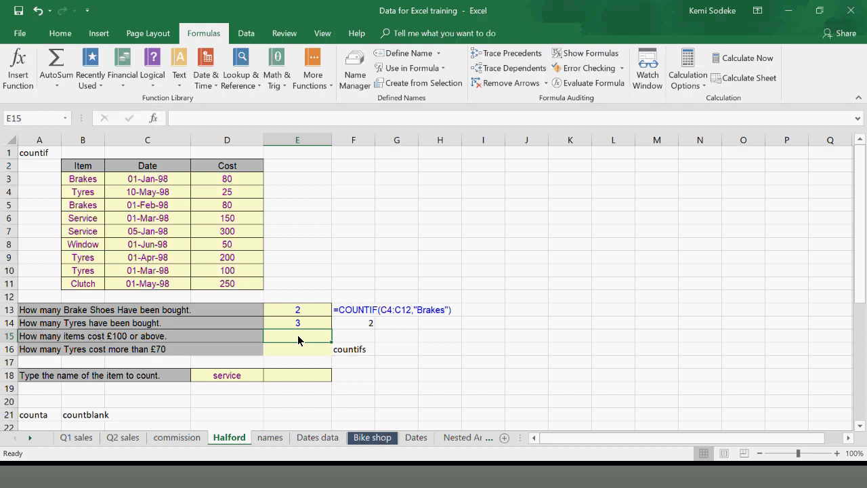
Enter =COUNTIF(D3:D11,">100") in E15 using the argument form, showing 4
text(=c)
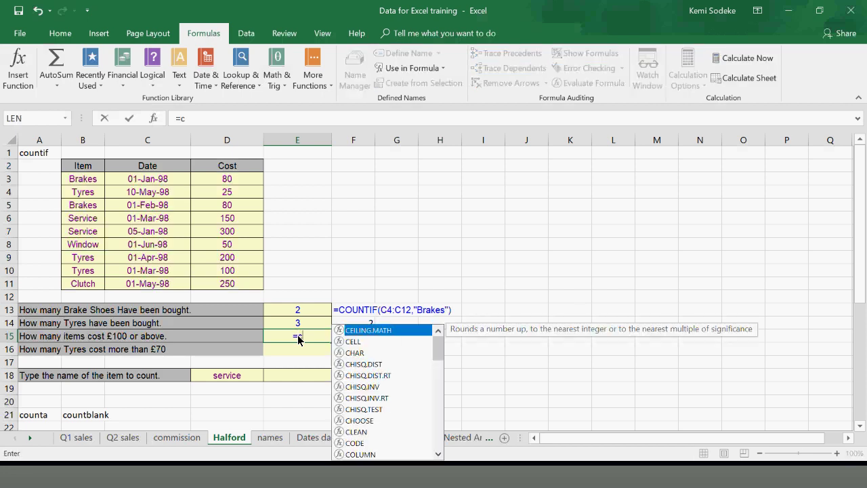
text(ountif)
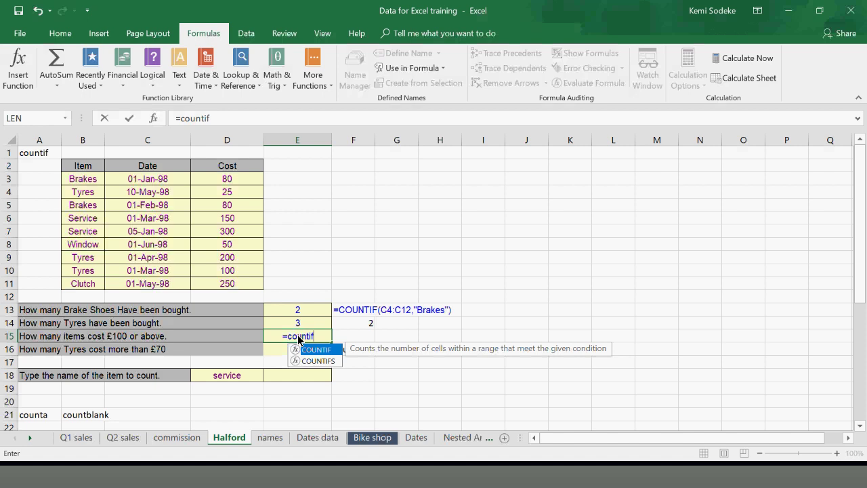
text(()
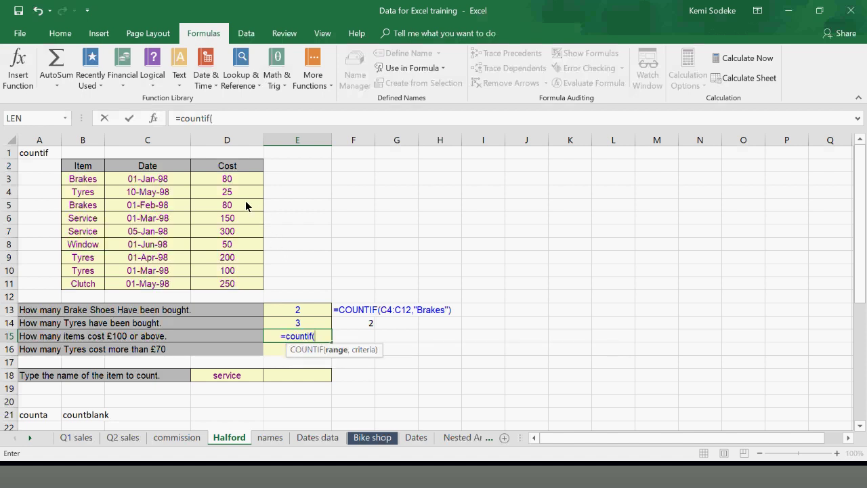
click(229, 180)
drag(238, 258, 237, 287)
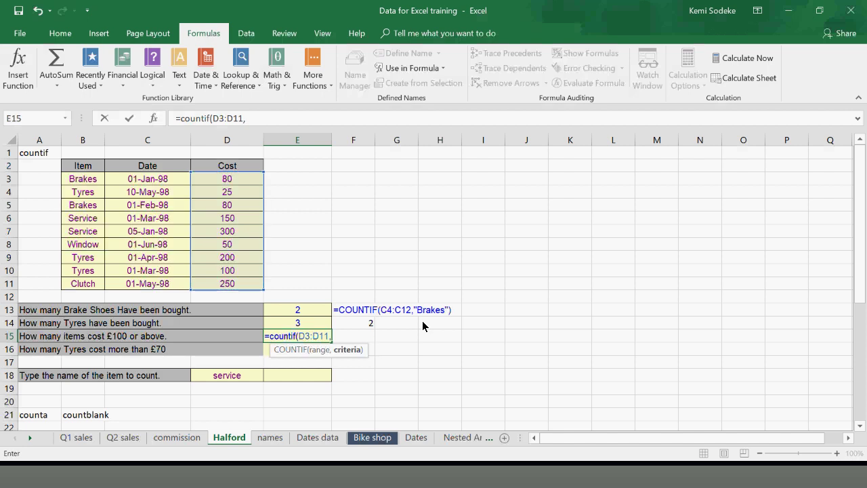
click(152, 119)
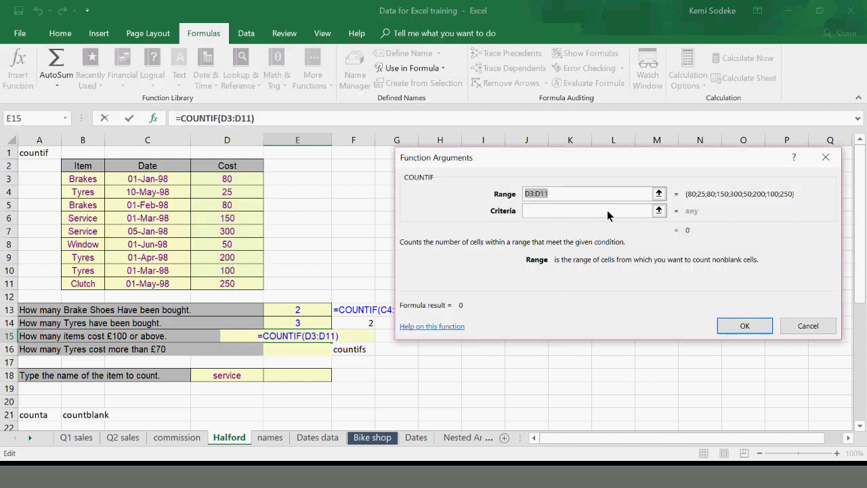
click(554, 211)
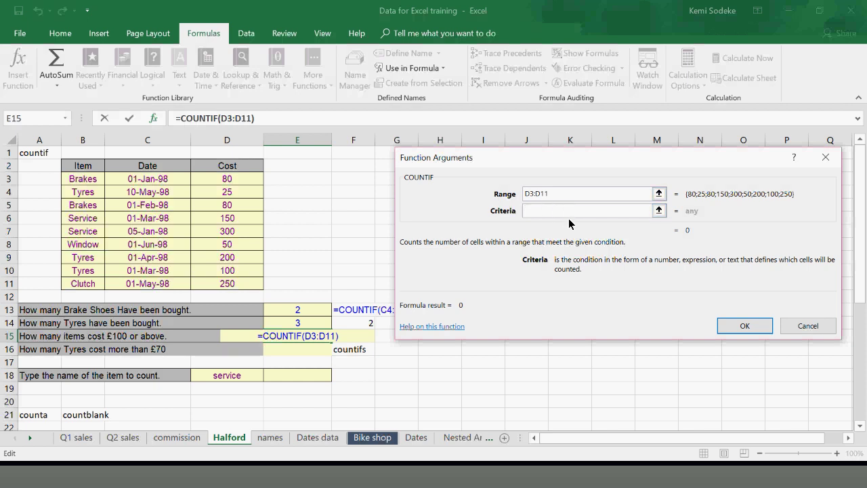
text(>100)
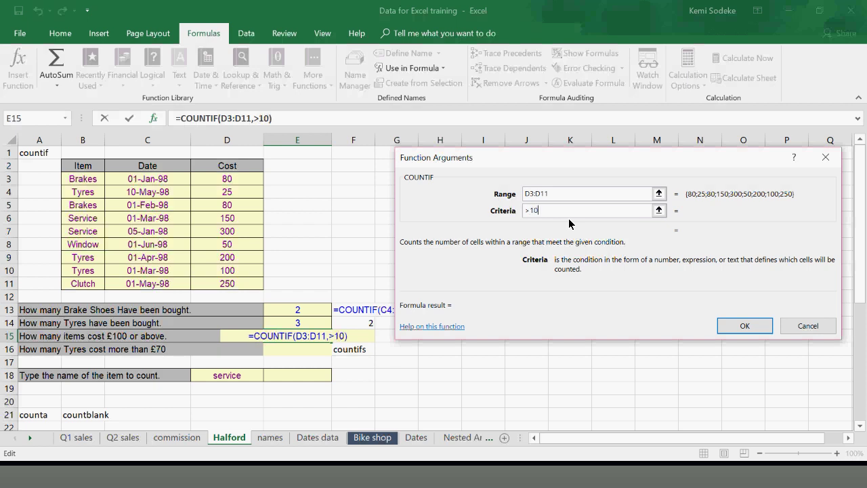
click(745, 327)
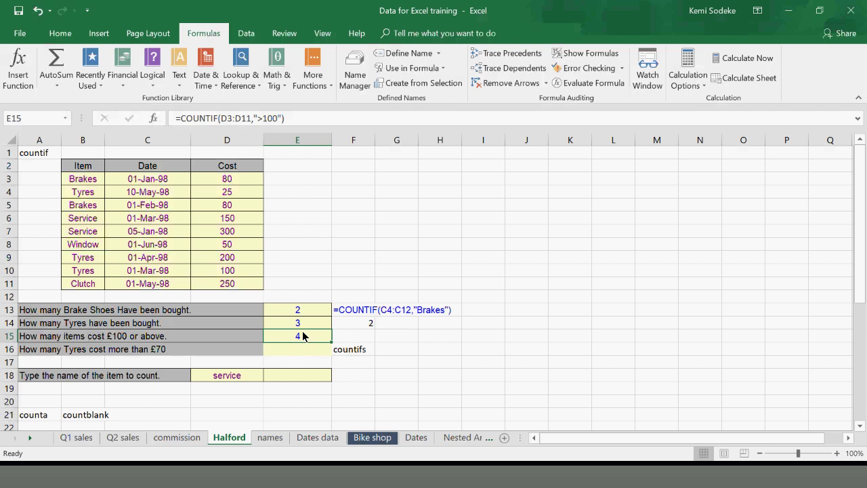
Verify the result by marking the costs over 100 in column D
drag(237, 218, 241, 235)
click(234, 256)
drag(230, 284, 230, 284)
click(441, 364)
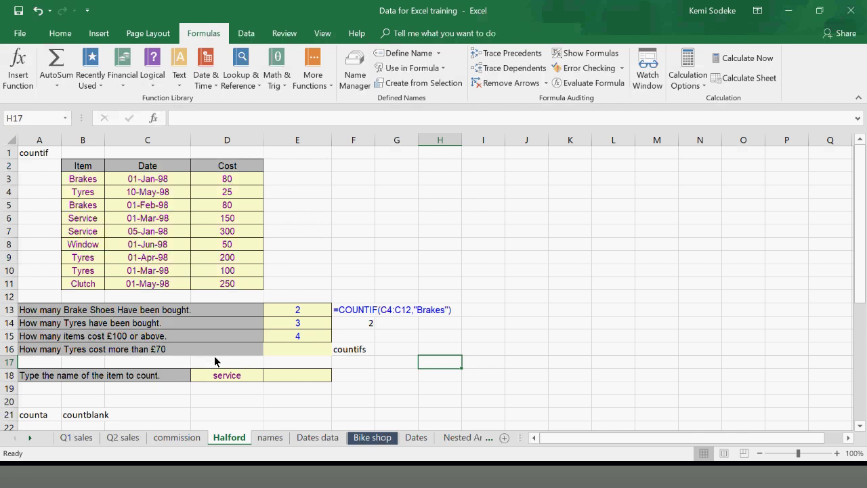
click(298, 352)
Enter =COUNTIFS(B3:B11,"Tyres",D3:D11,">70") in E16 through the argument form, giving 2
text(=)
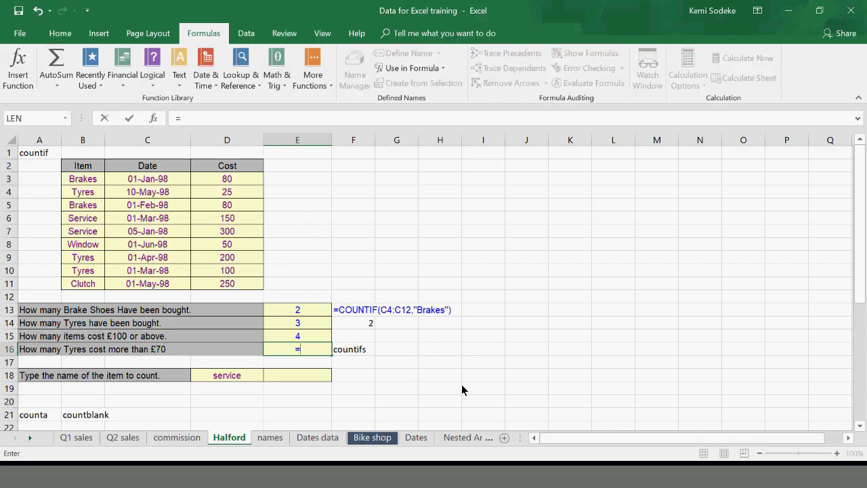
text(countifs()
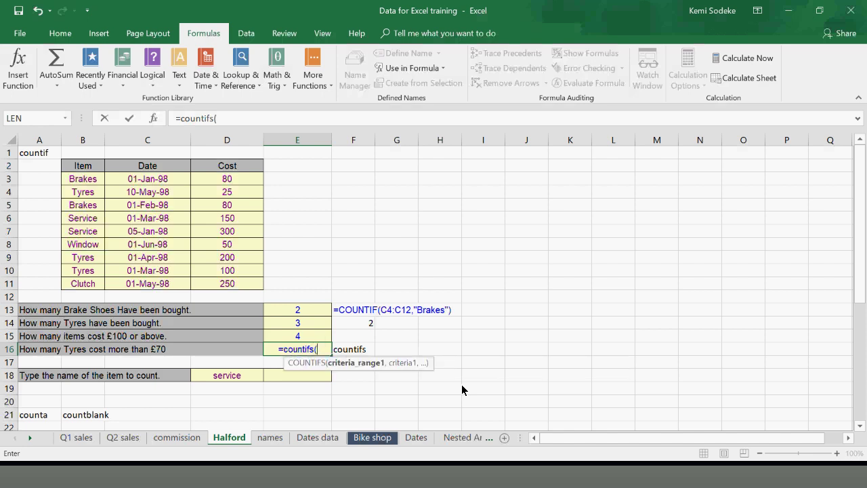
click(154, 119)
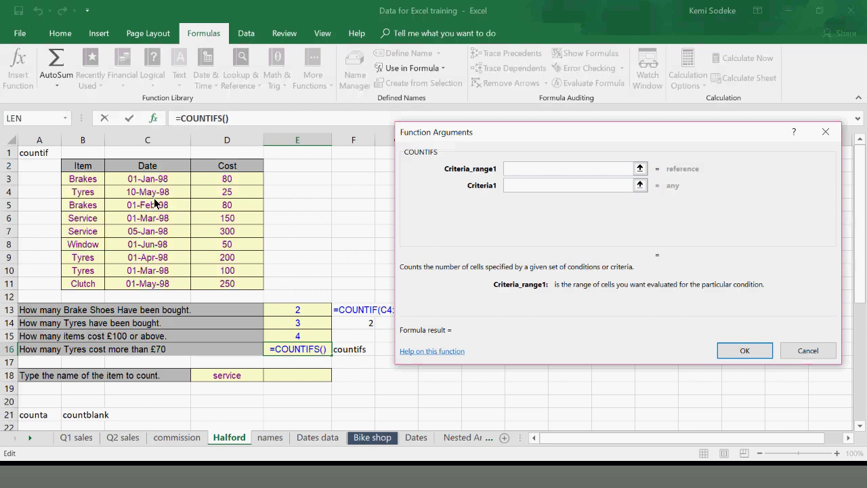
drag(84, 182, 76, 286)
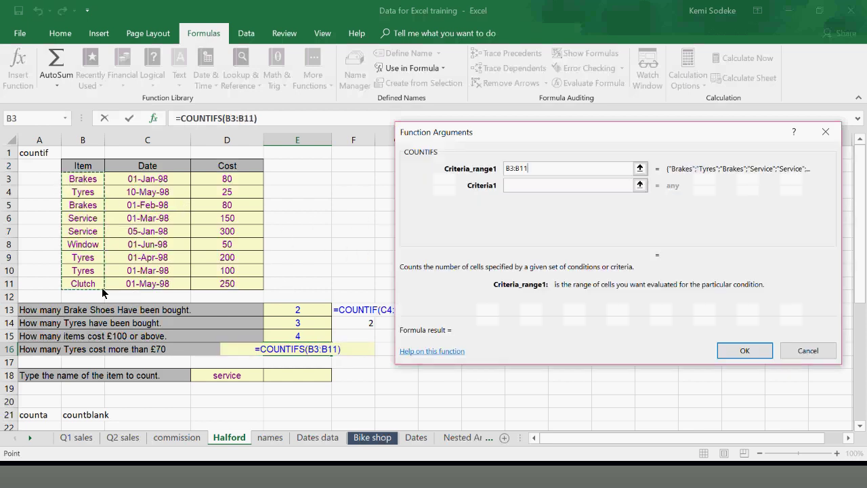
click(522, 185)
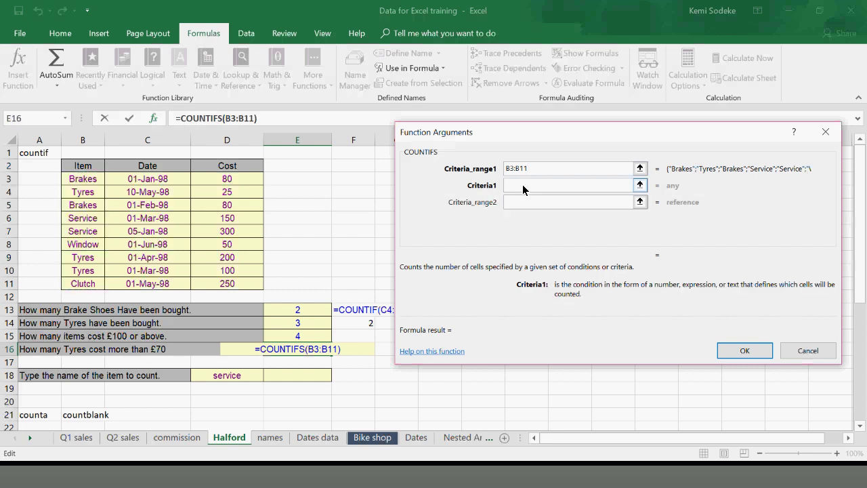
text(Tyre)
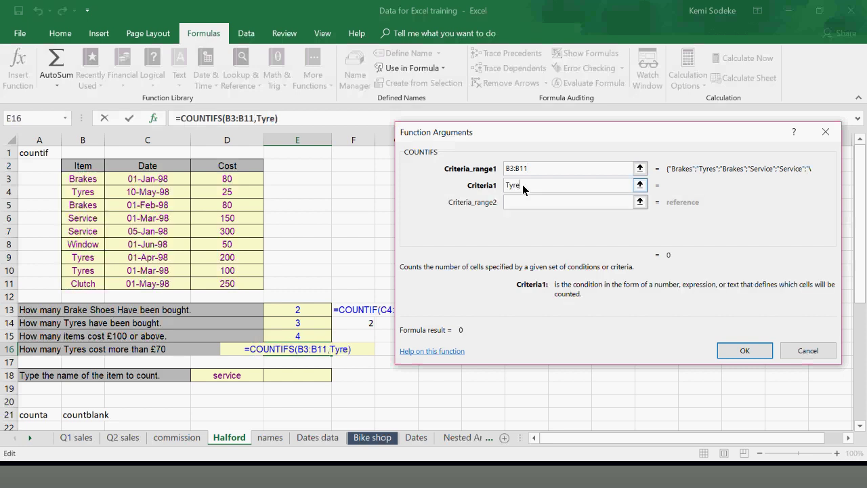
text(s)
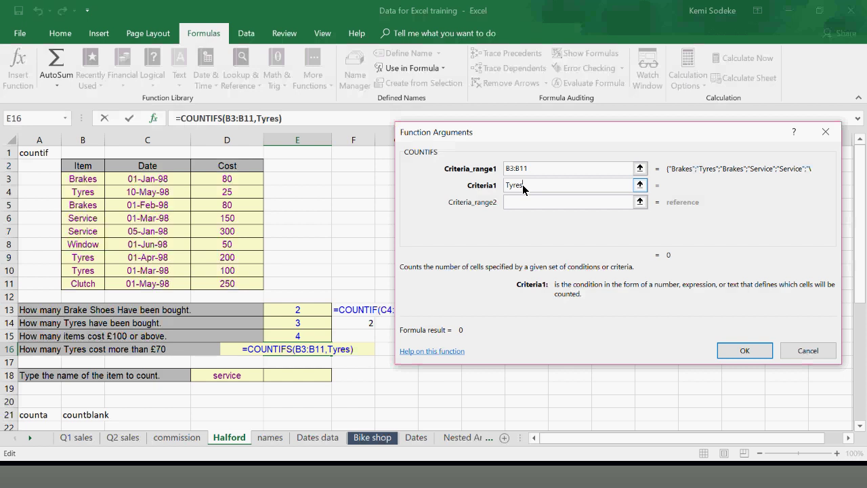
click(520, 202)
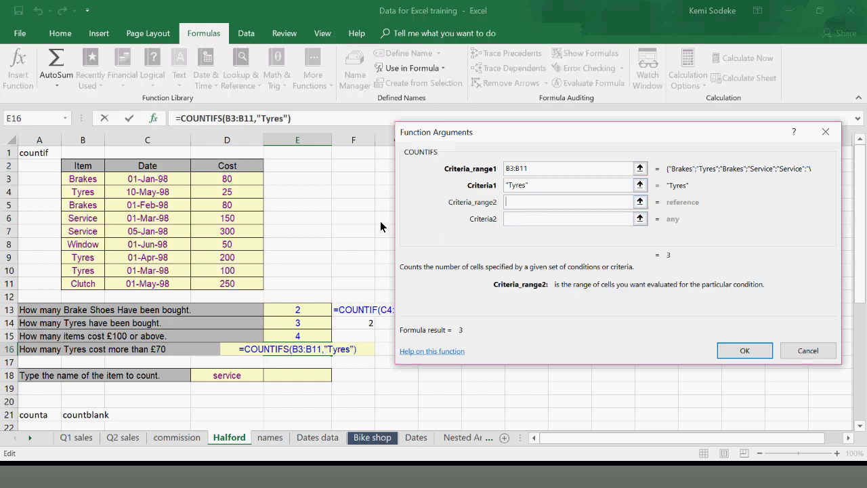
drag(231, 181, 228, 284)
click(519, 220)
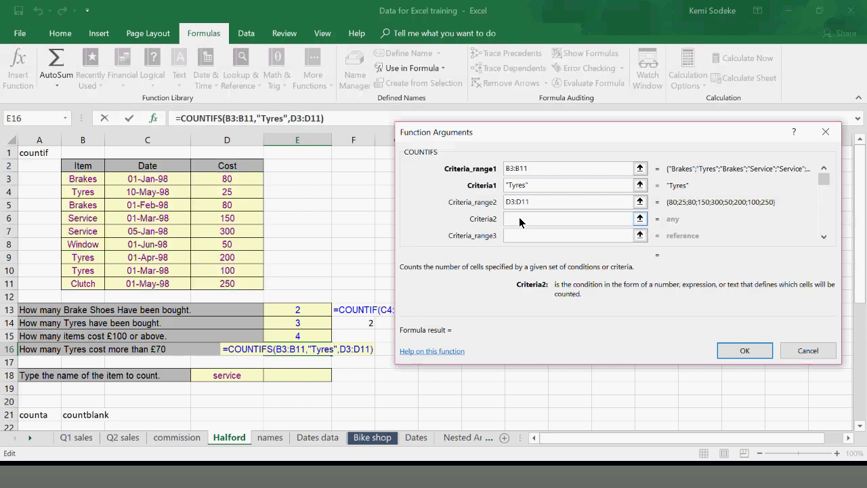
text(>7)
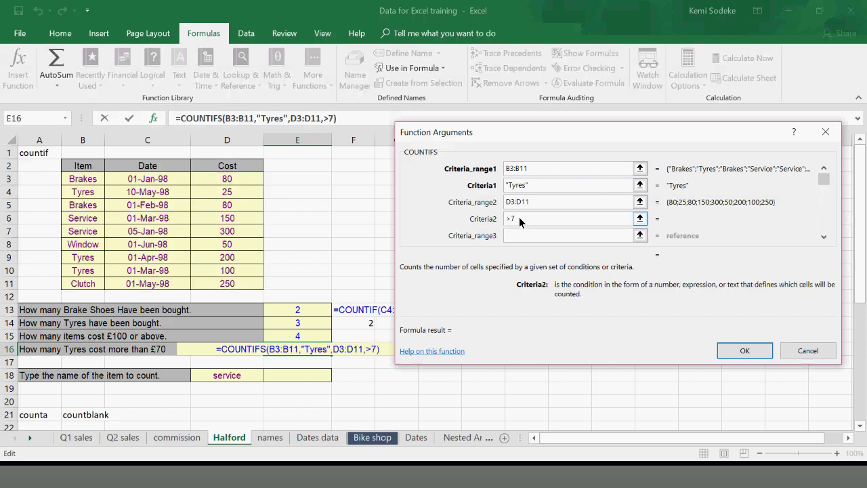
key(BackSpace)
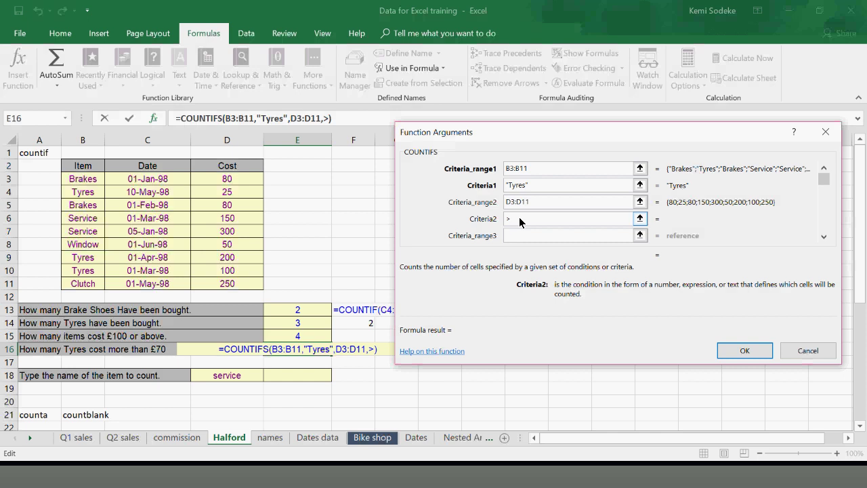
text(7)
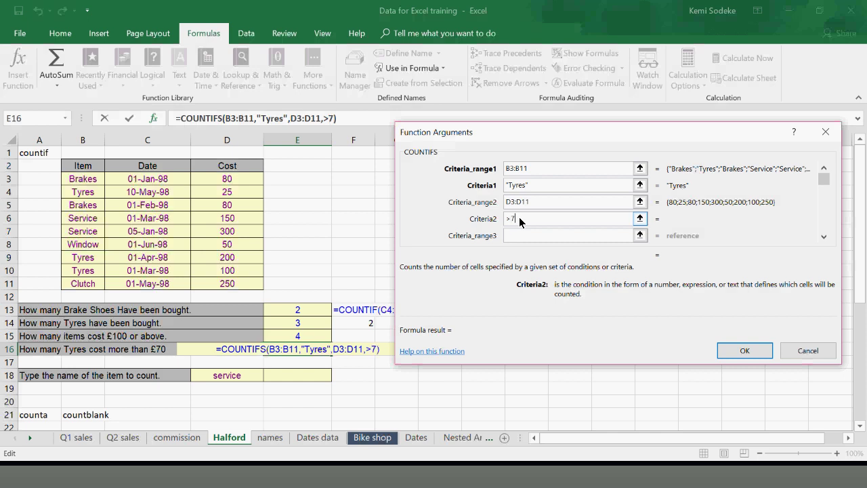
text(0)
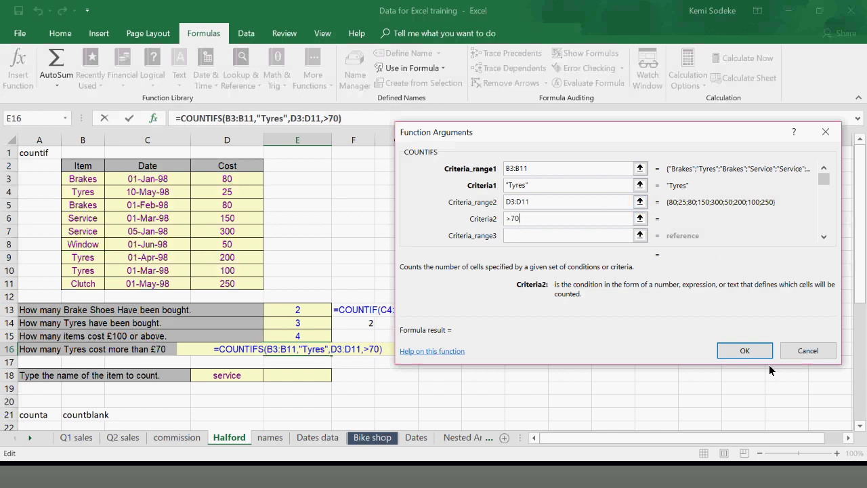
click(745, 350)
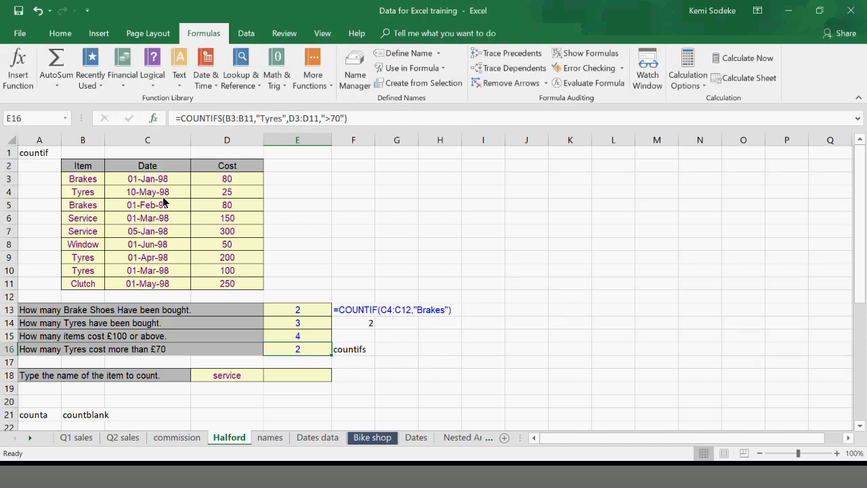
Check the result against the Tyres rows 9 and 10
click(9, 258)
click(9, 270)
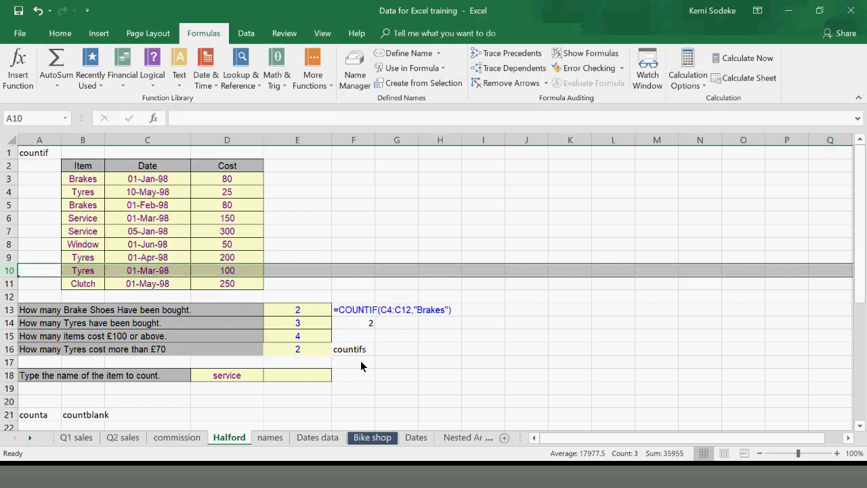
click(421, 365)
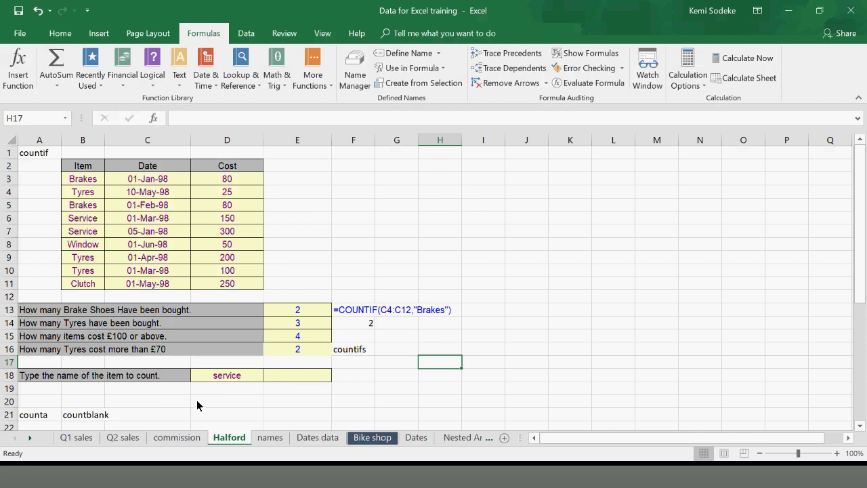
click(311, 378)
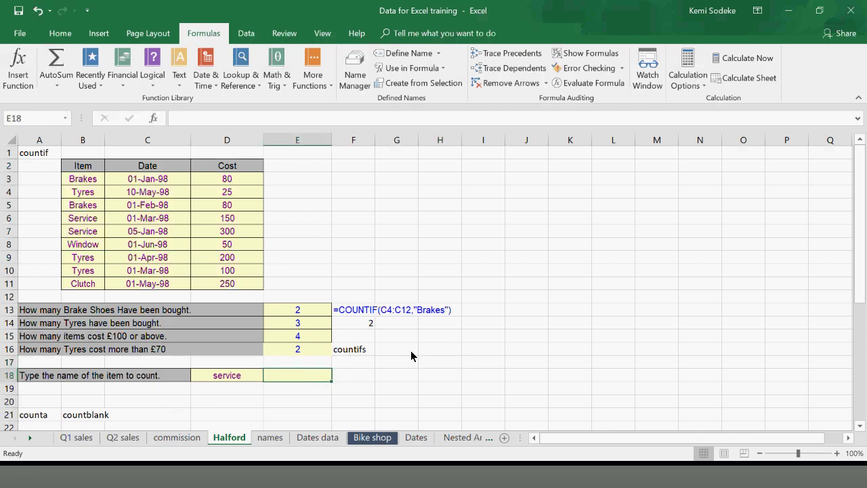
Enter =COUNT(B3:B11,D18) in E18, which returns 0
text(=count)
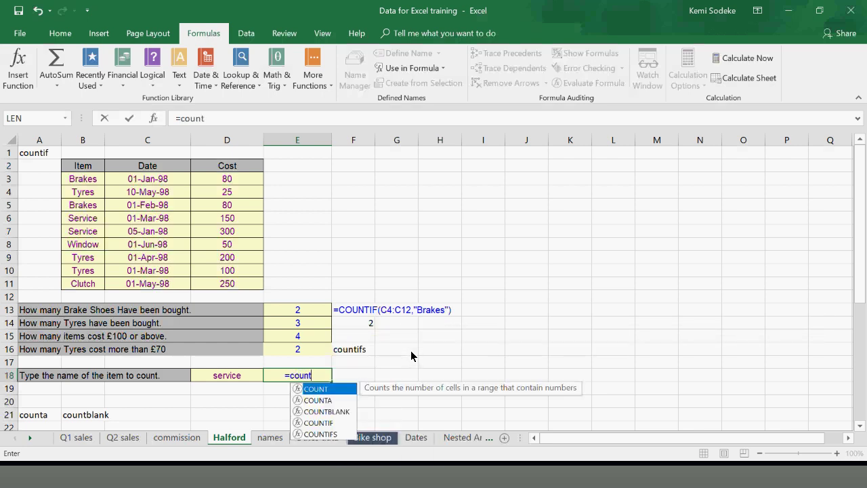
text(()
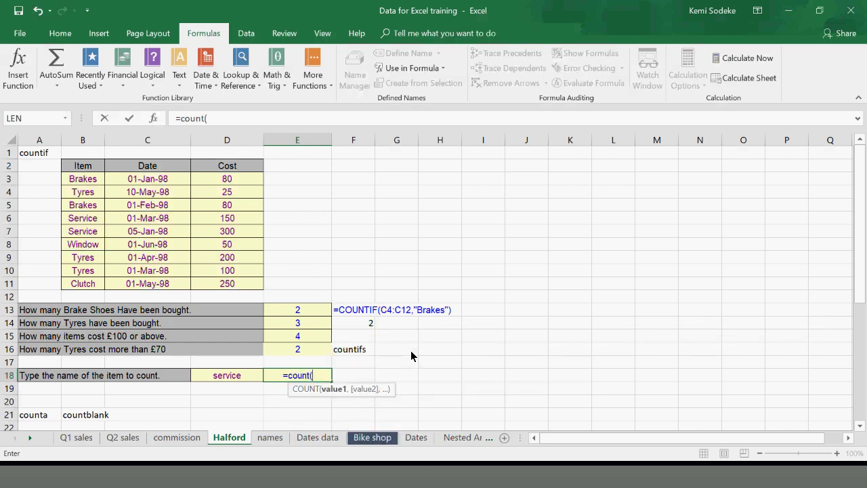
drag(76, 180, 84, 287)
text(=)
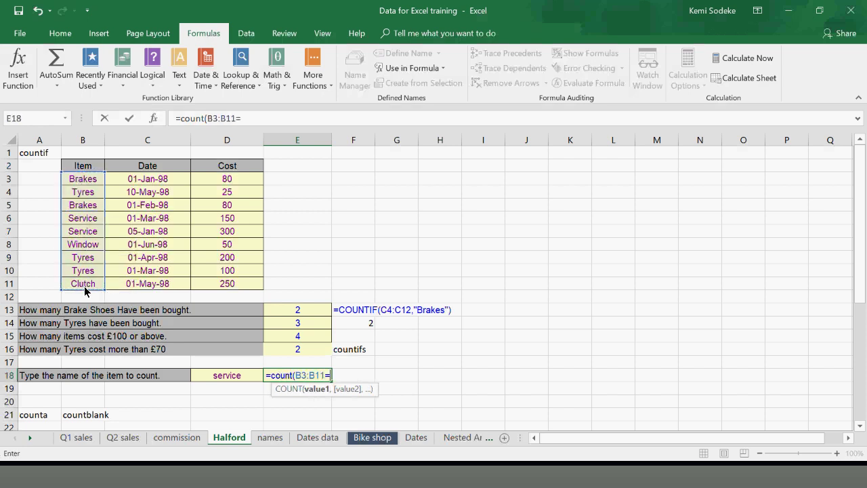
click(223, 381)
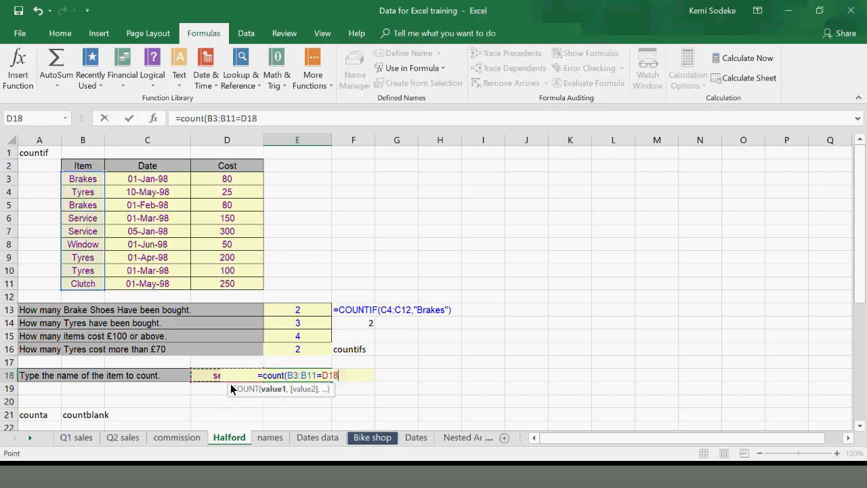
key(BackSpace)
key(BackSpace)
key(BackSpace)
key(BackSpace)
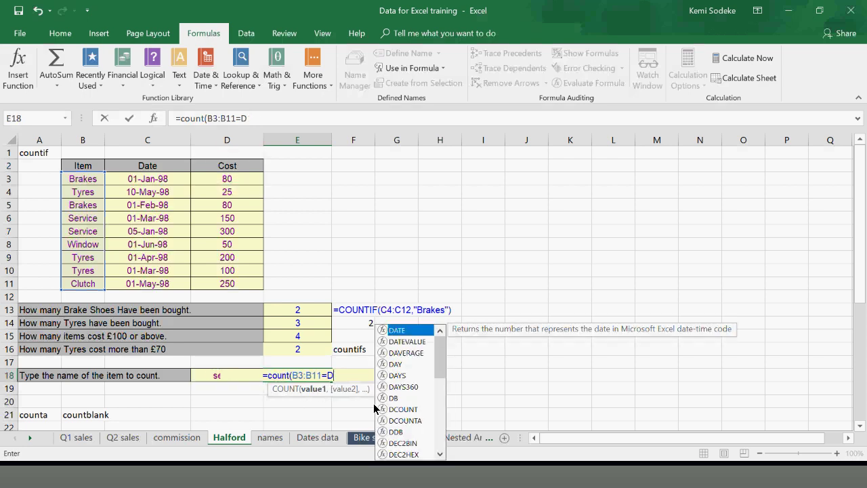
text(,)
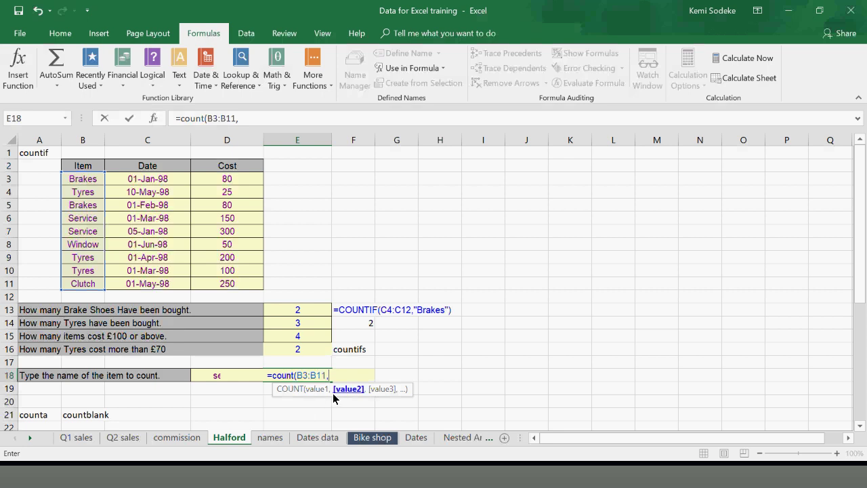
click(202, 376)
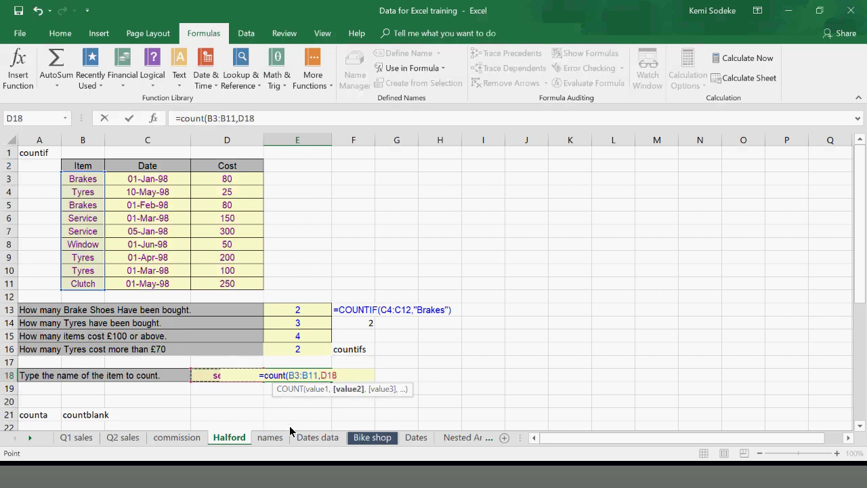
text())
key(Return)
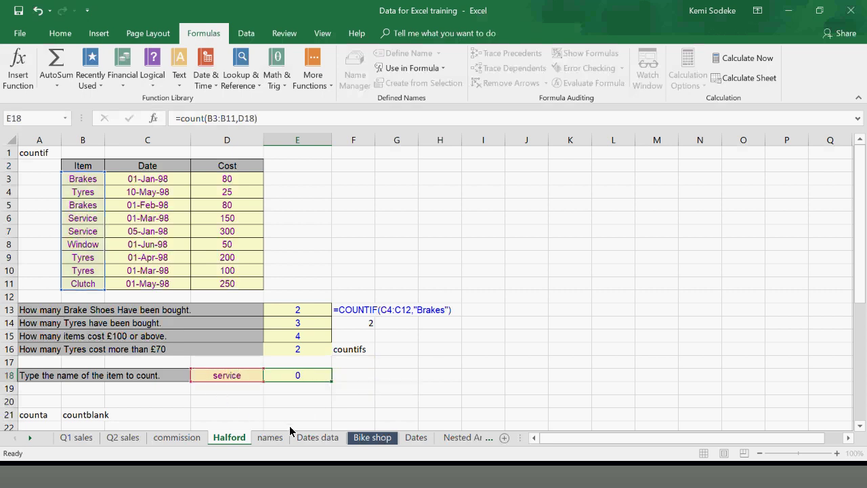
click(296, 377)
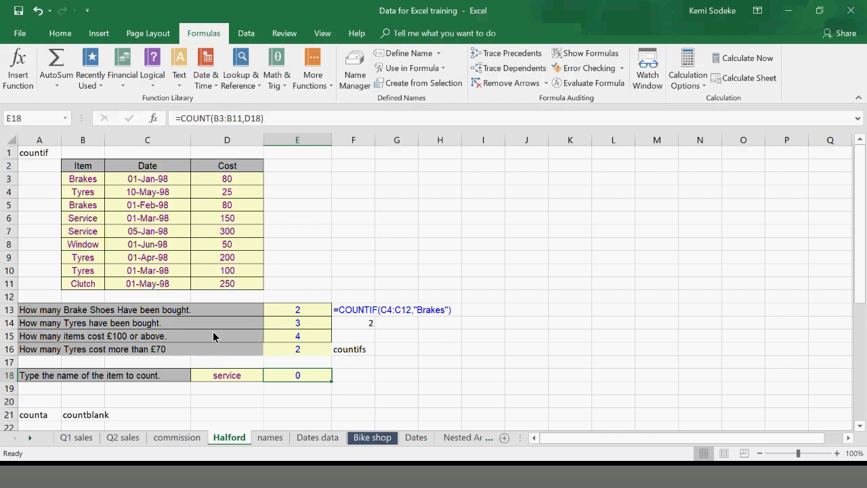
Replace the D18 argument in E18's COUNT formula with the word Service
click(153, 118)
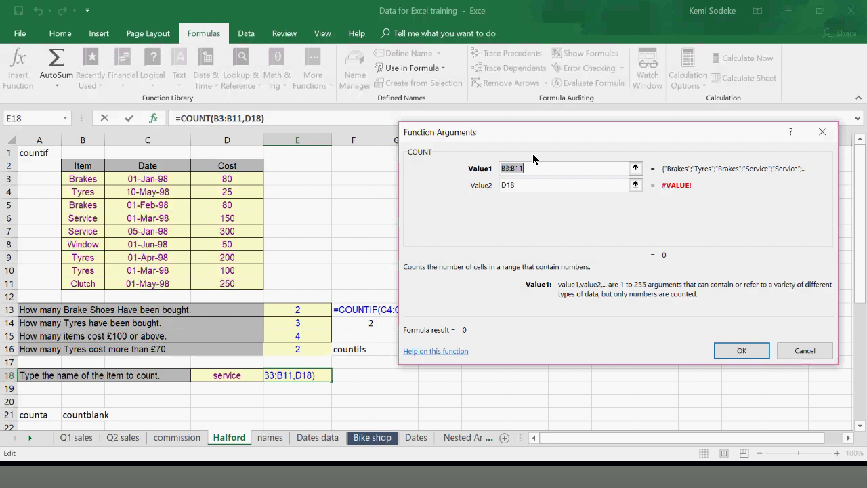
click(525, 185)
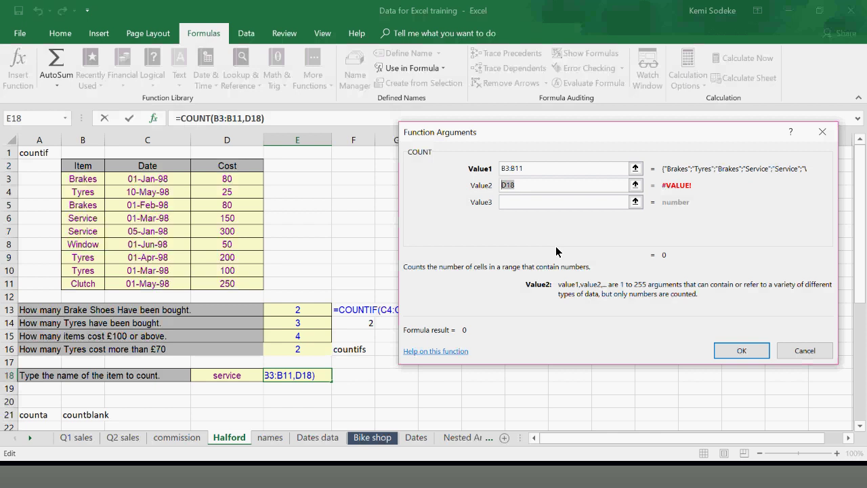
click(227, 375)
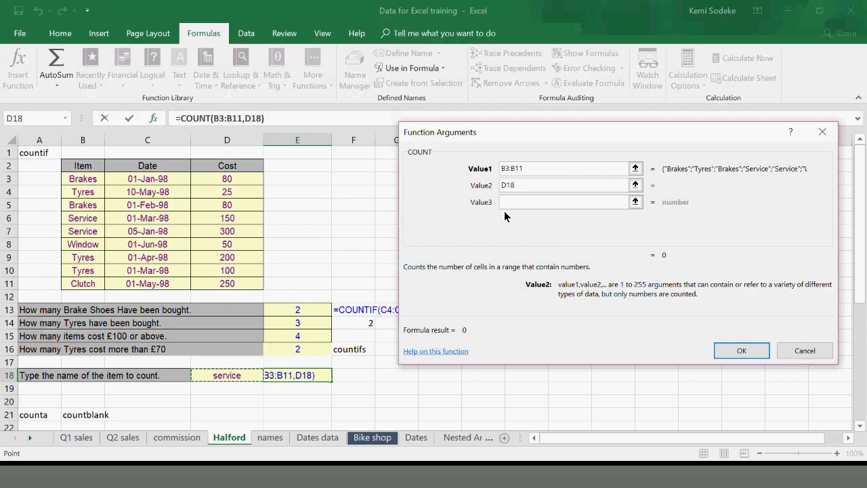
click(504, 184)
double_click(504, 184)
key(BackSpace)
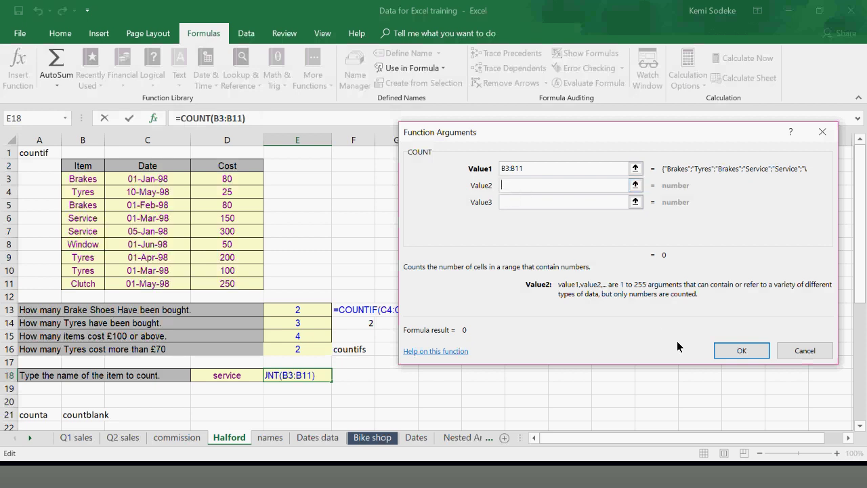
click(344, 218)
key(BackSpace)
key(BackSpace)
text(Serv)
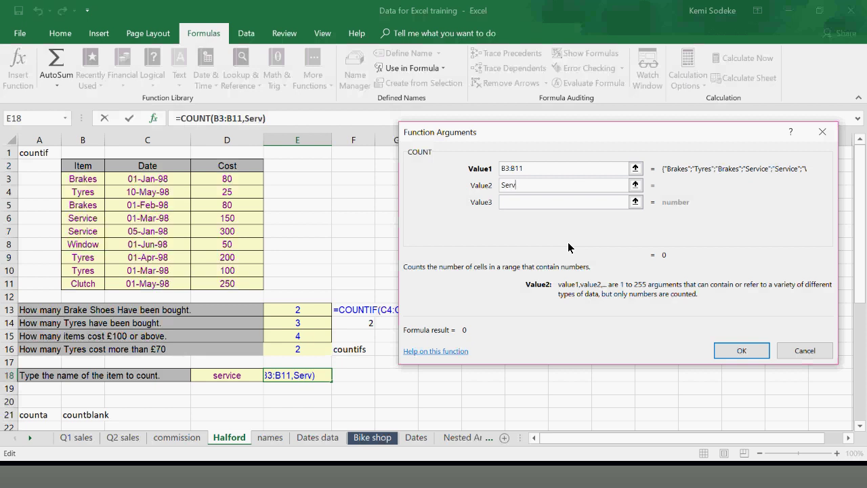
text(ice)
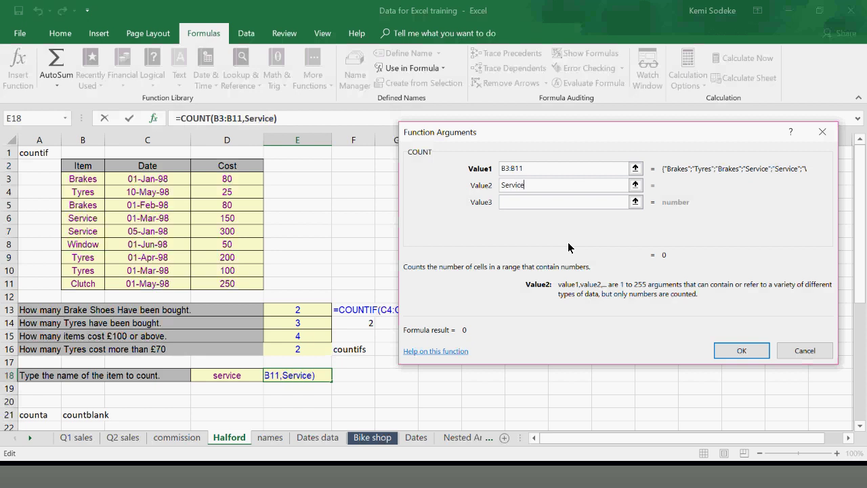
click(746, 351)
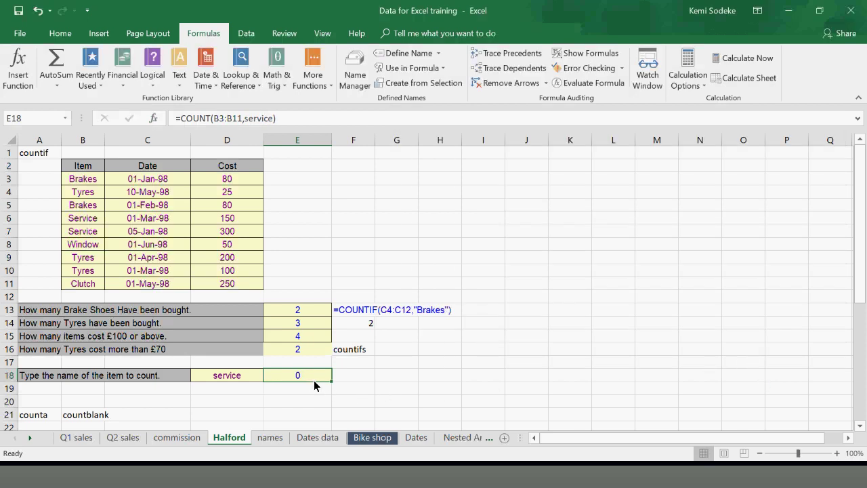
click(282, 122)
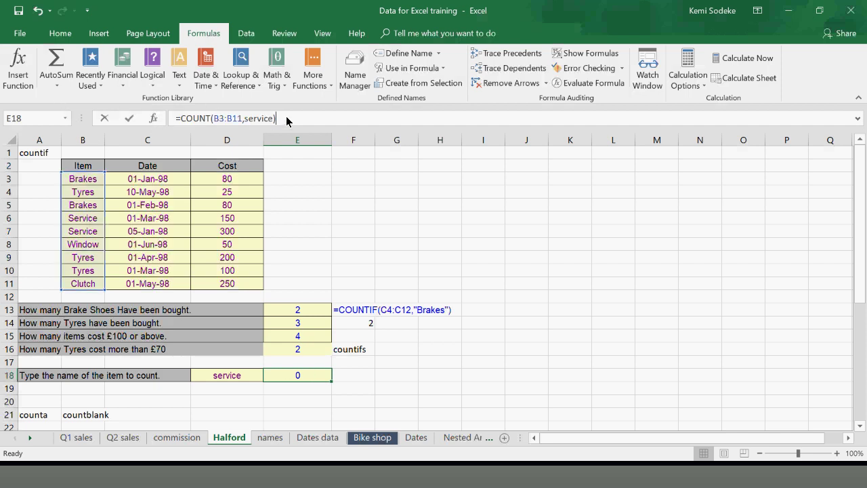
click(244, 120)
text(")
click(275, 119)
text(")
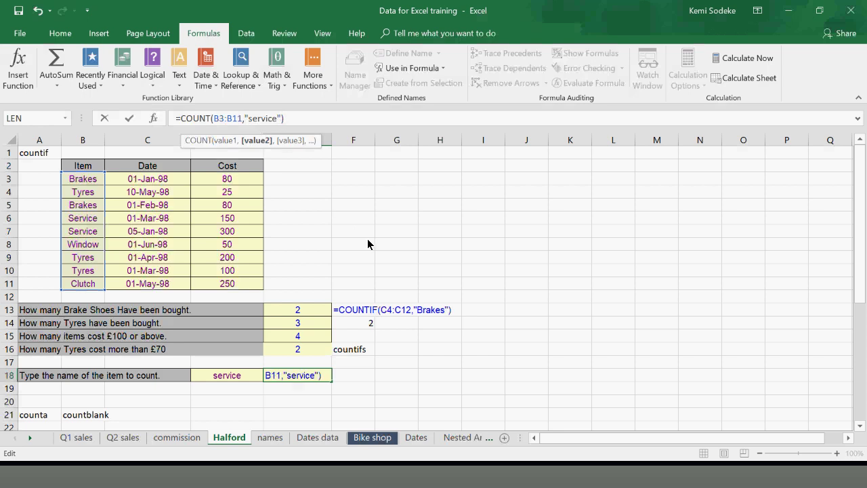
key(Return)
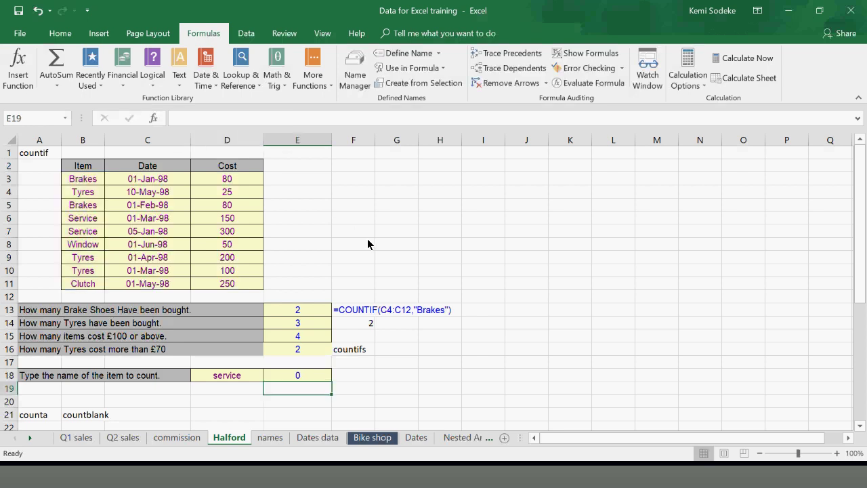
click(302, 375)
click(276, 118)
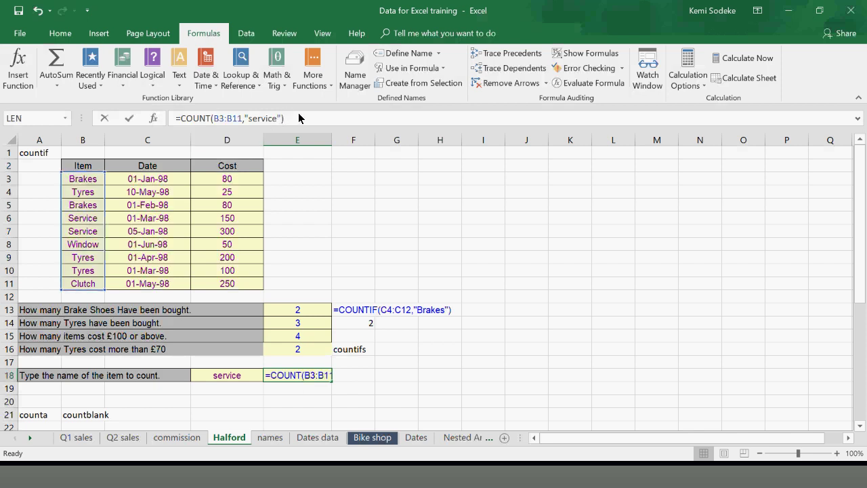
click(439, 376)
click(307, 373)
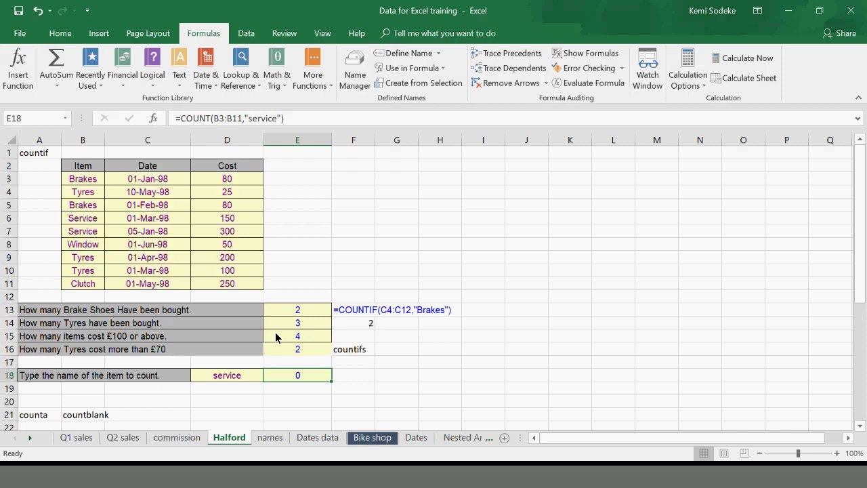
Change E18 to =COUNTIF(B3:B11,D18) so it returns 2 for service
click(210, 118)
text(if)
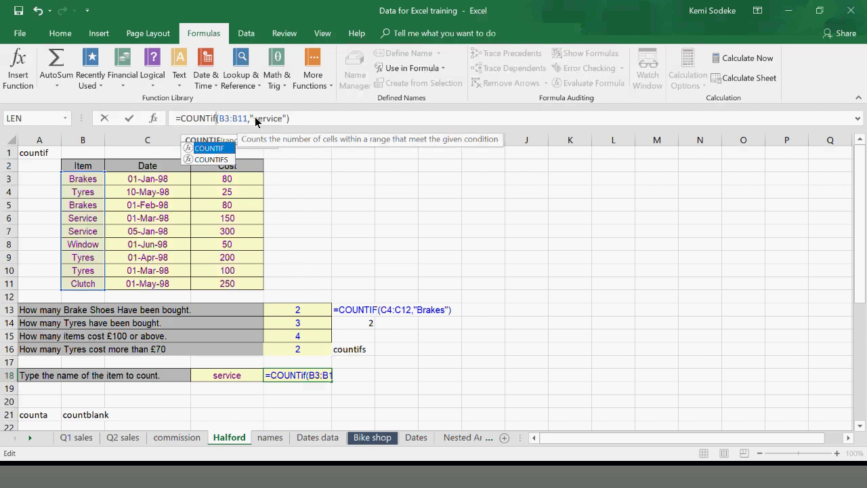
drag(250, 119, 272, 121)
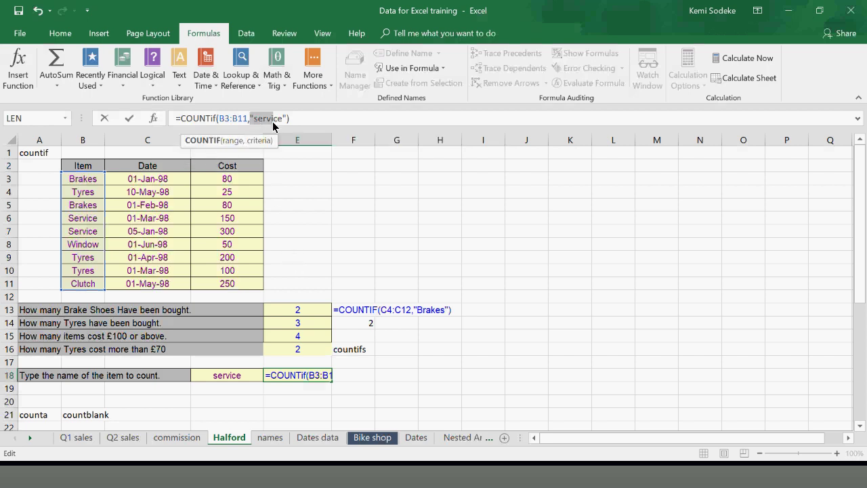
key(Delete)
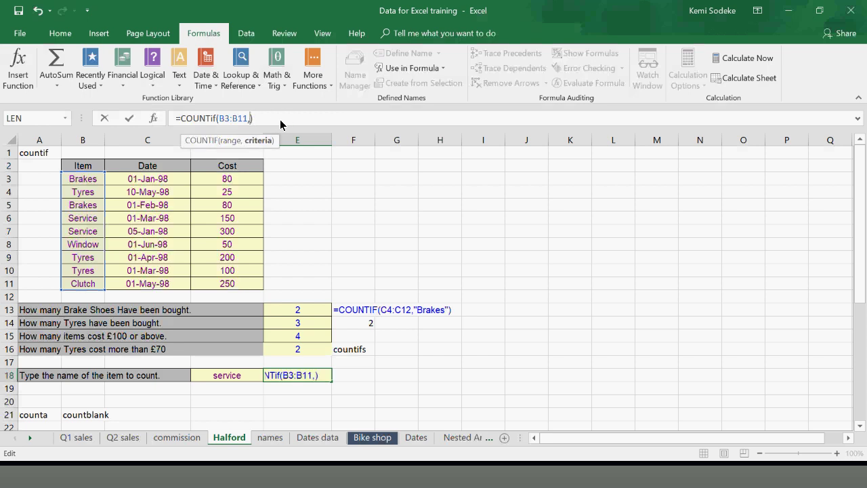
click(210, 375)
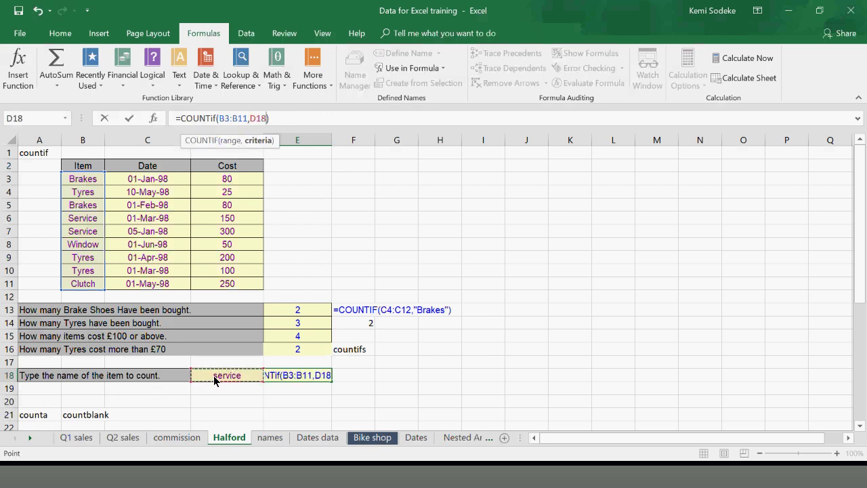
key(Return)
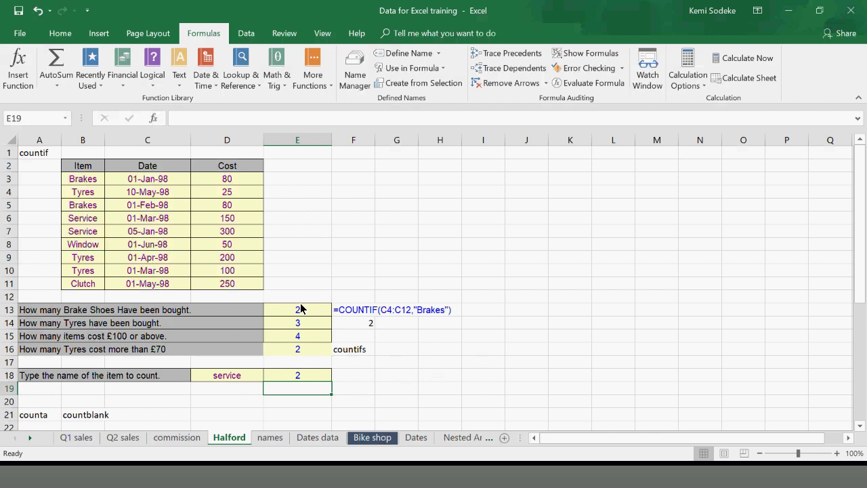
scroll(428, 348, down, 1)
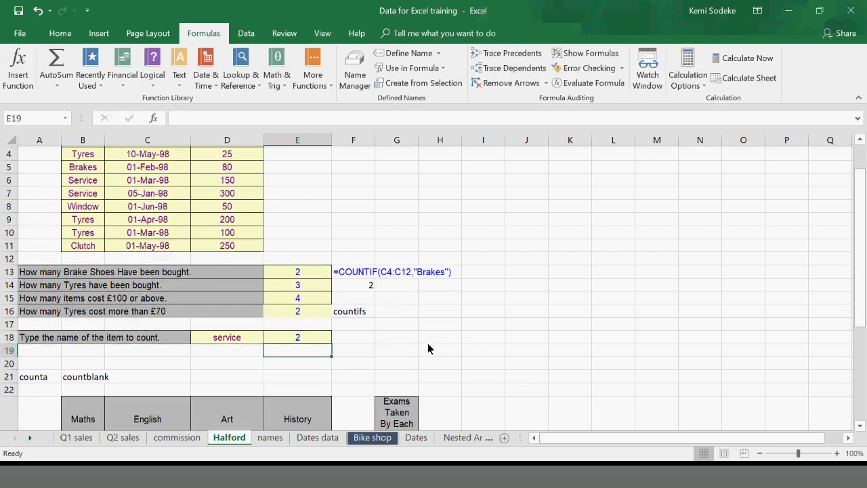
scroll(464, 325, down, 2)
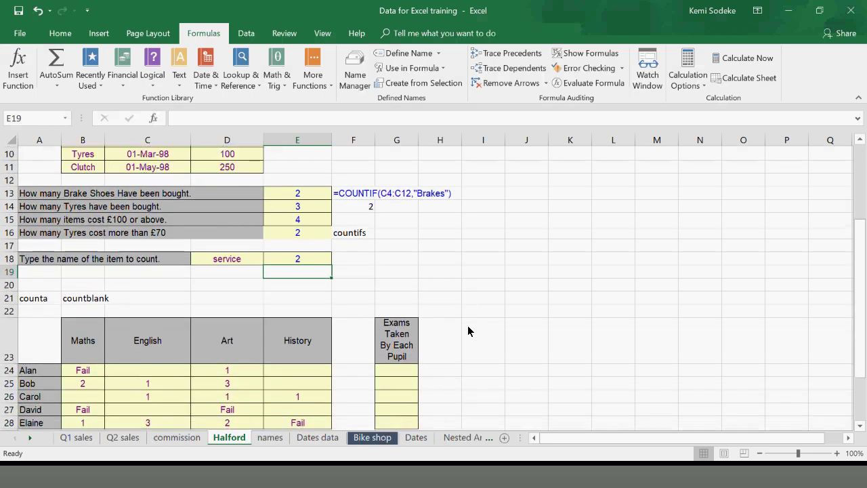
key(Up)
key(Right)
key(Right)
key(Right)
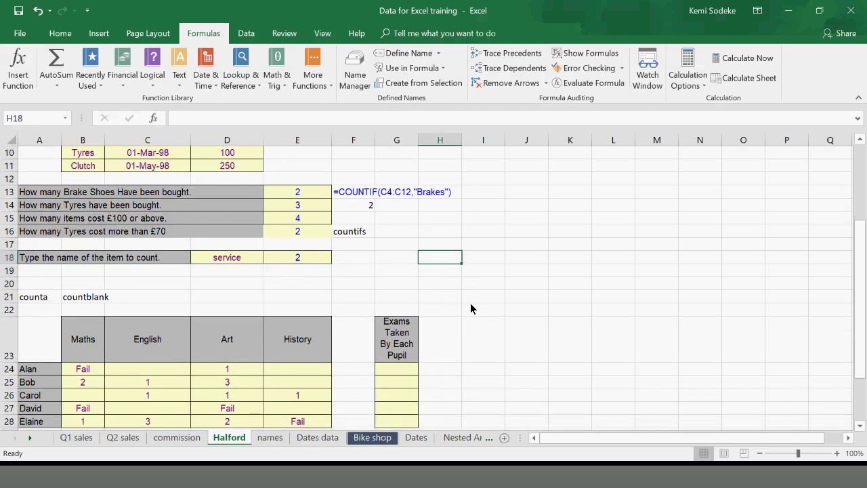
scroll(489, 305, down, 2)
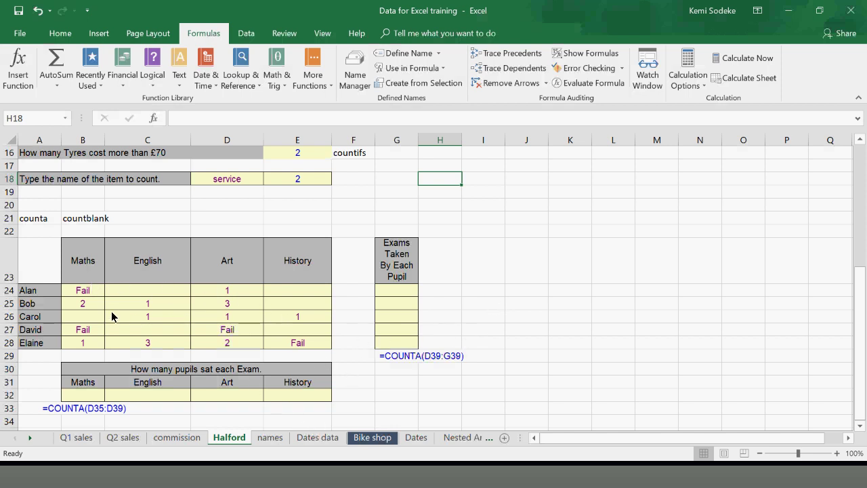
scroll(475, 324, up, 5)
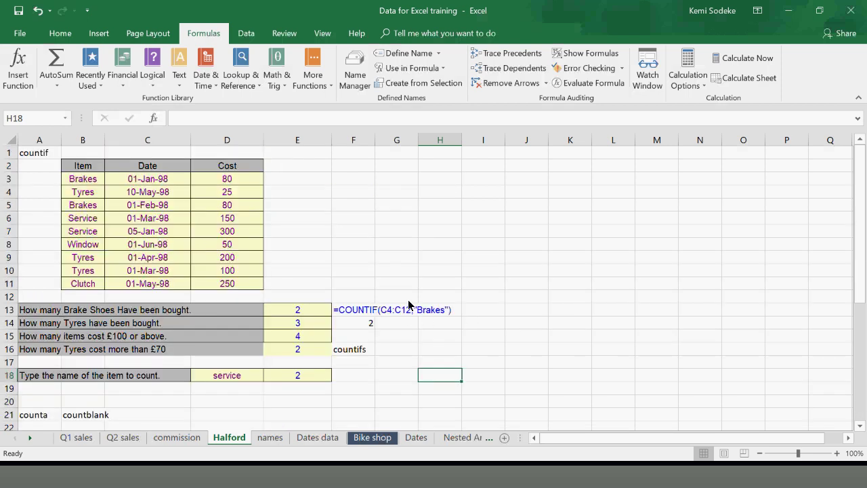
scroll(408, 305, down, 3)
scroll(205, 302, down, 1)
scroll(205, 303, down, 1)
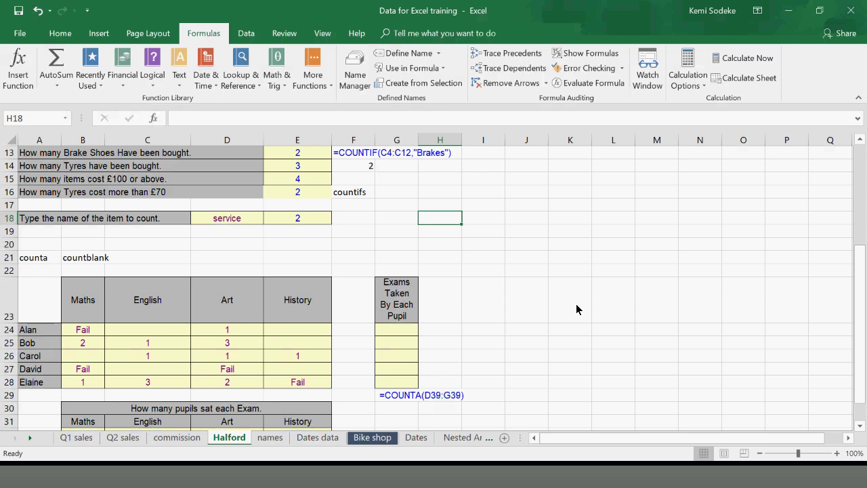
click(464, 290)
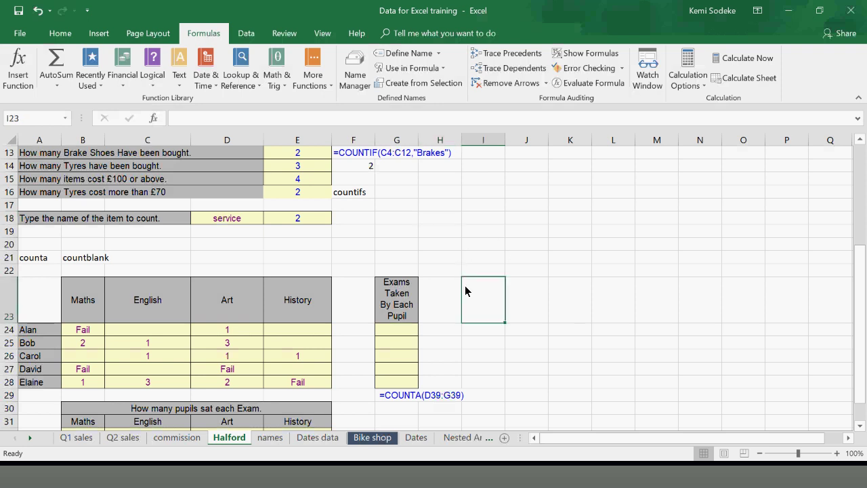
click(298, 217)
scroll(447, 271, up, 2)
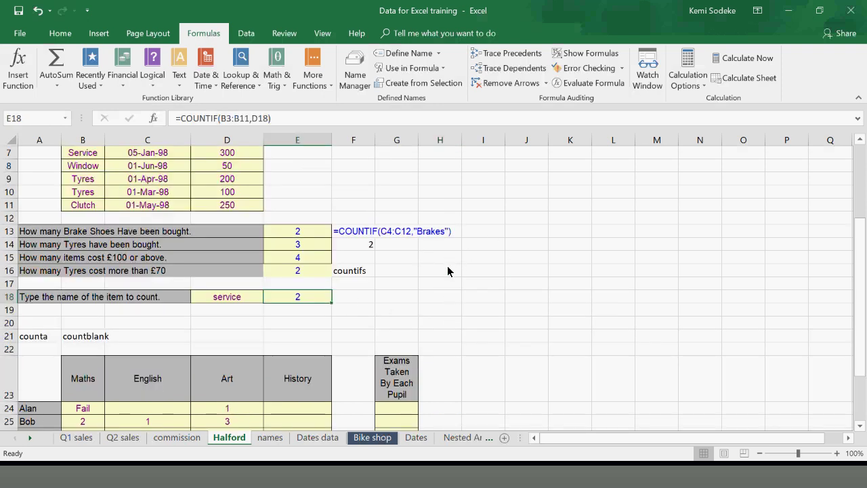
scroll(447, 271, up, 1)
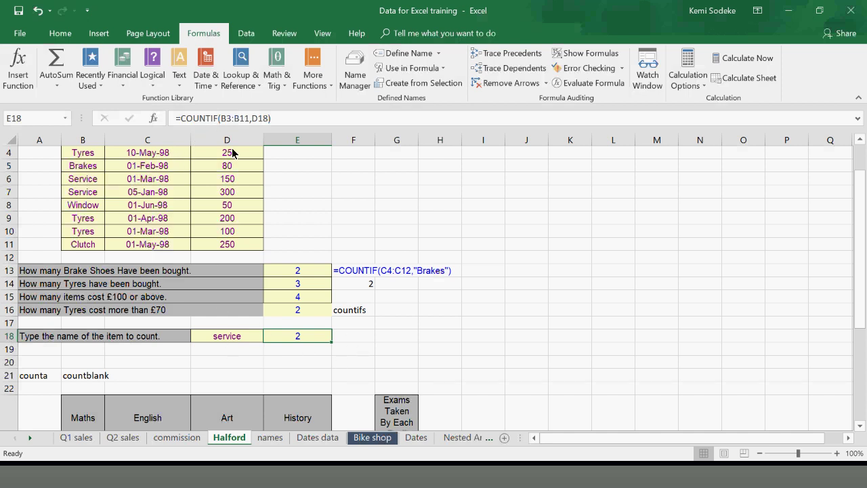
click(441, 339)
scroll(441, 339, down, 2)
click(302, 257)
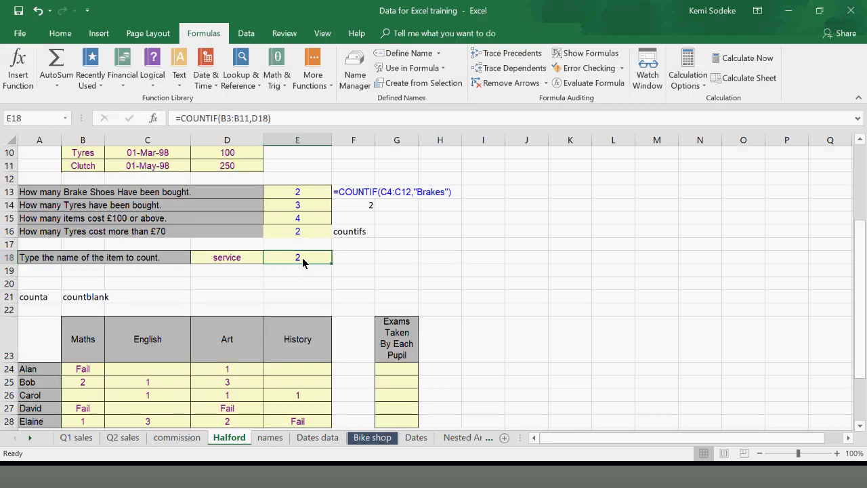
scroll(505, 345, down, 1)
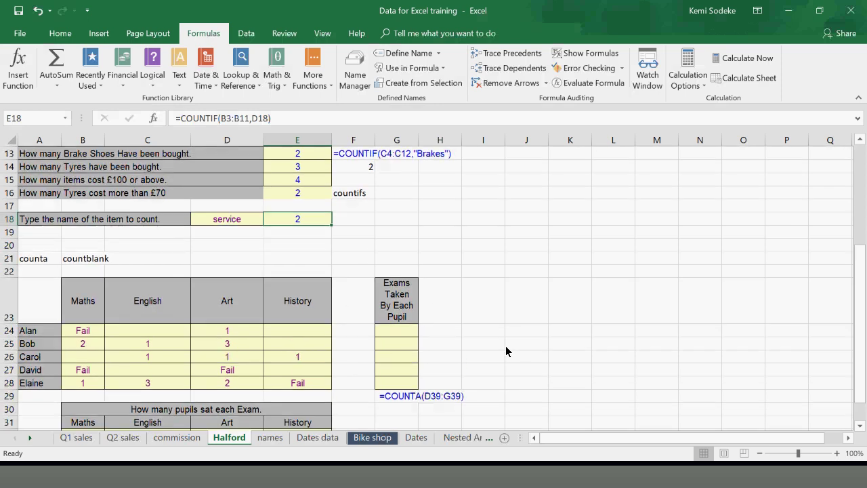
click(633, 477)
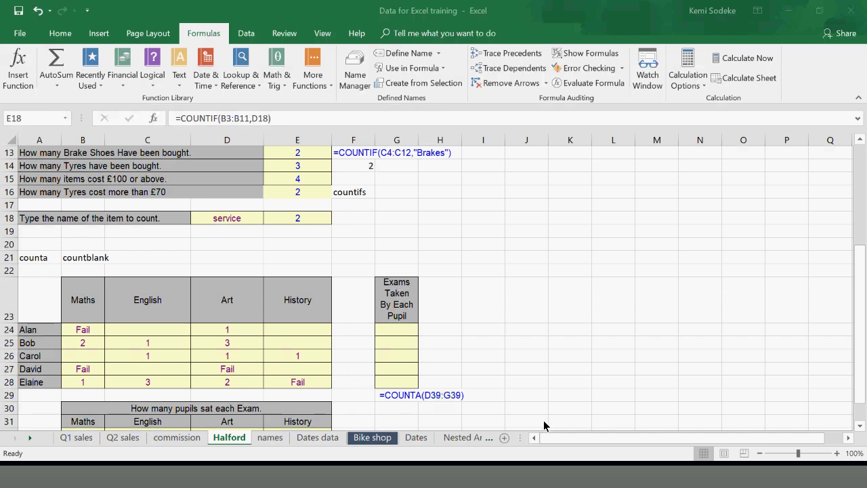
key(alt+Tab)
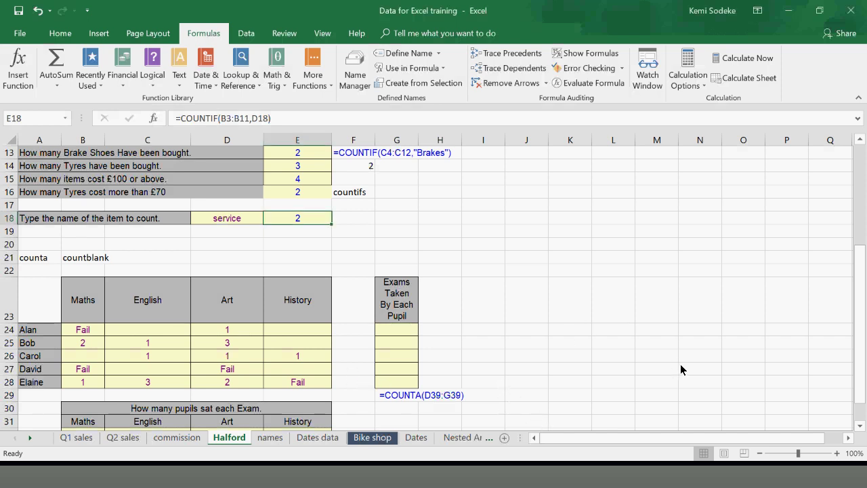
click(287, 257)
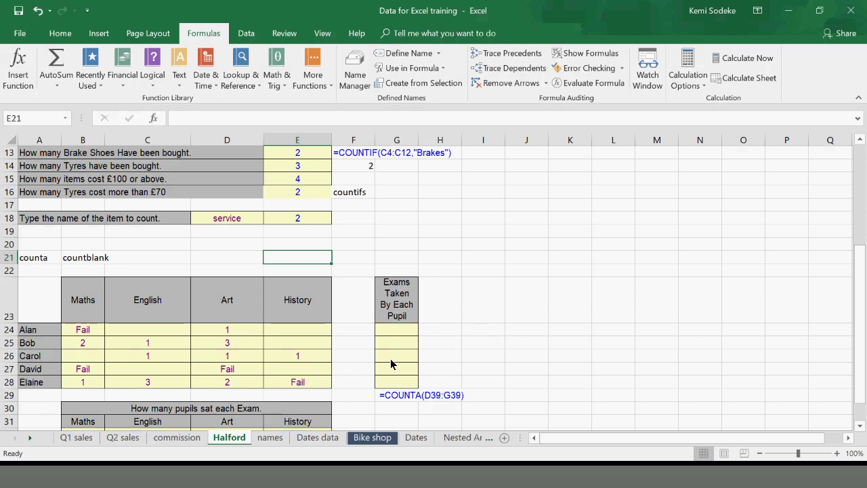
Enter =COUNTBLANK(B24:E24) in I24, giving 2 blank results for Alan
click(484, 329)
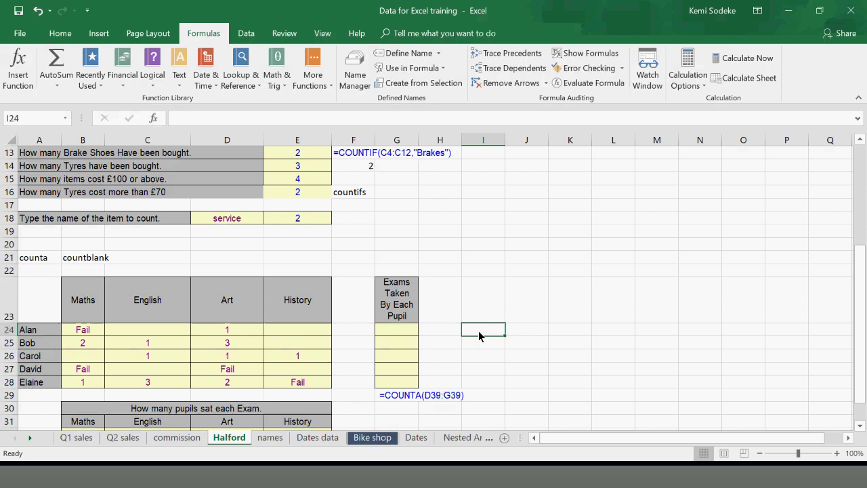
text(=co)
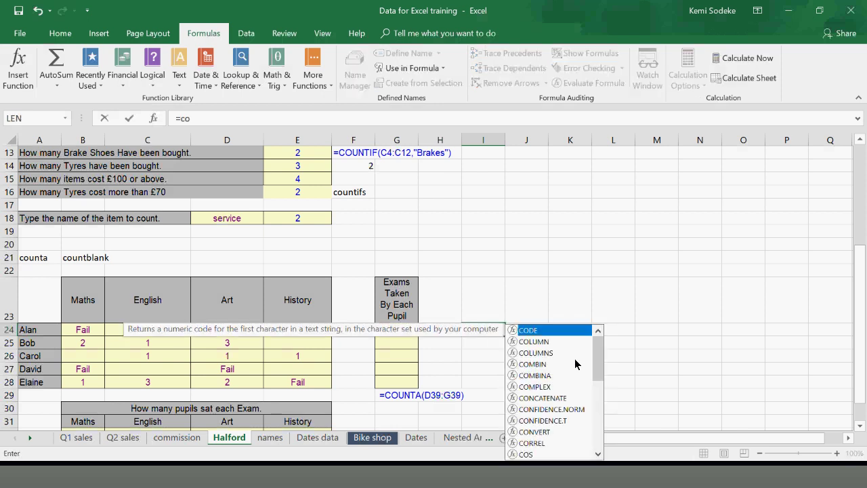
text(untblank)
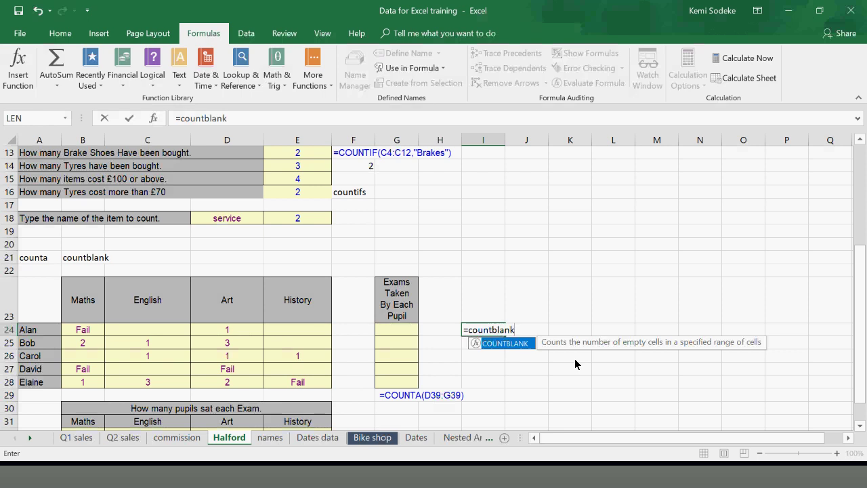
text(()
drag(69, 332, 307, 335)
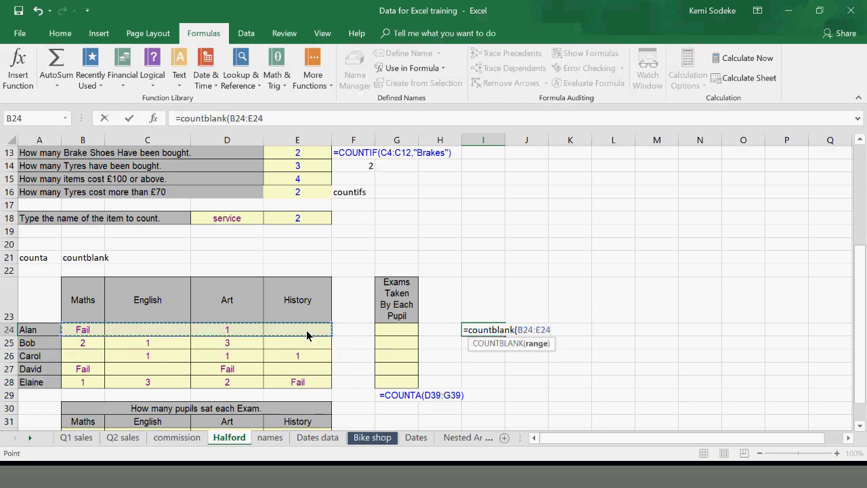
text())
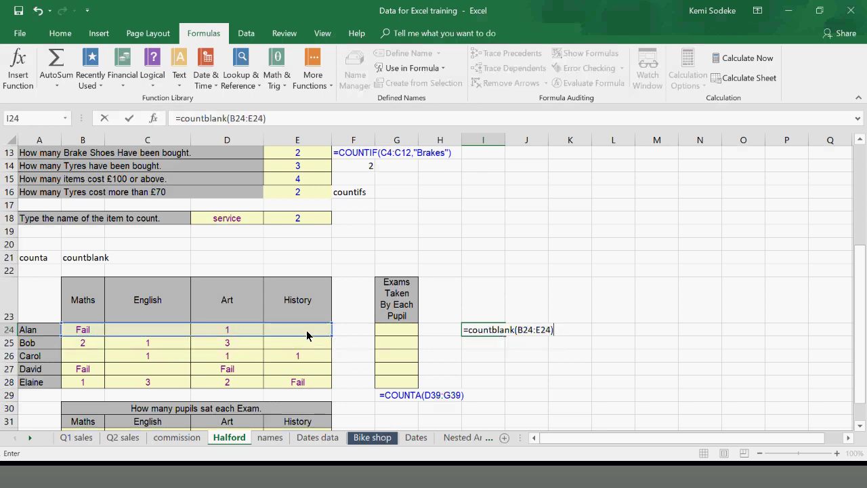
key(Return)
click(485, 329)
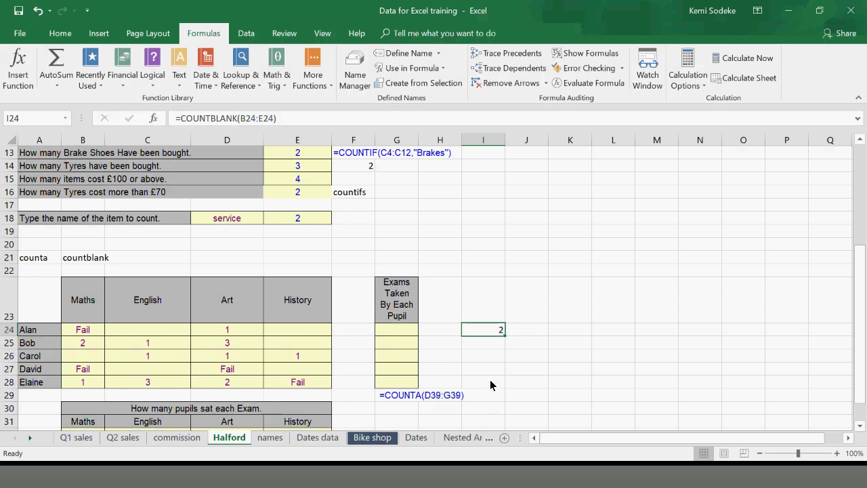
Enter =COUNTA(B24:E24) in G24 for Alan's exams-taken count
click(398, 332)
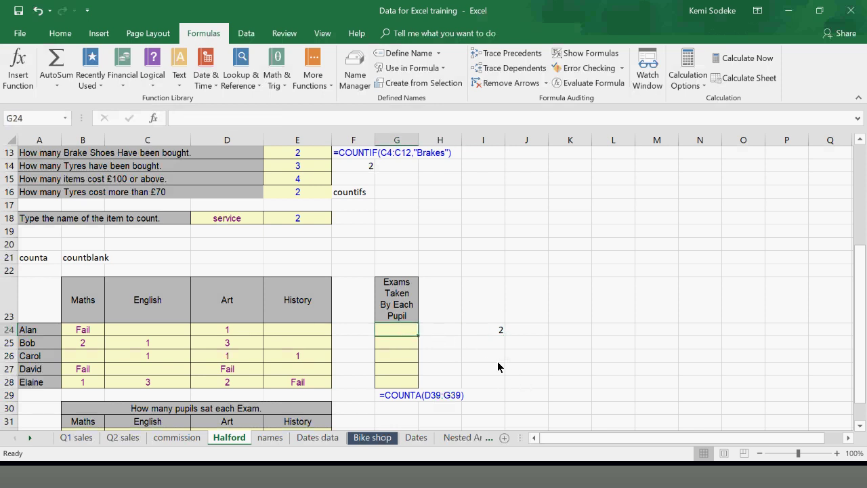
text(=count)
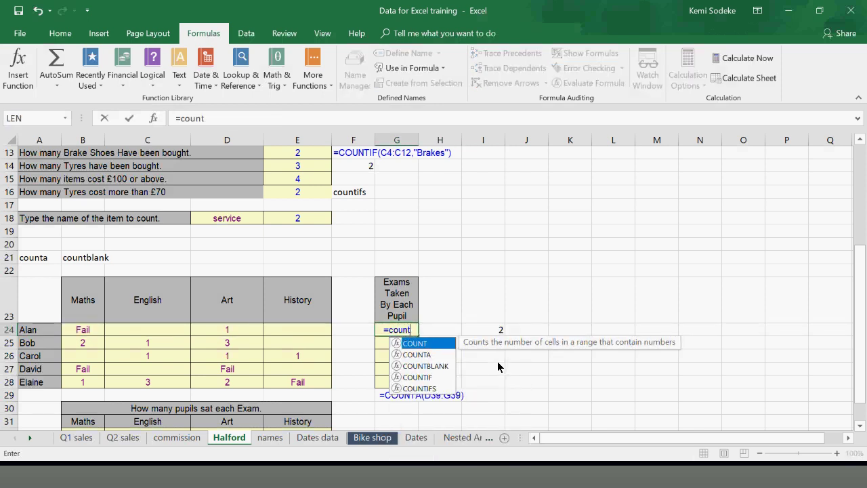
text(a()
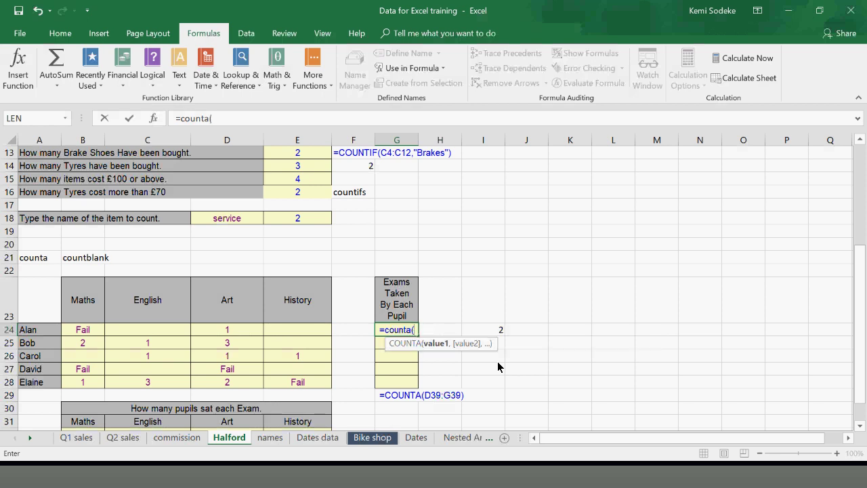
drag(84, 330, 290, 335)
text())
key(Return)
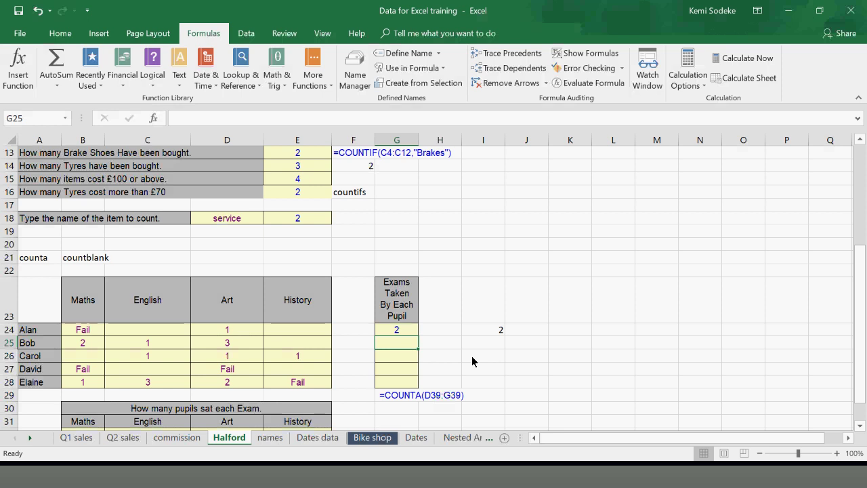
Enter =COUNT(B24:E24) in H24, giving 1, and compare entries B24 and D24
click(434, 331)
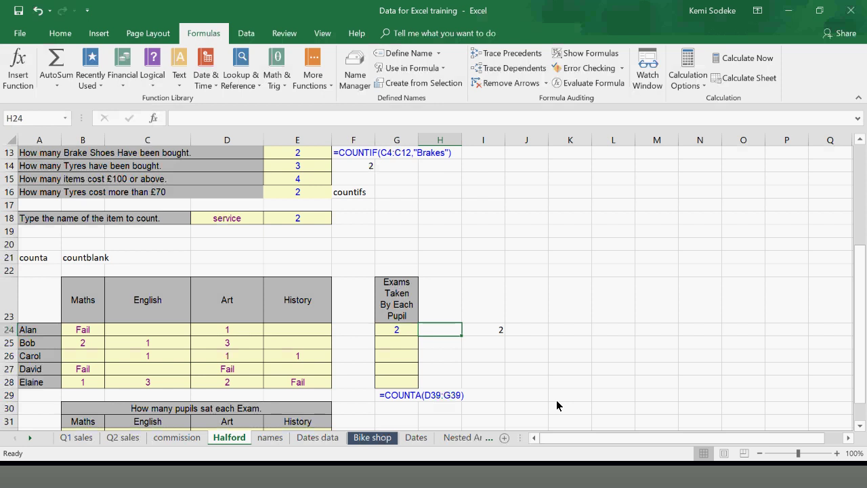
text(=count)
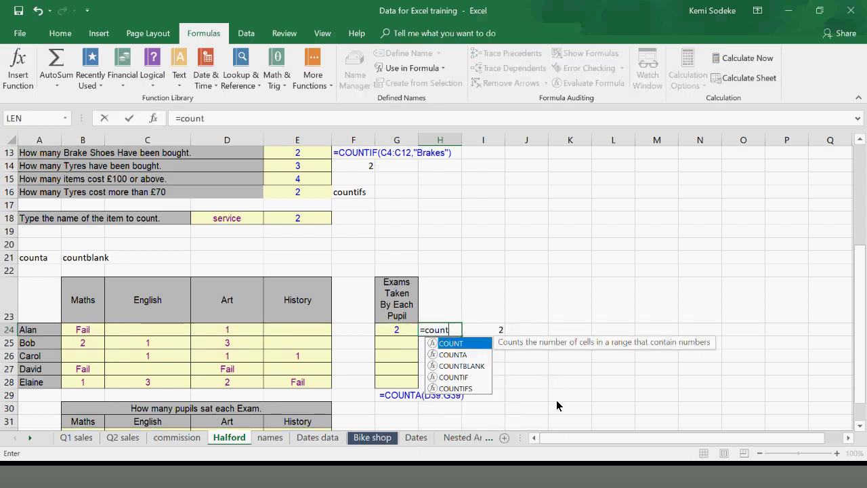
text(()
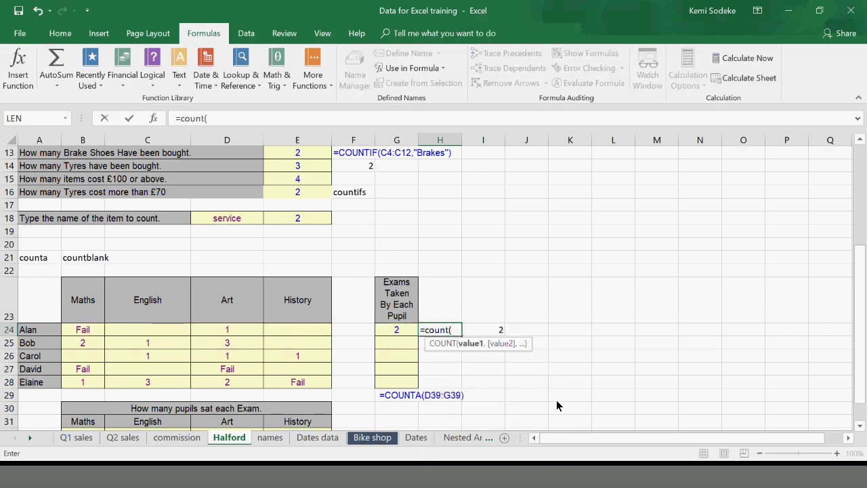
click(87, 331)
drag(85, 337, 289, 332)
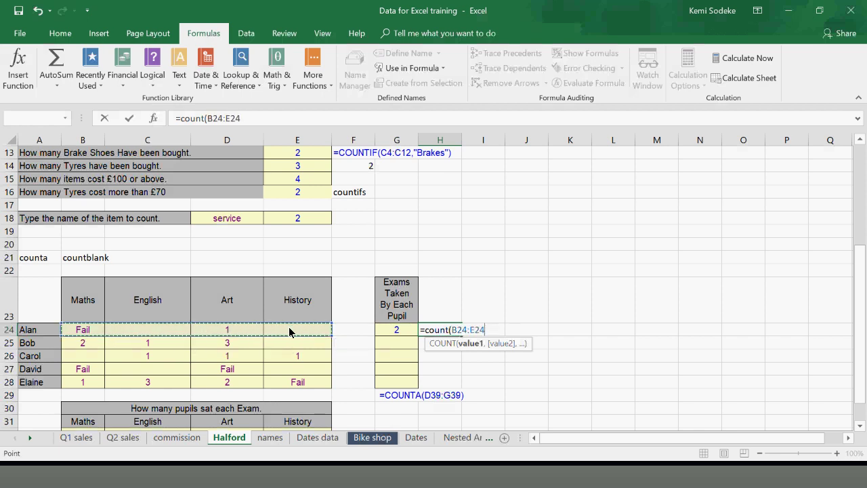
text())
key(Return)
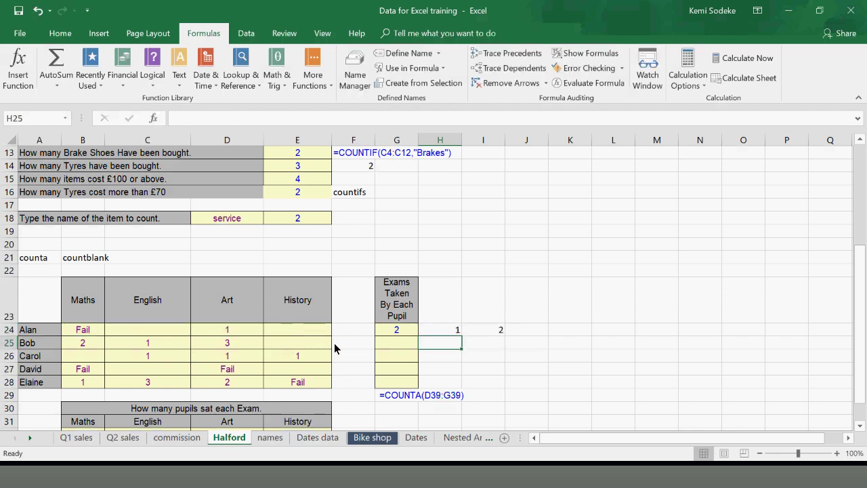
click(453, 330)
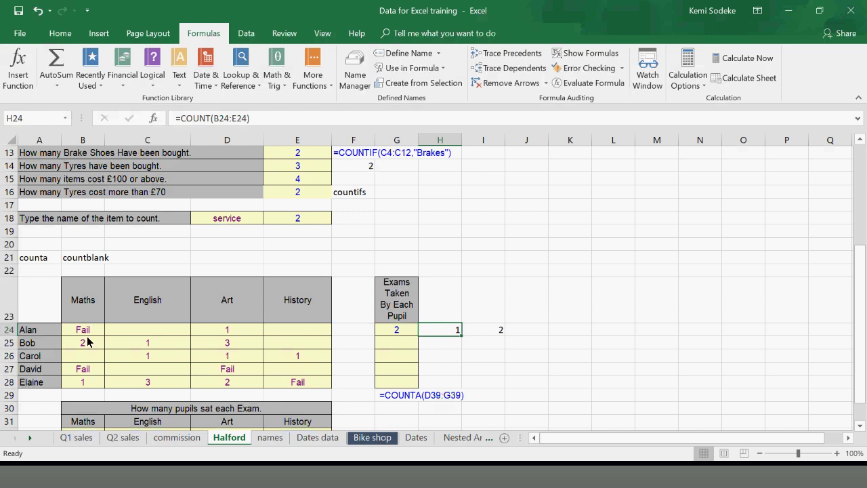
click(87, 332)
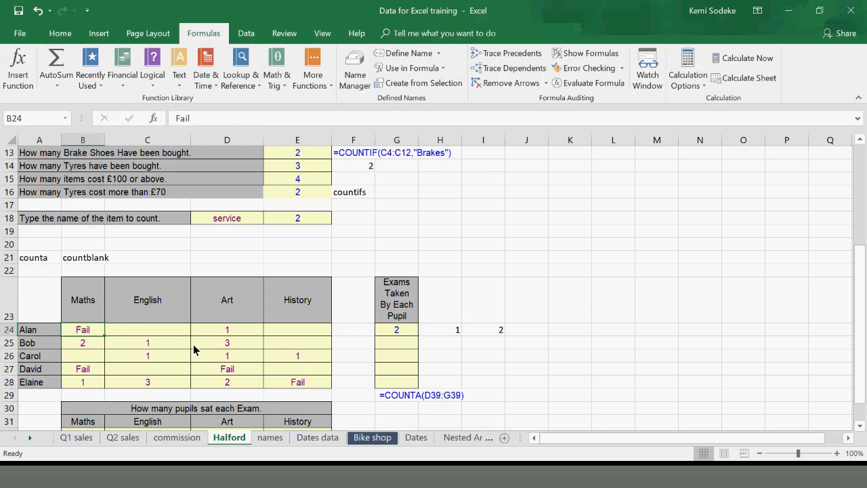
click(229, 332)
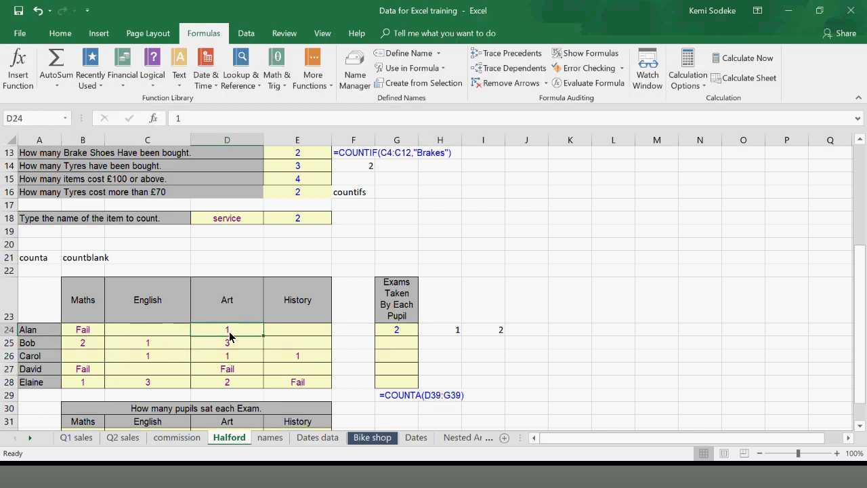
Fill G24's COUNTA formula down to G28, giving 2, 3, 3, 2 and 4
click(401, 329)
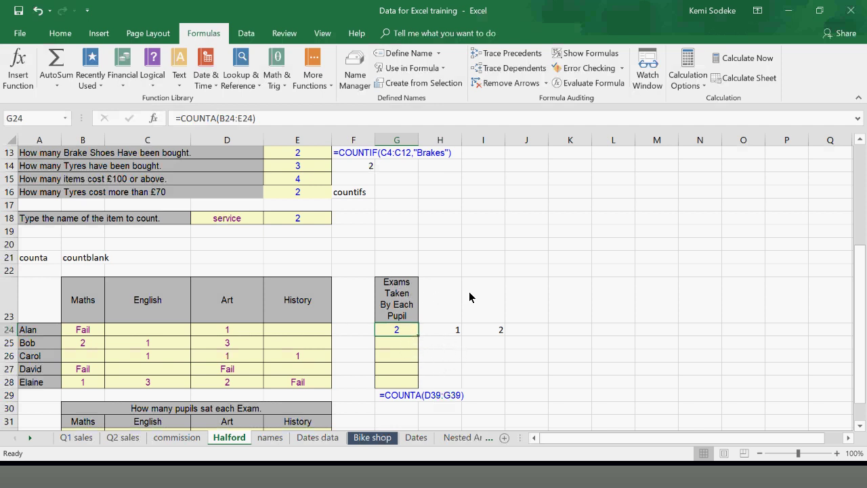
drag(419, 336, 415, 392)
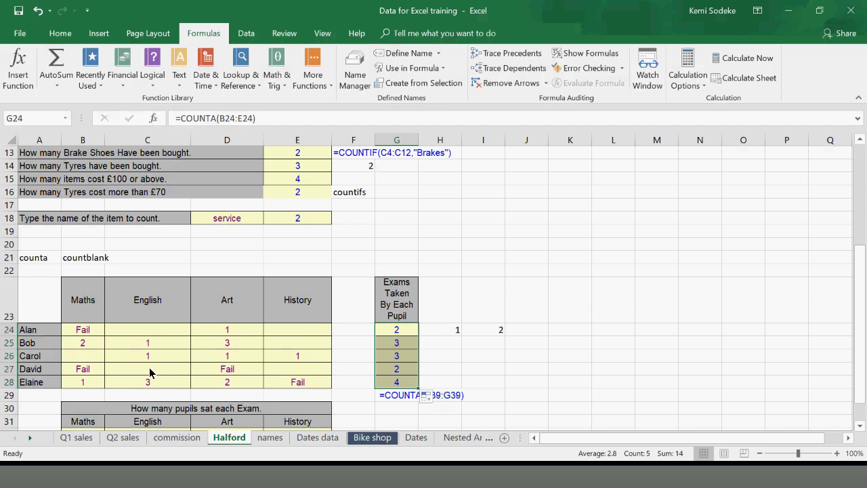
click(481, 372)
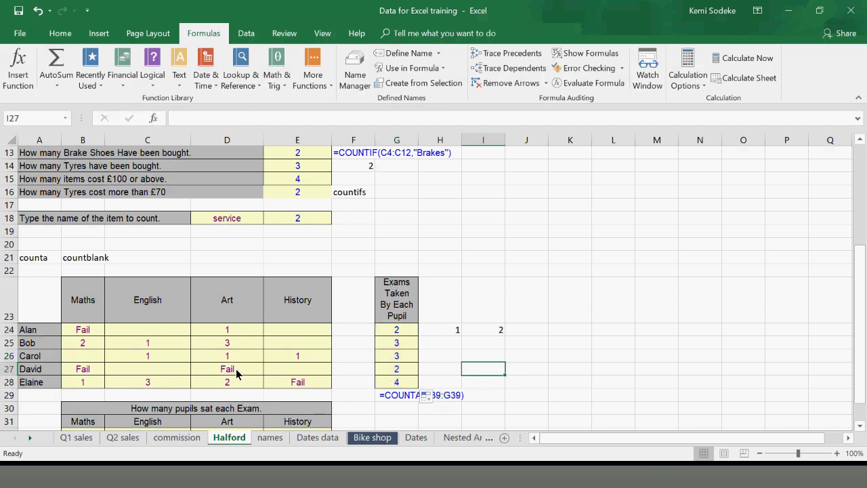
Enter =COUNTA(B24:B28) in B32 to count pupils taking Maths
click(402, 370)
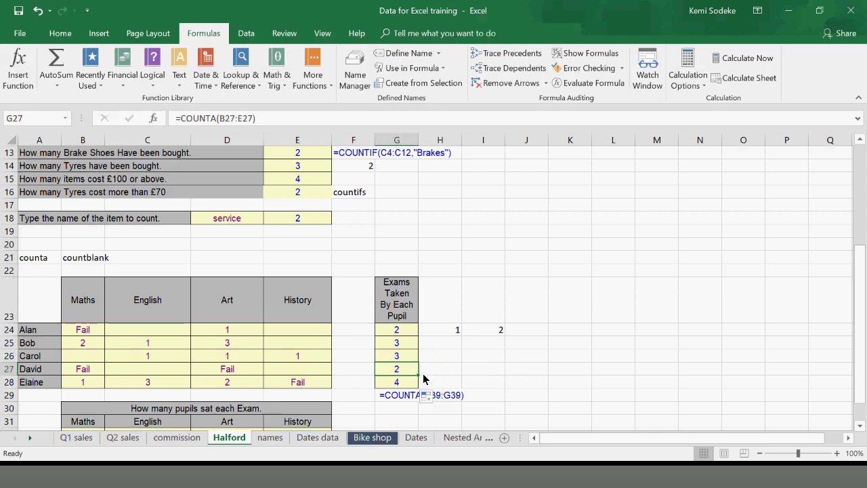
scroll(518, 385, down, 1)
scroll(517, 385, down, 1)
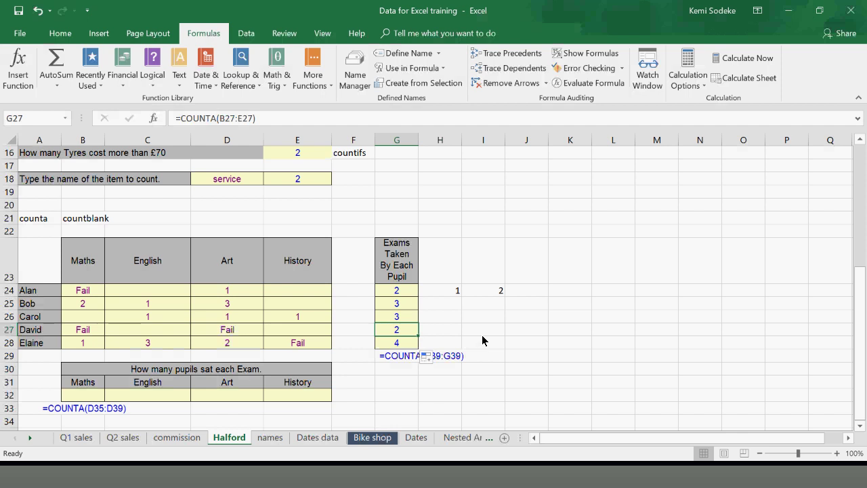
scroll(483, 339, down, 1)
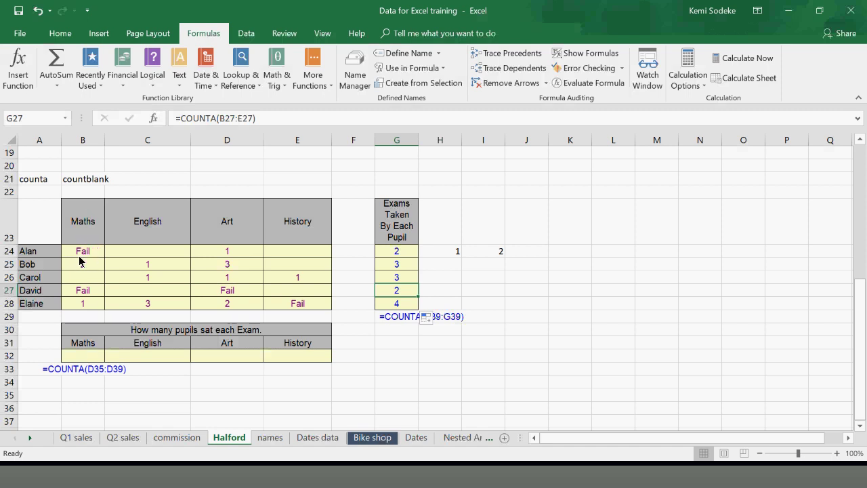
click(90, 357)
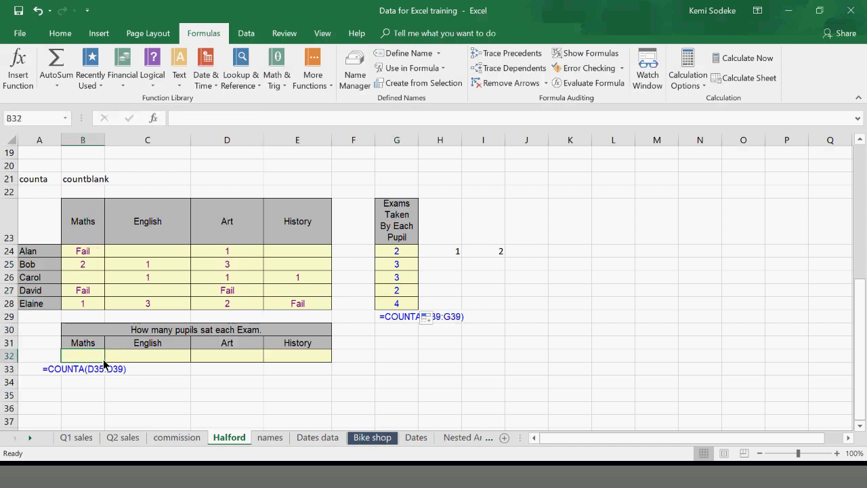
text(=c)
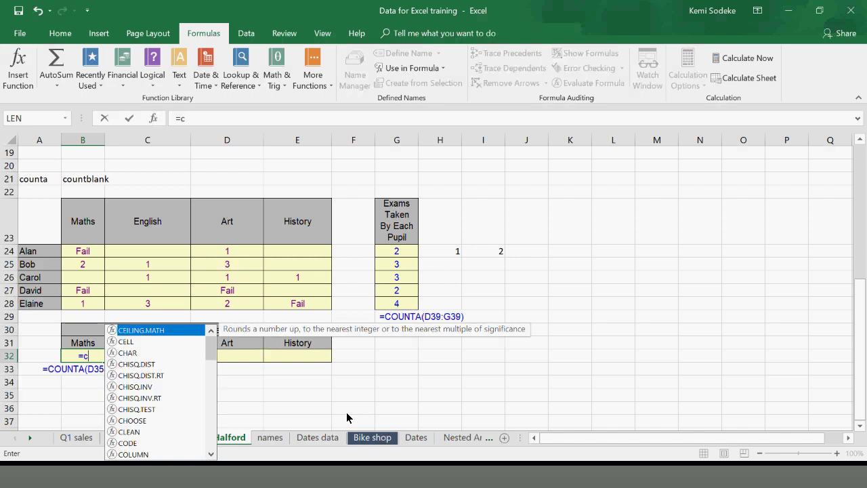
text(ounta)
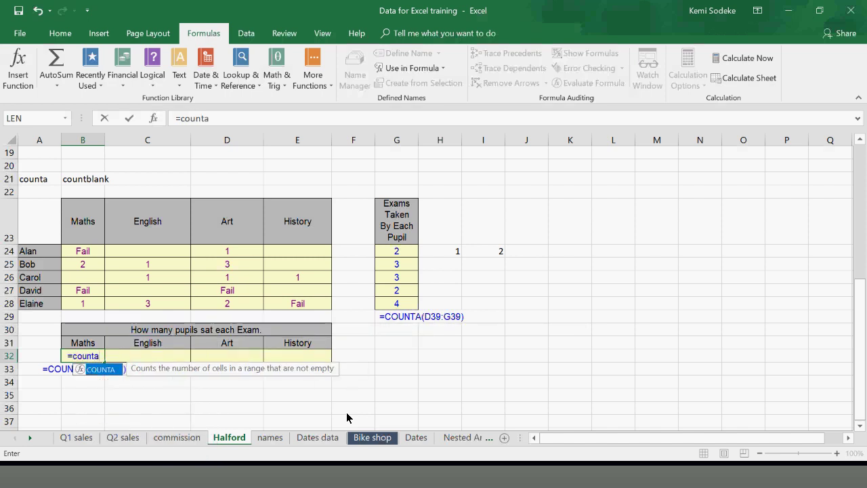
text(()
drag(73, 256, 78, 307)
key(Return)
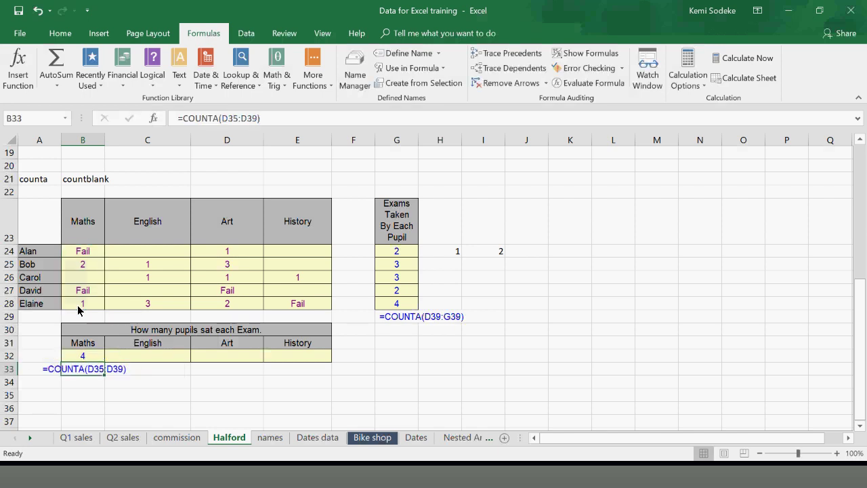
Fill B32 across to E32, giving 4, 3, 5 and 2
click(84, 356)
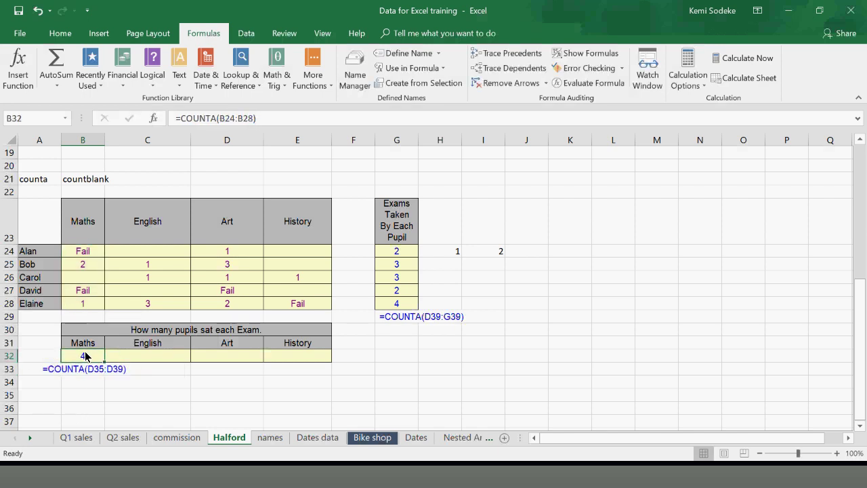
drag(104, 367, 315, 370)
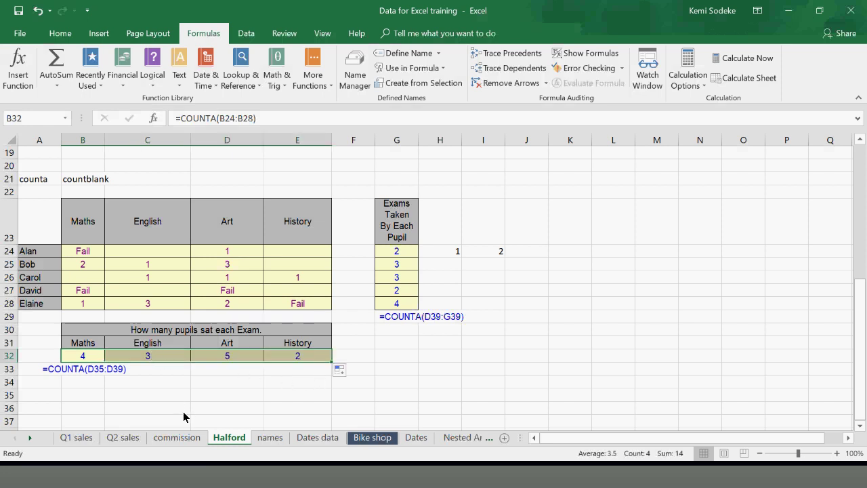
click(156, 356)
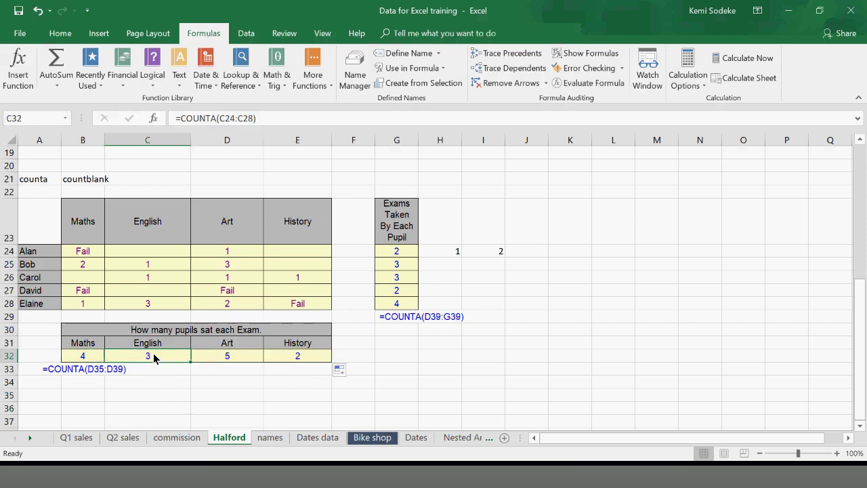
click(228, 359)
click(292, 358)
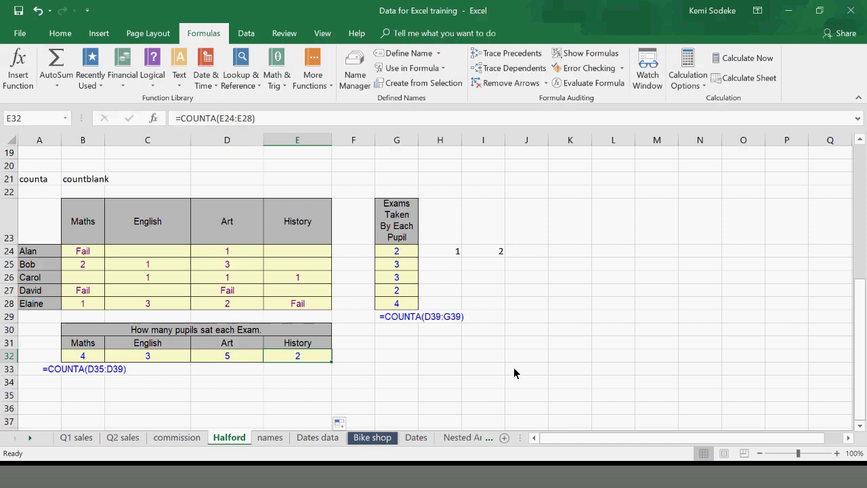
Put the heading 'Sumif' in cell F1, next to the countif items table
scroll(515, 372, up, 3)
scroll(509, 366, up, 3)
scroll(505, 361, down, 3)
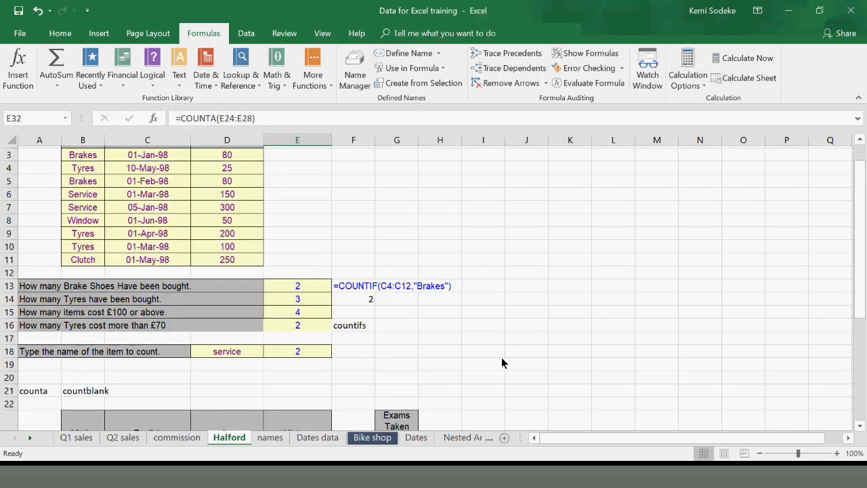
scroll(498, 355, down, 3)
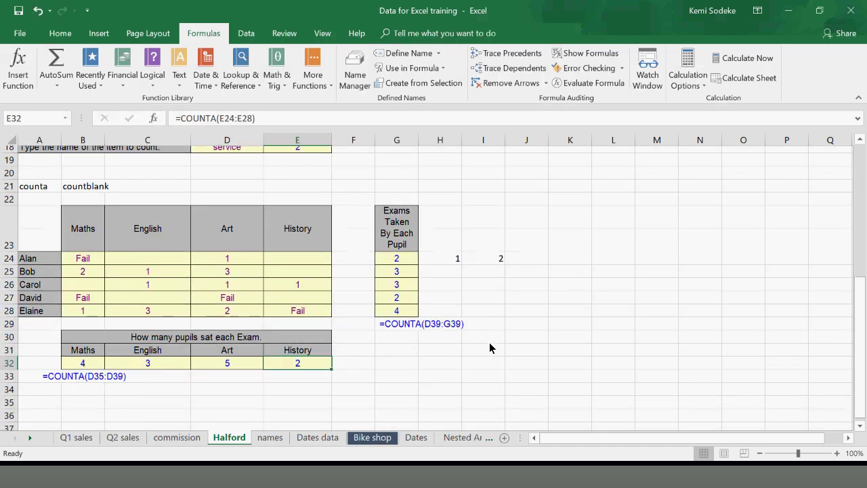
scroll(485, 342, down, 2)
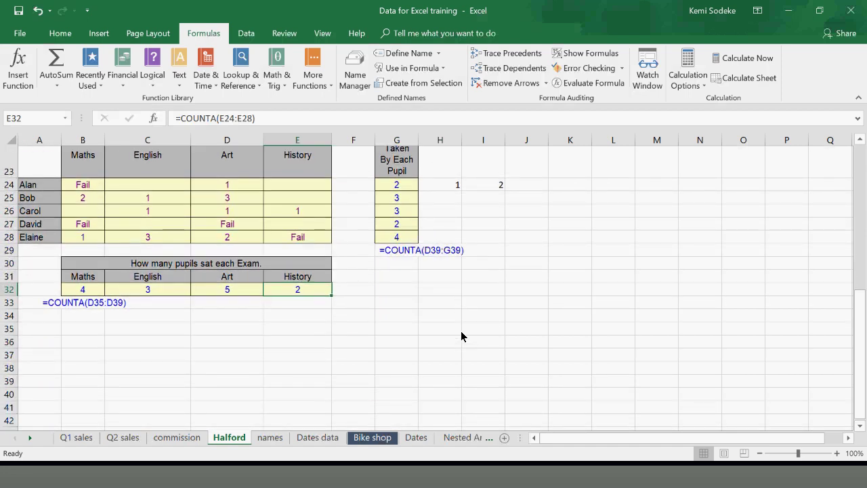
scroll(461, 331, down, 1)
scroll(488, 352, up, 8)
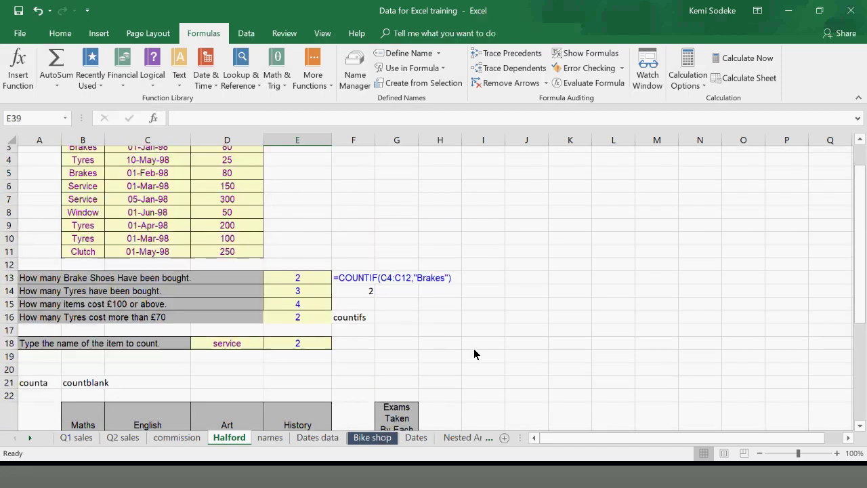
scroll(475, 354, up, 1)
scroll(475, 353, up, 1)
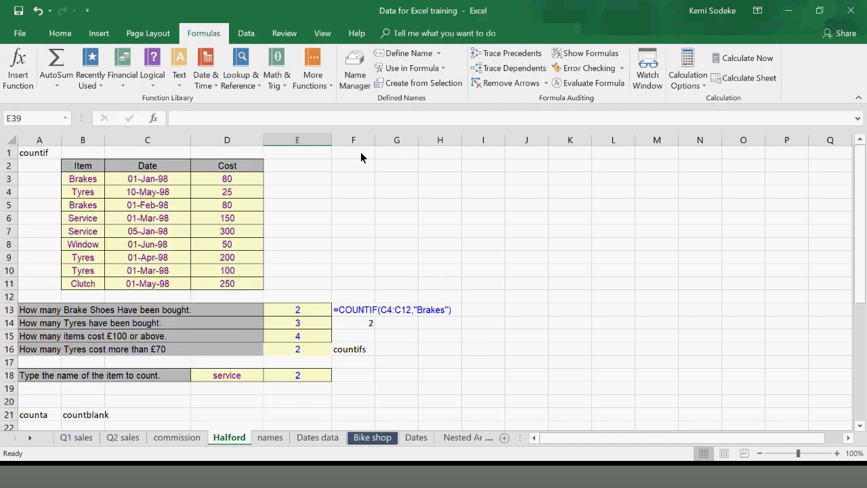
click(360, 152)
text(Sumif)
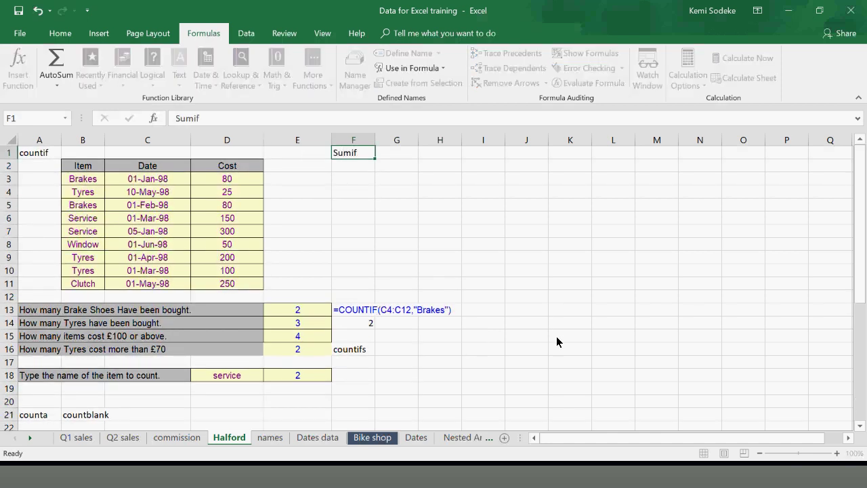
key(Return)
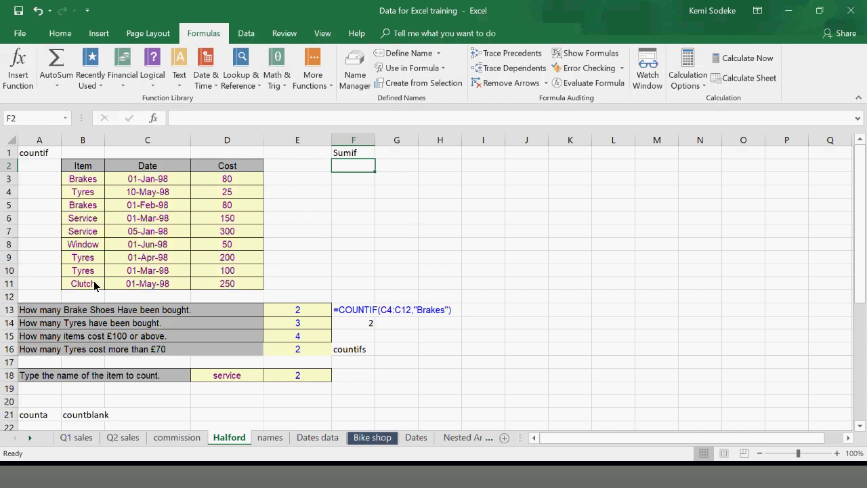
Enter the label 'Items costing more than £200' in G1 beside the Sumif heading
drag(84, 170, 230, 286)
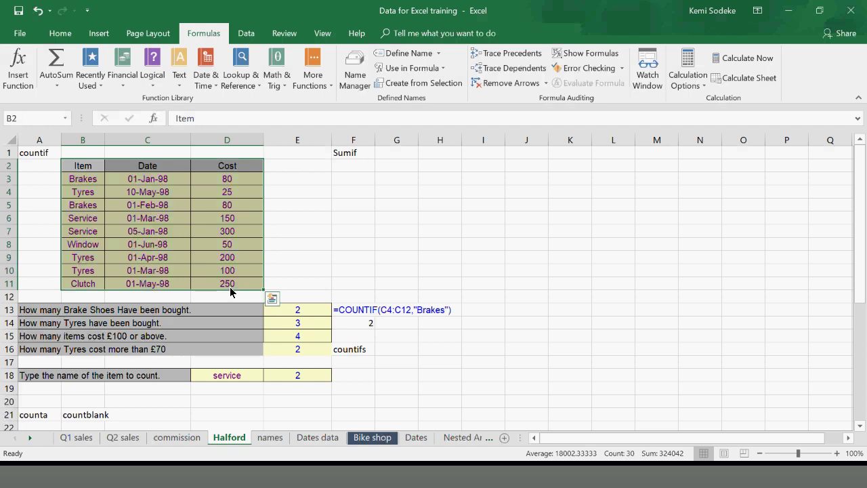
click(350, 165)
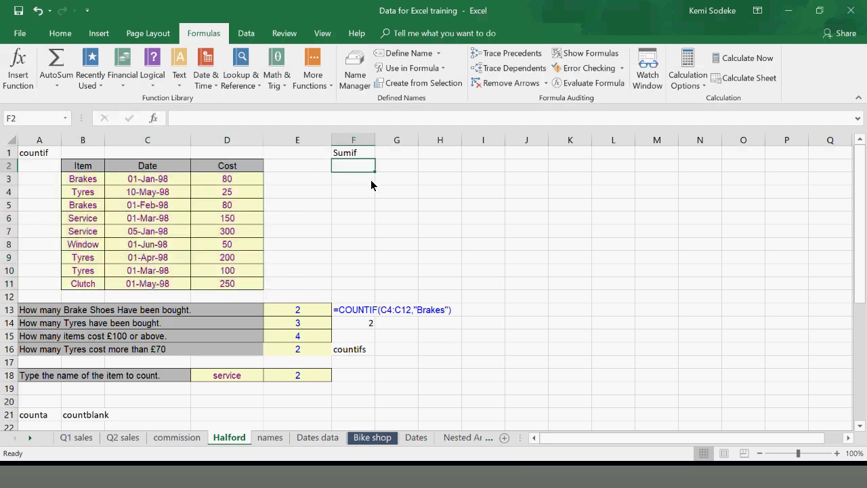
click(397, 152)
key(F2)
text(Ite)
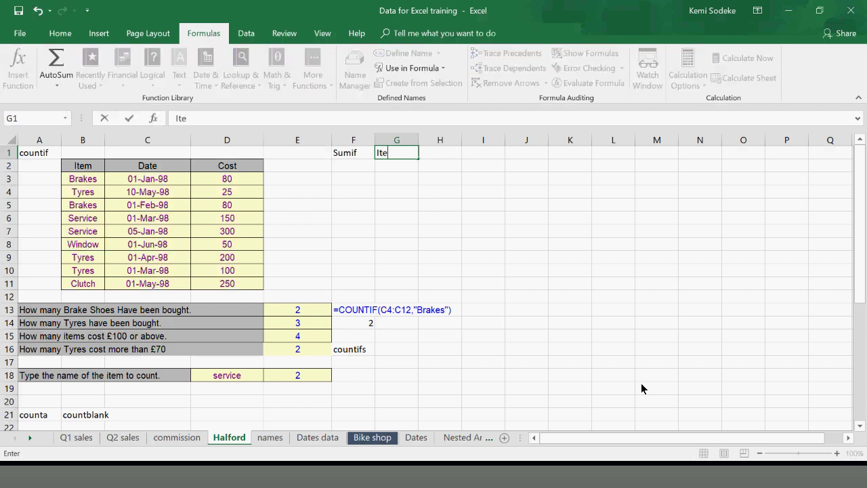
text(ms costing more ha)
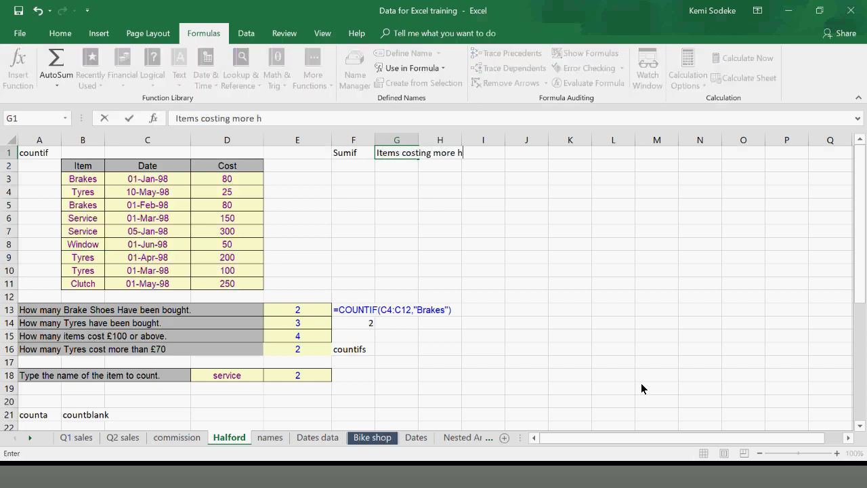
key(BackSpace)
key(BackSpace)
text(than £200)
key(Return)
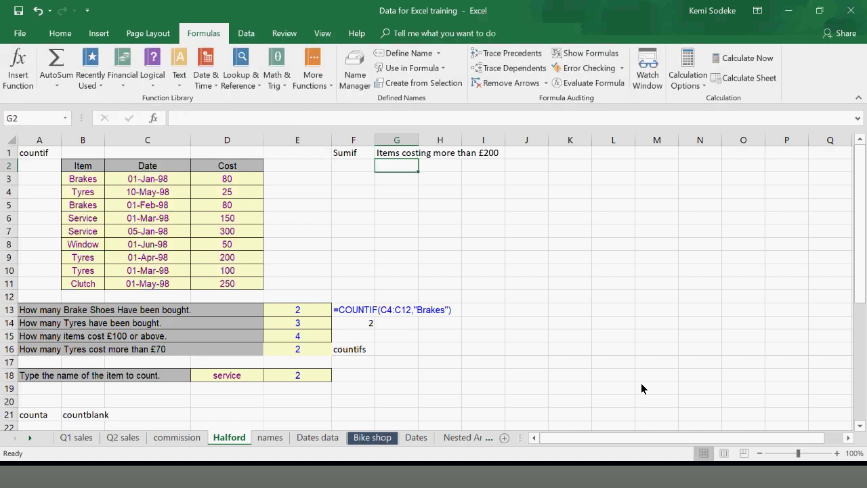
click(351, 167)
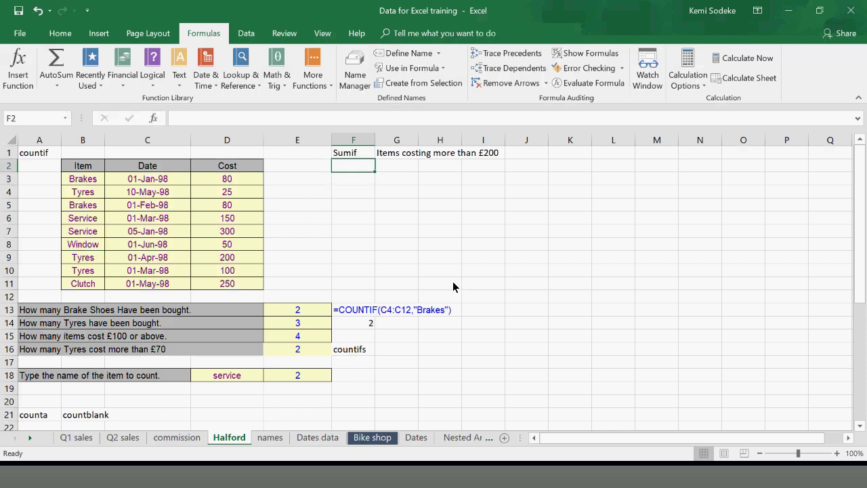
Start a SUMIF formula in F2 using the Cost cells D3:D11 as the range
text(=)
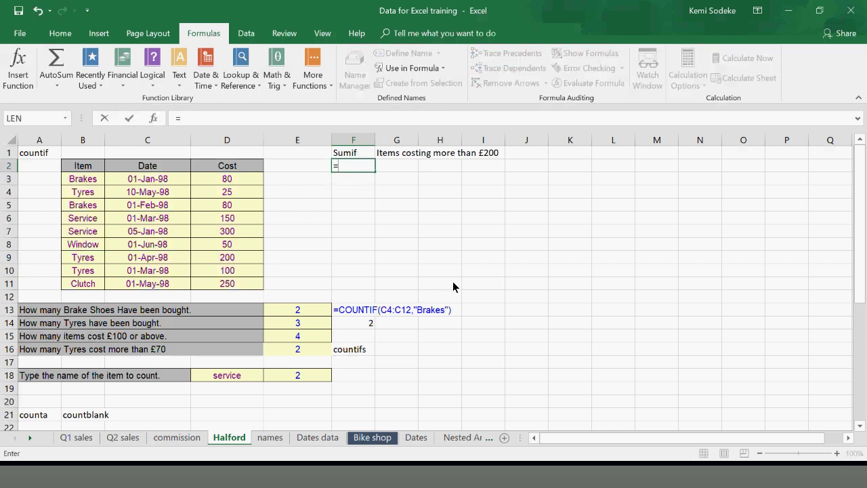
text(sumif)
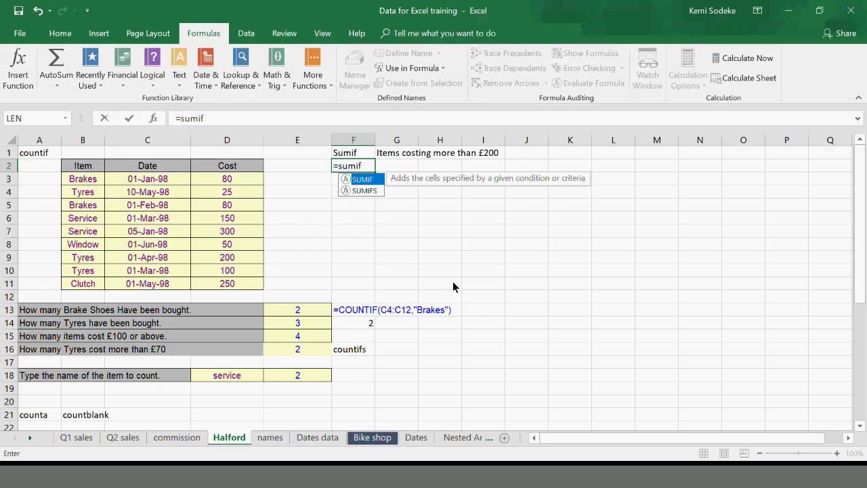
click(153, 118)
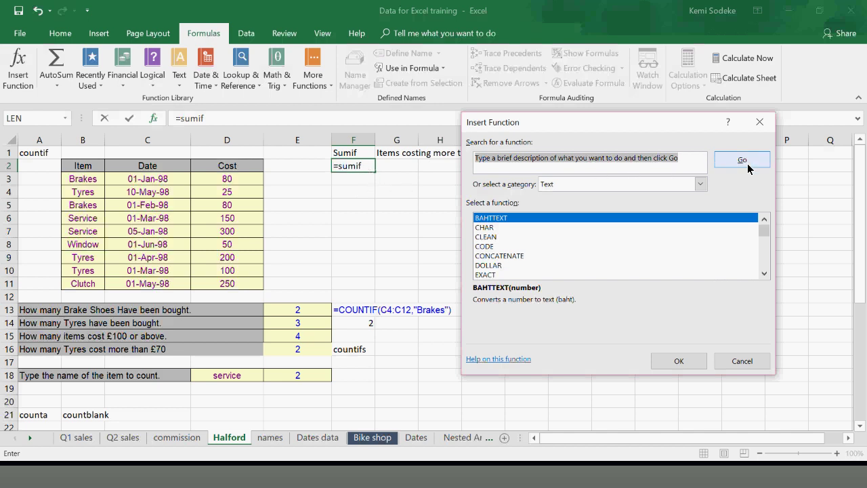
click(741, 360)
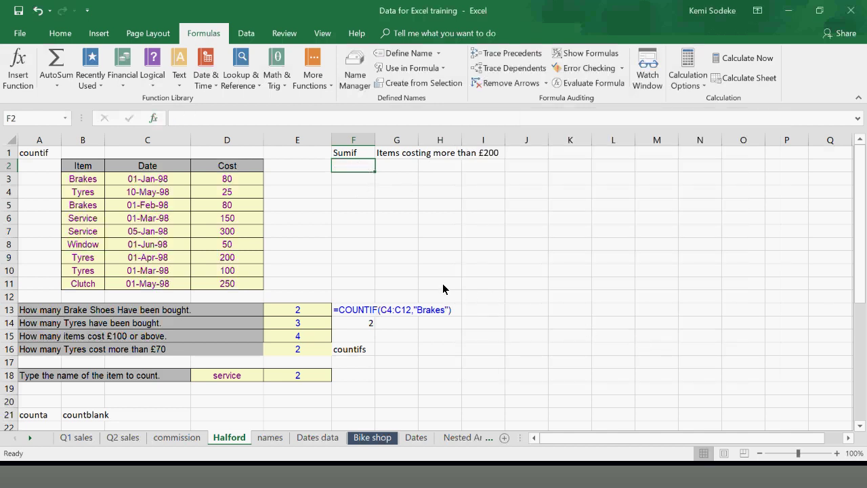
text(=)
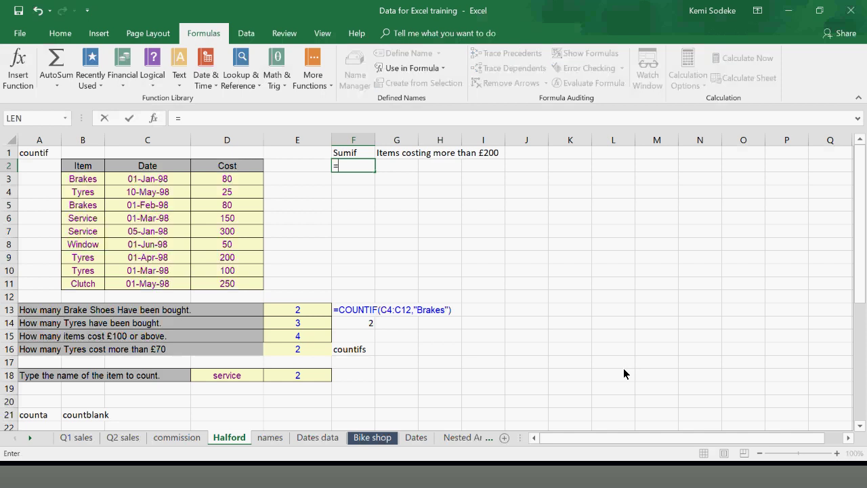
text(sum)
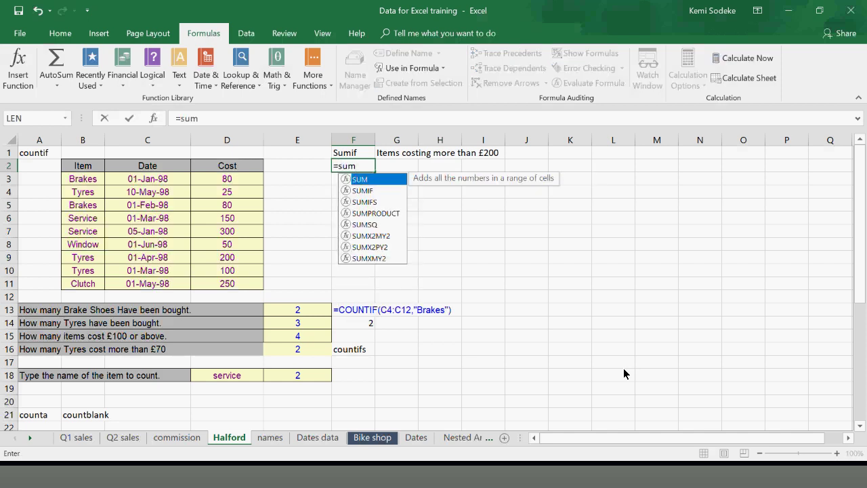
text(if()
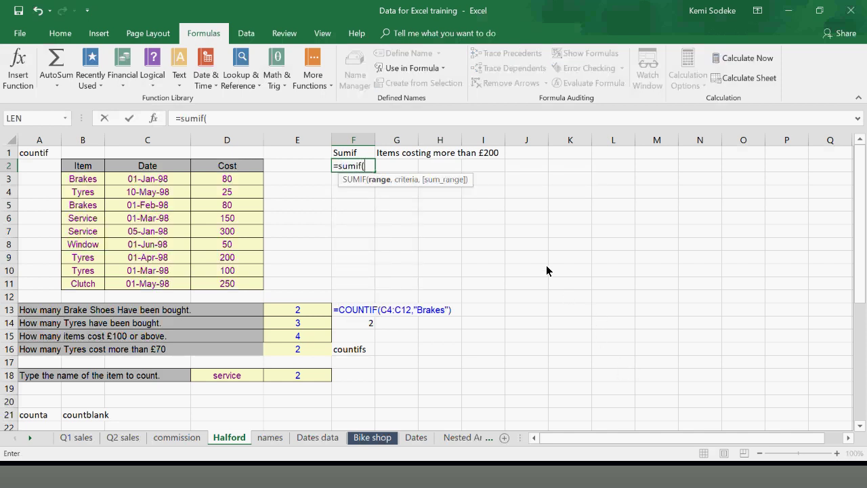
click(233, 183)
drag(233, 183, 230, 285)
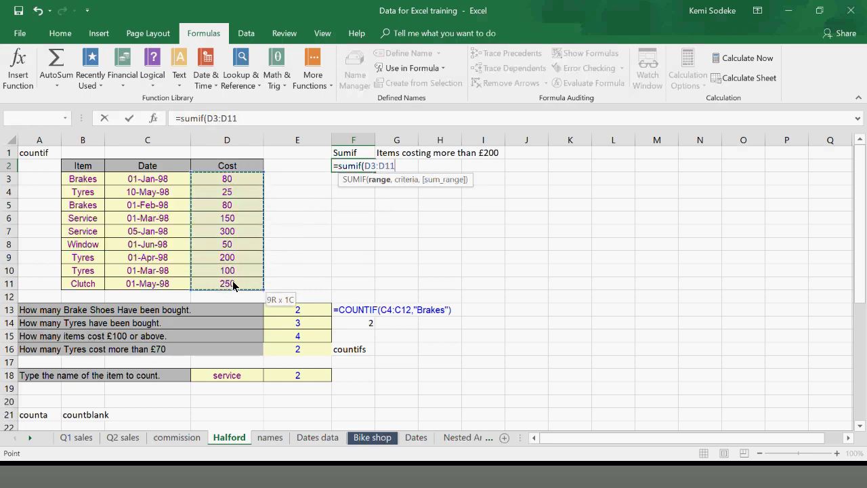
text(,)
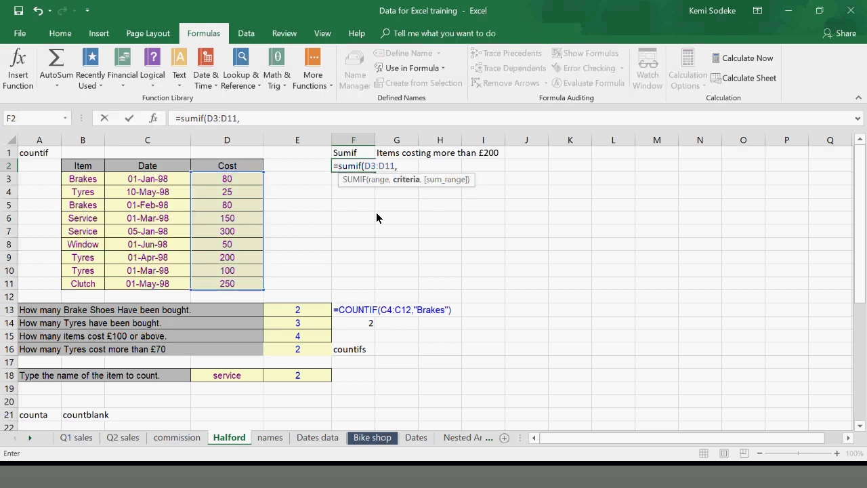
Set the SUMIF criteria to >200 and finish the formula, giving 550
click(154, 118)
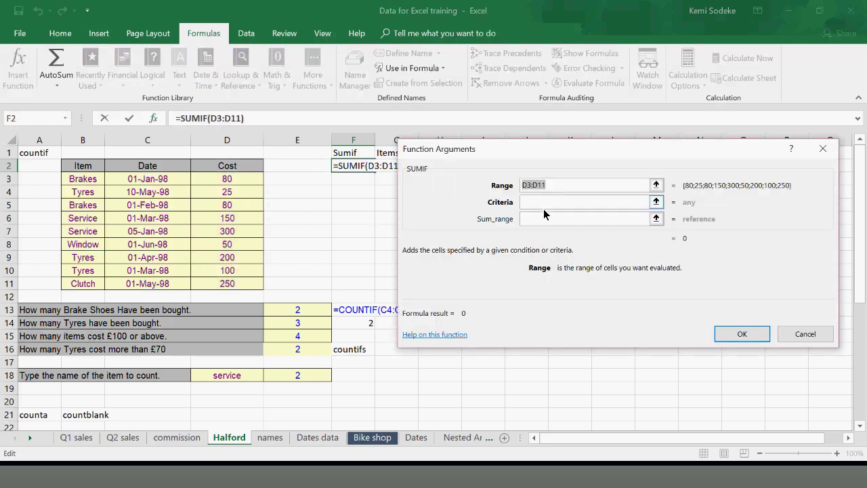
click(547, 203)
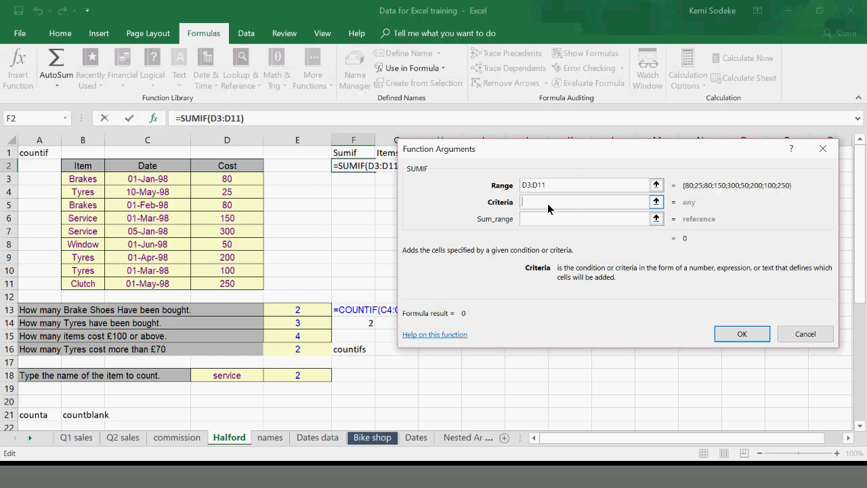
text(>)
drag(566, 155, 564, 200)
text(200)
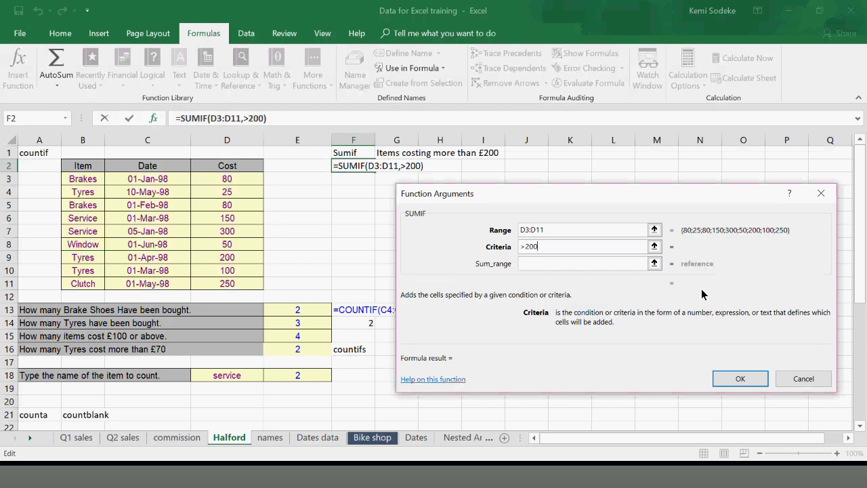
click(748, 383)
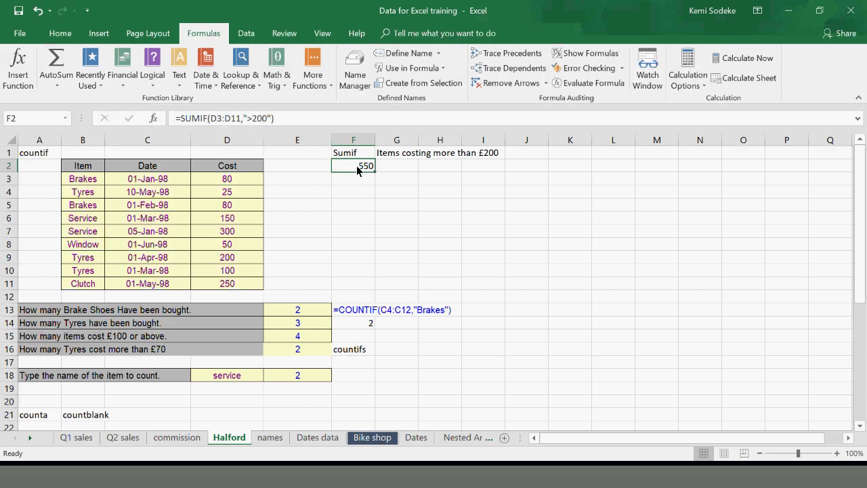
Select the 300 and 250 costs to confirm they sum to 550
click(241, 220)
click(232, 231)
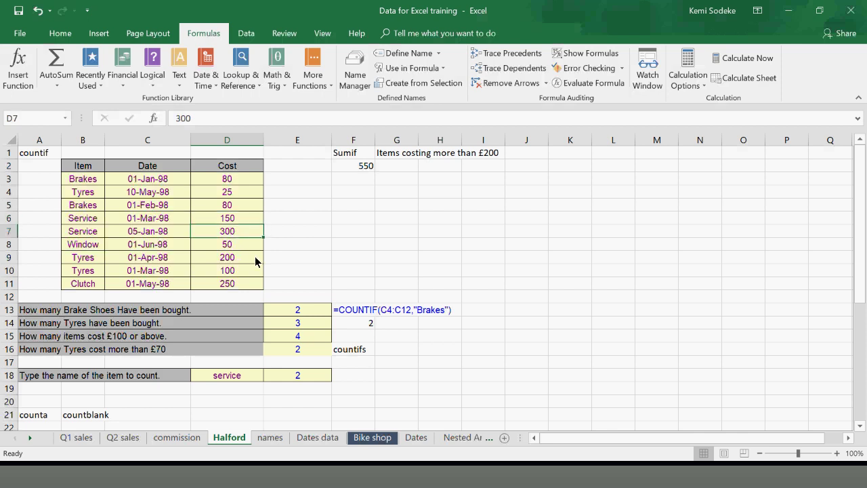
ctrl+click(237, 283)
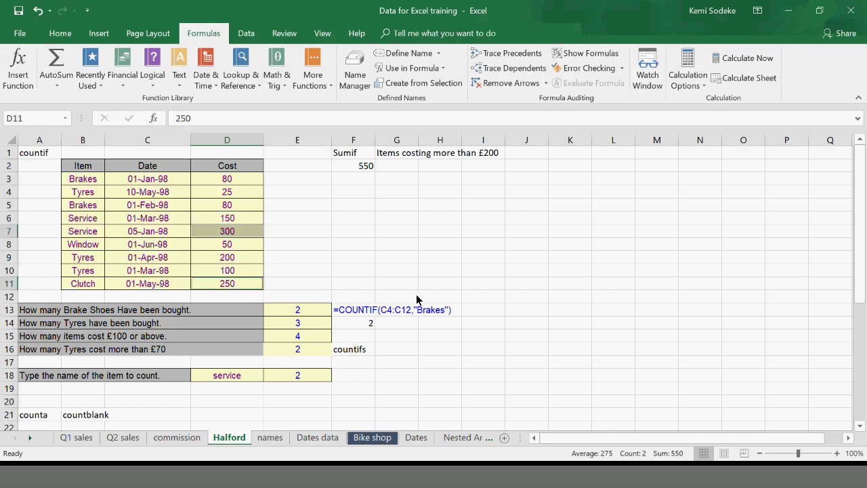
click(514, 271)
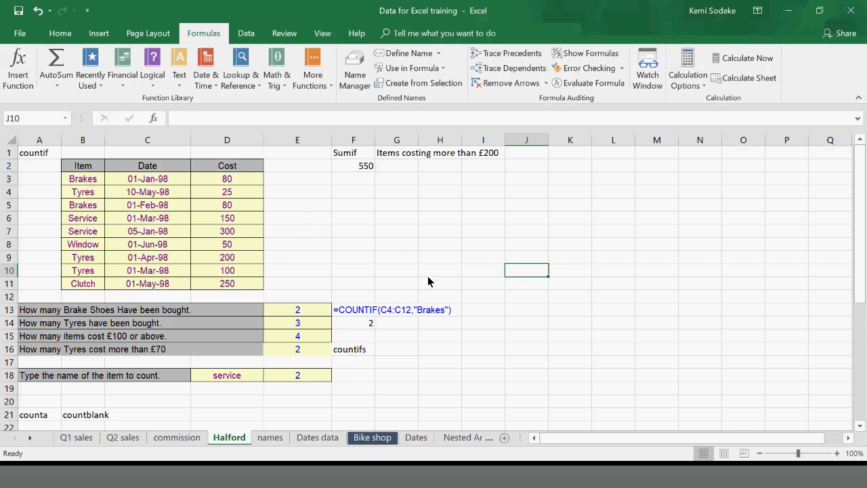
Make the Sumif heading in F1 bold
click(354, 156)
key(ctrl+b)
drag(384, 232, 384, 246)
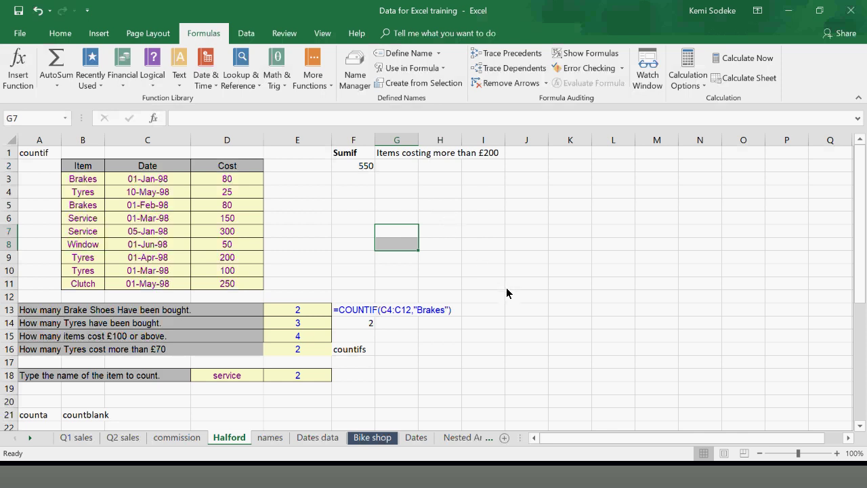
click(345, 179)
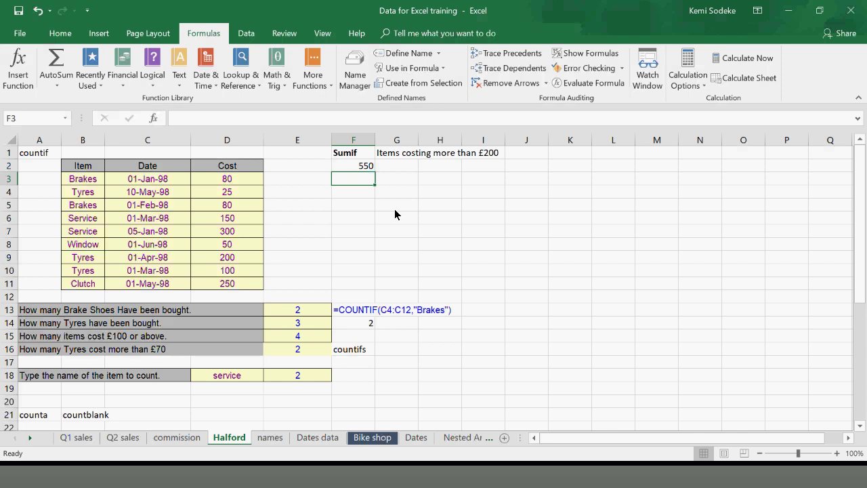
Start a SUMIFS in F3 summing D3:D11, removing a misplaced >200 criterion
text(=sum)
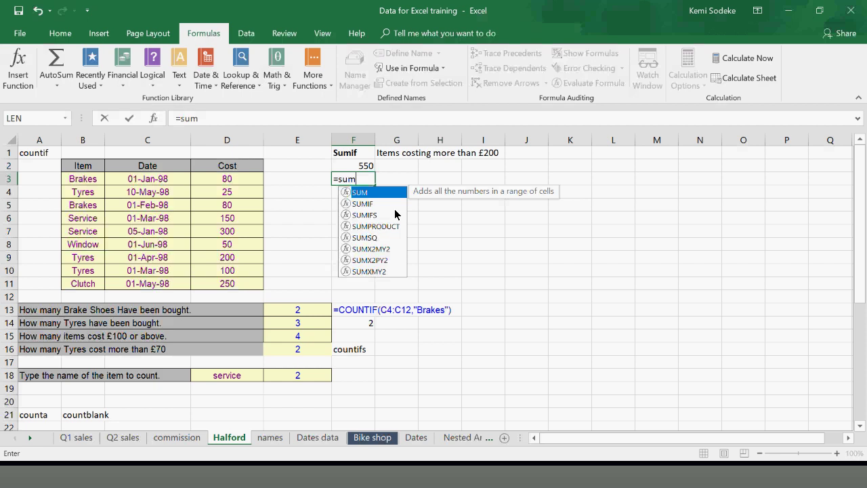
text(ifs()
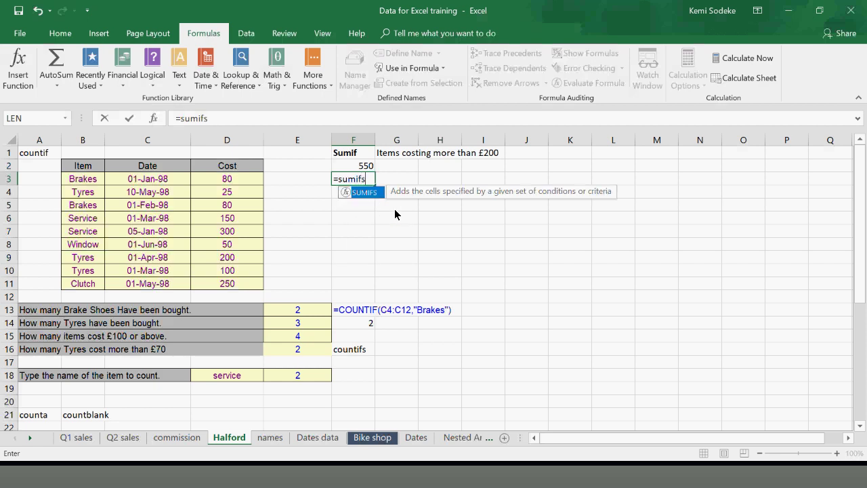
click(153, 118)
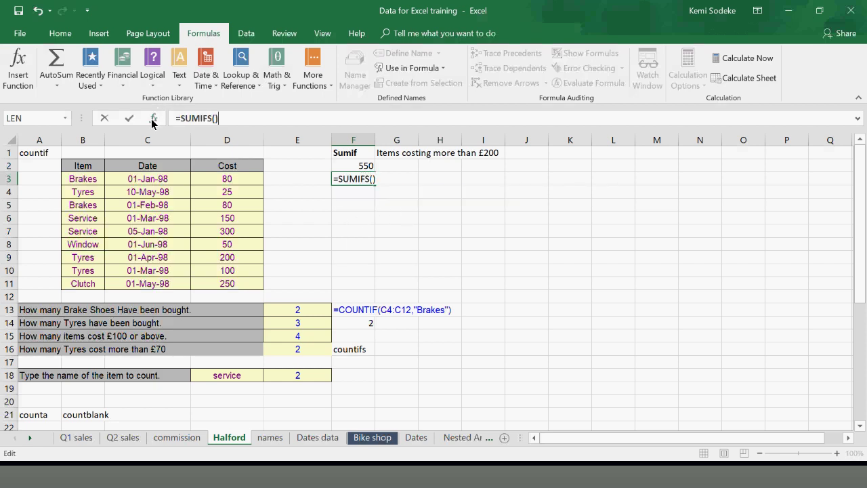
drag(594, 177, 634, 180)
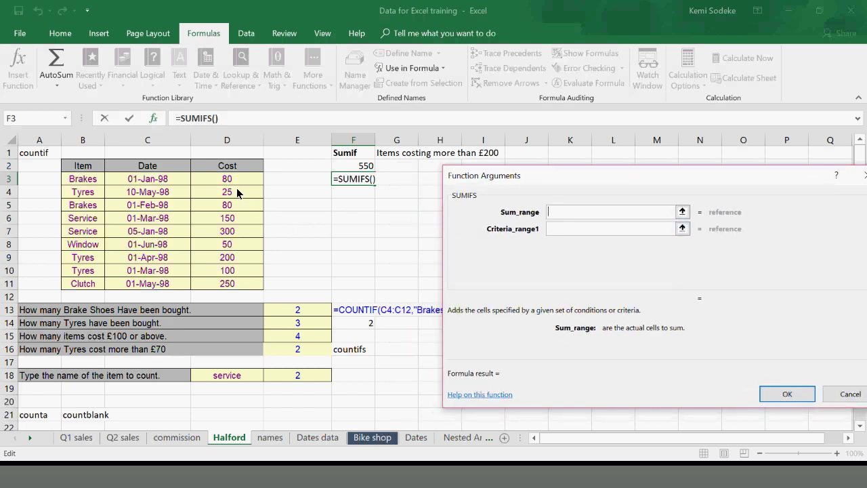
drag(230, 179, 234, 284)
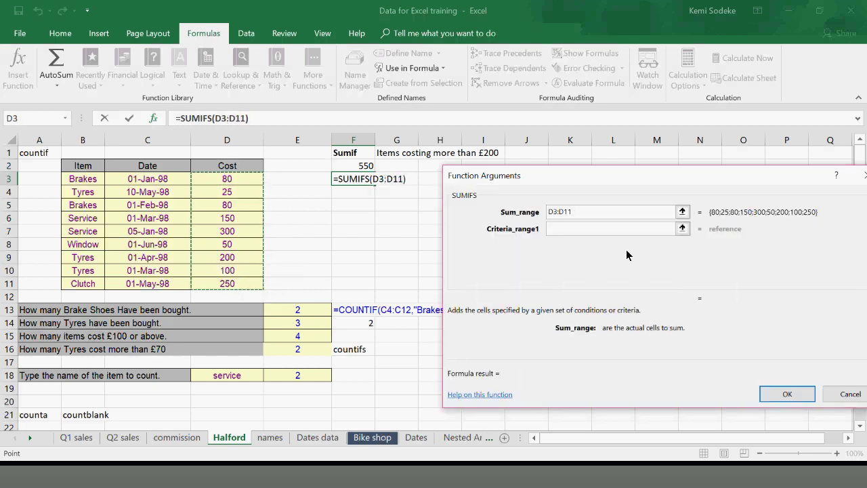
click(565, 231)
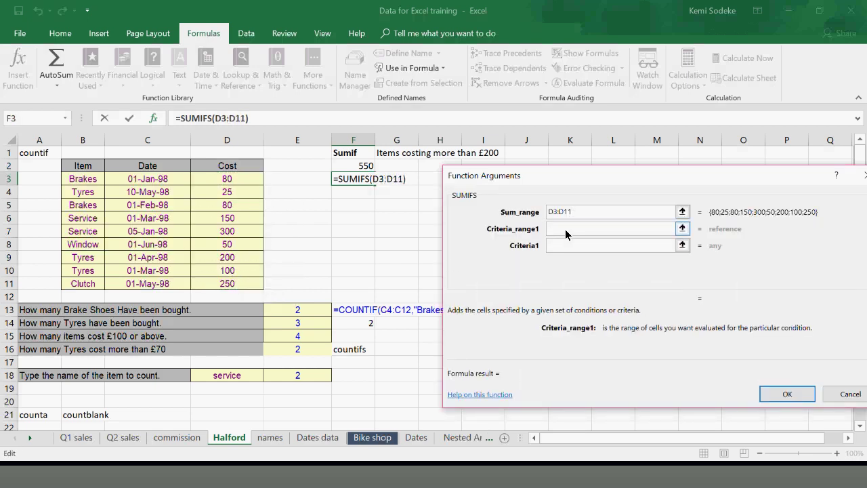
text(>200)
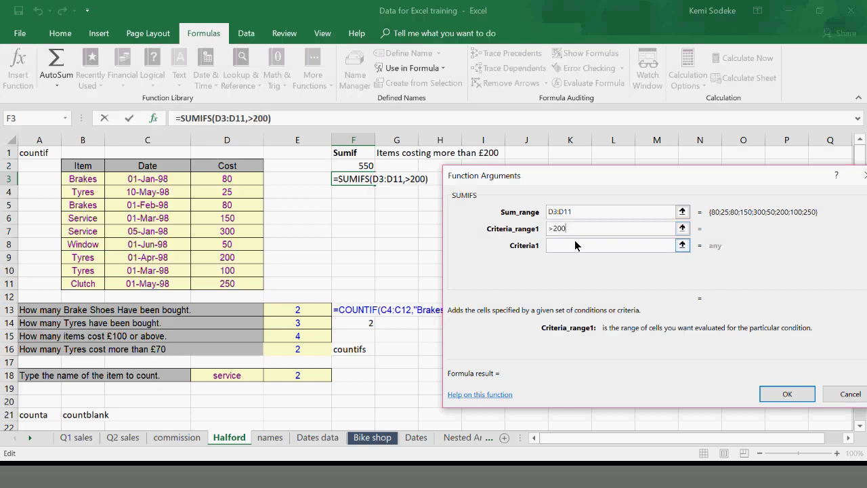
click(563, 245)
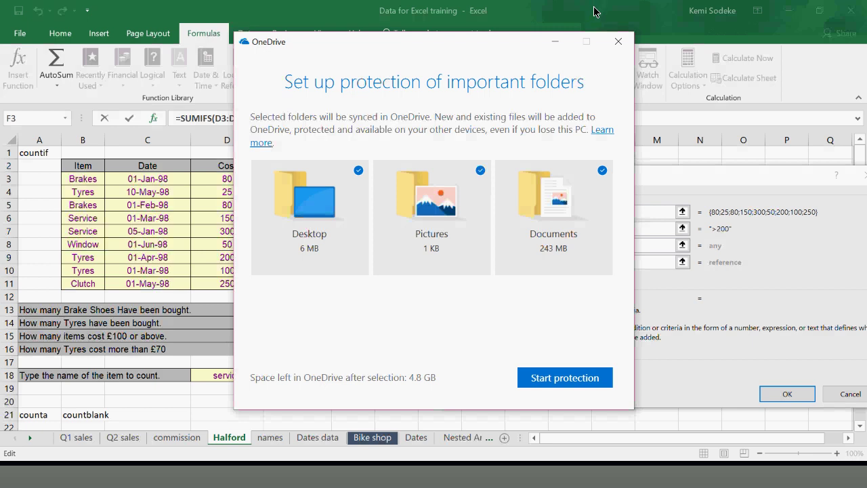
click(617, 41)
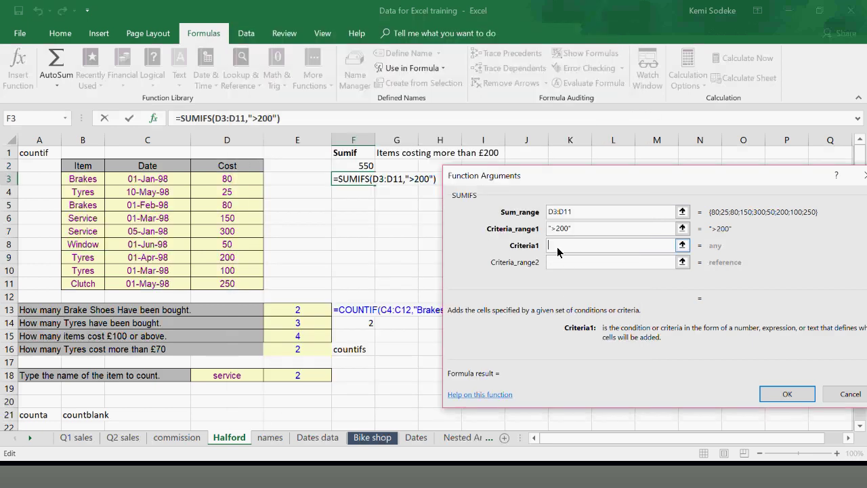
click(590, 227)
click(590, 211)
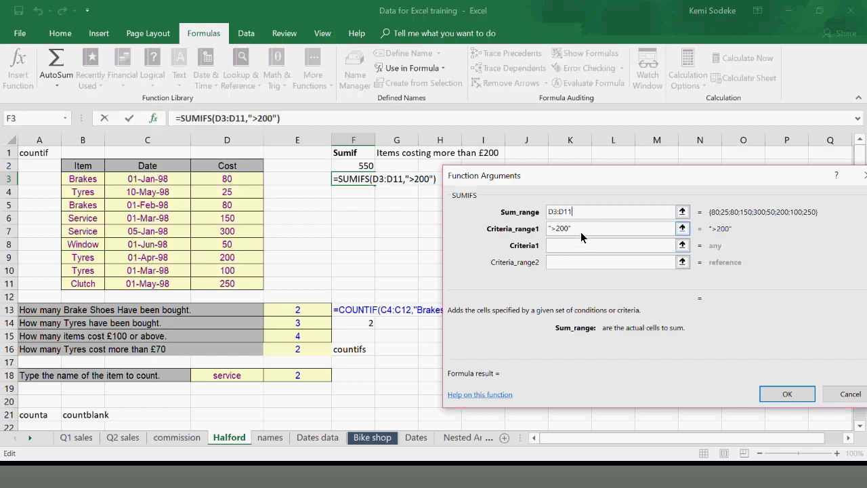
click(578, 229)
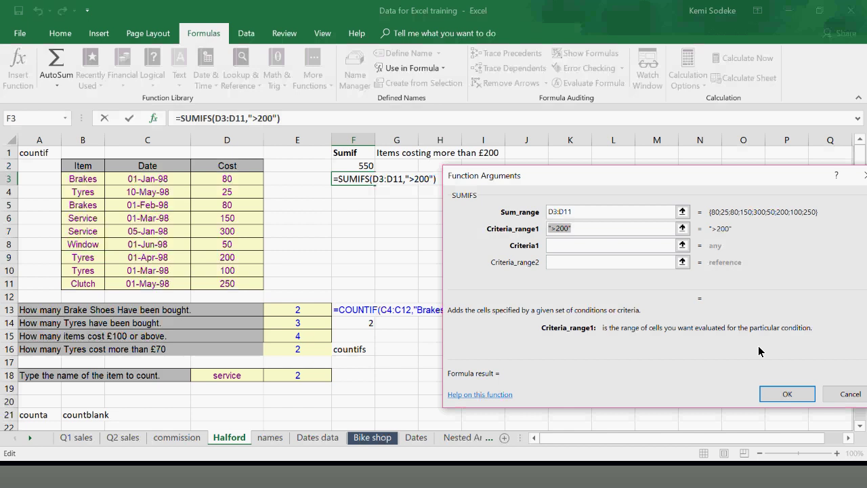
key(BackSpace)
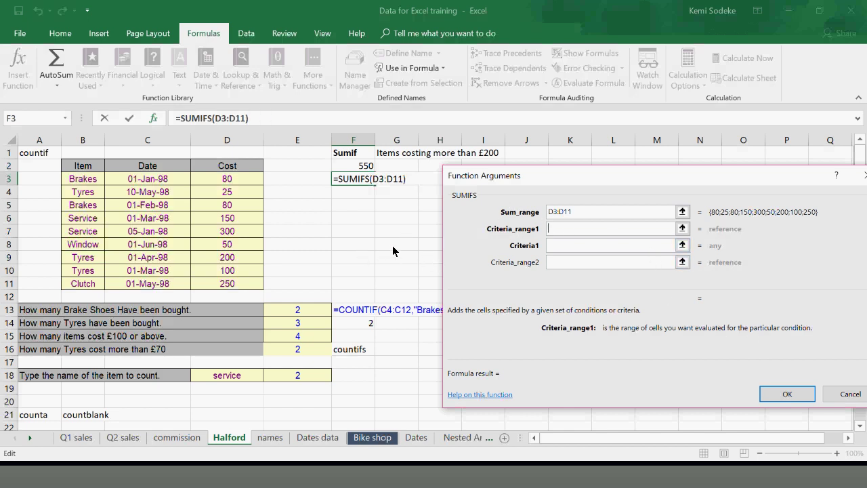
Add criteria B3:B11 equals Tyre and D3:D11 greater than 70, then apply
drag(87, 180, 85, 283)
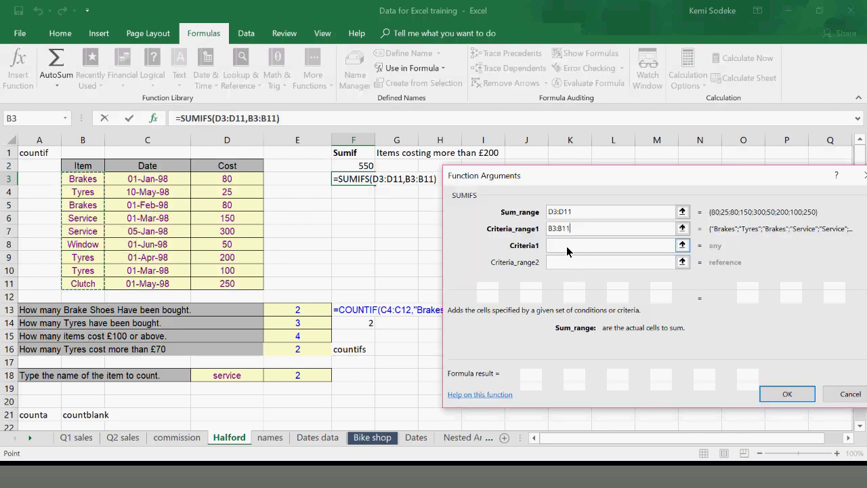
click(567, 246)
text(Tyre)
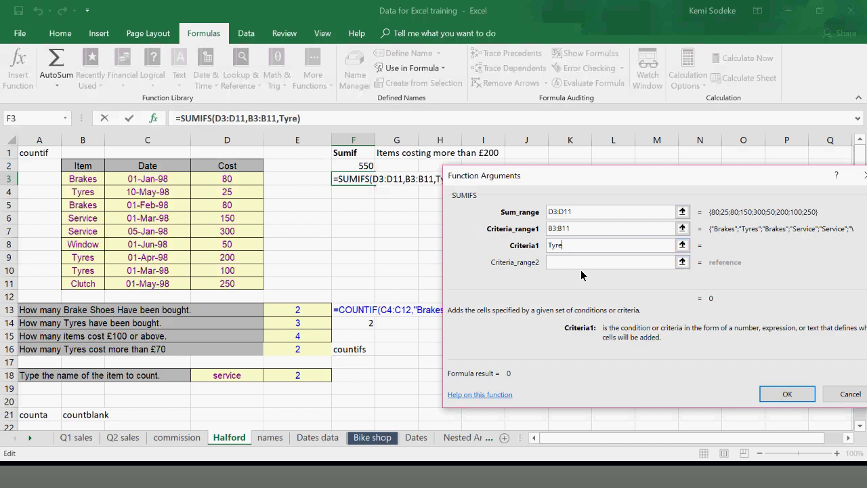
click(564, 262)
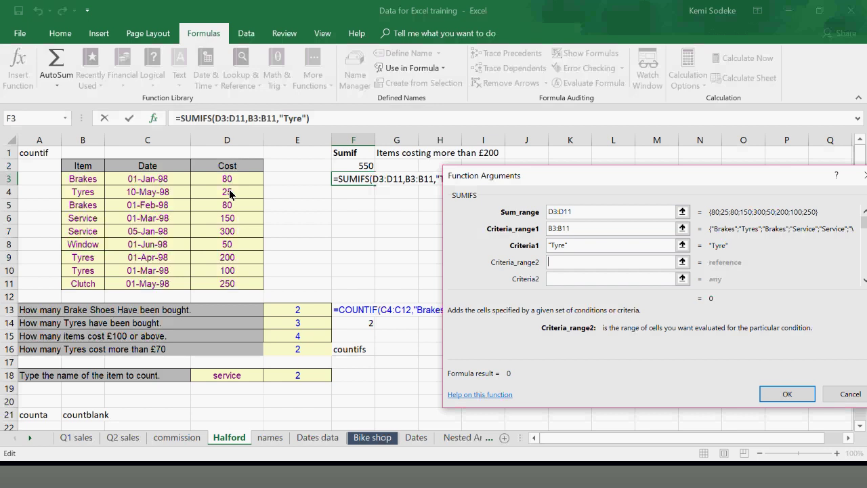
drag(216, 180, 231, 288)
click(553, 279)
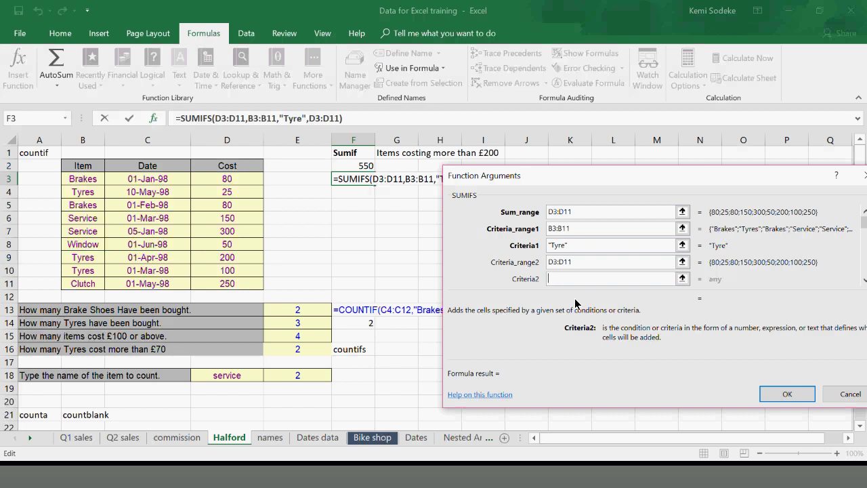
text(>70)
click(794, 396)
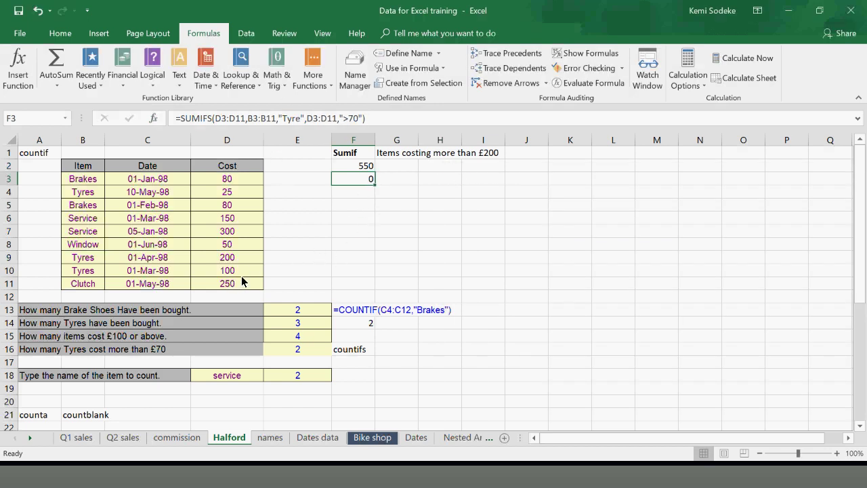
Change F3's SUMIFS first criterion from Tyre to Tyres
click(334, 231)
click(354, 181)
click(154, 118)
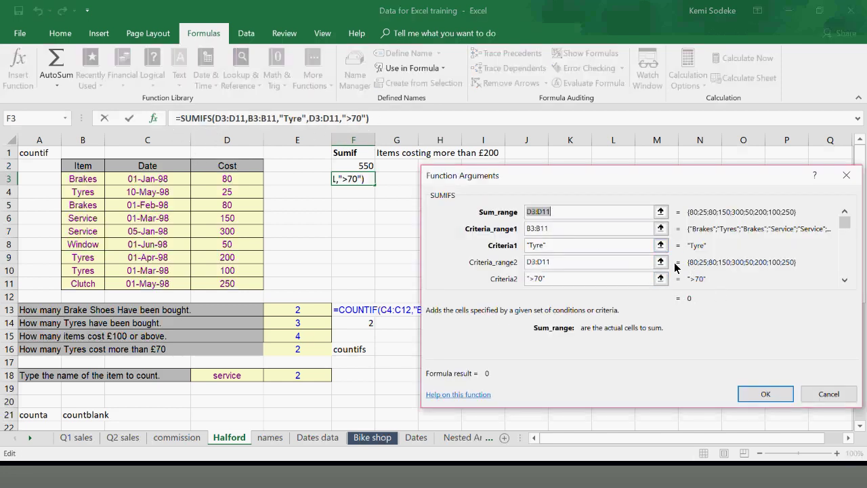
click(549, 276)
key(BackSpace)
key(BackSpace)
key(BackSpace)
key(BackSpace)
key(BackSpace)
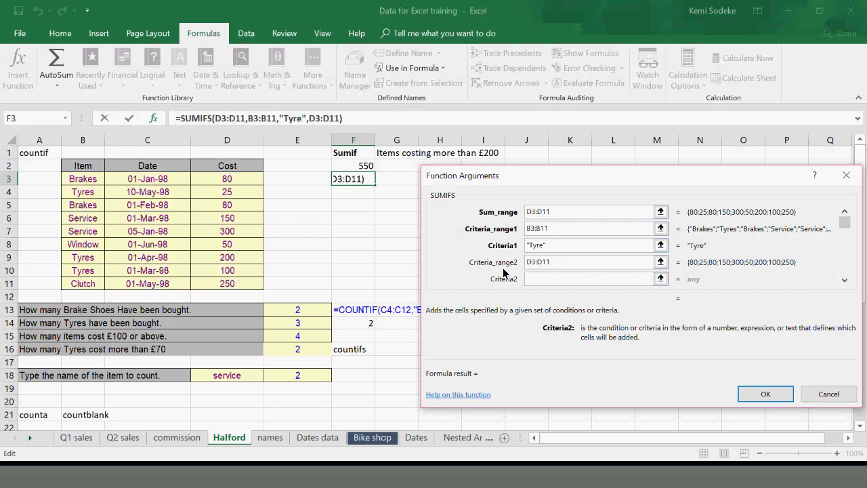
click(551, 276)
click(557, 266)
click(540, 278)
click(544, 247)
text(s)
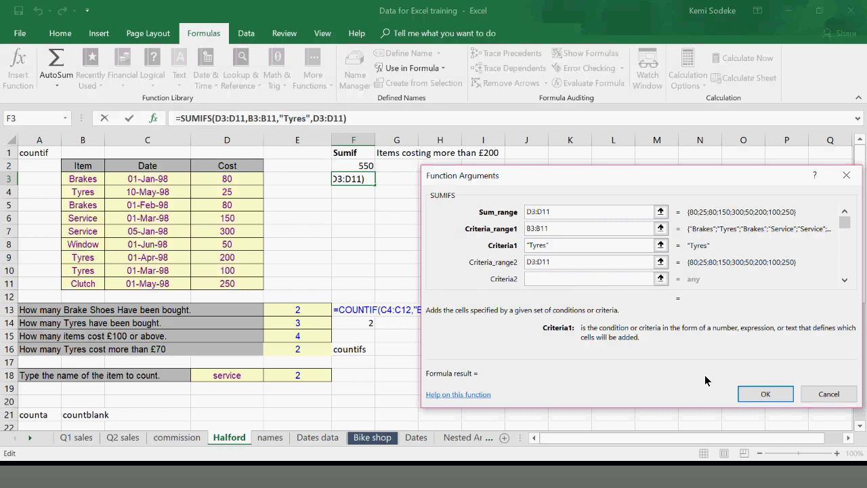
click(768, 396)
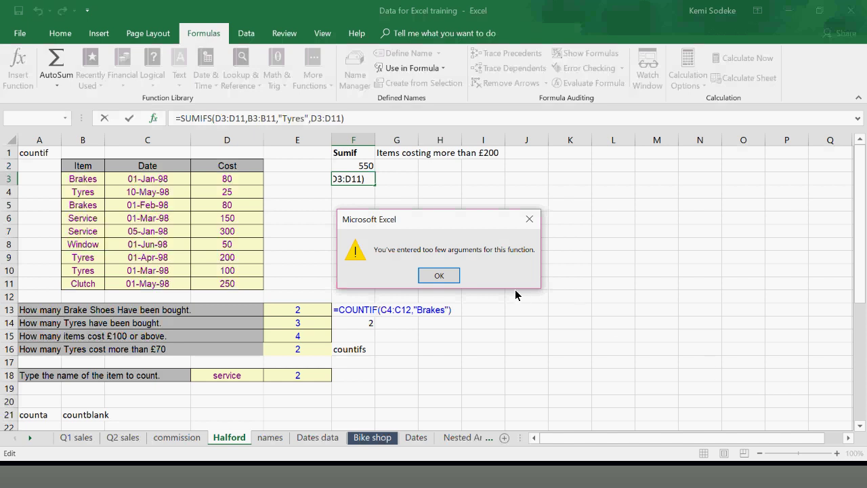
click(438, 273)
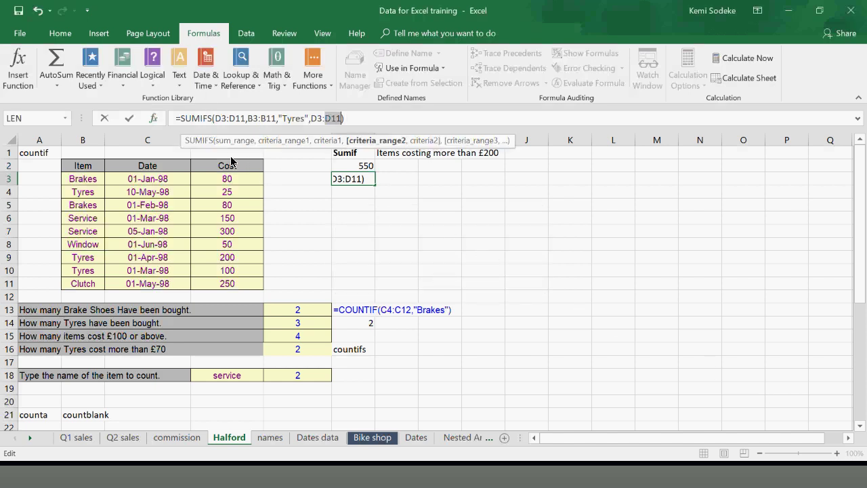
Re-enter >70 as the second criterion and apply the corrected SUMIFS
click(153, 120)
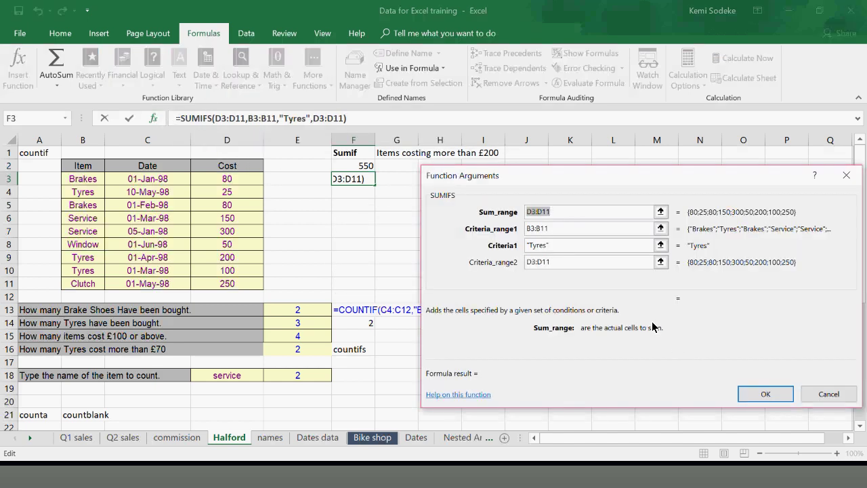
click(556, 245)
key(Tab)
key(Tab)
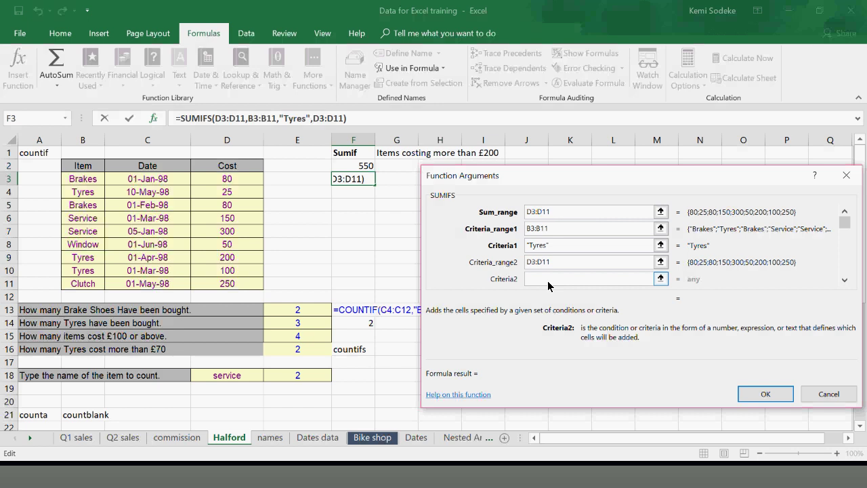
text(>70)
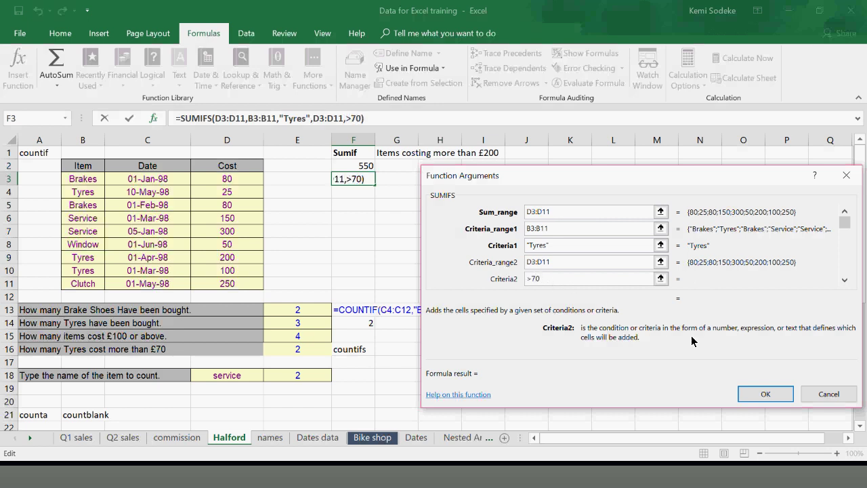
click(765, 394)
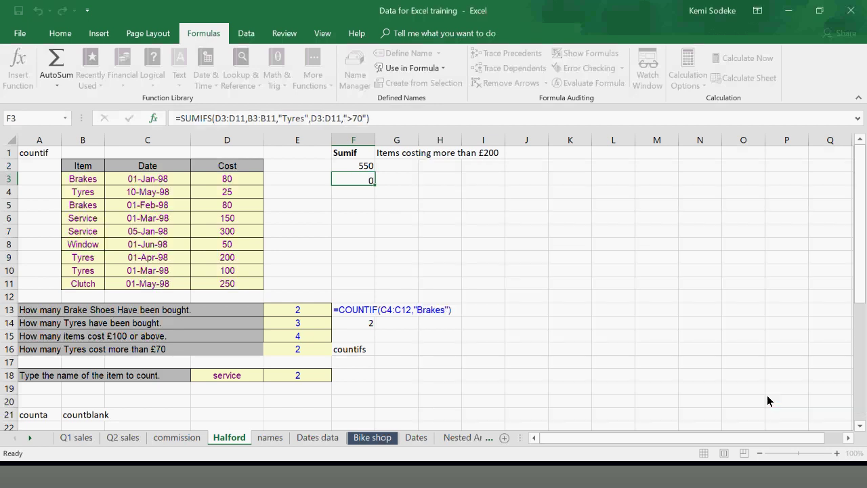
Check that F3's formula now returns 300
click(377, 262)
click(359, 179)
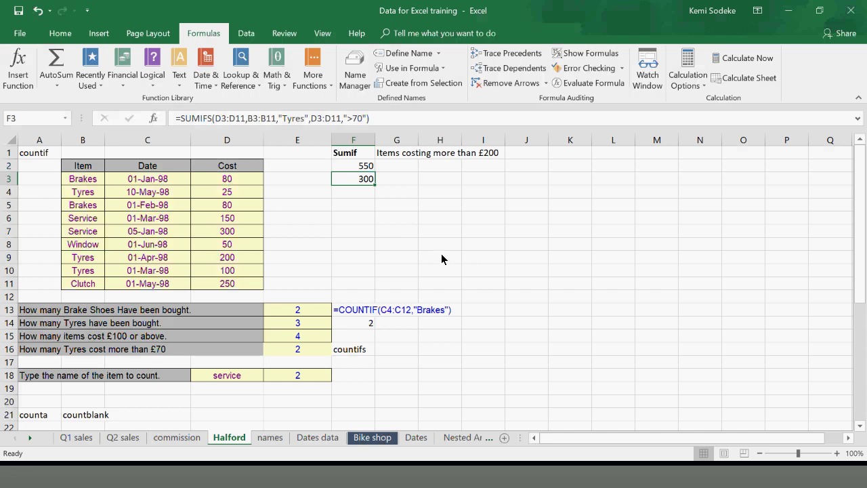
scroll(477, 298, down, 2)
scroll(495, 303, up, 2)
click(617, 479)
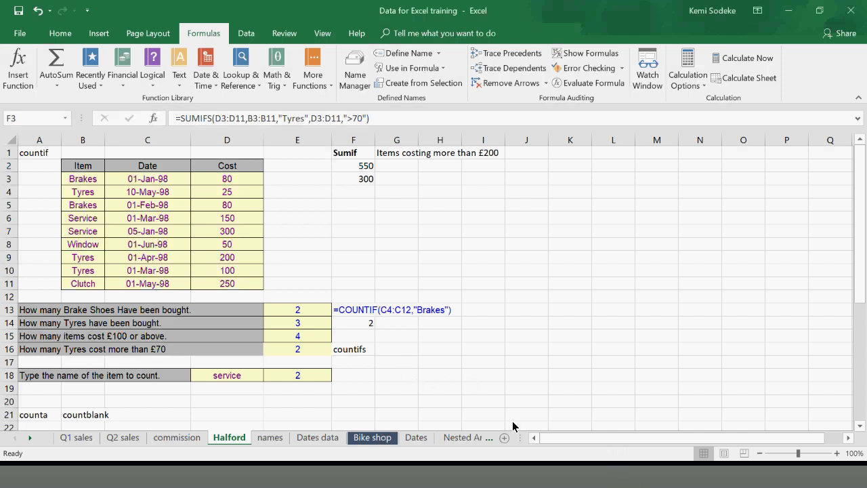
click(396, 231)
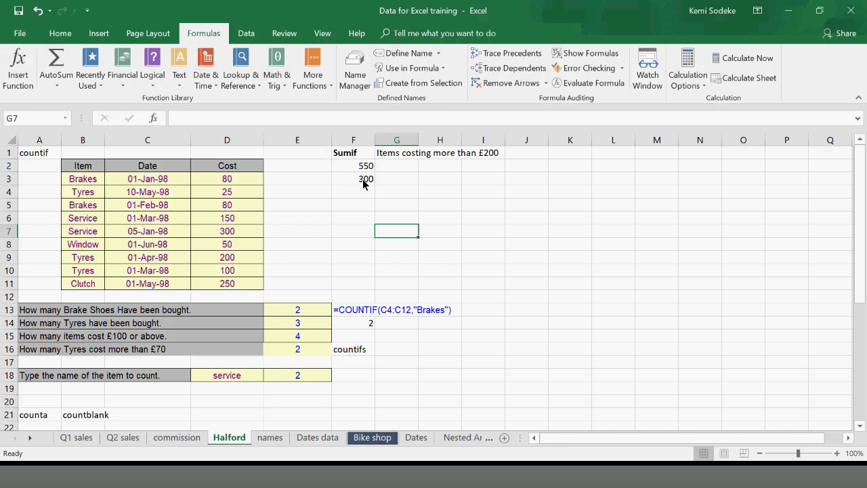
click(337, 156)
drag(336, 161, 321, 164)
click(313, 179)
text(sun)
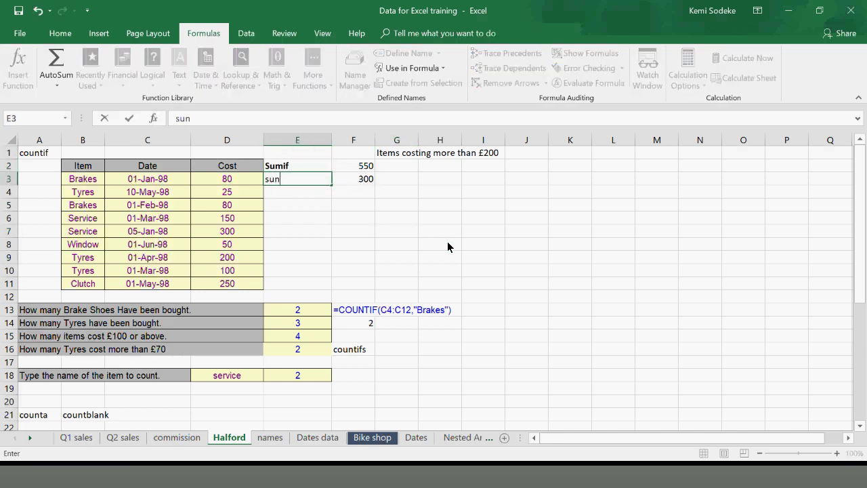
key(BackSpace)
text(mifs)
key(Return)
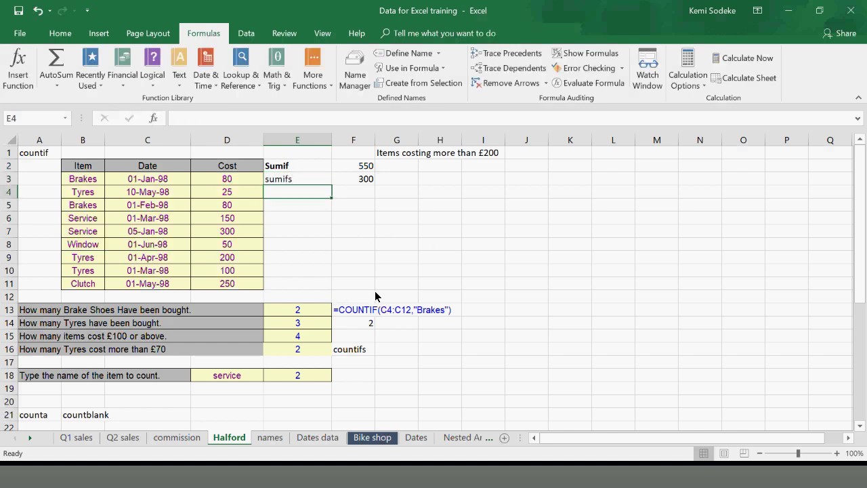
text(averag)
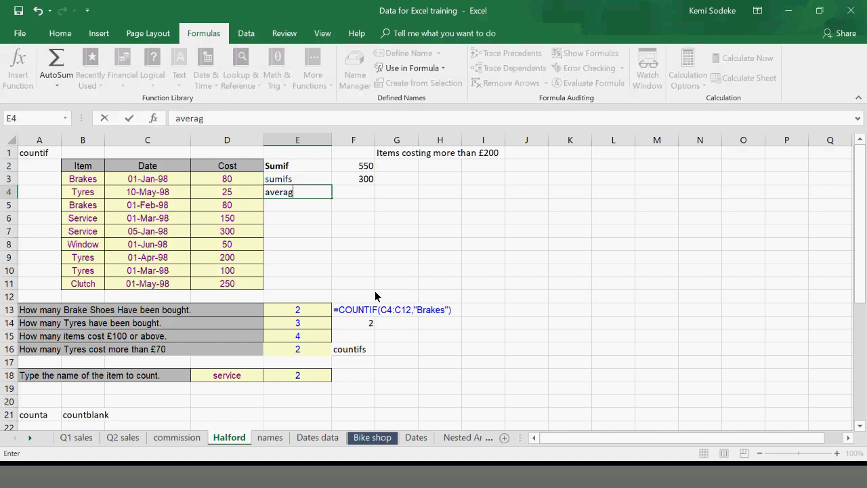
text(e)
click(382, 282)
click(353, 193)
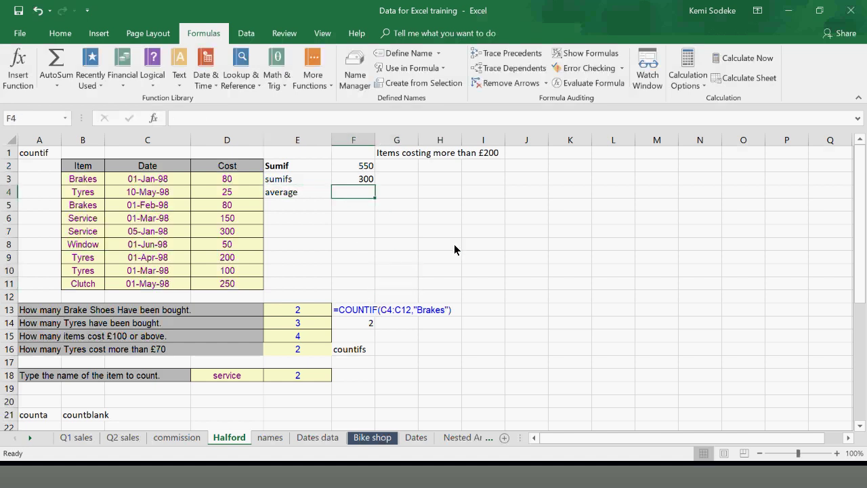
text(=av)
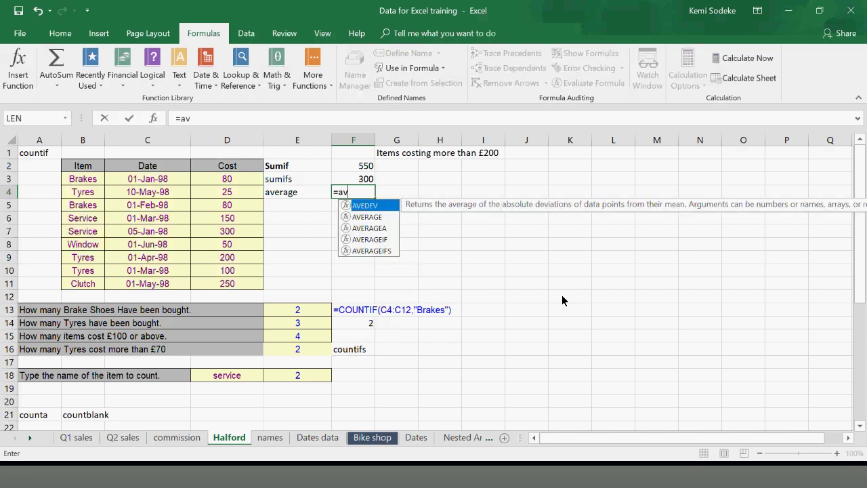
text(erage)
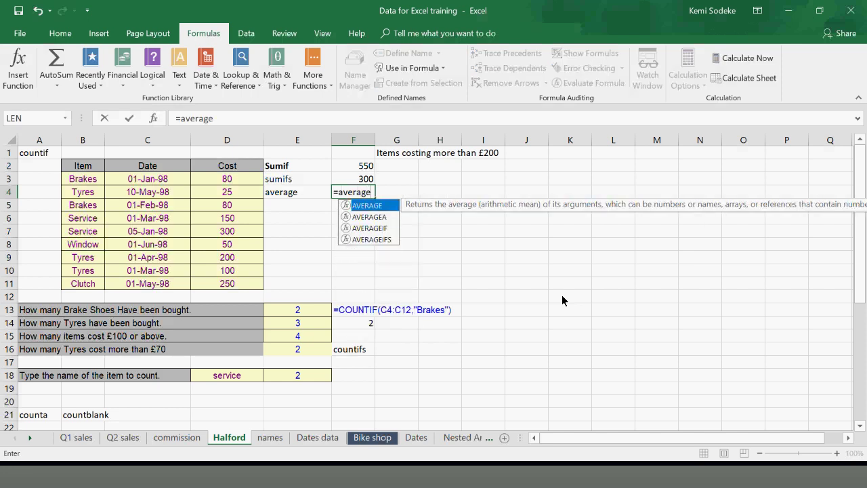
text(()
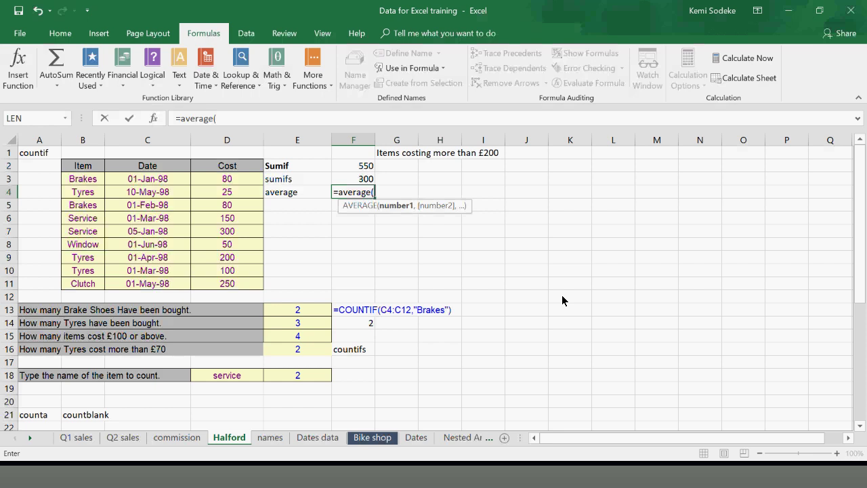
drag(227, 180, 227, 283)
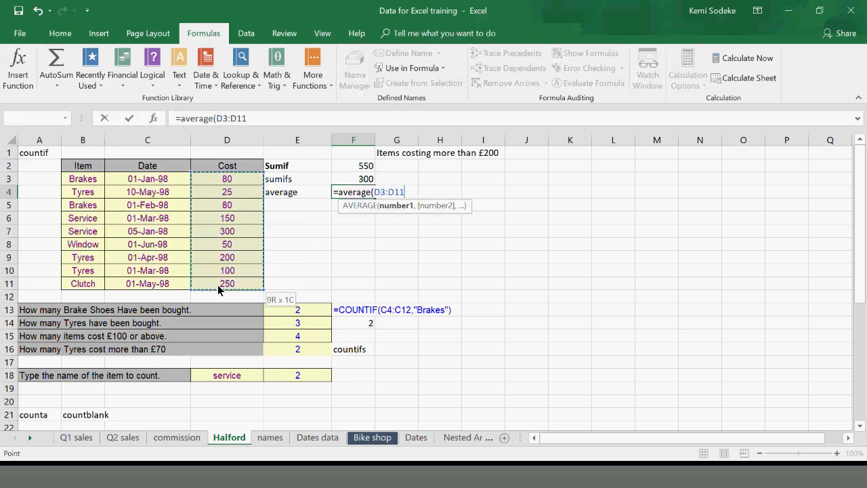
text())
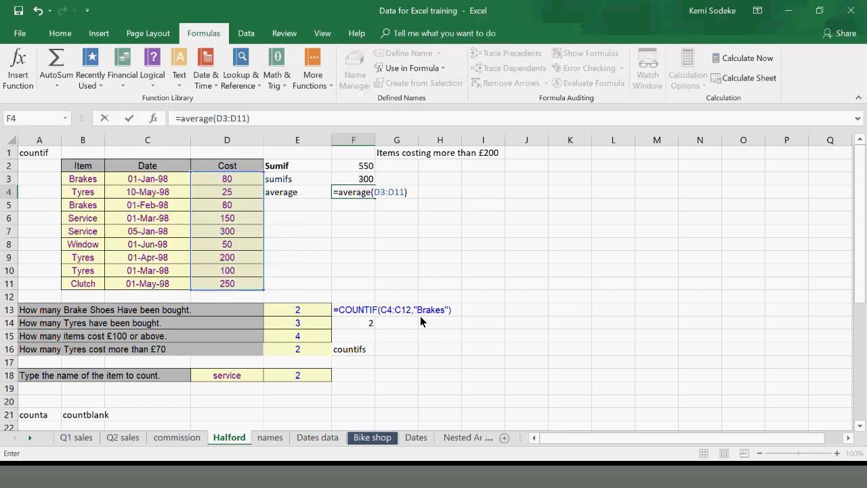
key(Return)
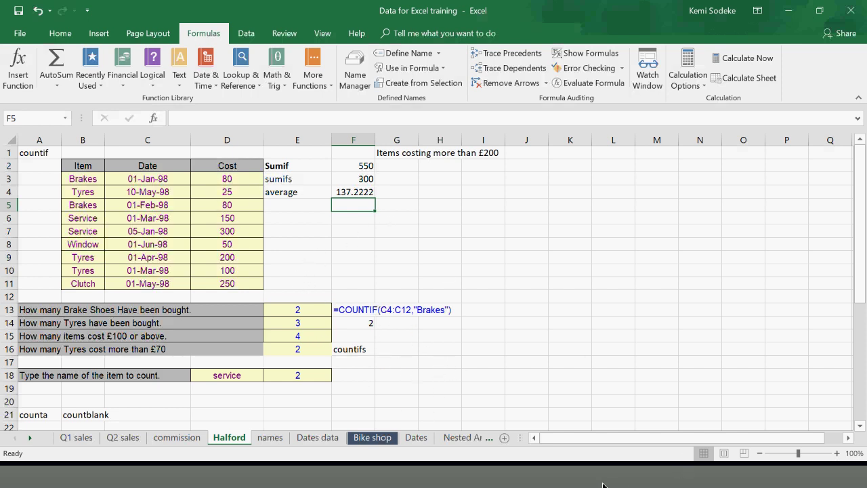
click(295, 206)
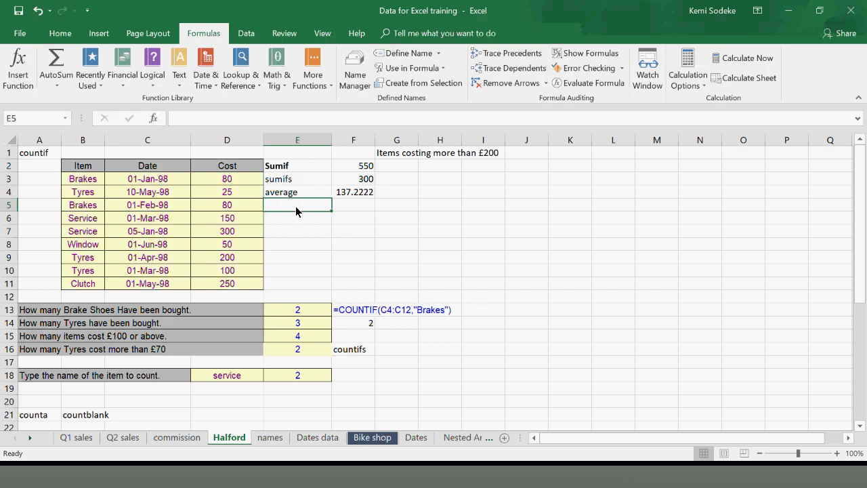
click(610, 481)
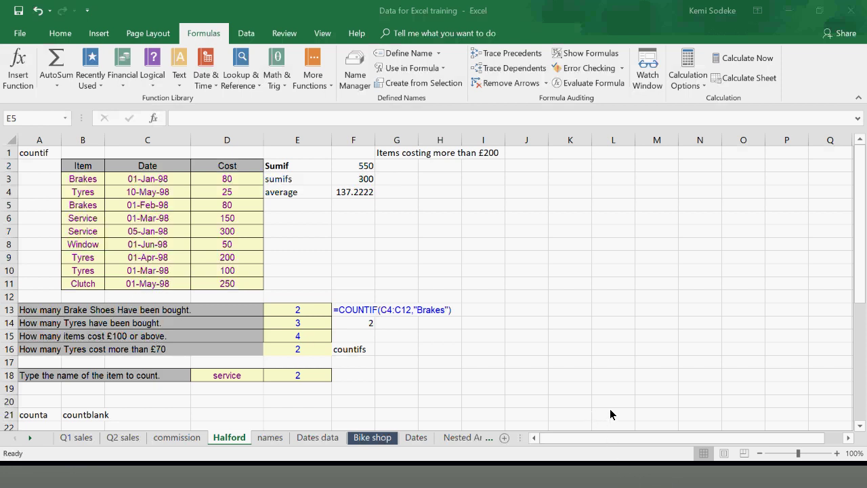
click(480, 322)
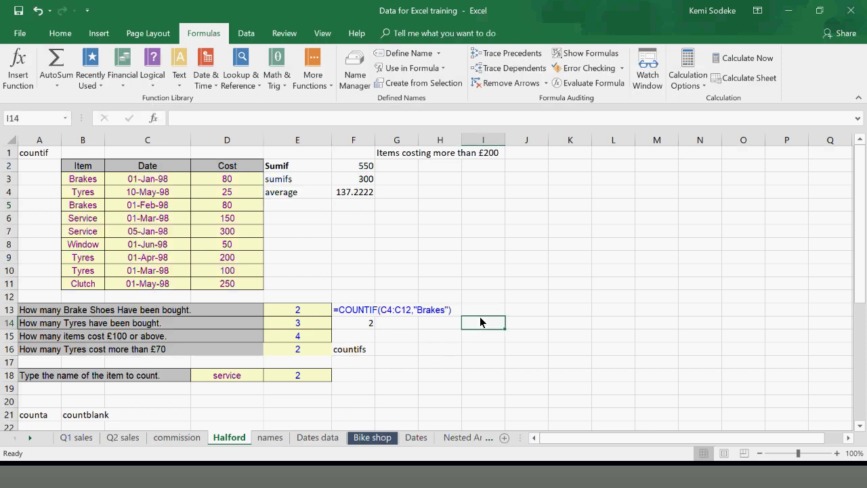
click(389, 231)
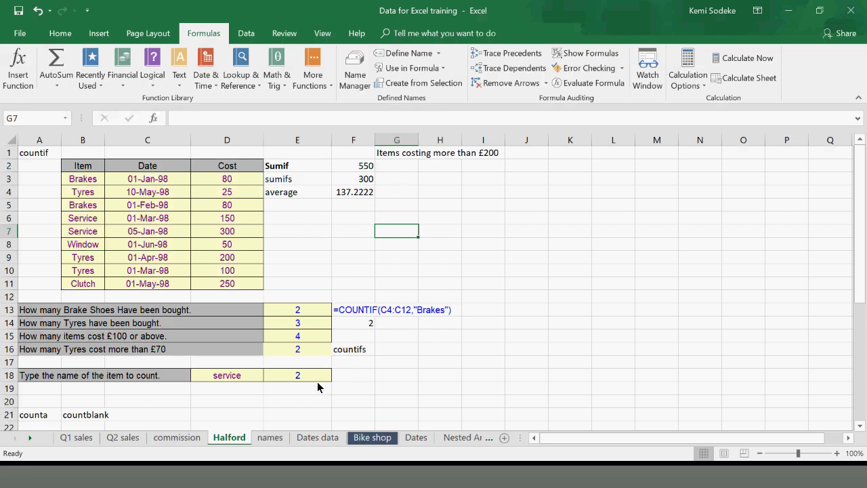
click(415, 248)
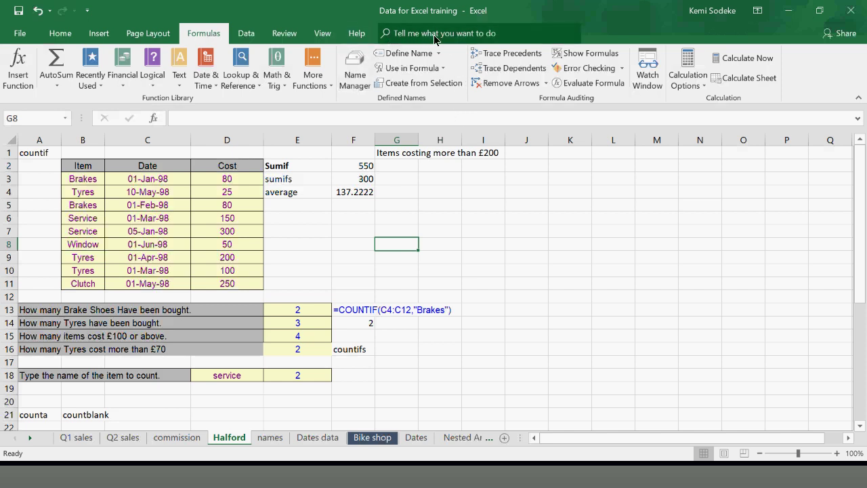
click(393, 33)
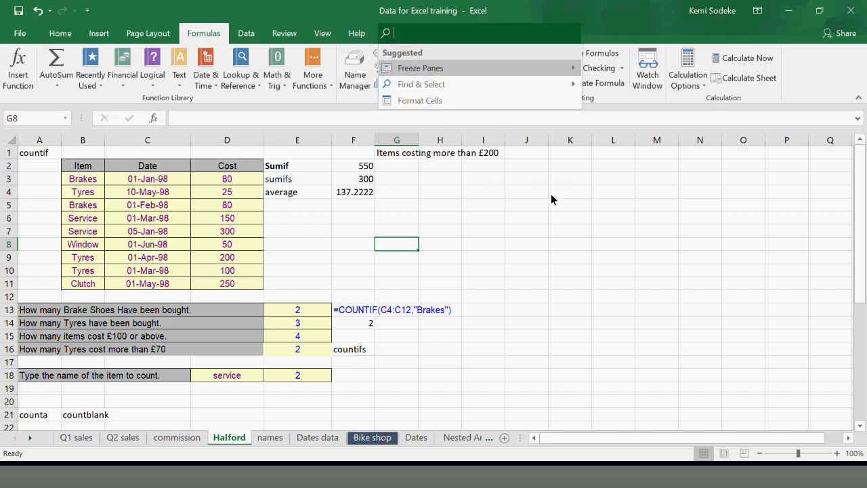
key(Escape)
click(409, 34)
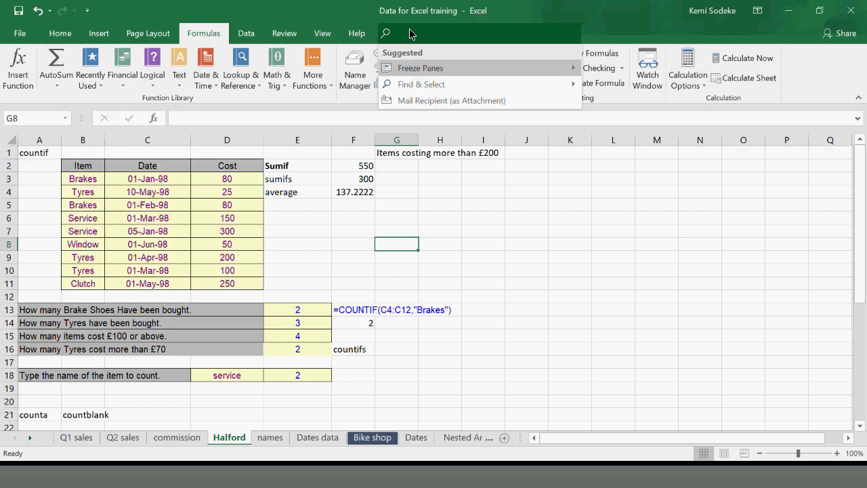
text(sumif)
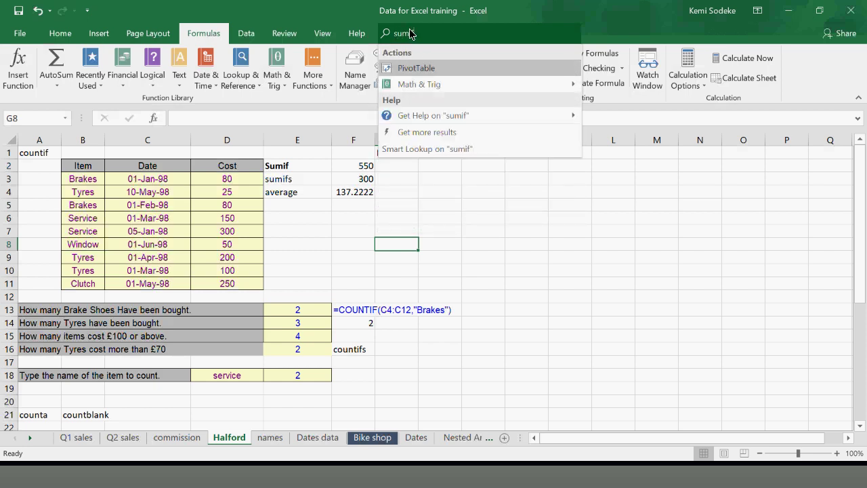
mouse_move(465, 116)
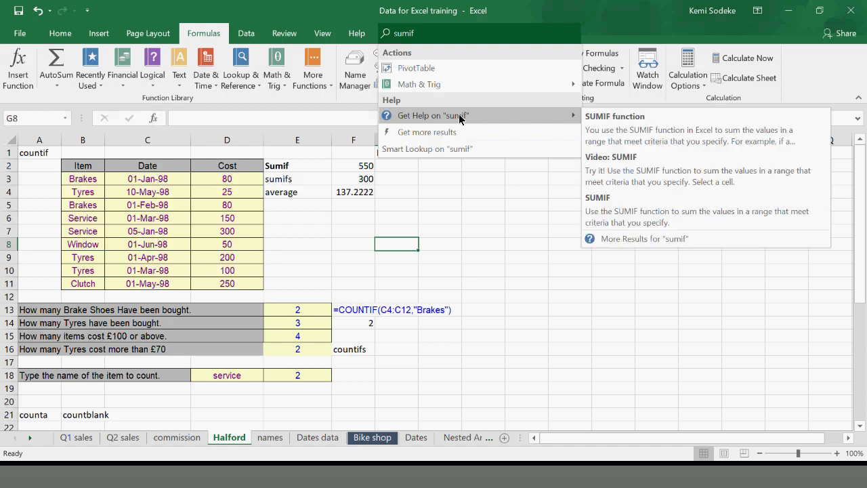
click(681, 133)
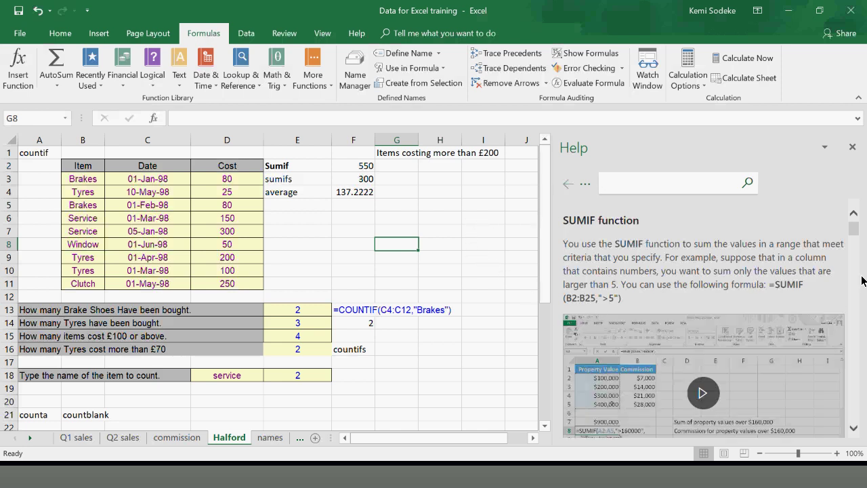
drag(854, 232, 678, 230)
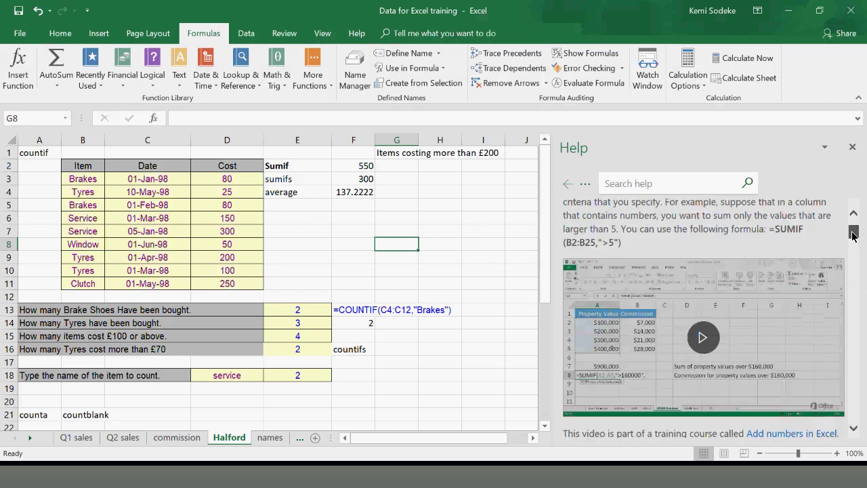
click(465, 210)
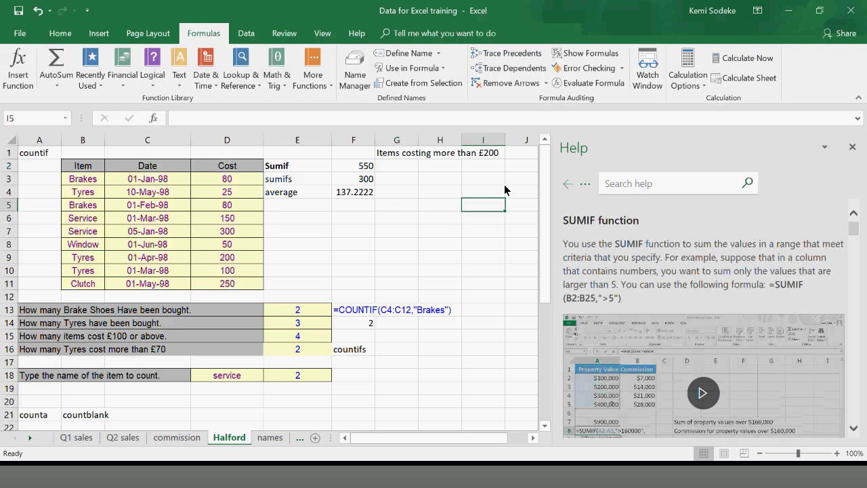
click(851, 146)
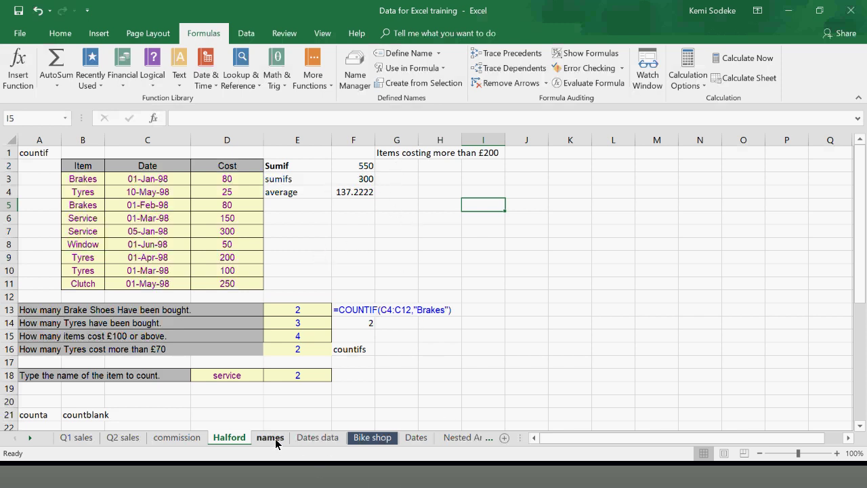
Move past the Dates and names sheets to the Bike shop sales table
click(463, 261)
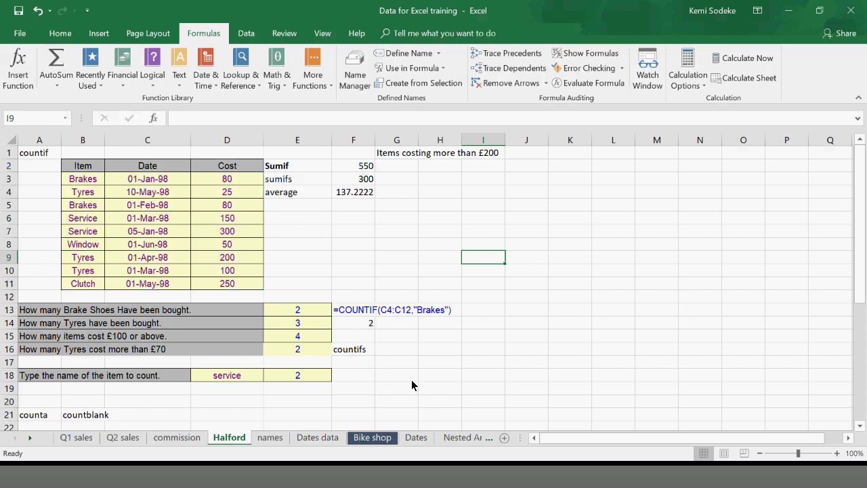
click(319, 438)
click(285, 437)
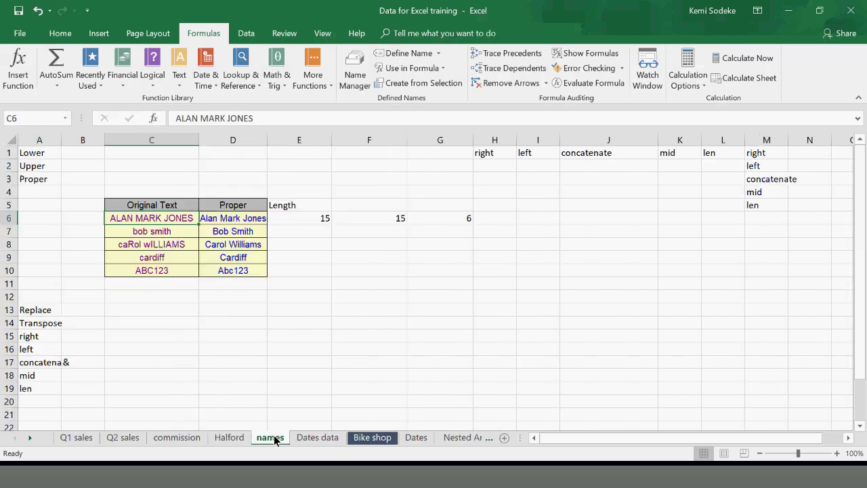
click(372, 438)
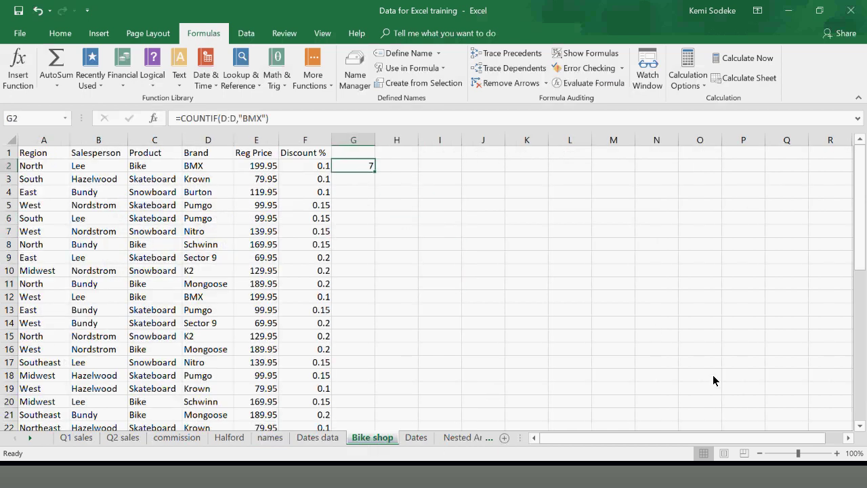
click(535, 285)
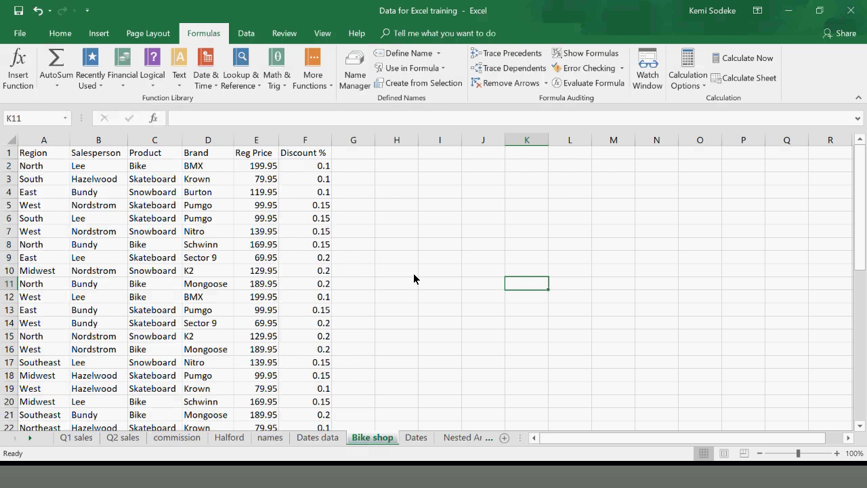
click(402, 256)
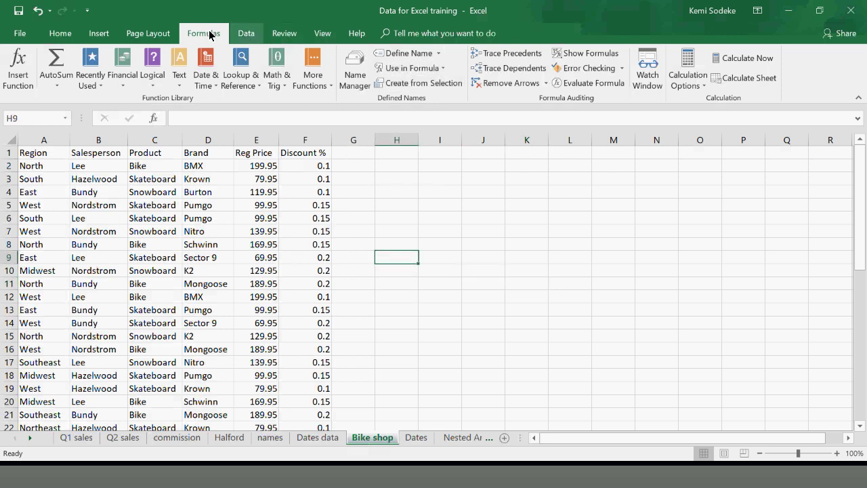
Select the Region data in column A from A1 down
click(439, 54)
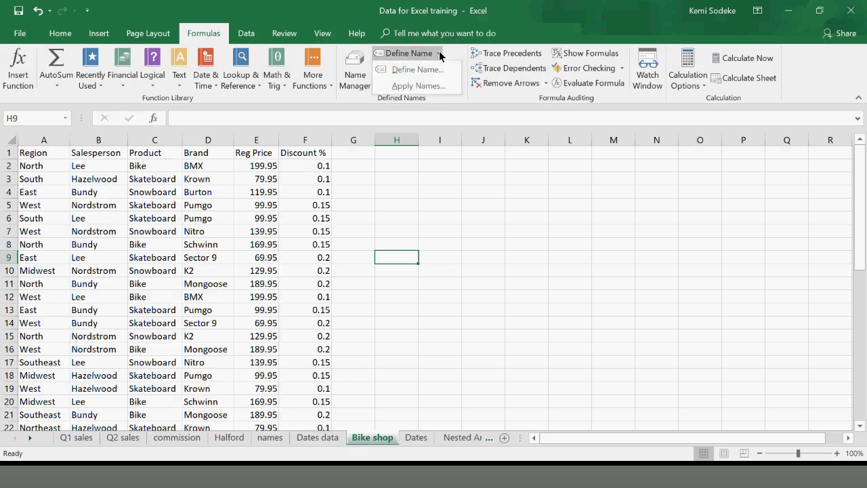
click(438, 225)
click(42, 157)
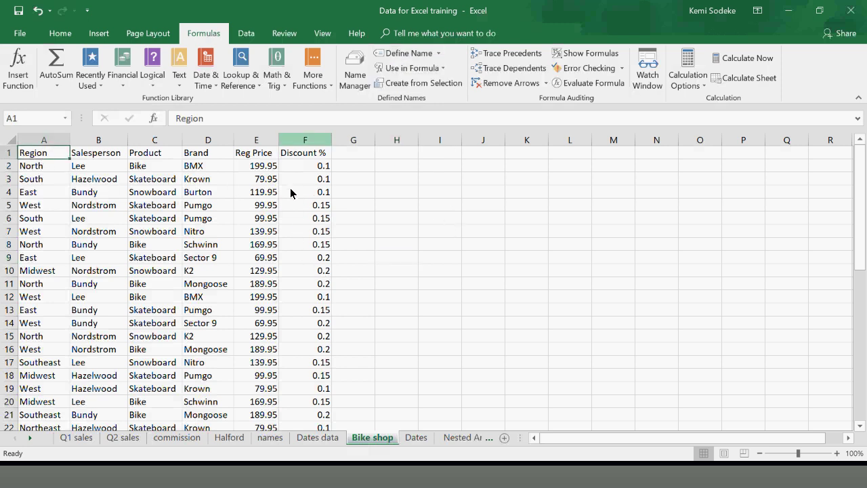
click(437, 53)
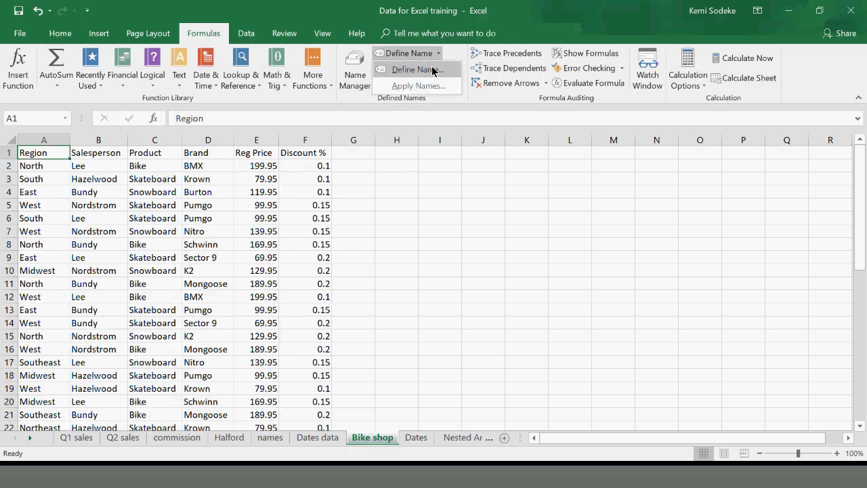
click(432, 71)
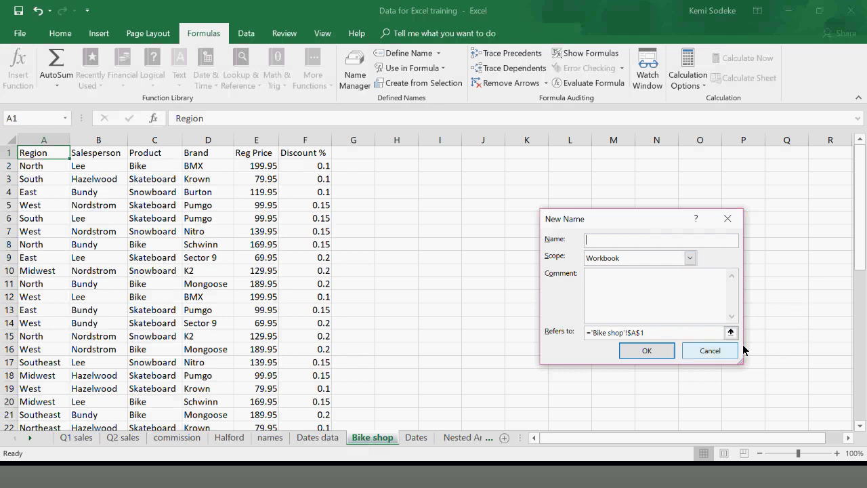
click(709, 350)
click(483, 323)
click(29, 151)
key(ctrl+shift+Down)
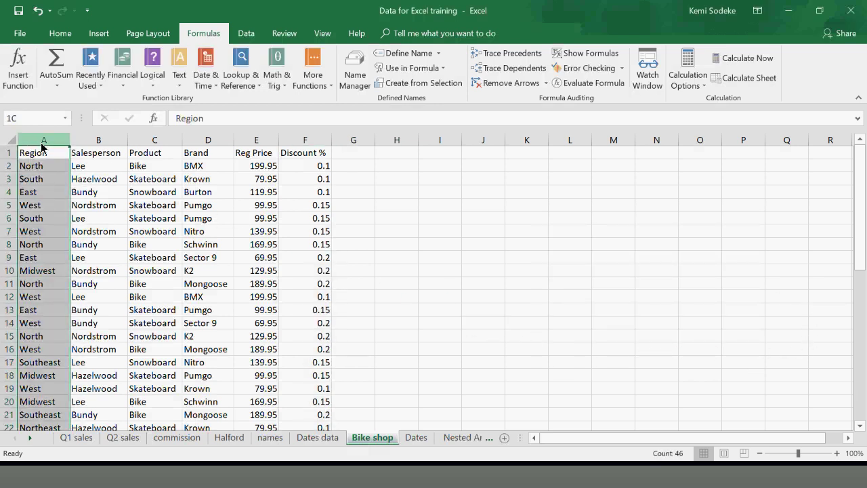
Define the name Tescozone1 for column A, fixing the rejected invalid name
click(416, 54)
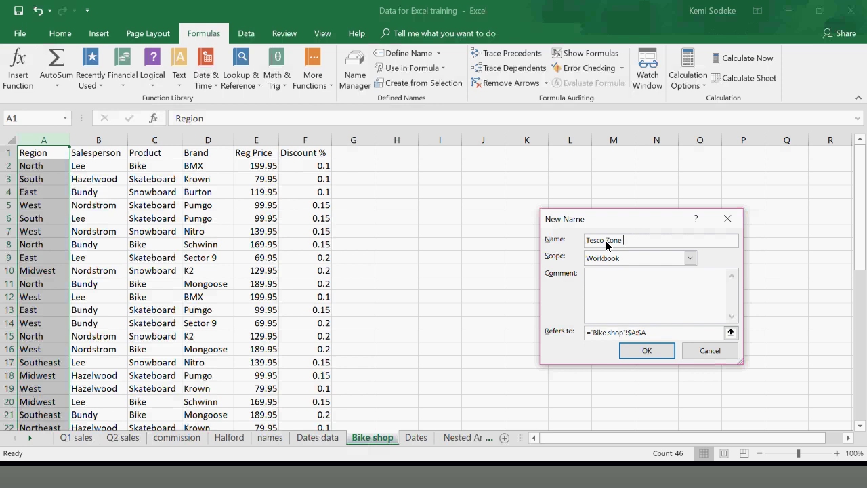
click(645, 352)
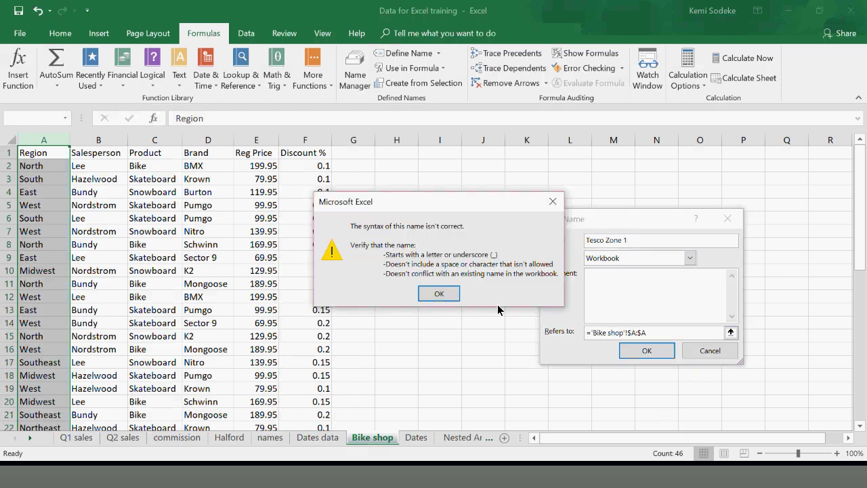
click(440, 293)
drag(633, 244, 604, 244)
text(z)
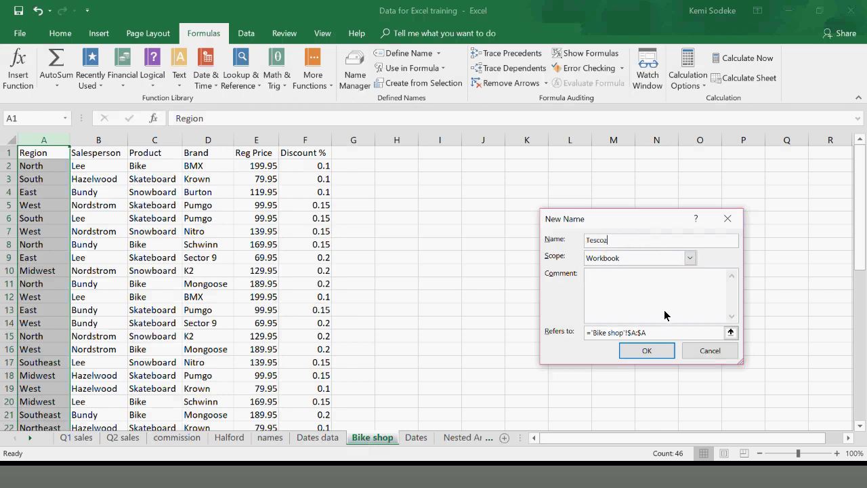
click(648, 352)
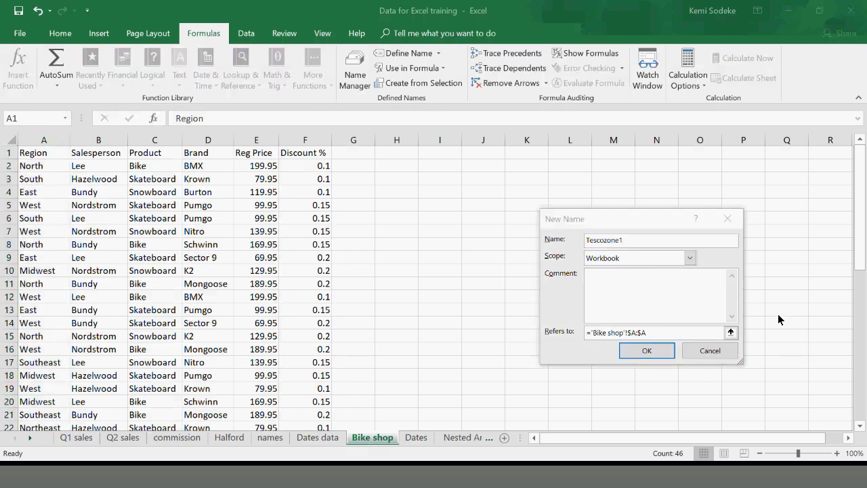
click(846, 372)
click(652, 348)
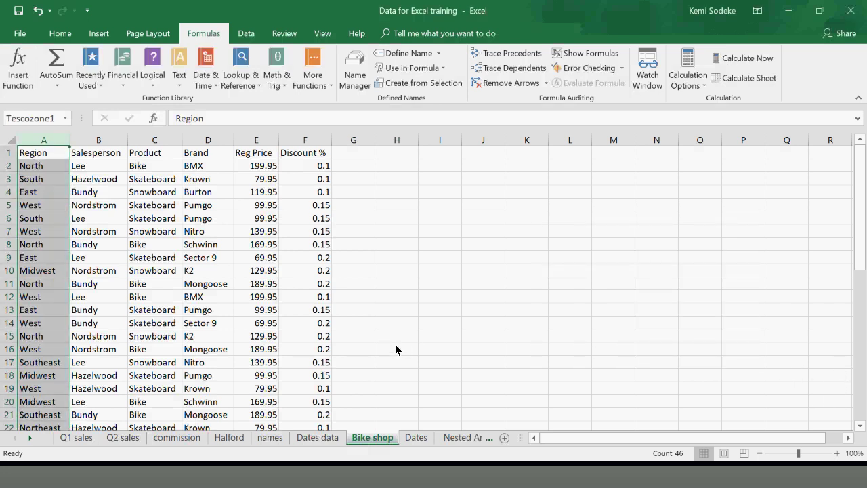
drag(344, 287, 399, 296)
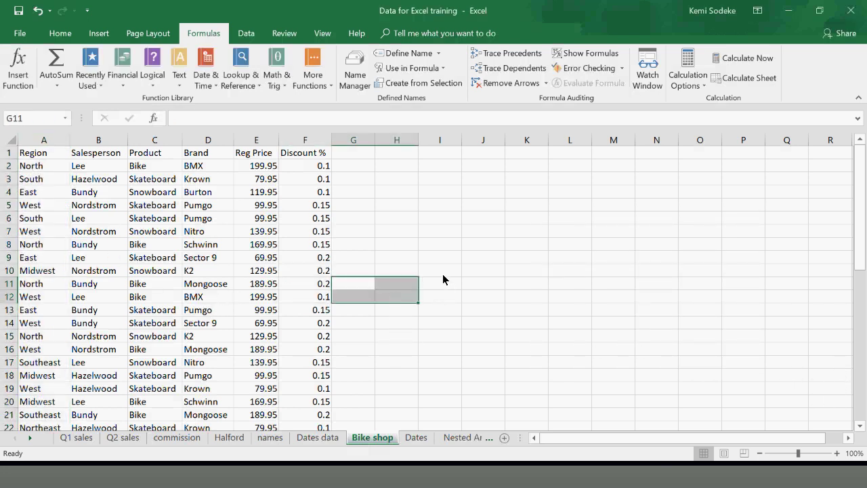
Jump to Tescozone1, then drag-select the table from A1 toward F46
click(49, 139)
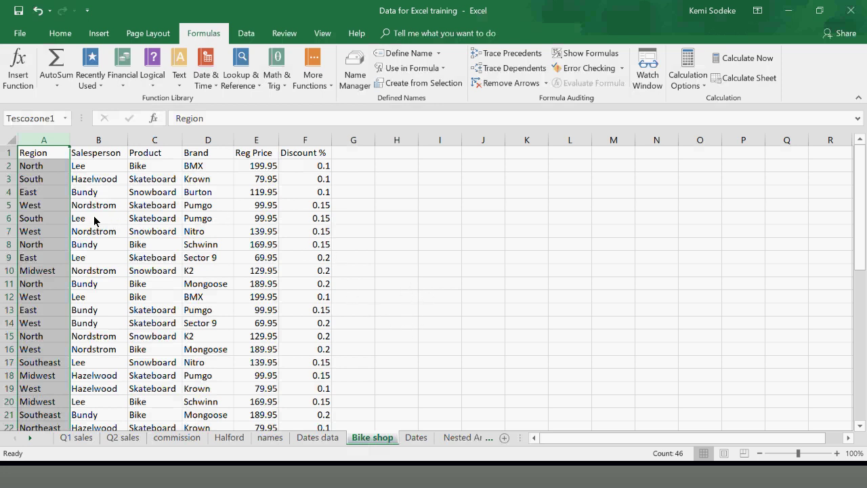
click(9, 153)
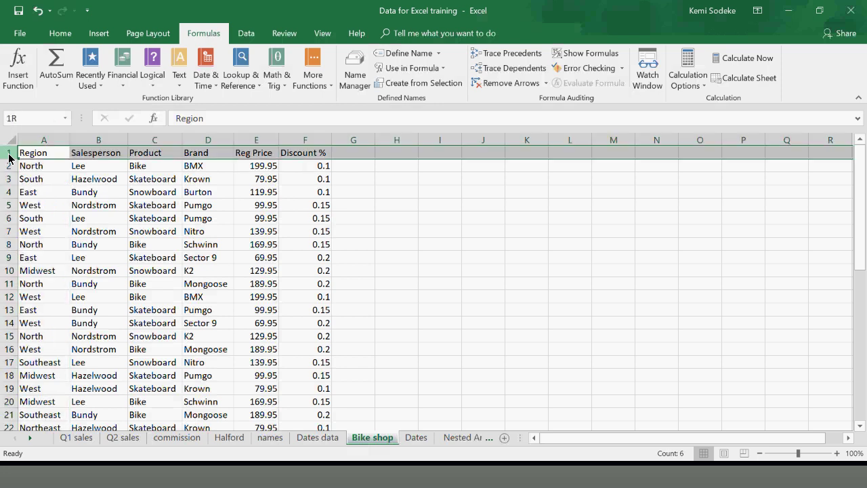
click(377, 284)
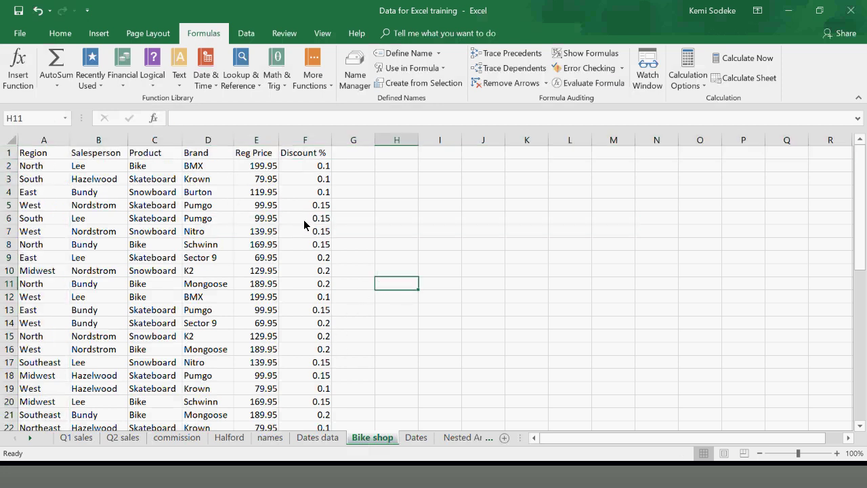
drag(27, 153, 332, 416)
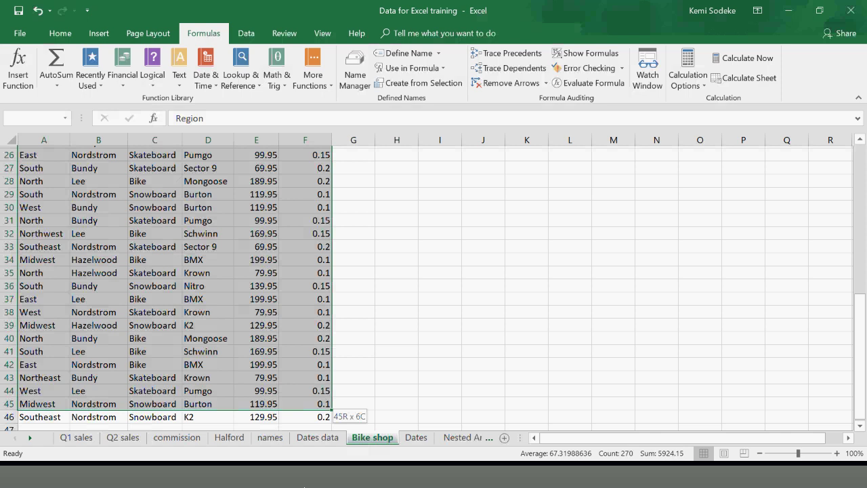
Create named ranges from the table's top-row headings
drag(332, 416, 332, 416)
click(438, 83)
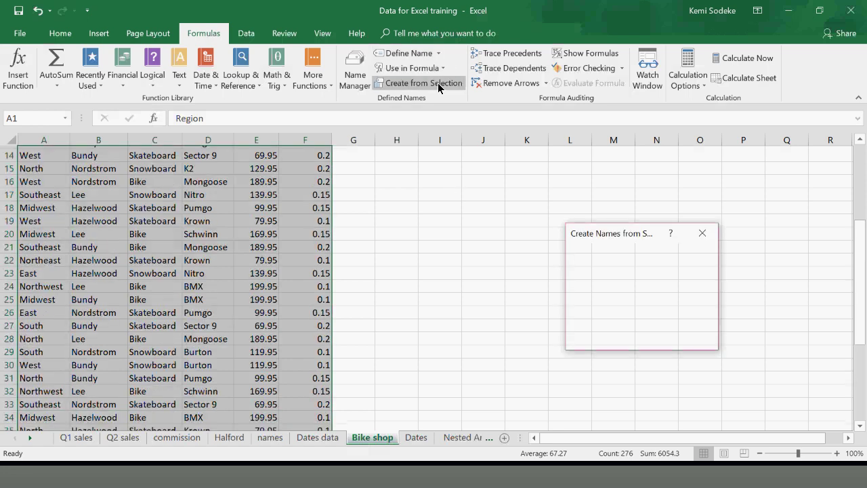
click(627, 342)
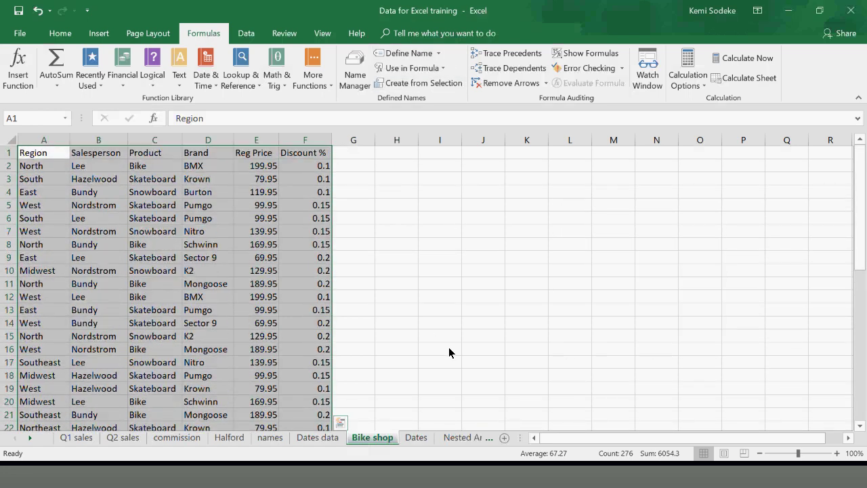
click(199, 139)
click(204, 192)
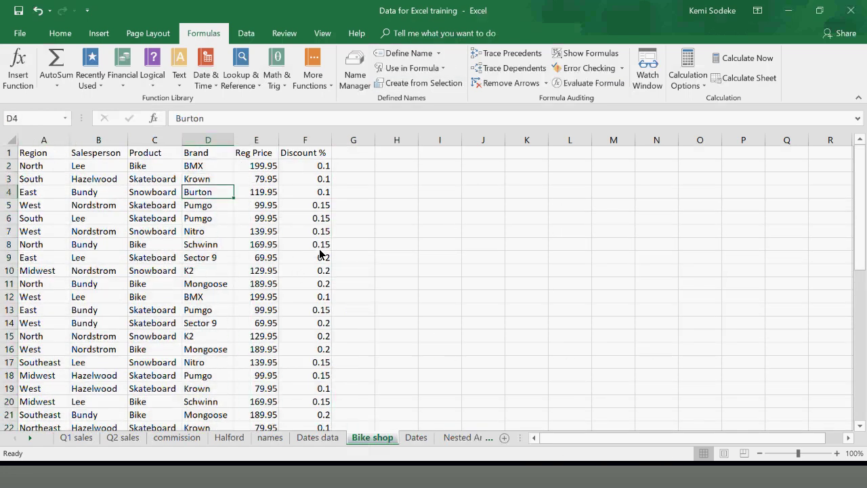
Review the new names in the Use in Formula list and widen column H
click(440, 218)
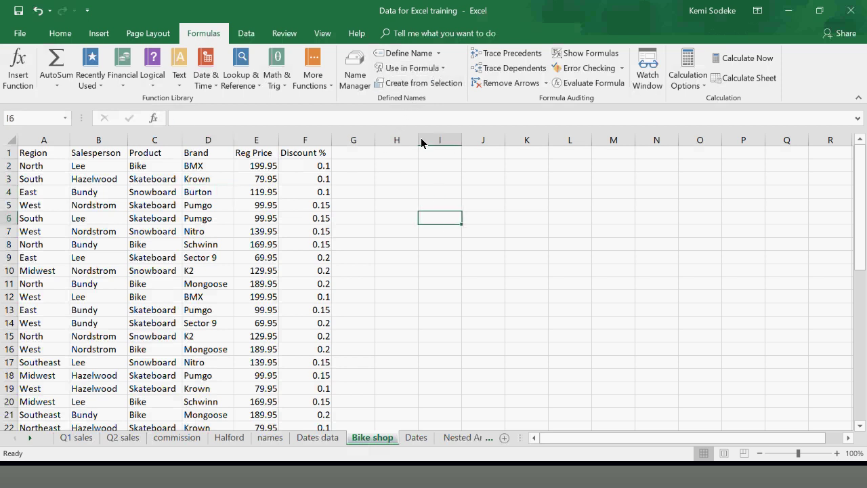
click(443, 67)
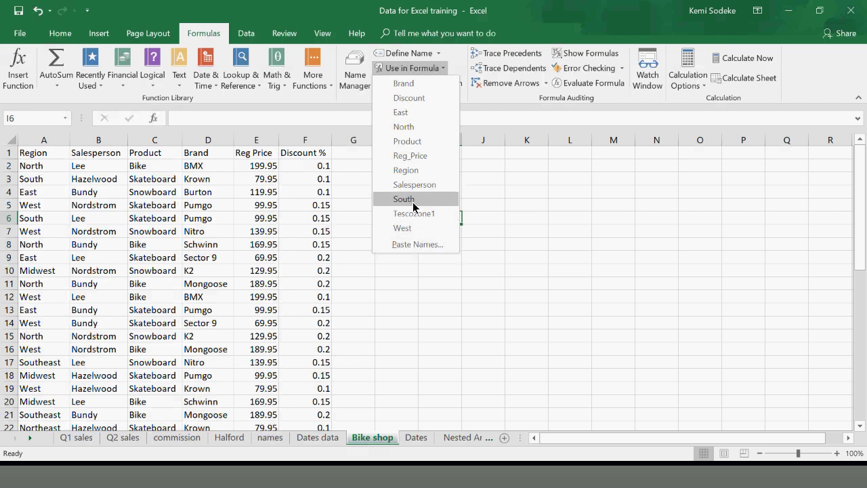
click(506, 344)
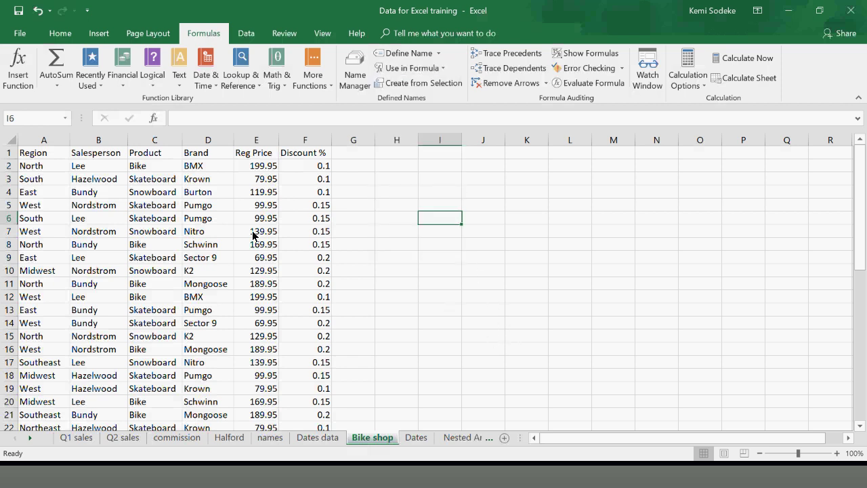
click(408, 163)
drag(418, 141, 424, 139)
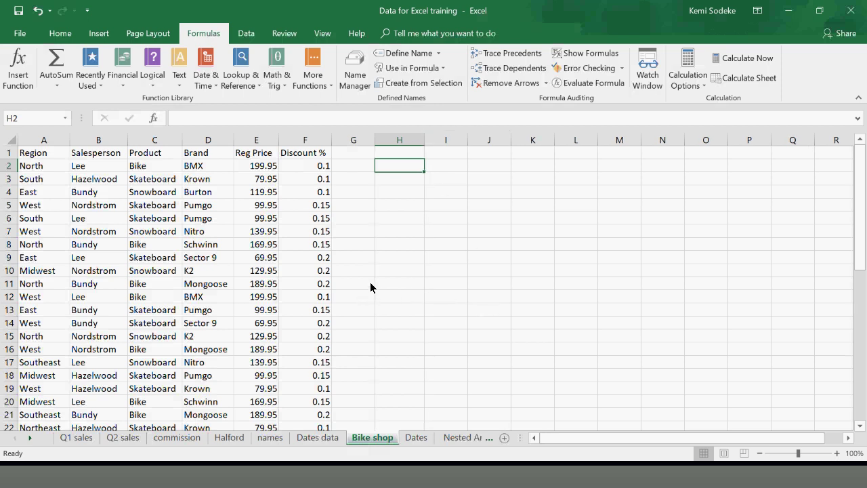
Enter the heading sumifs in cell H1
click(392, 154)
text(sumifs)
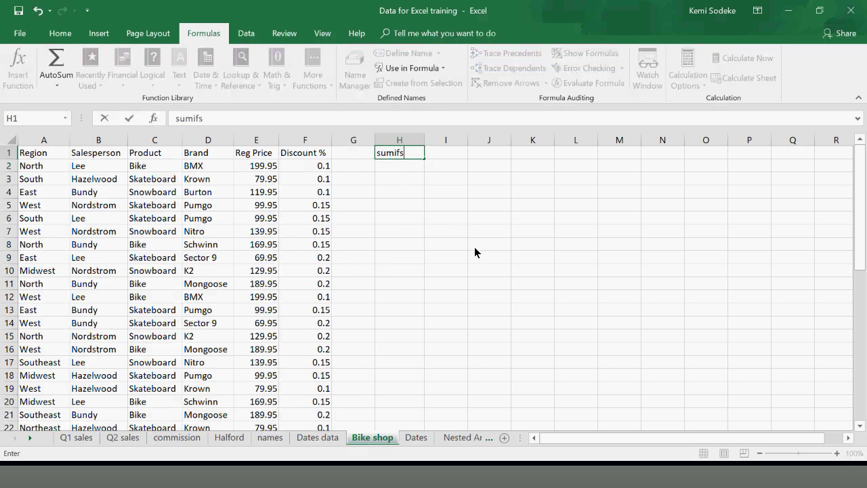
key(Return)
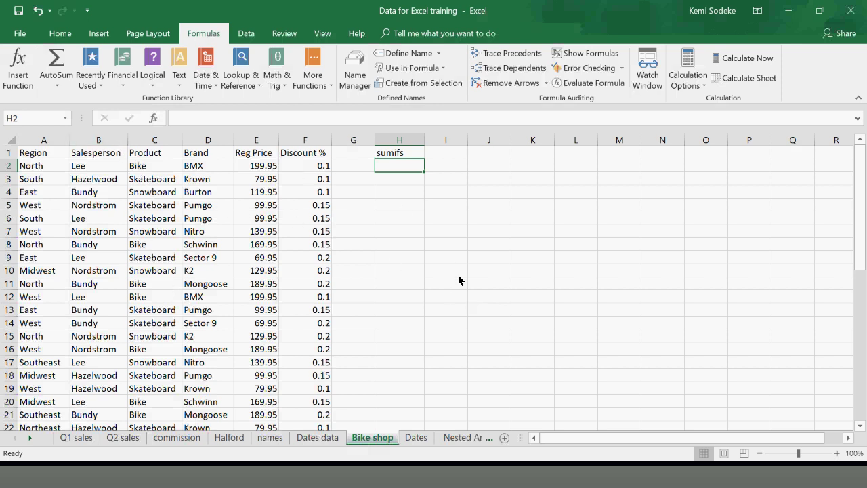
Begin a =sumifs( formula in cell H2
click(157, 157)
key(ctrl+shift+Down)
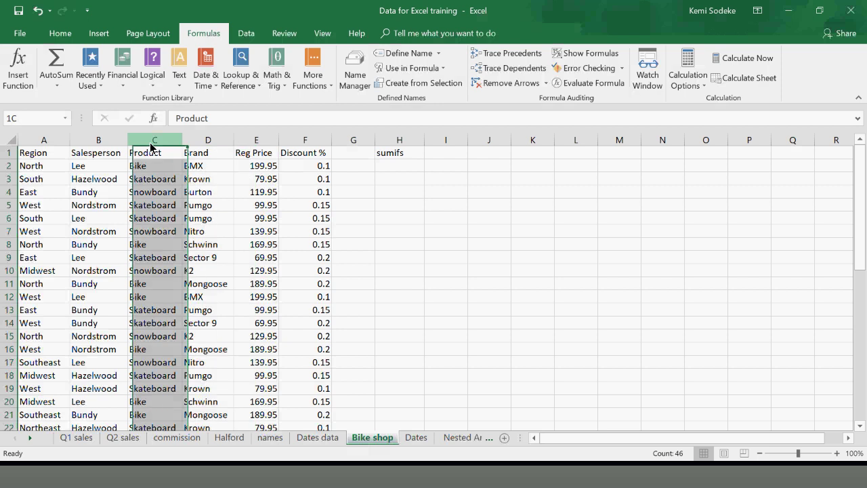
click(258, 170)
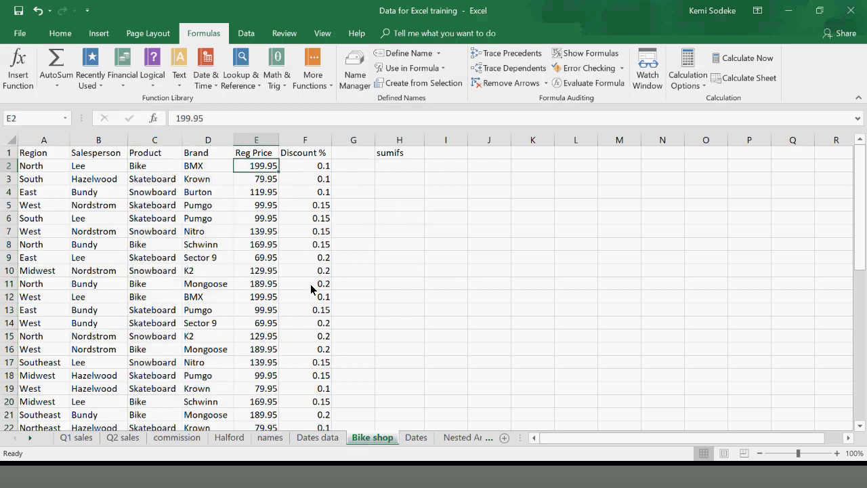
click(400, 168)
text(=)
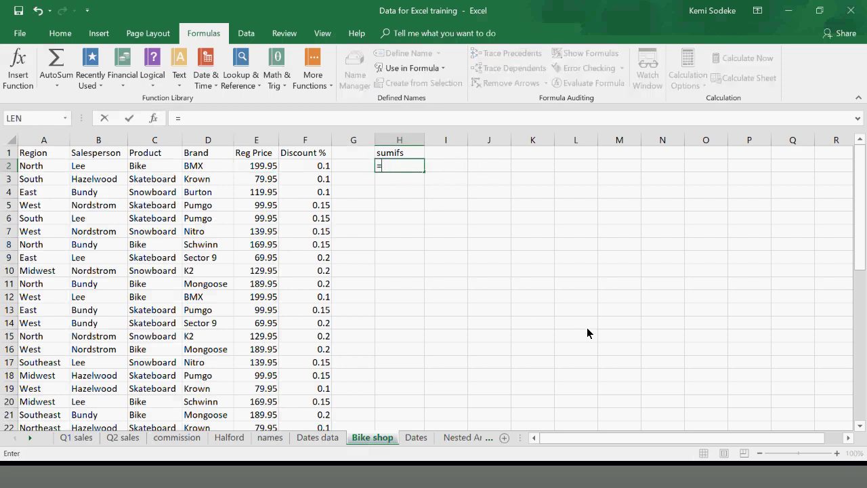
text(sumi)
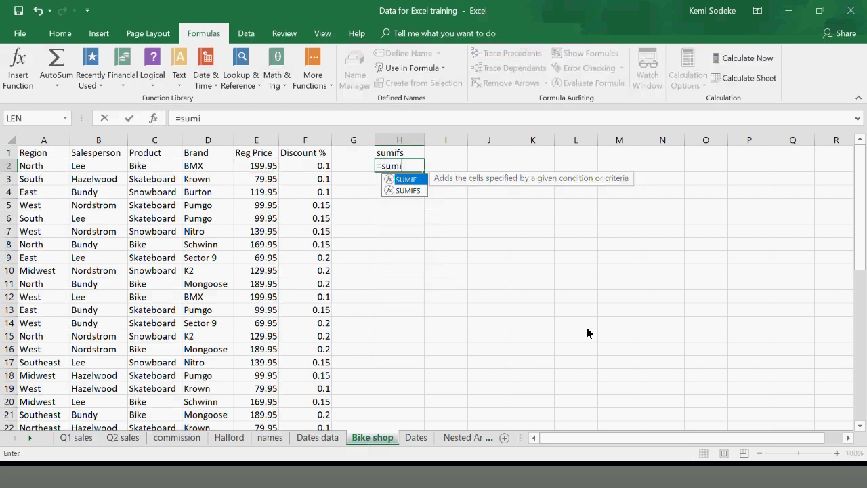
text(fs)
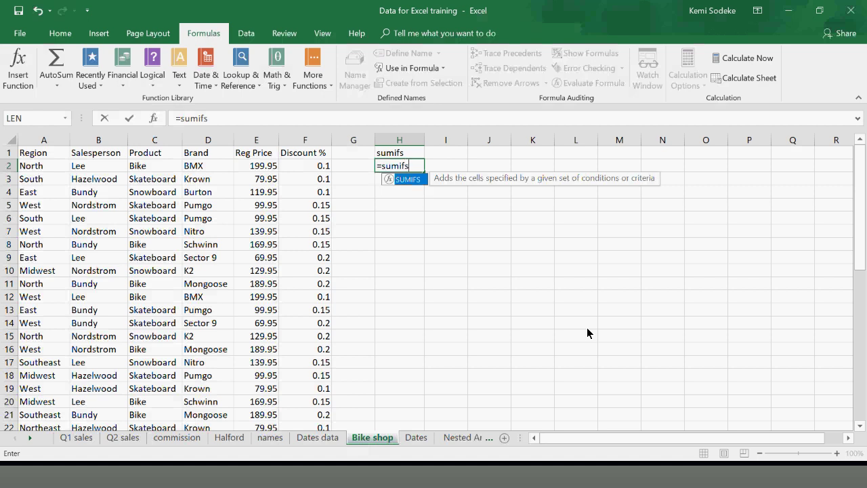
text(()
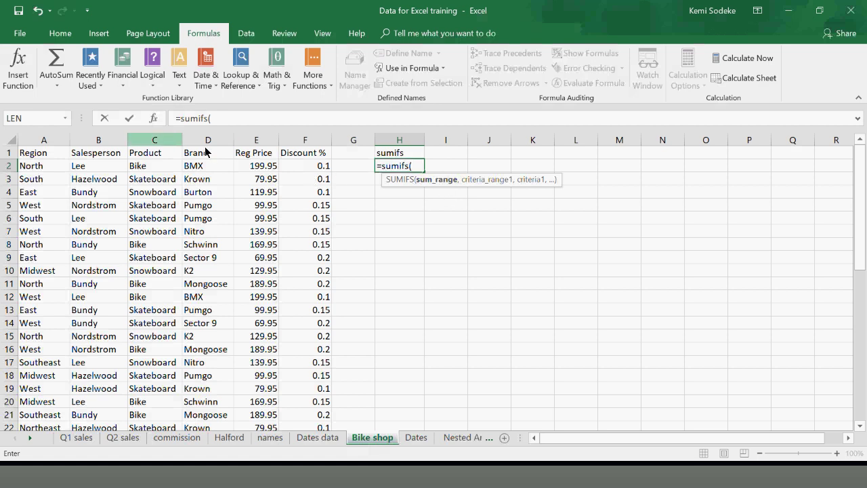
In the SUMIFS arguments, insert named range Discount as Sum_range and Product as Criteria_range1
click(157, 120)
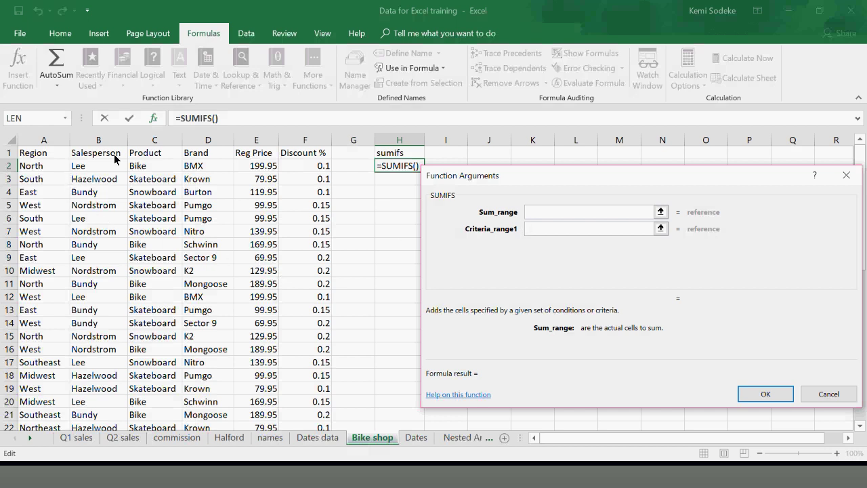
click(168, 158)
click(441, 68)
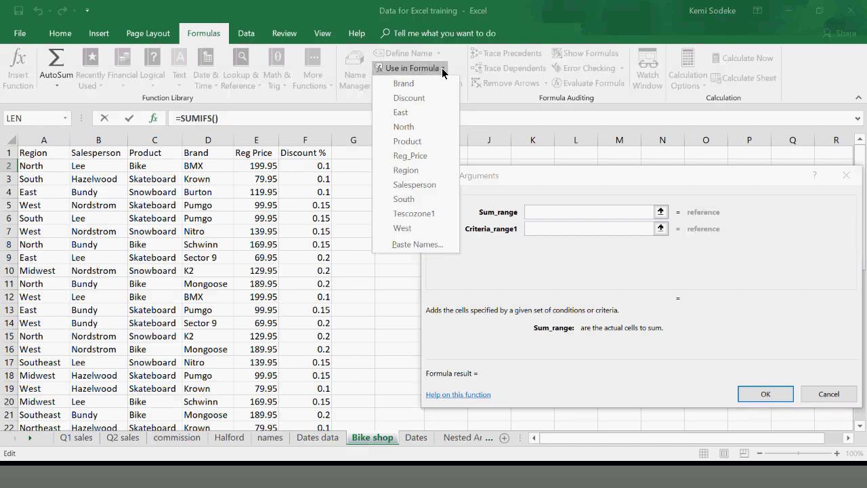
key(Escape)
click(422, 145)
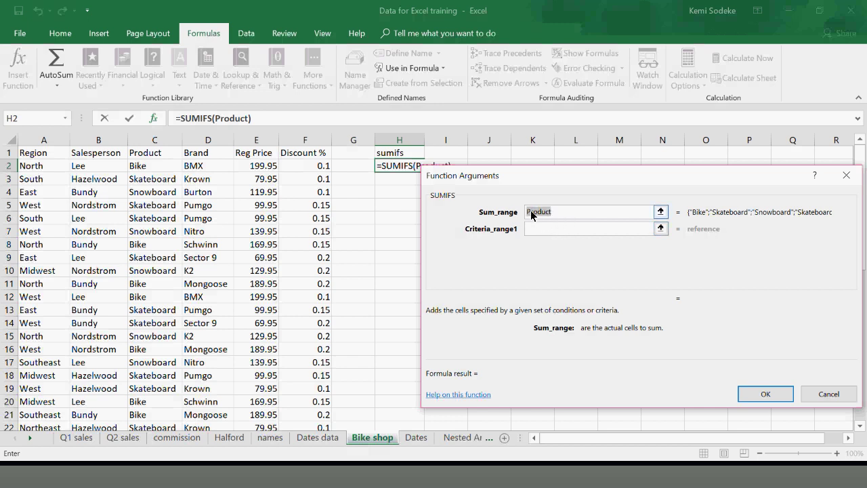
click(424, 69)
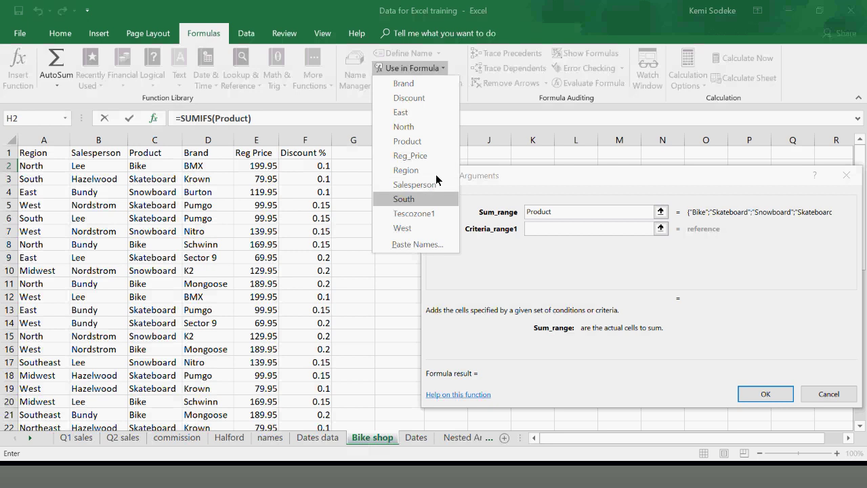
click(421, 100)
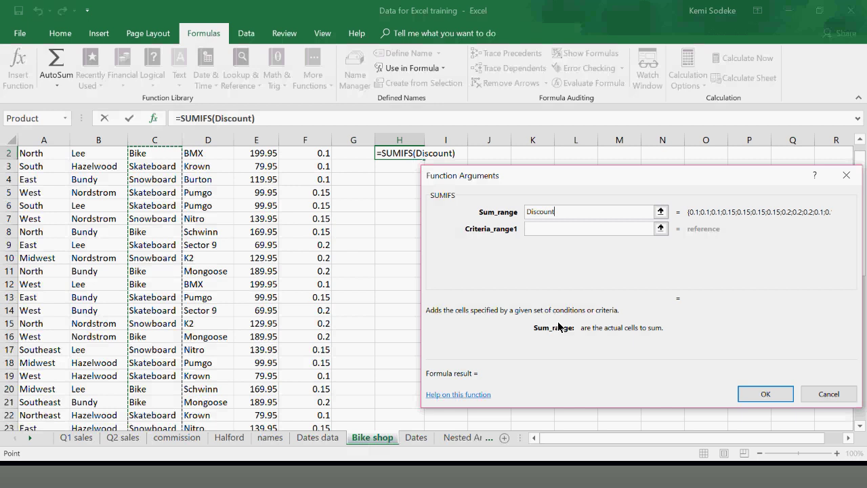
key(Tab)
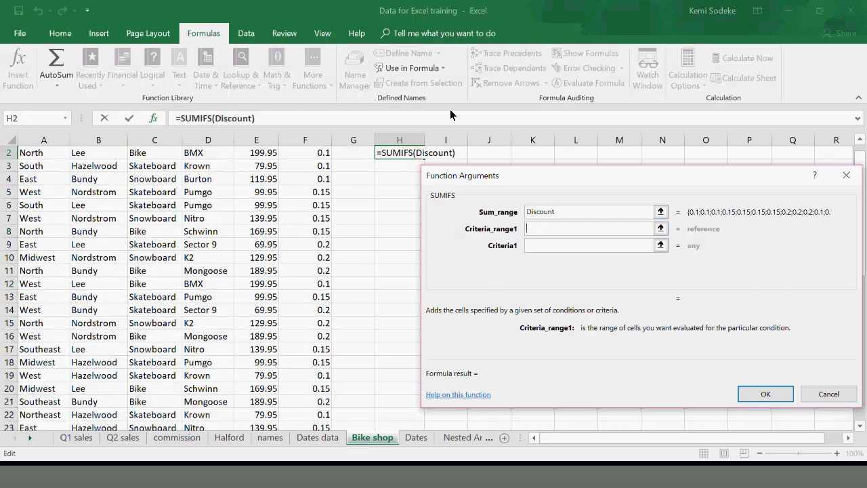
click(444, 67)
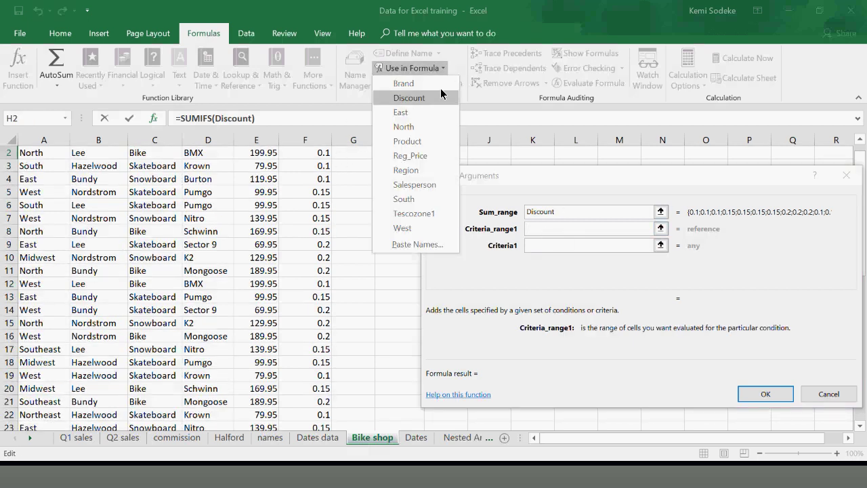
click(415, 142)
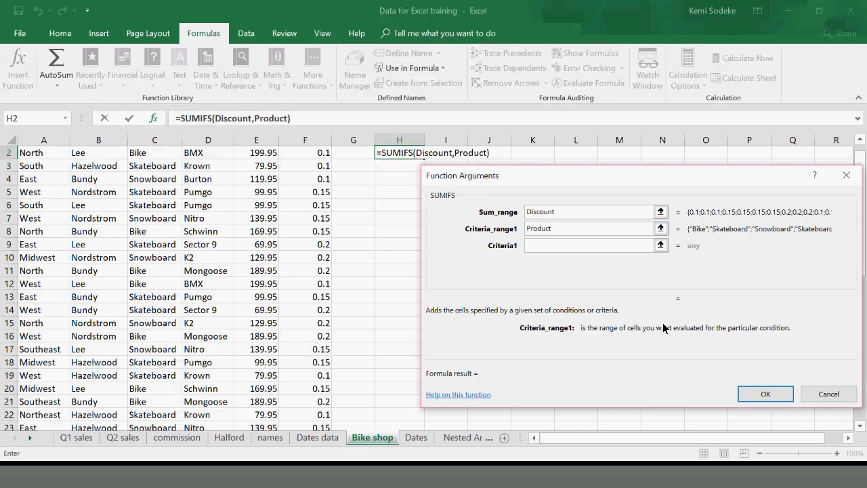
click(543, 248)
Enter Bike as the first SUMIFS criterion
click(541, 244)
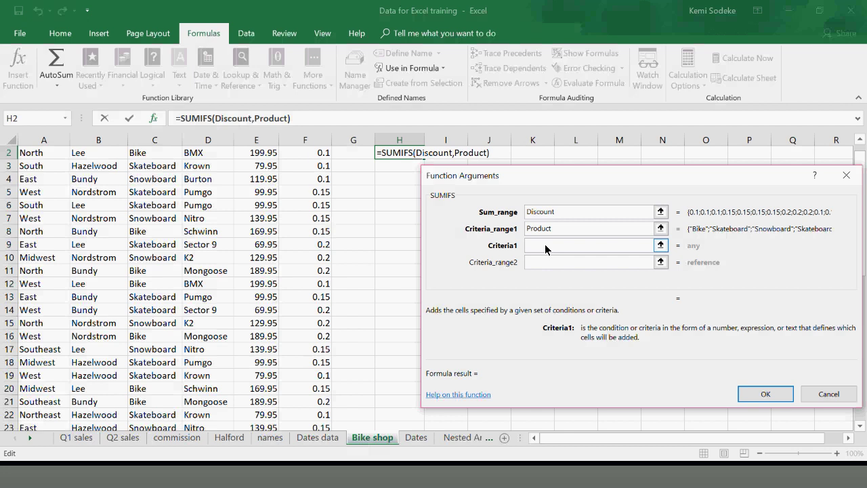
text(Bike)
click(543, 262)
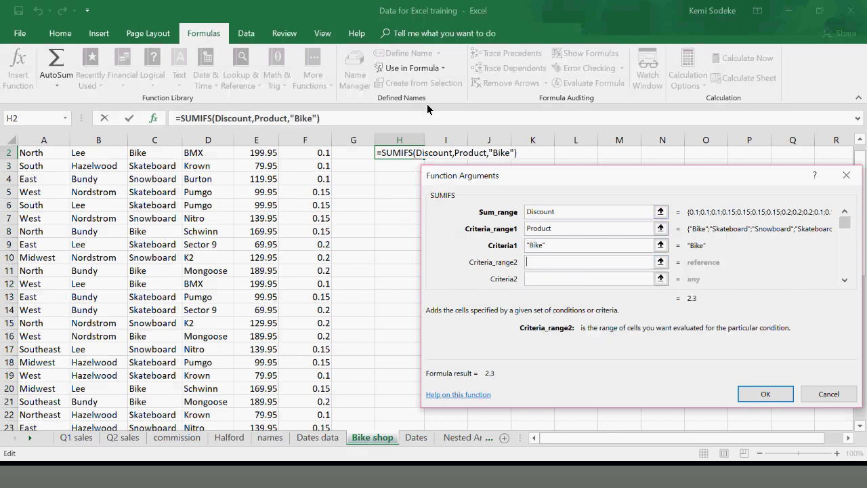
click(444, 68)
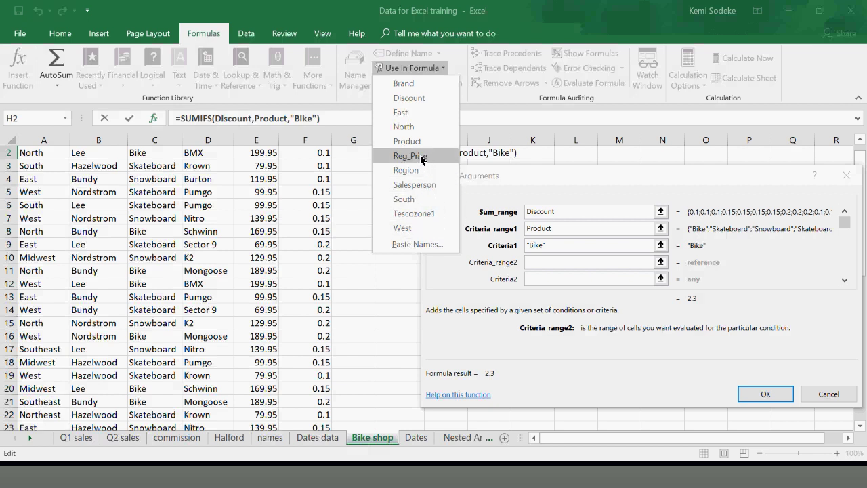
click(859, 140)
click(859, 140)
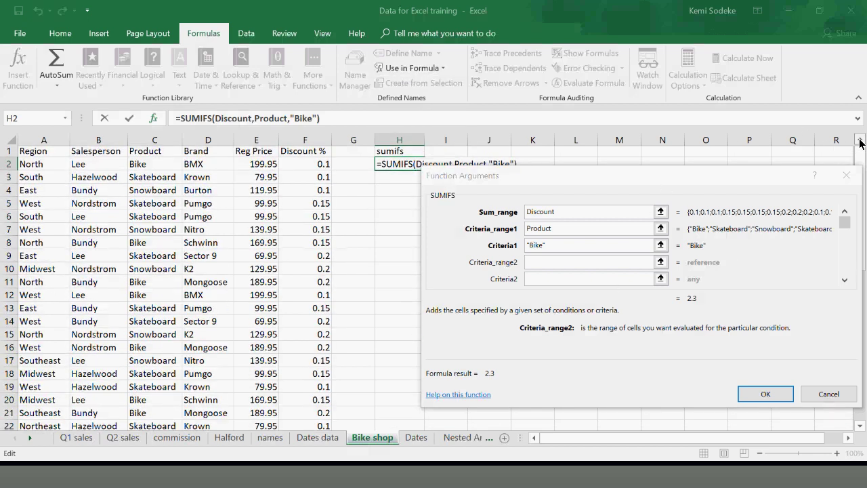
Add Reg_Price as Criteria_range2 with criterion >60 and confirm, giving 2.3
click(418, 67)
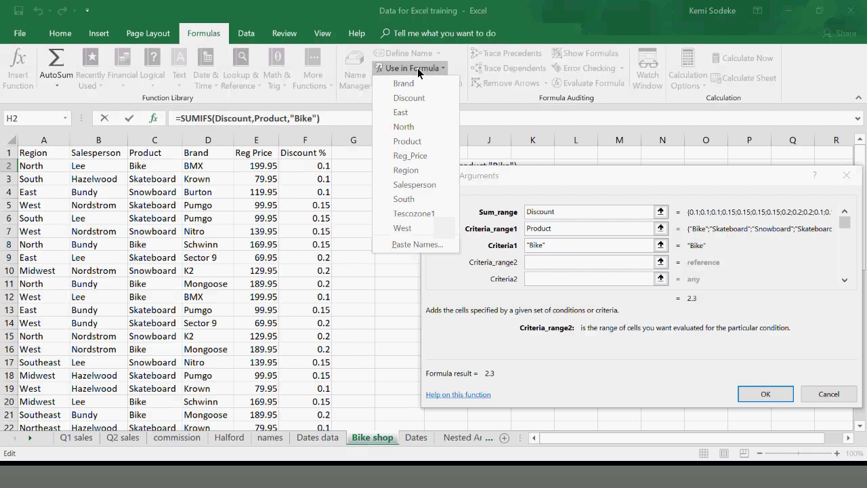
click(417, 156)
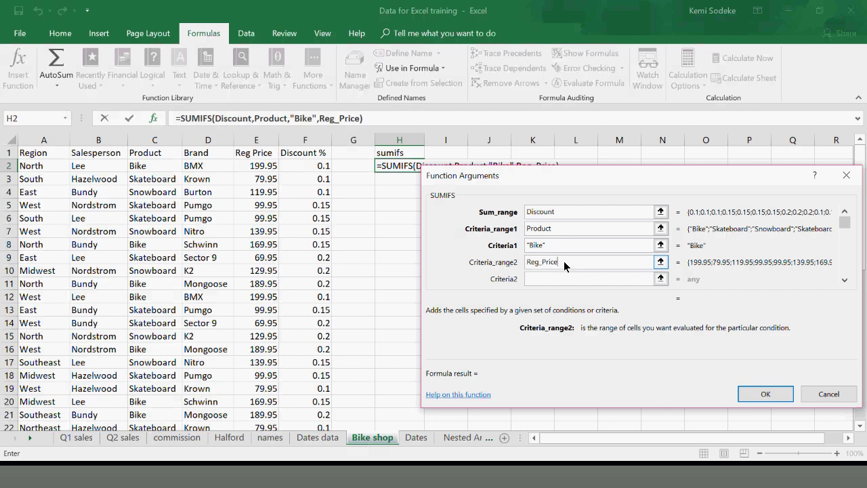
click(557, 283)
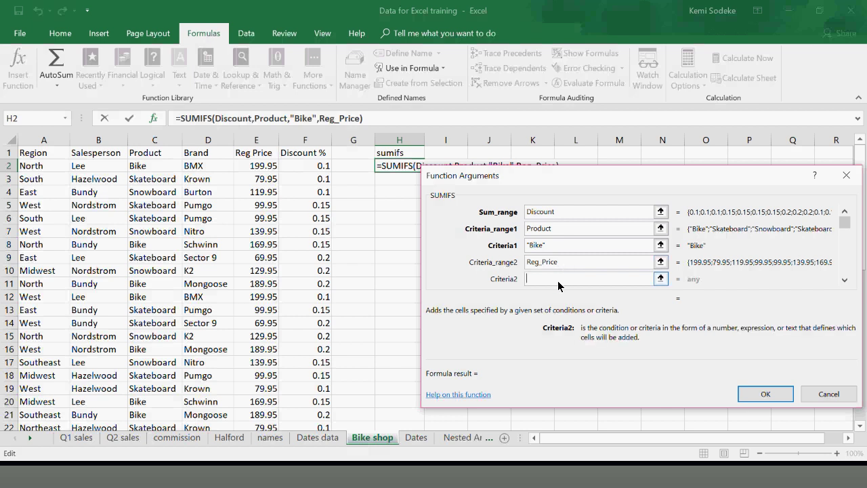
text(>60)
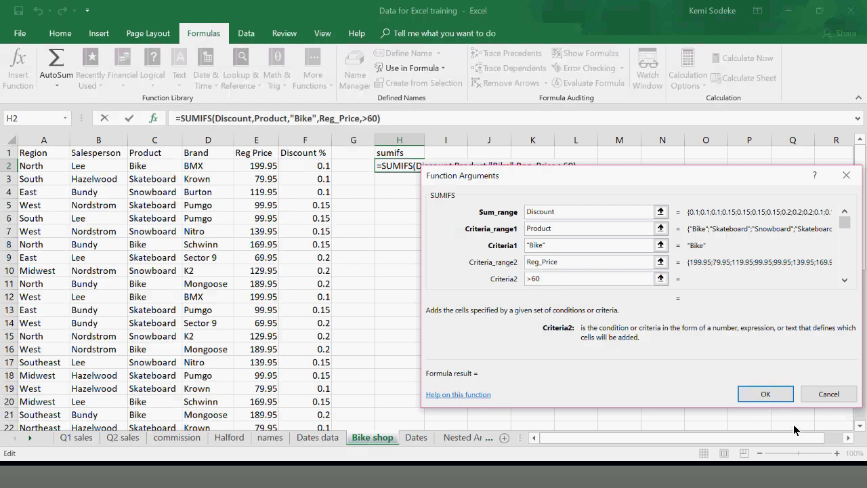
click(764, 394)
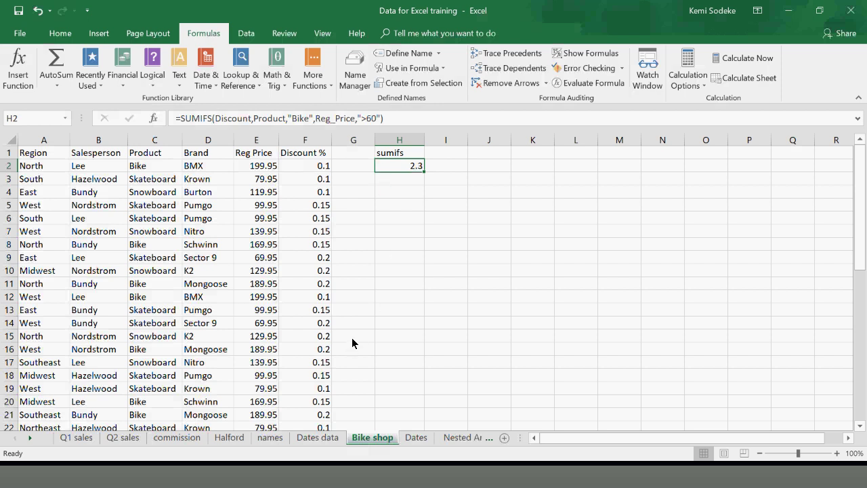
Apply Data > Filter to header row 1, then reselect H2
scroll(272, 287, down, 5)
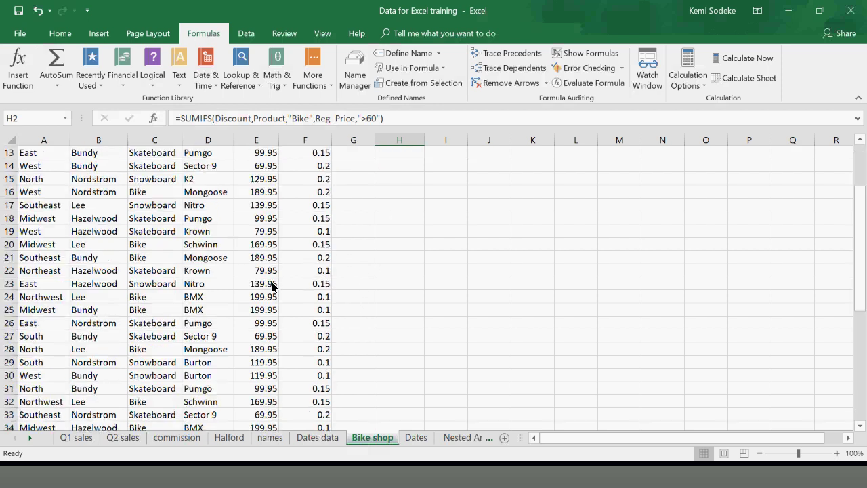
scroll(271, 289, up, 5)
click(9, 152)
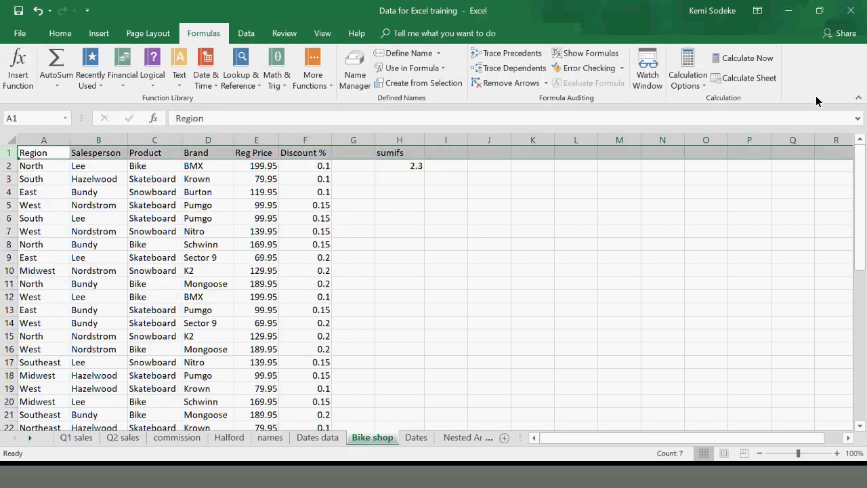
click(246, 35)
click(405, 80)
drag(223, 218, 217, 205)
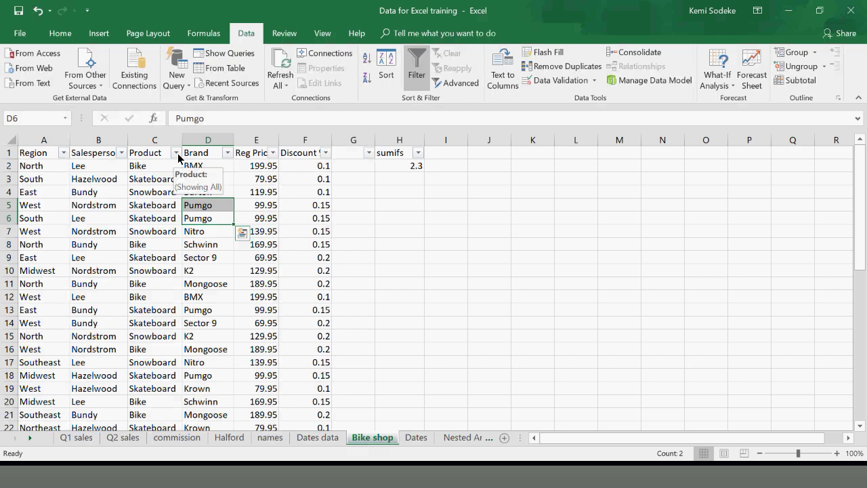
click(405, 168)
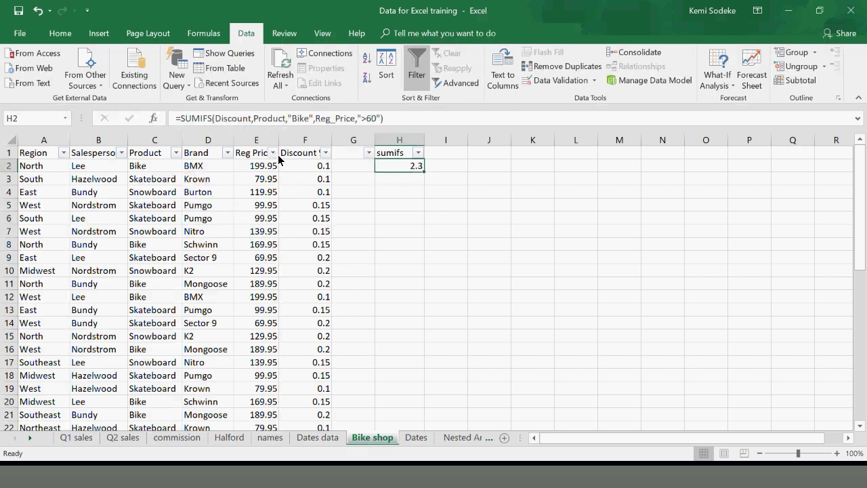
Replace H2's SUMIFS Sum_range Discount with Reg_Price, returning 3029.2
click(156, 120)
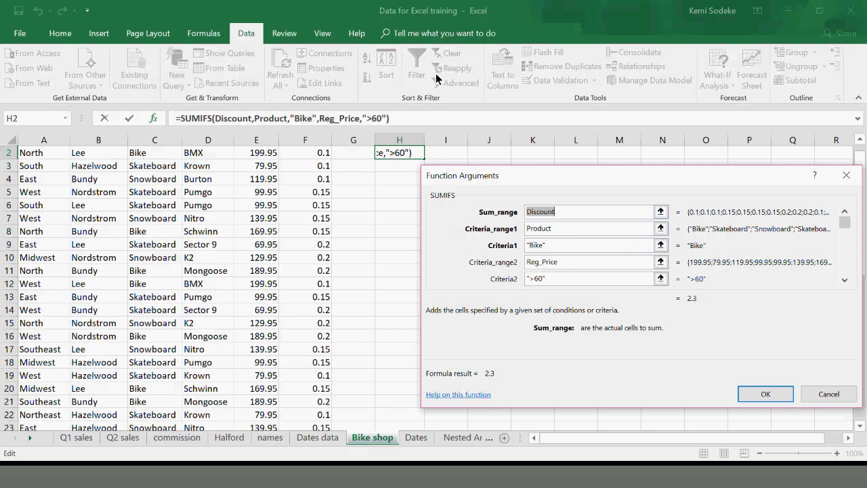
click(599, 216)
click(204, 33)
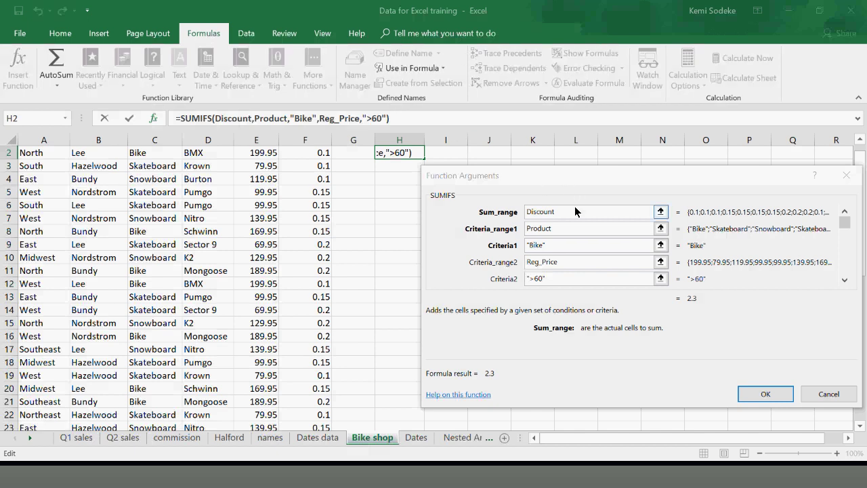
click(411, 67)
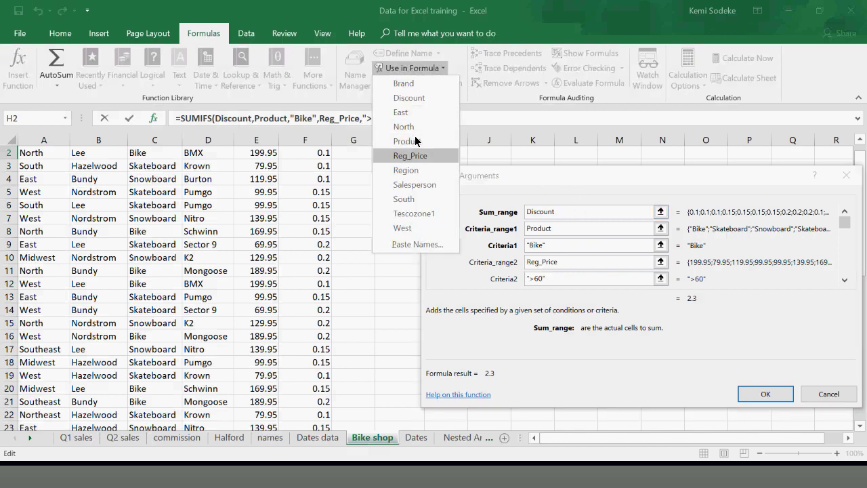
click(425, 157)
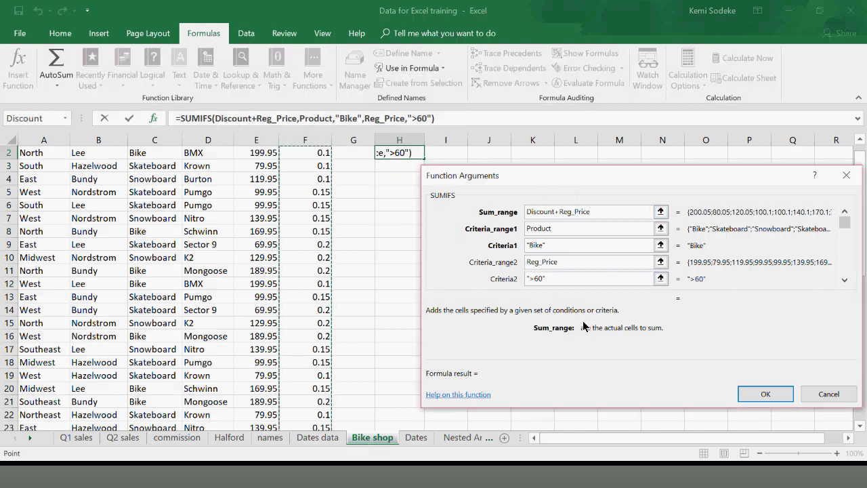
click(558, 212)
key(BackSpace)
key(BackSpace)
key(BackSpace)
key(BackSpace)
key(BackSpace)
key(BackSpace)
key(BackSpace)
key(BackSpace)
key(BackSpace)
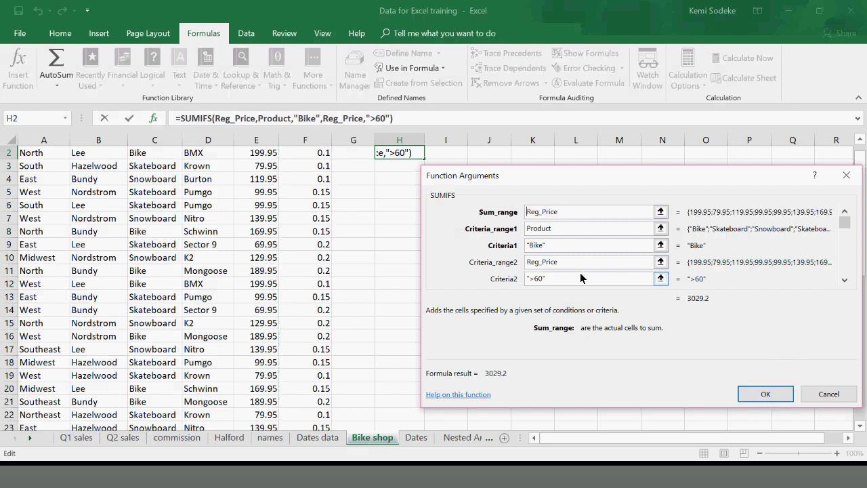
click(761, 393)
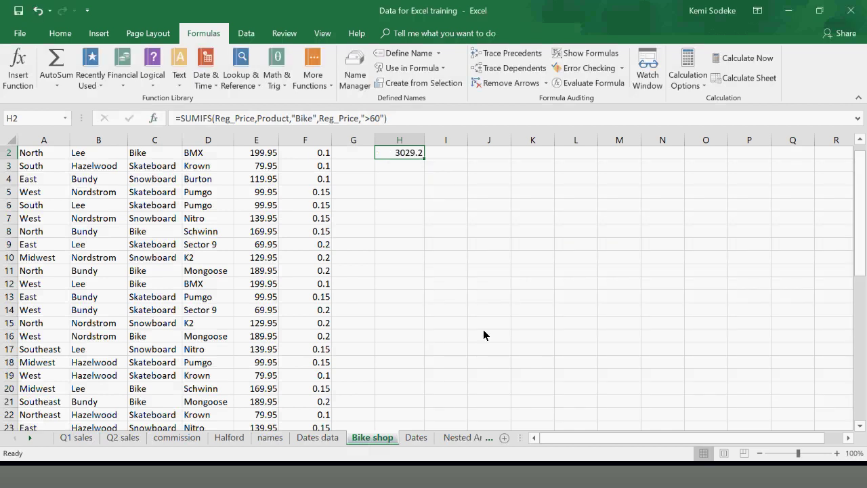
scroll(475, 344, up, 1)
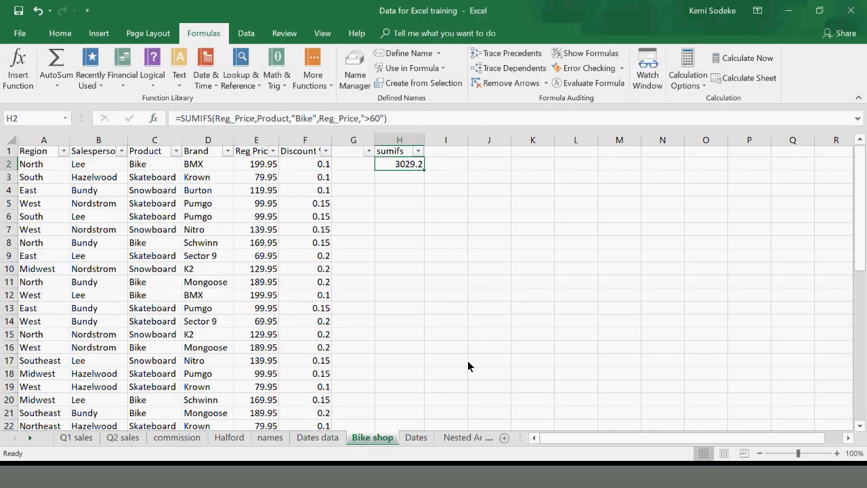
click(399, 335)
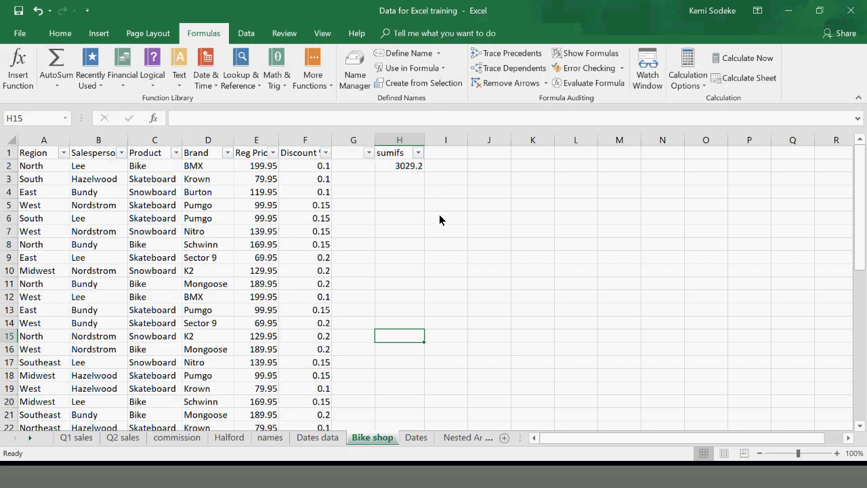
click(378, 274)
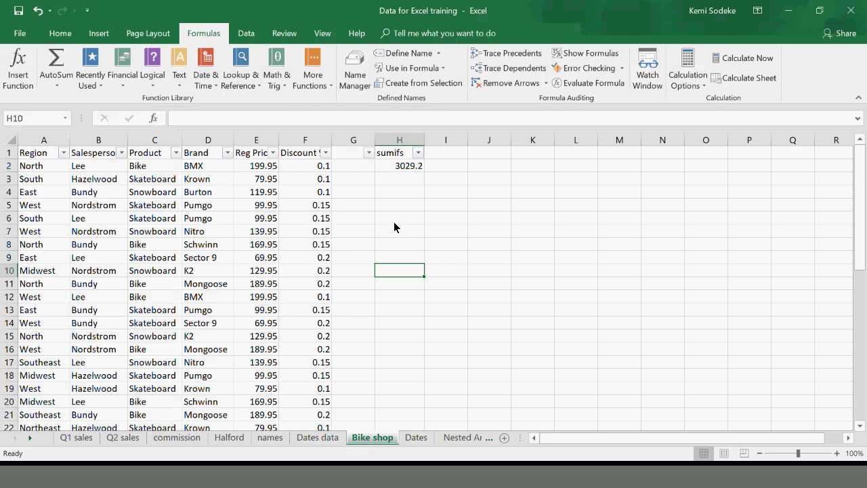
click(402, 168)
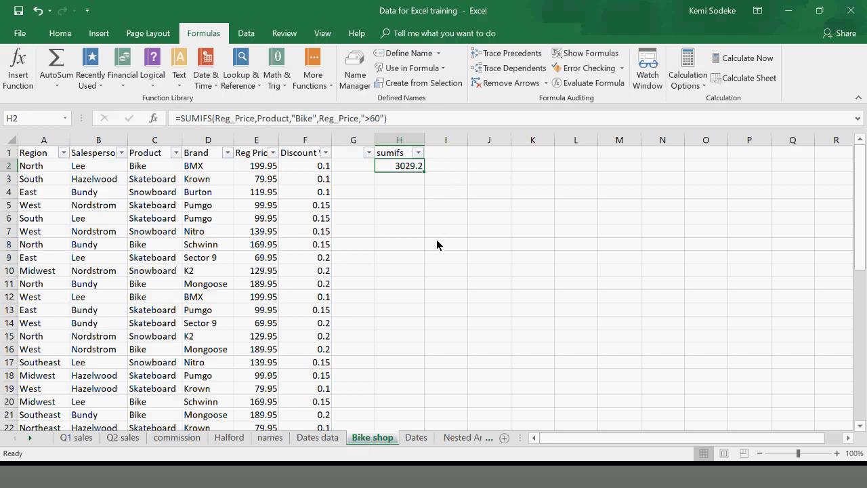
click(352, 67)
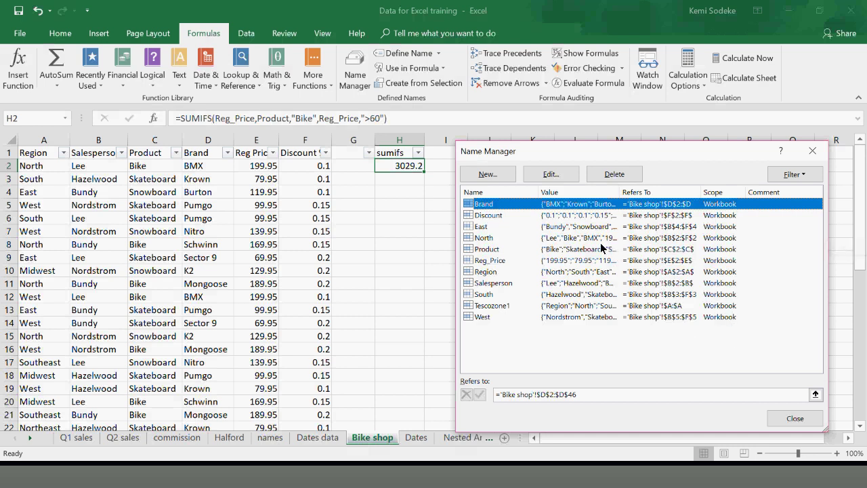
click(806, 425)
click(440, 247)
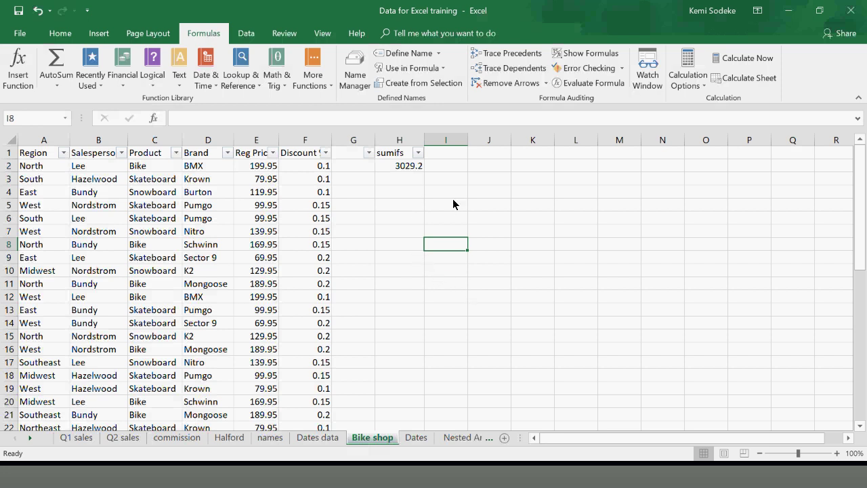
click(395, 168)
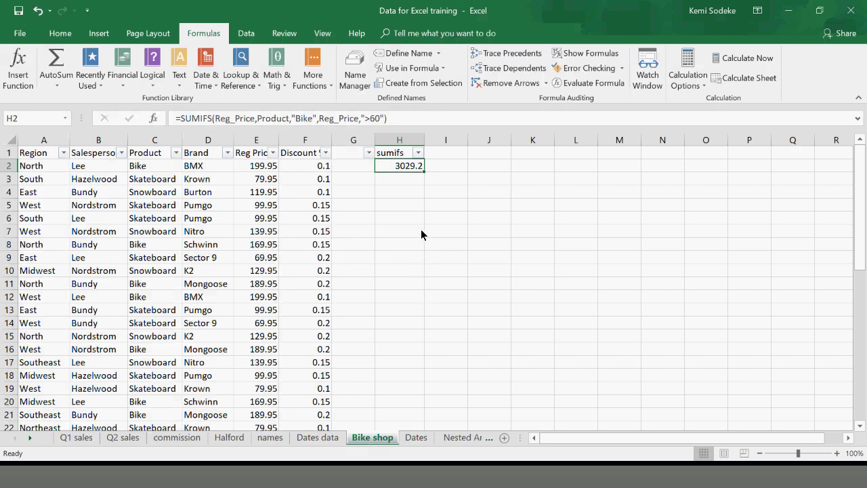
click(356, 80)
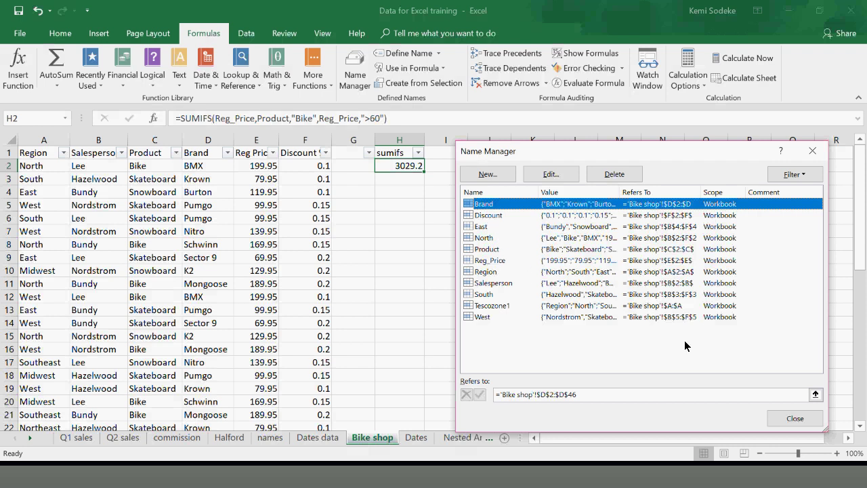
click(794, 417)
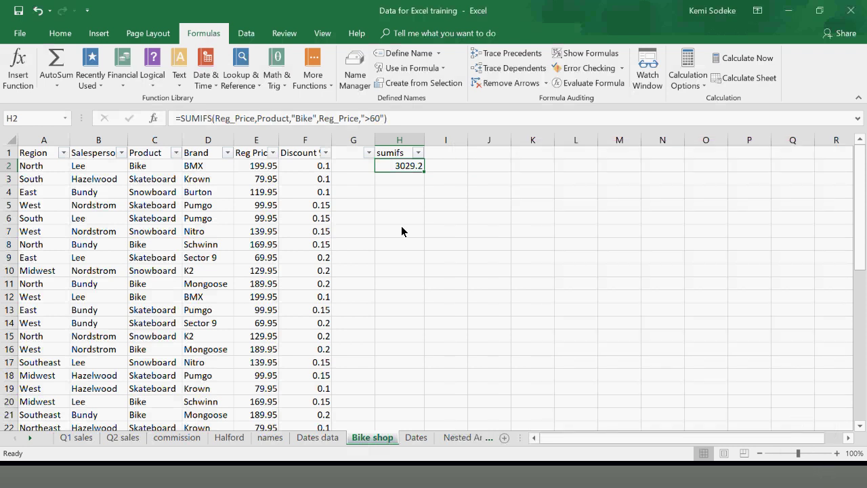
click(401, 229)
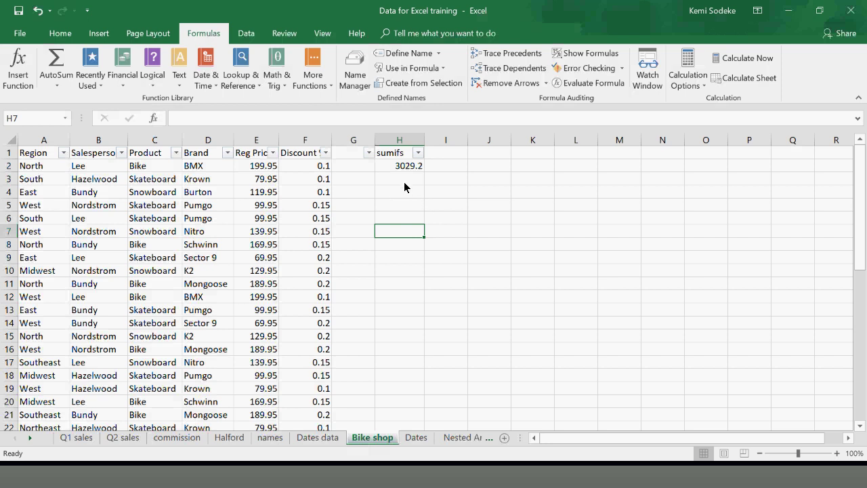
click(359, 168)
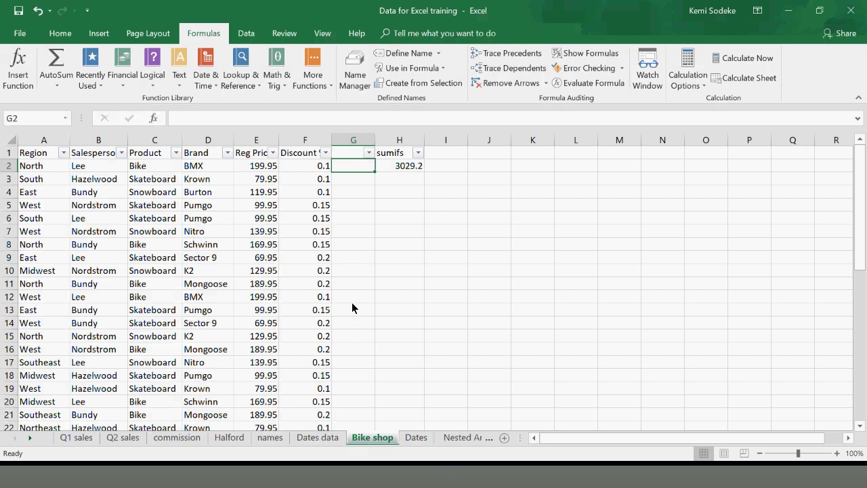
click(412, 285)
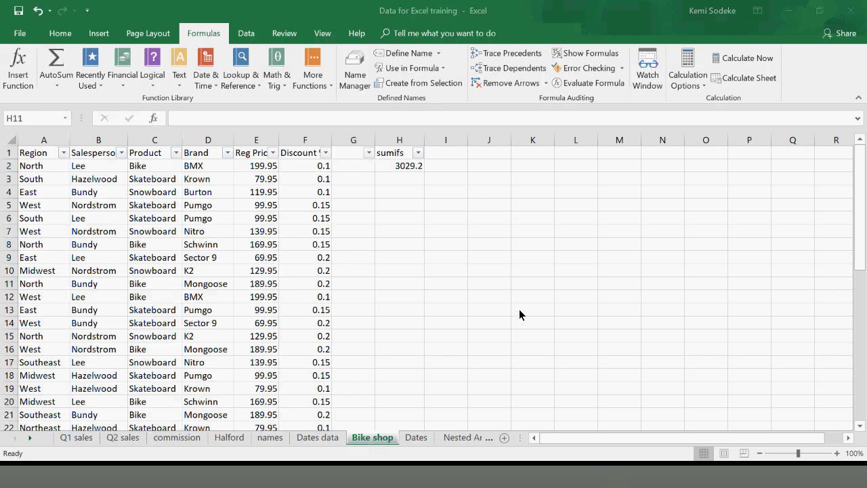
Clear columns G:H and select the data range A1:F46
drag(358, 143, 411, 144)
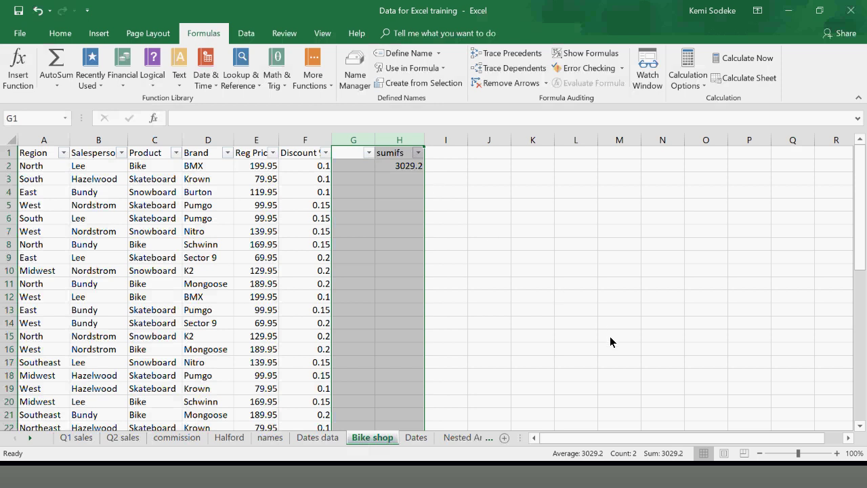
key(Delete)
click(482, 241)
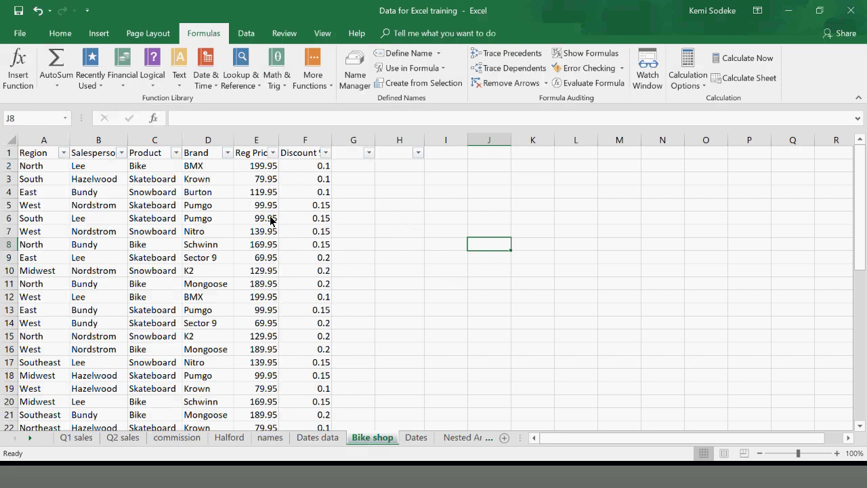
drag(41, 154, 323, 485)
Insert a PivotTable from the data onto the existing Bike shop sheet
scroll(321, 412, up, 9)
click(99, 33)
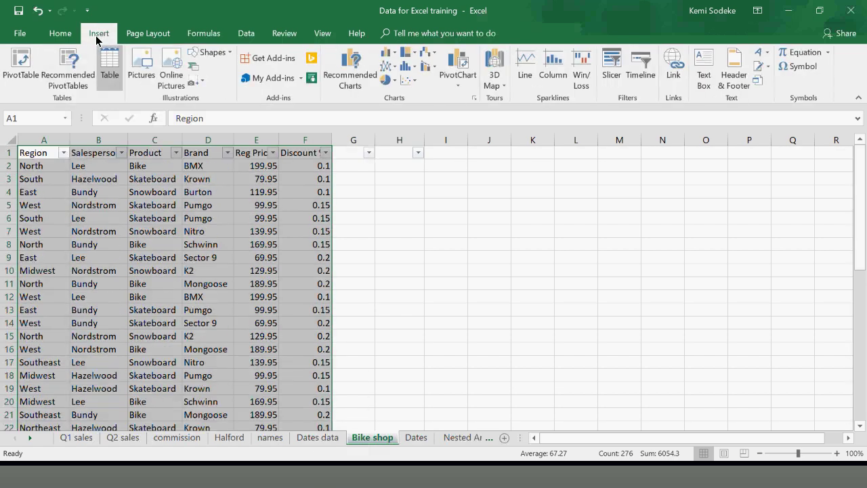
click(20, 65)
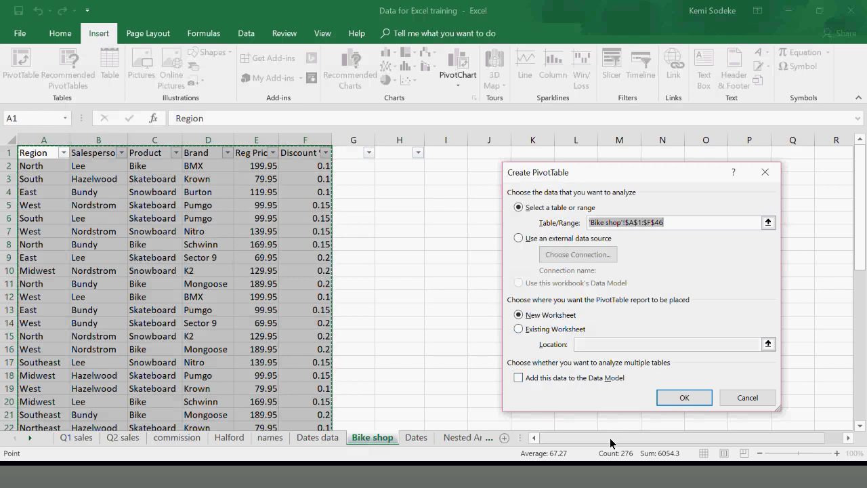
click(554, 328)
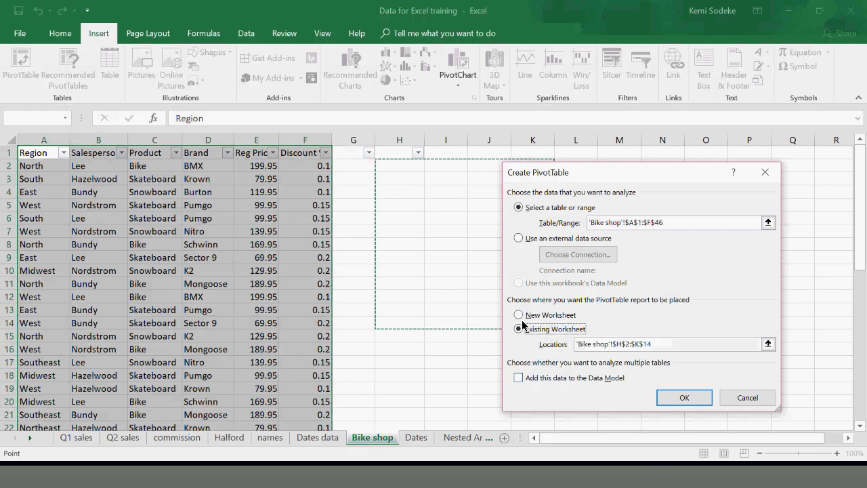
click(684, 397)
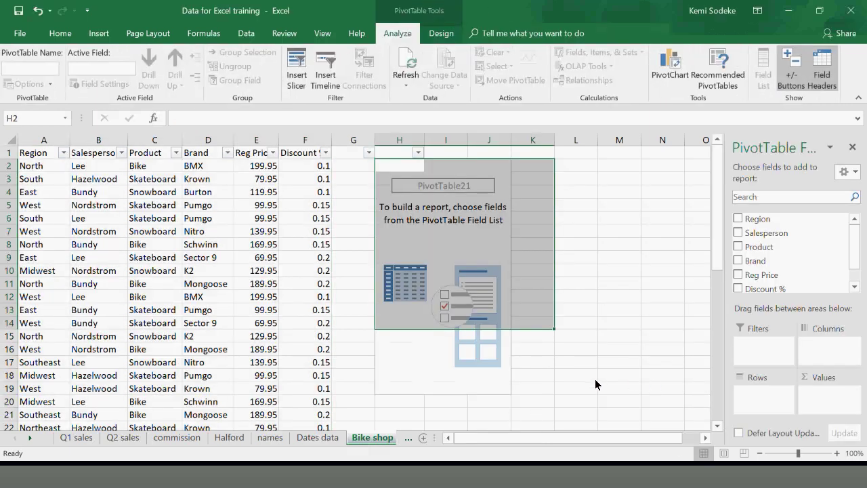
Put Product then Brand in the pivot Rows and Sum of Reg Price in Values
click(738, 247)
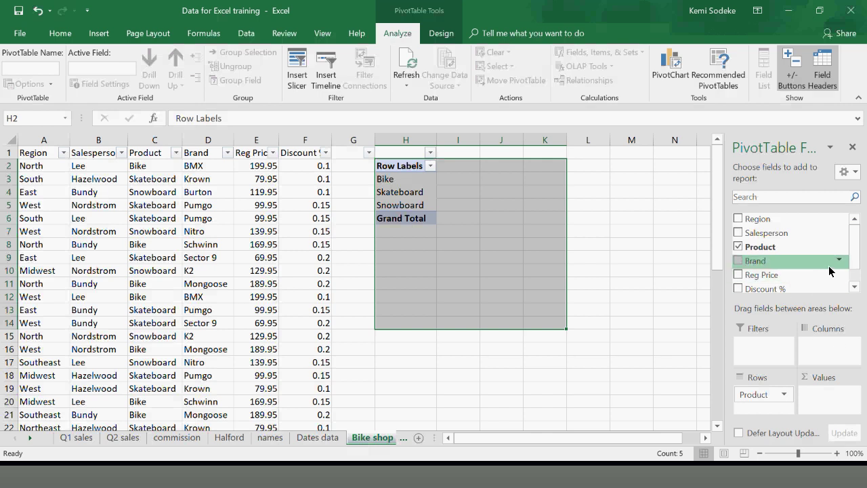
drag(771, 277, 820, 397)
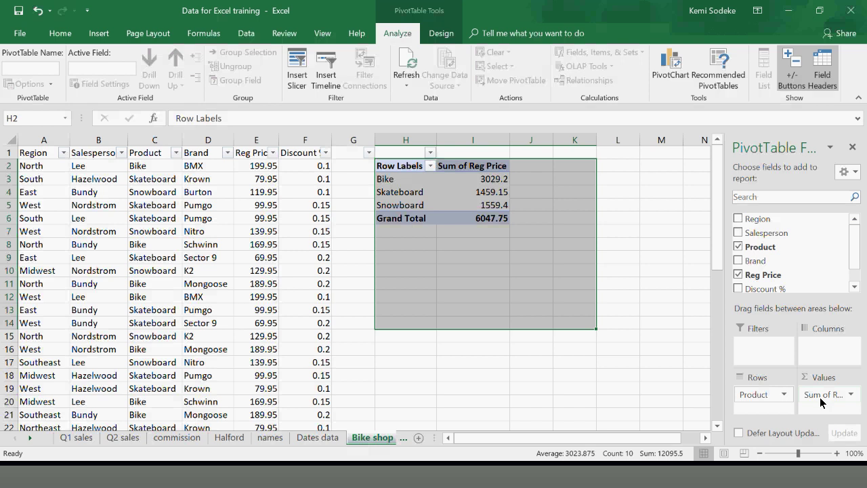
click(738, 274)
drag(758, 270, 769, 412)
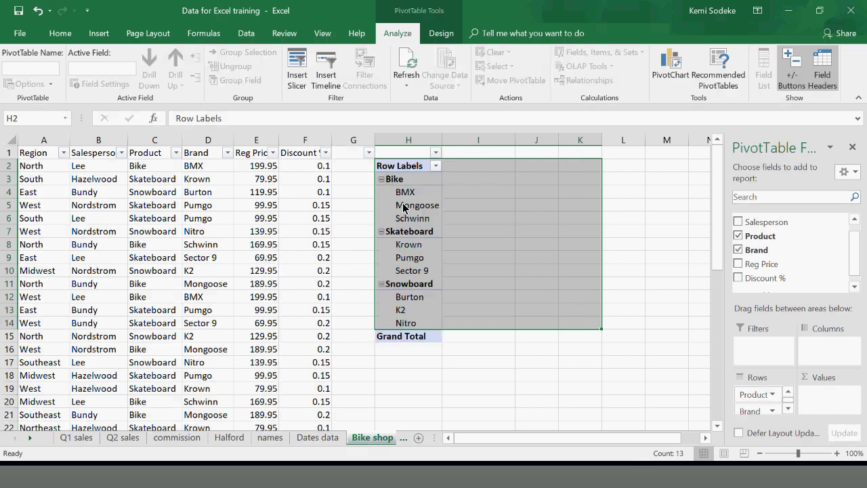
click(585, 363)
click(412, 209)
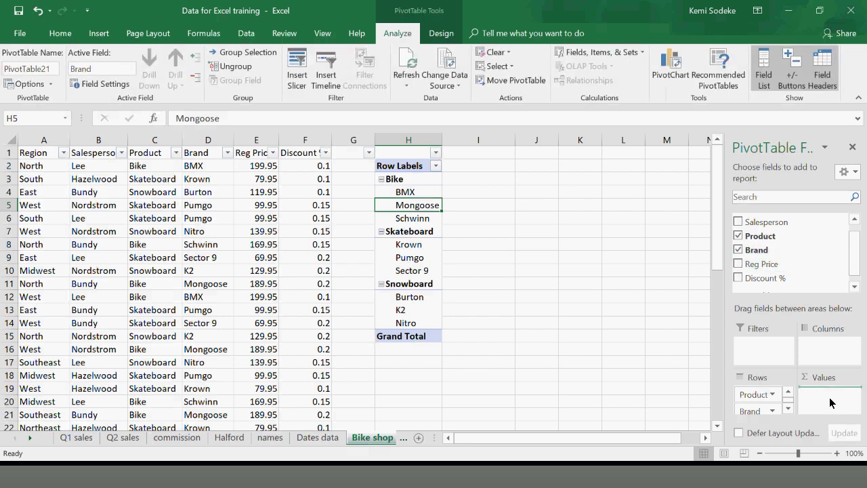
drag(831, 402, 831, 402)
Widen column I to fit the Reg Price totals
click(562, 247)
drag(516, 140, 539, 142)
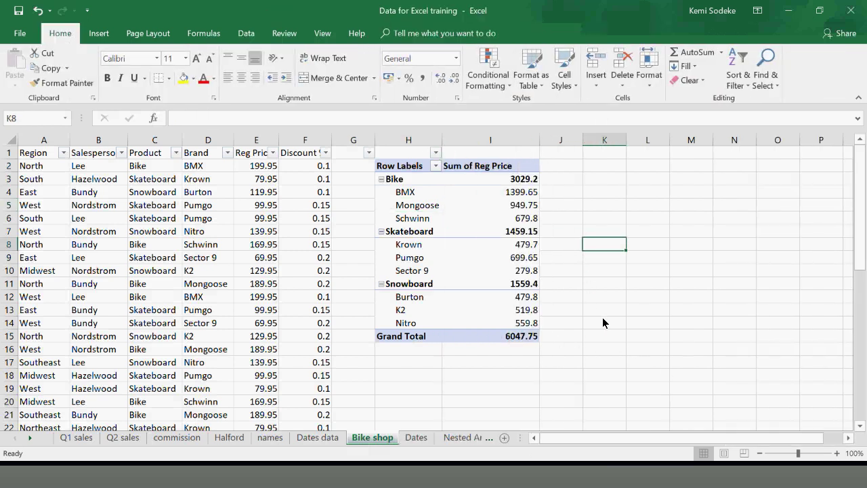
click(636, 209)
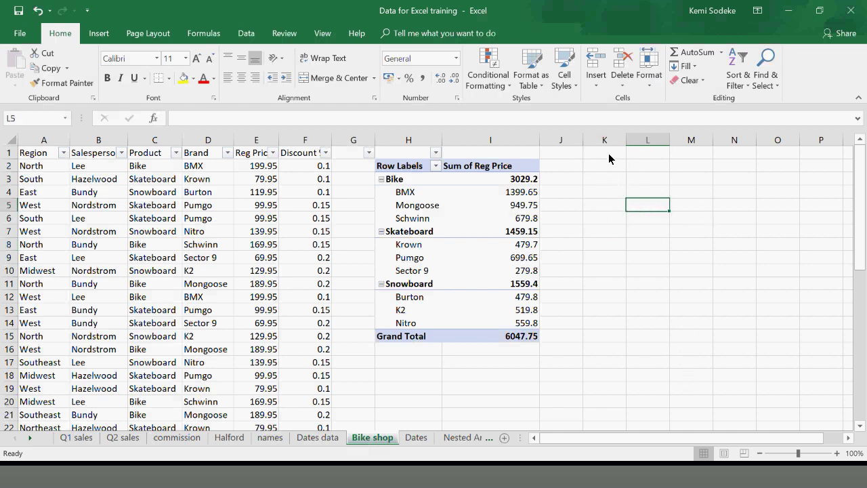
click(485, 168)
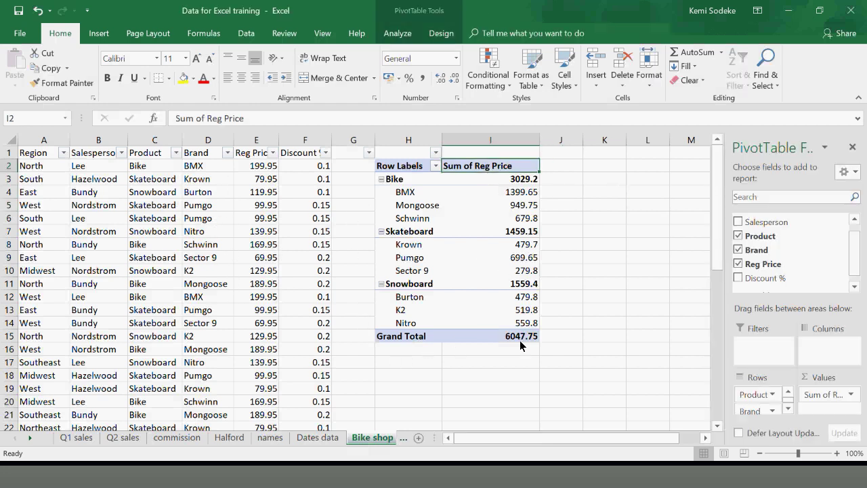
Enable Classic PivotTable layout in PivotTable Options on the Display tab
click(595, 239)
right_click(416, 209)
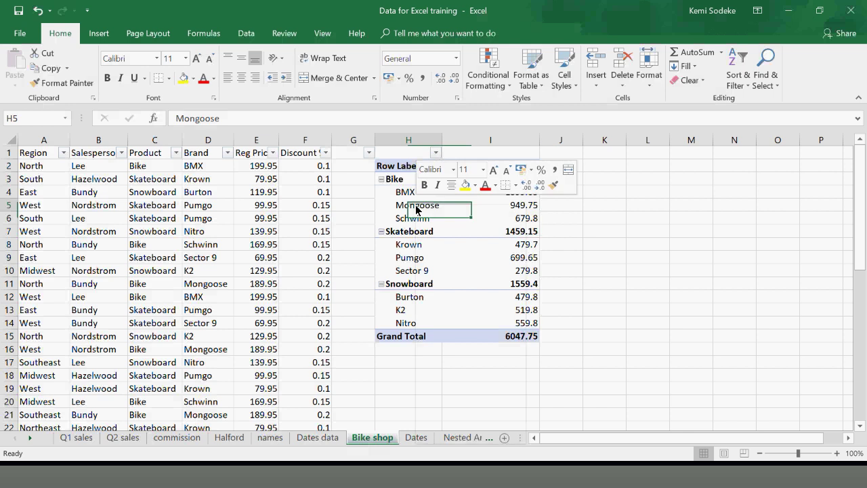
click(473, 419)
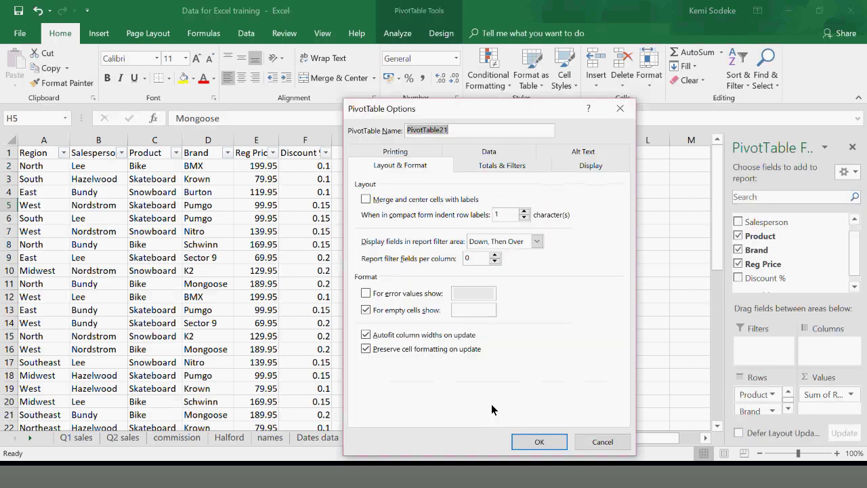
click(586, 174)
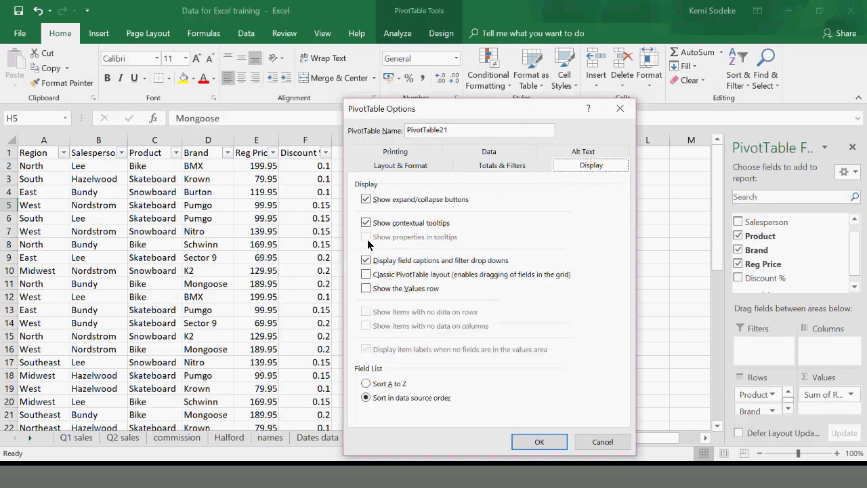
click(366, 275)
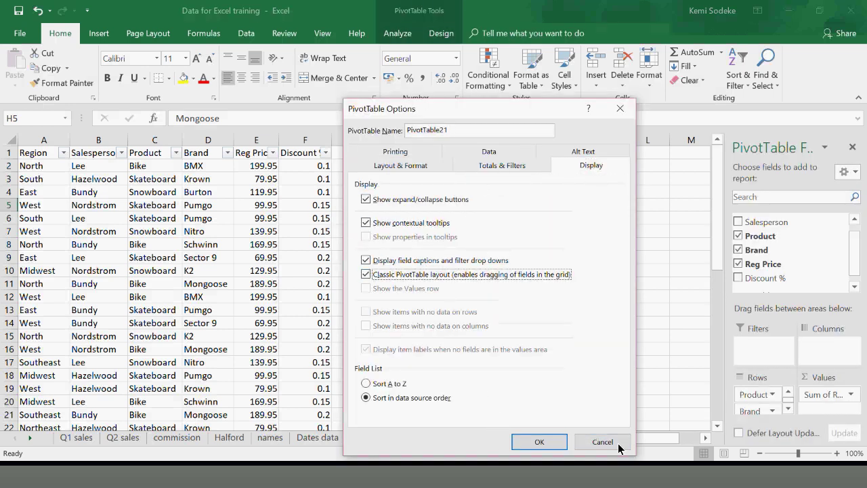
click(556, 441)
Widen column J to fit the pivot totals
click(596, 298)
drag(528, 141, 571, 140)
drag(496, 144, 517, 149)
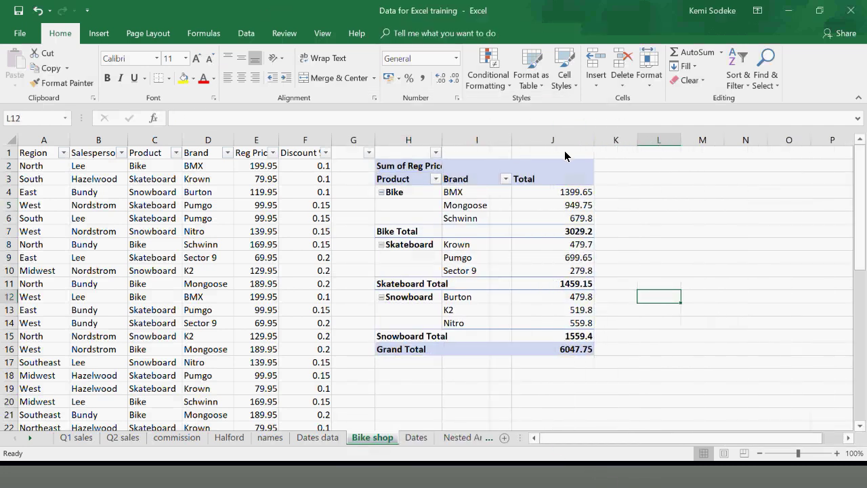
Add the heading 'V lookups' in L1
click(736, 259)
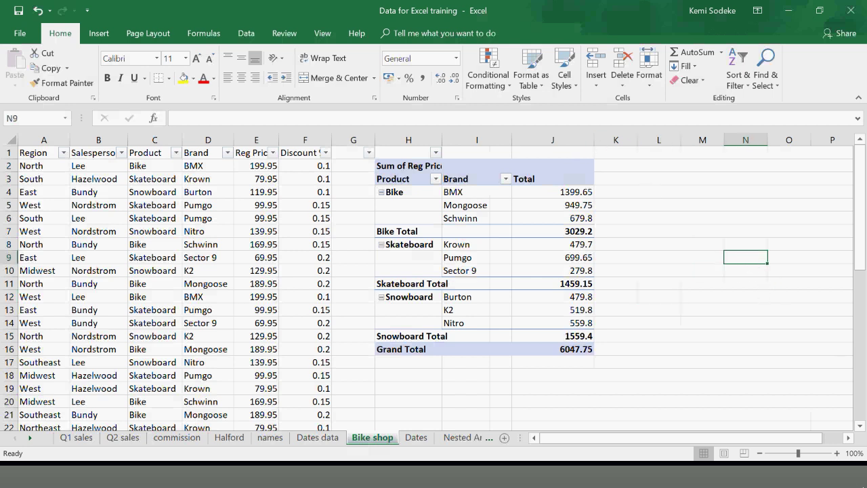
click(652, 154)
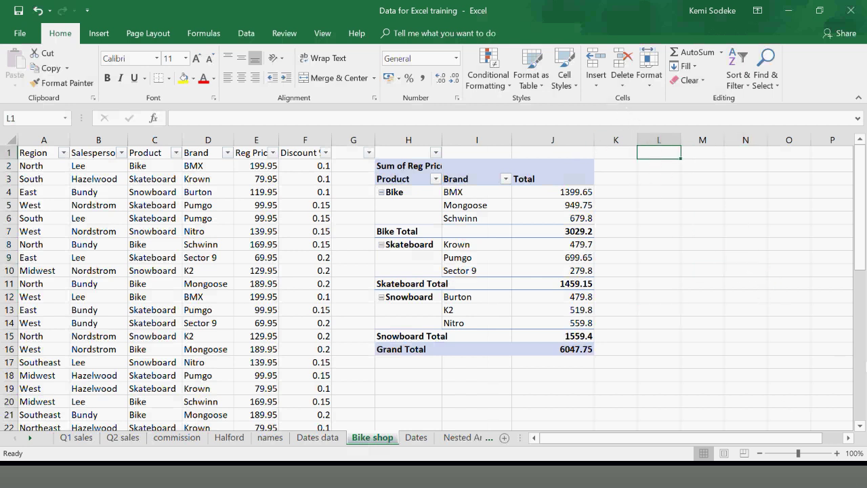
text(V lookups)
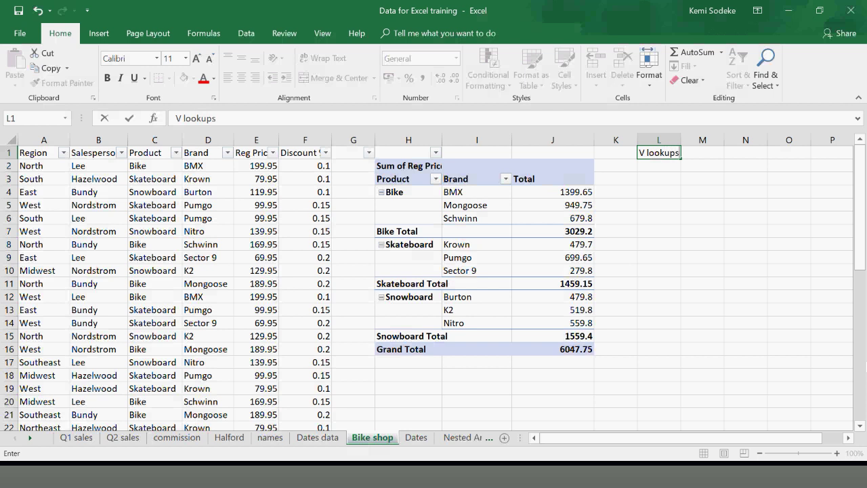
key(Return)
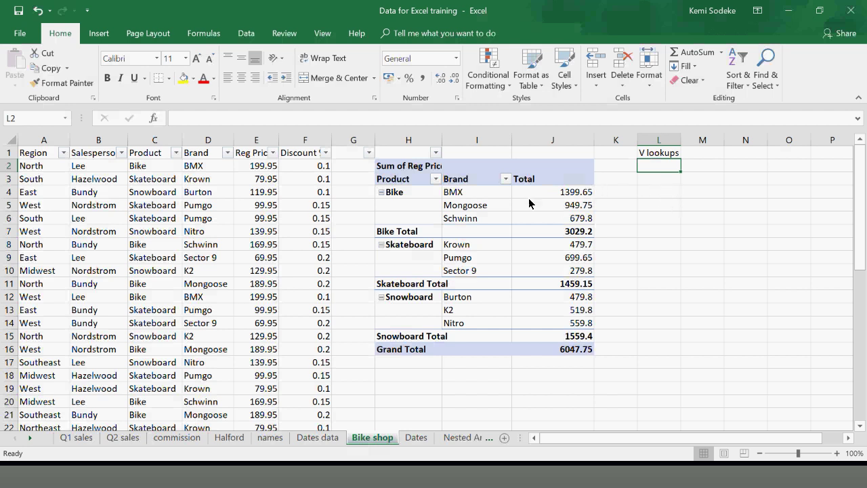
Start a VLOOKUP in M4 and open its Function Arguments dialog
click(657, 192)
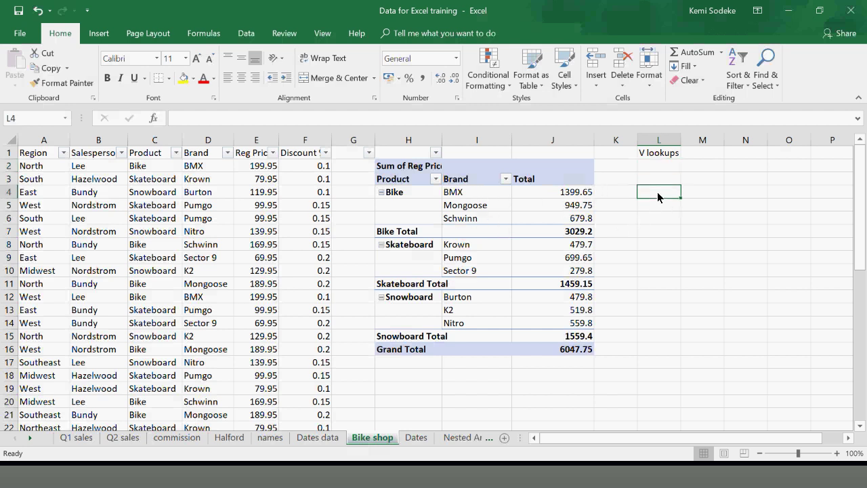
click(714, 195)
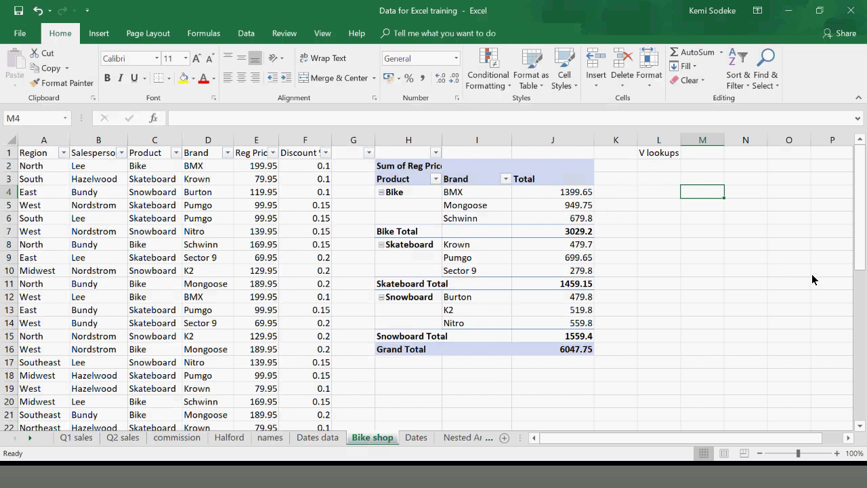
text(=)
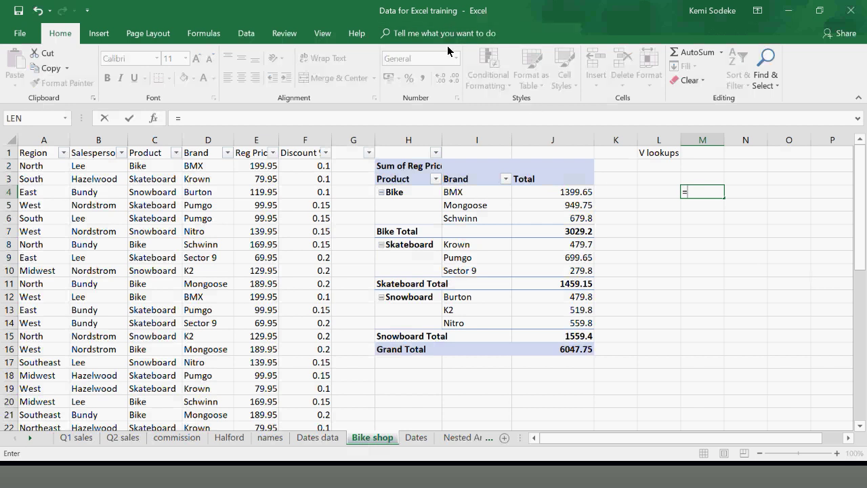
text(vlooku)
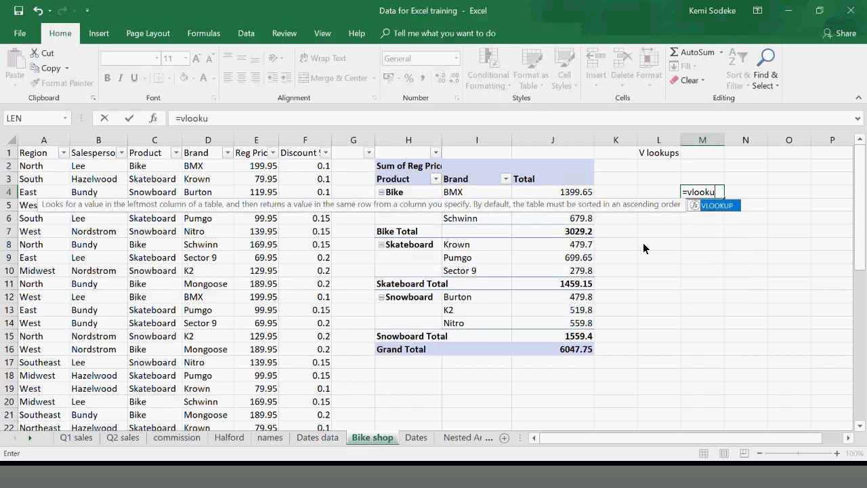
text(p()
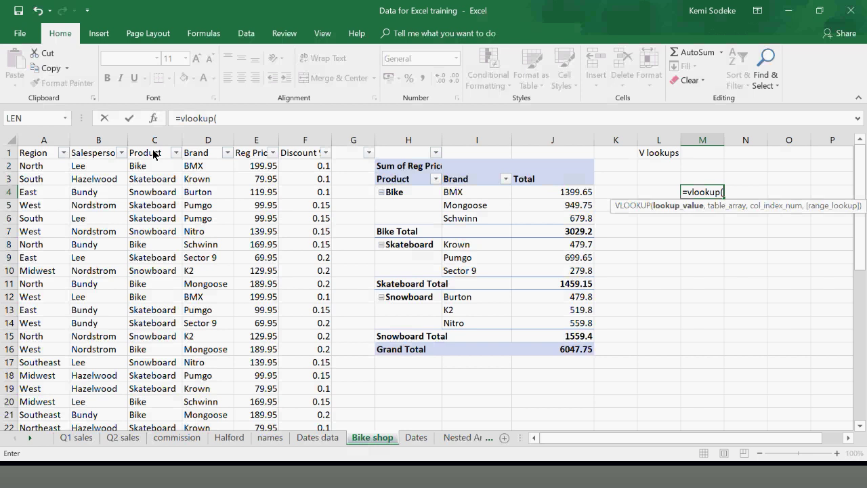
click(154, 119)
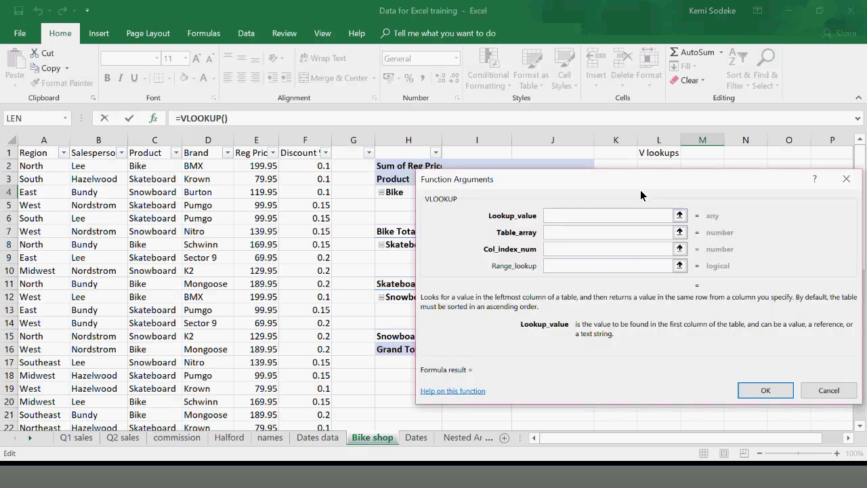
drag(647, 180, 660, 233)
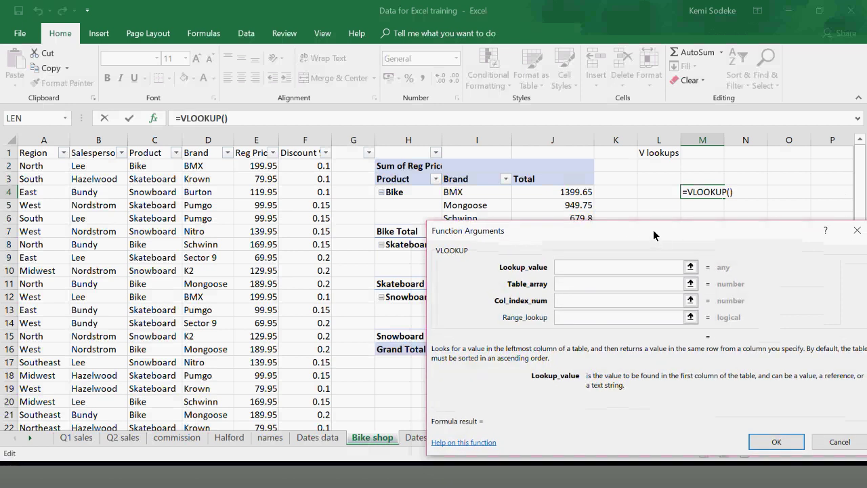
mouse_move(653, 231)
mouse_down()
mouse_move(647, 226)
mouse_move(656, 220)
mouse_up()
drag(761, 237, 728, 233)
Set lookup value I4, table I:J, column 2 and FALSE, returning 1399.65
click(477, 192)
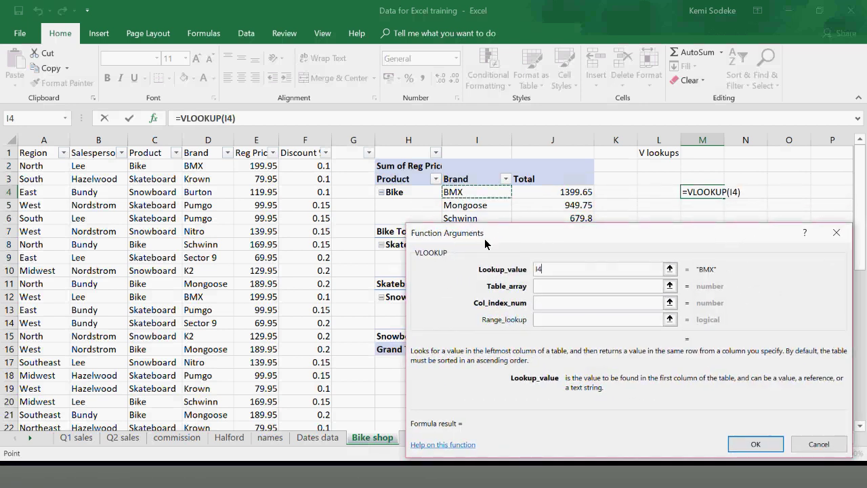
click(556, 288)
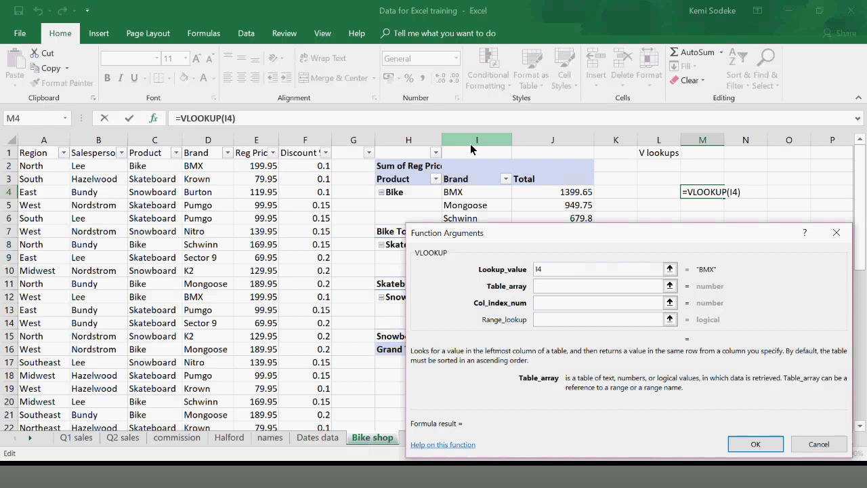
drag(473, 148, 542, 151)
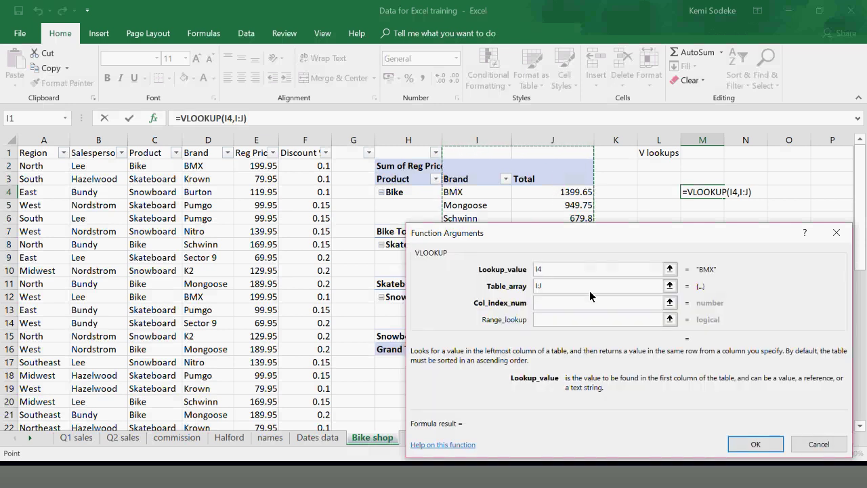
click(550, 304)
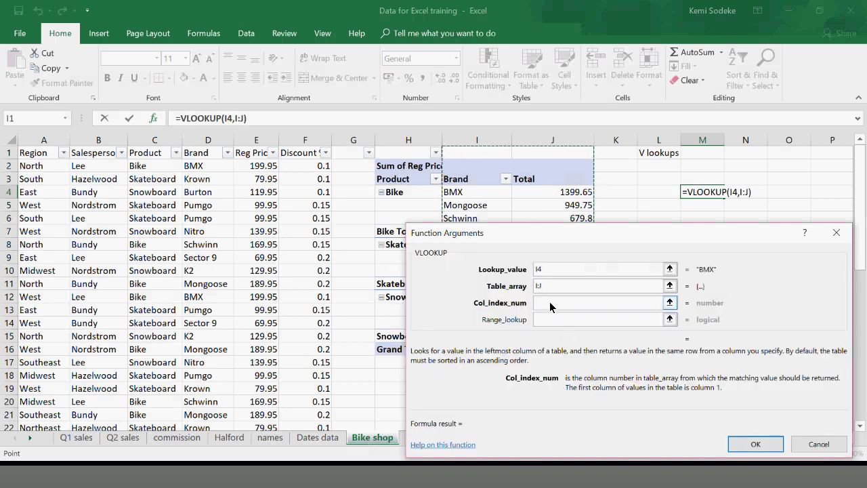
text(2)
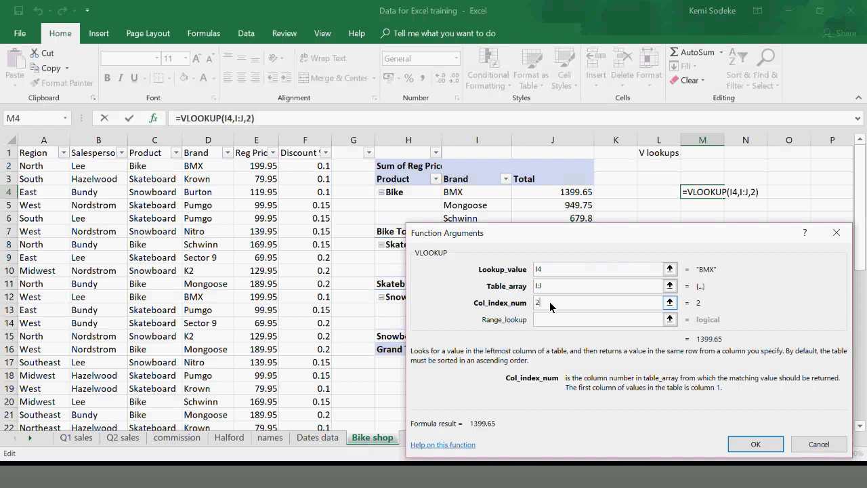
click(555, 320)
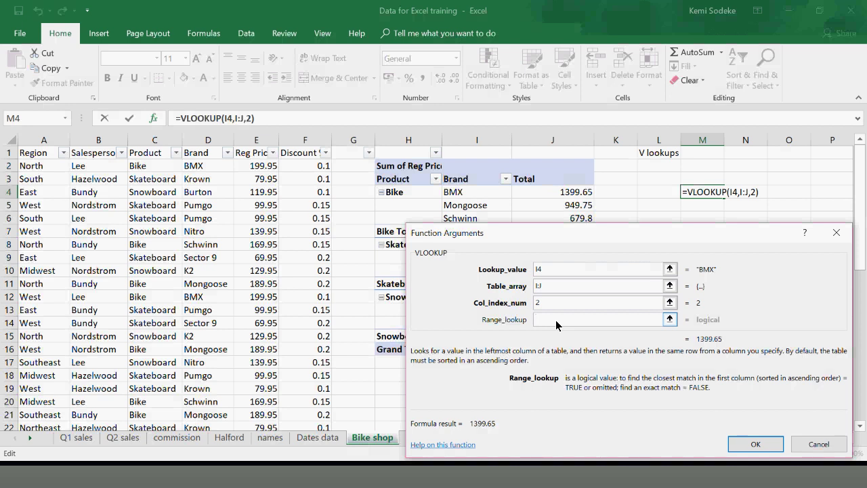
text(fal)
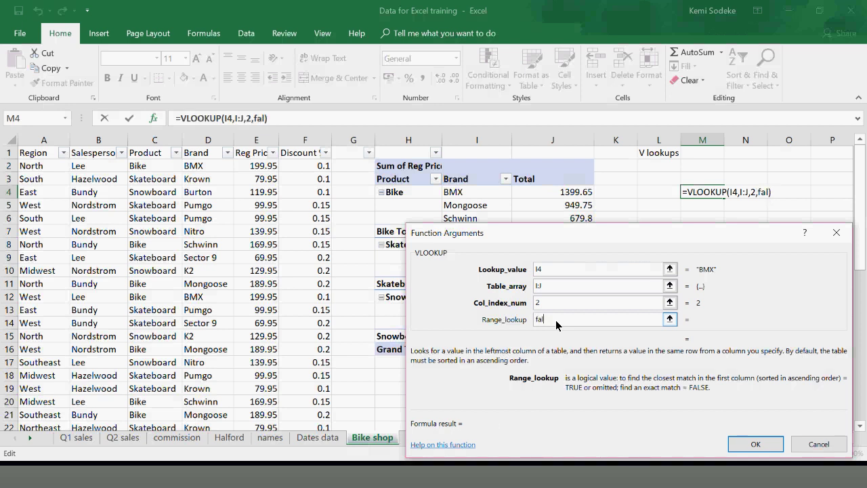
text(se))
key(BackSpace)
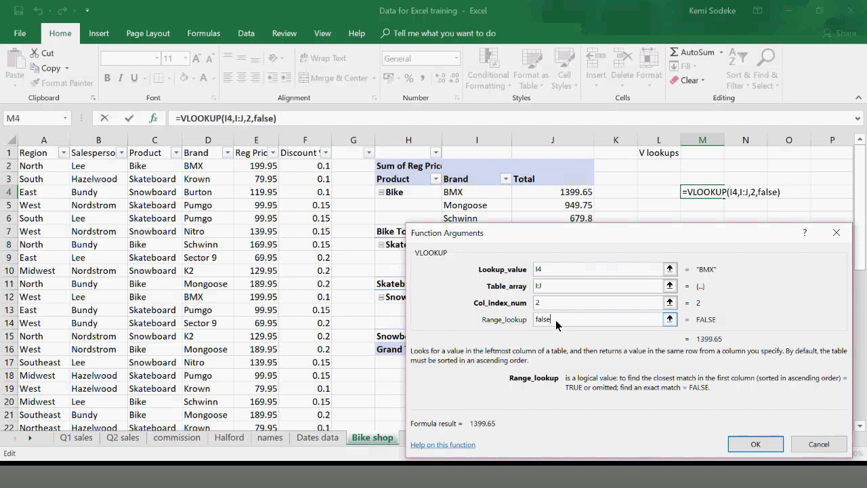
click(755, 445)
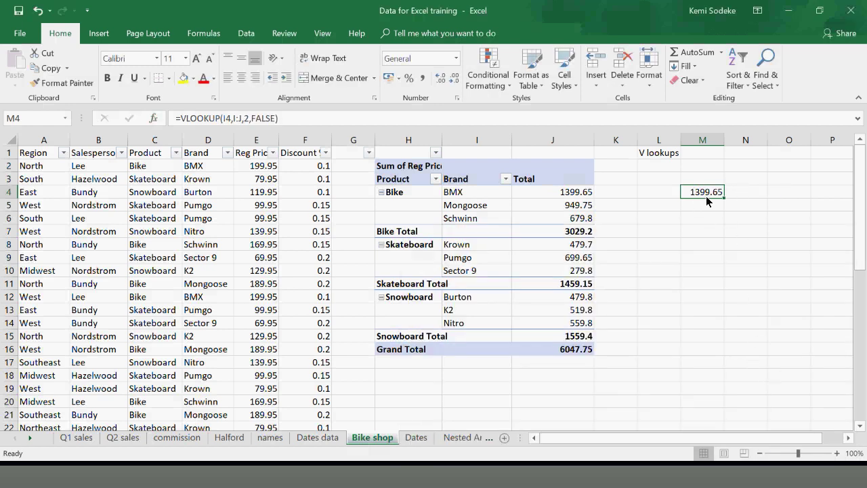
Fill M4's VLOOKUP down to M16, where rows like M7 show #N/A
drag(722, 200, 706, 357)
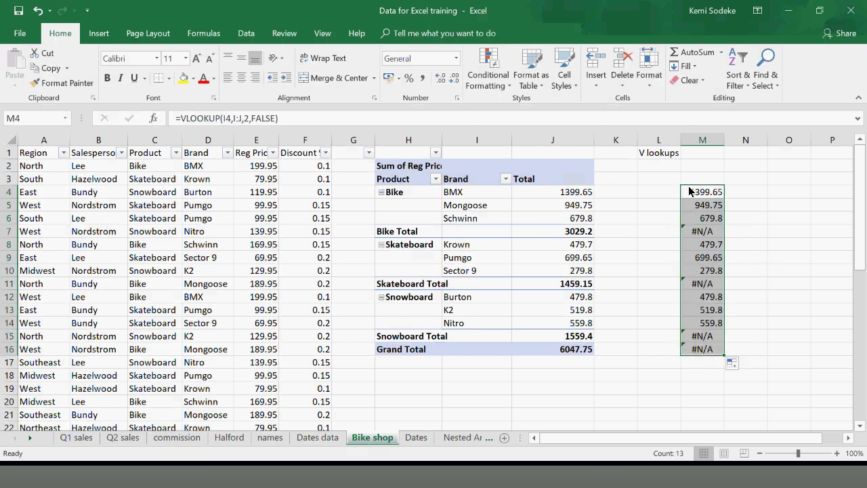
click(707, 207)
click(304, 123)
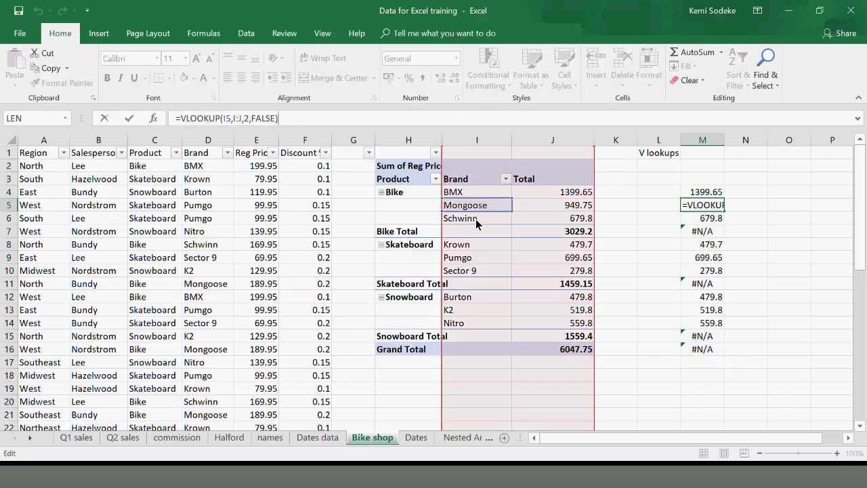
click(782, 302)
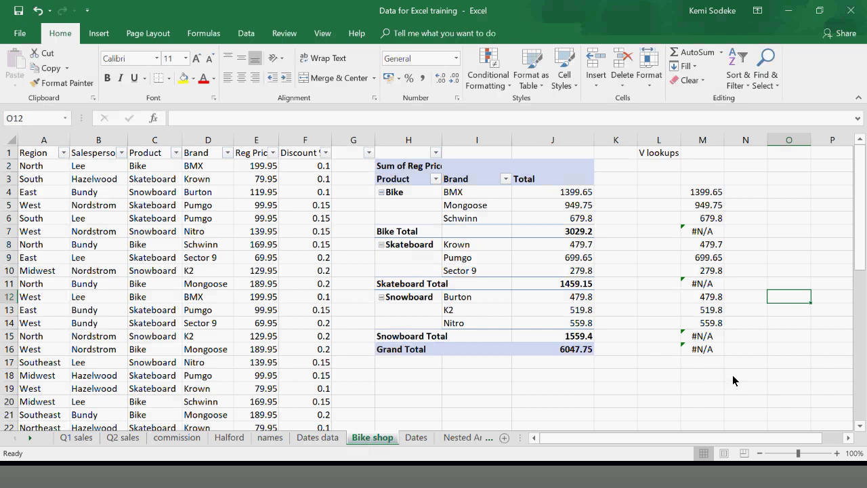
click(647, 476)
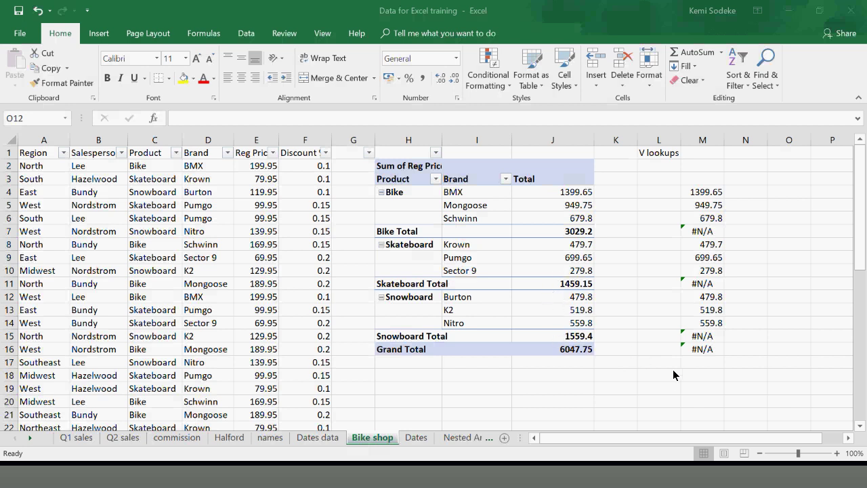
key(alt+Tab)
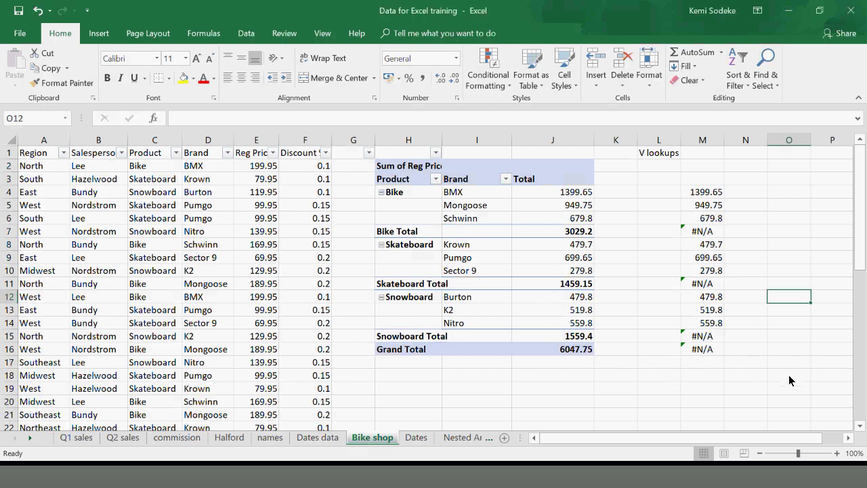
click(702, 233)
AutoSum the lookup results into M17, which returns #N/A
click(702, 364)
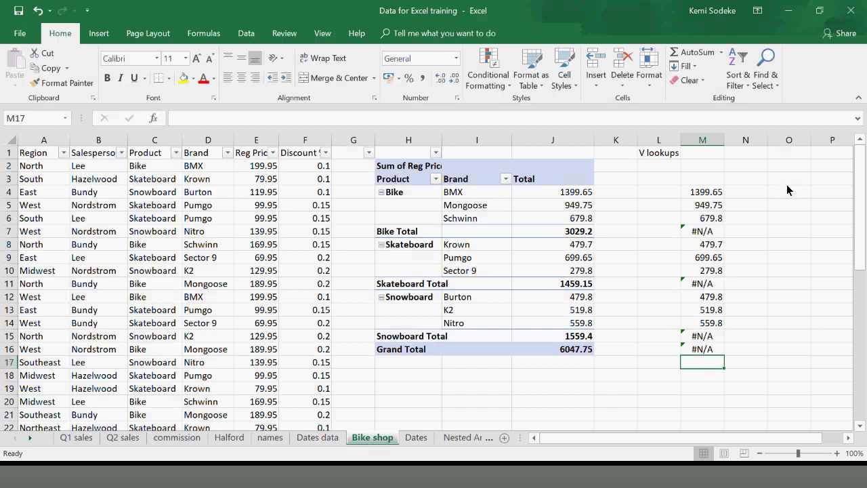
click(691, 52)
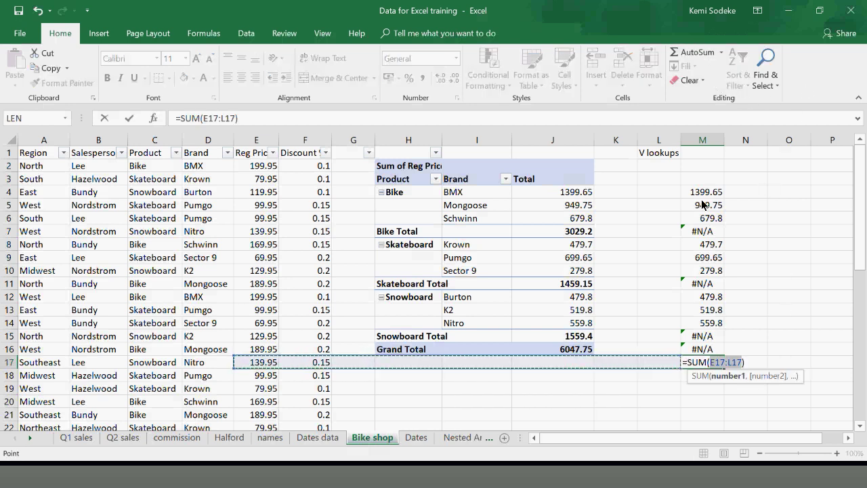
drag(707, 194, 695, 285)
key(Return)
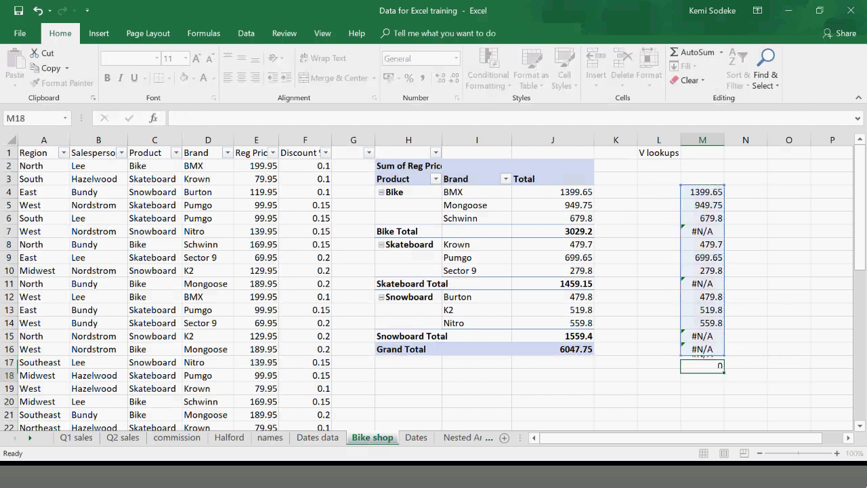
click(702, 233)
click(706, 285)
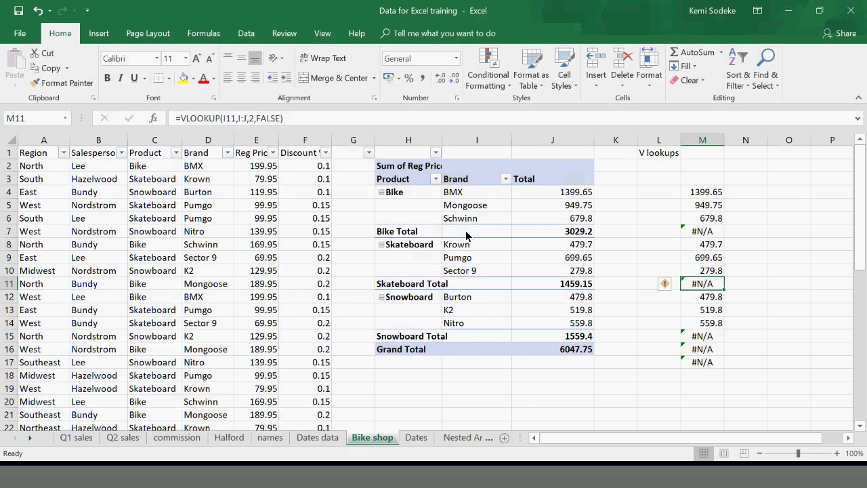
click(749, 246)
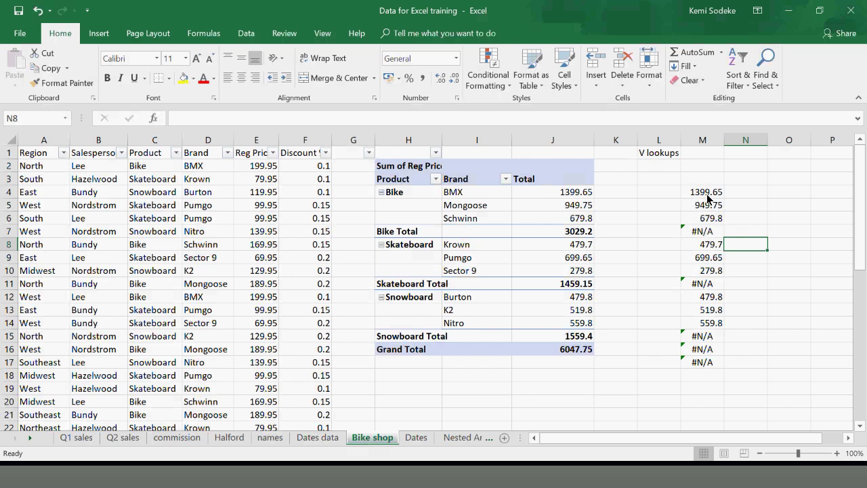
click(709, 157)
Widen column M and add the heading 'iferror' in M1
drag(724, 140, 734, 140)
text(i)
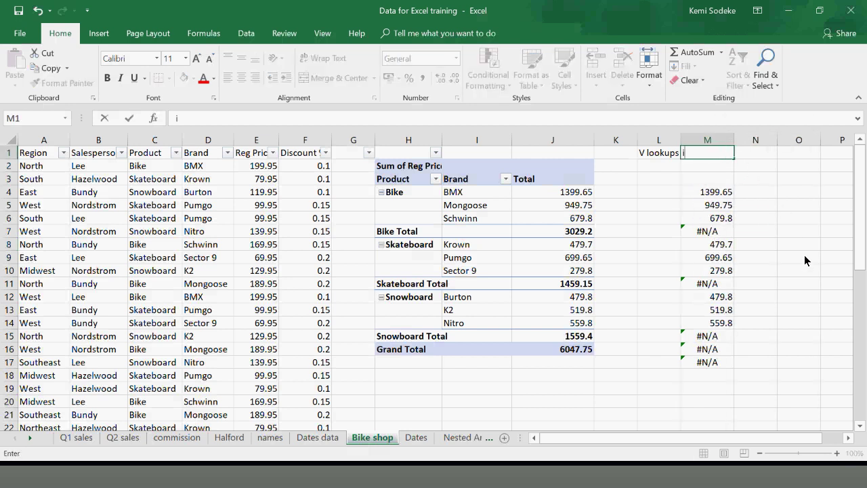
text(ferror)
key(Return)
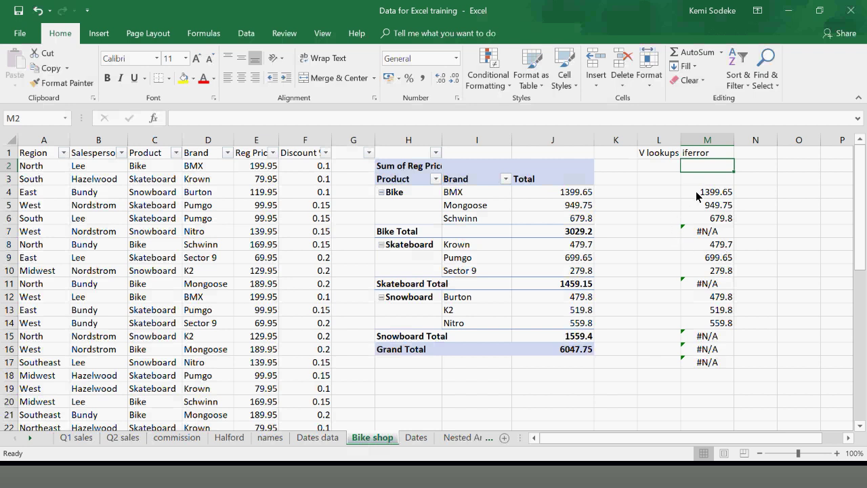
Wrap M7's VLOOKUP in IFERROR(...,0) so it shows 0
click(716, 232)
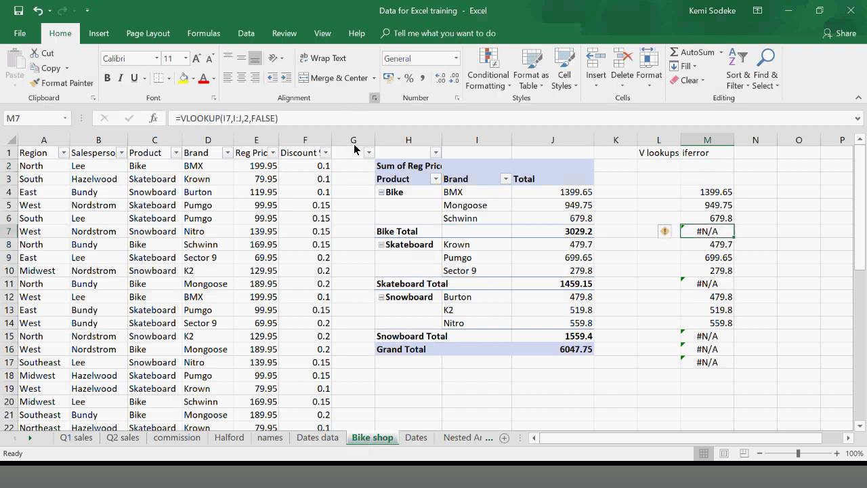
click(182, 119)
text(iferr)
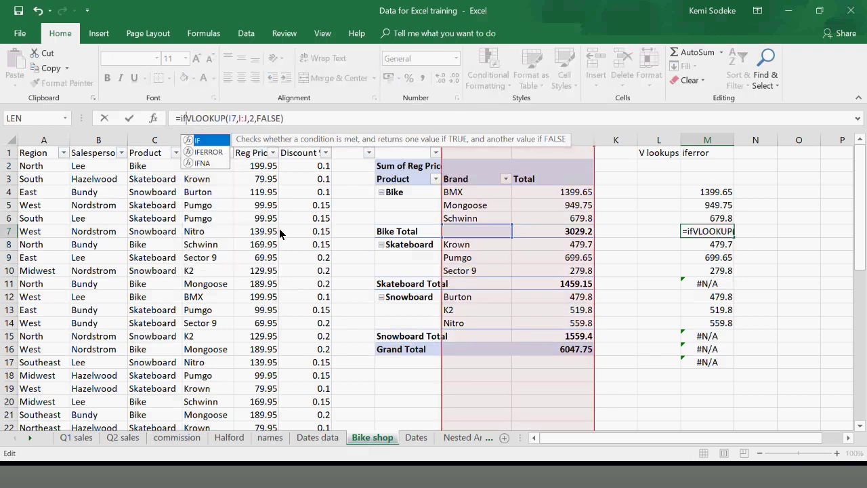
text(or)
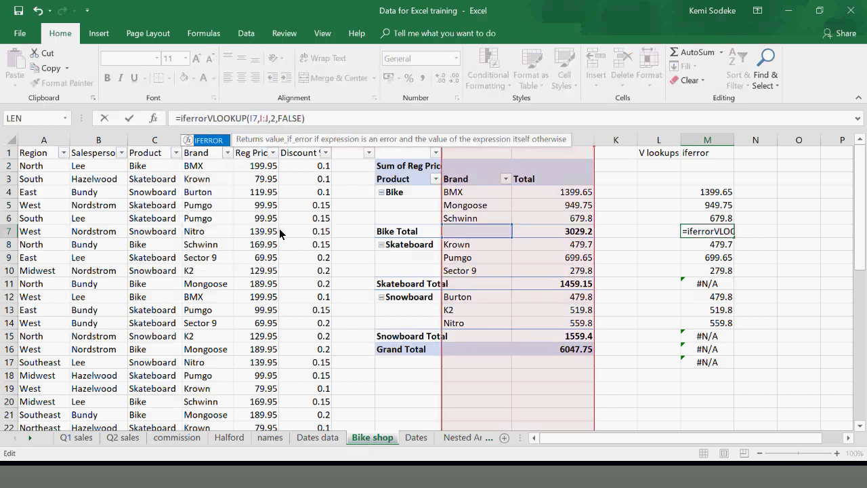
text(()
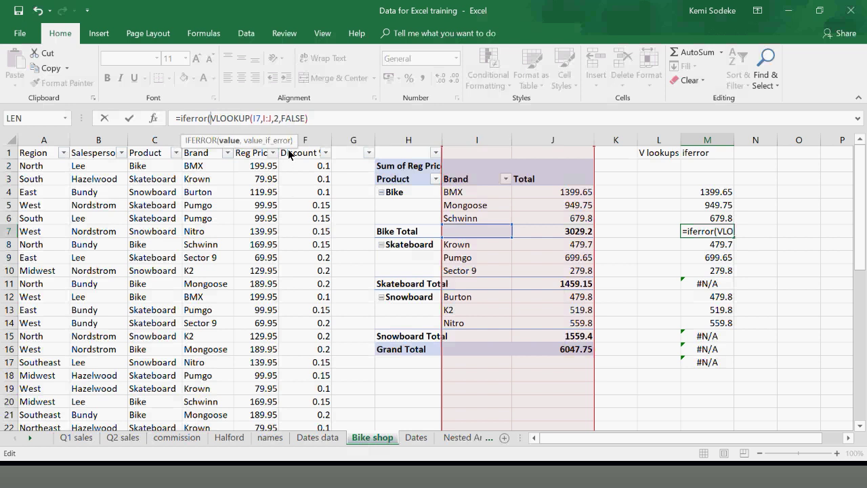
text(,)
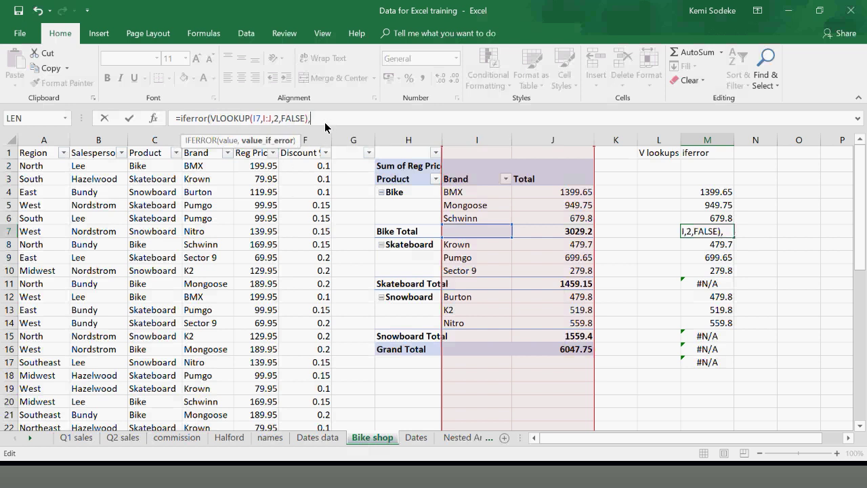
text(0))
click(153, 120)
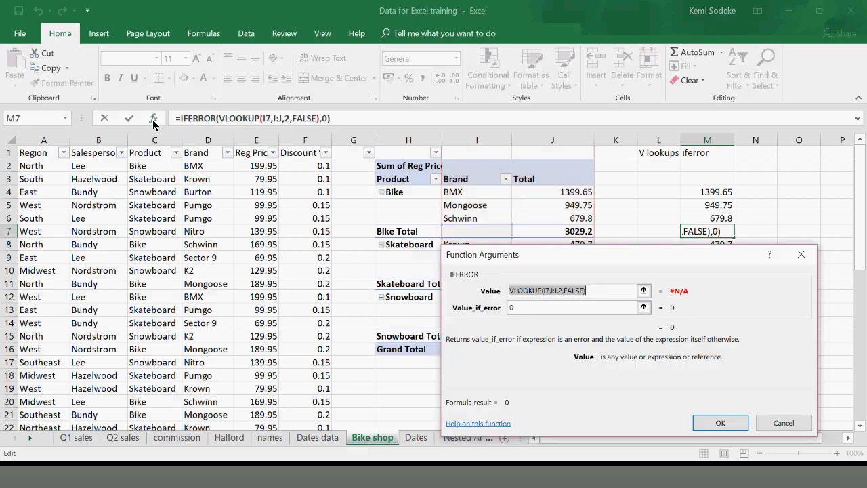
drag(628, 257, 621, 230)
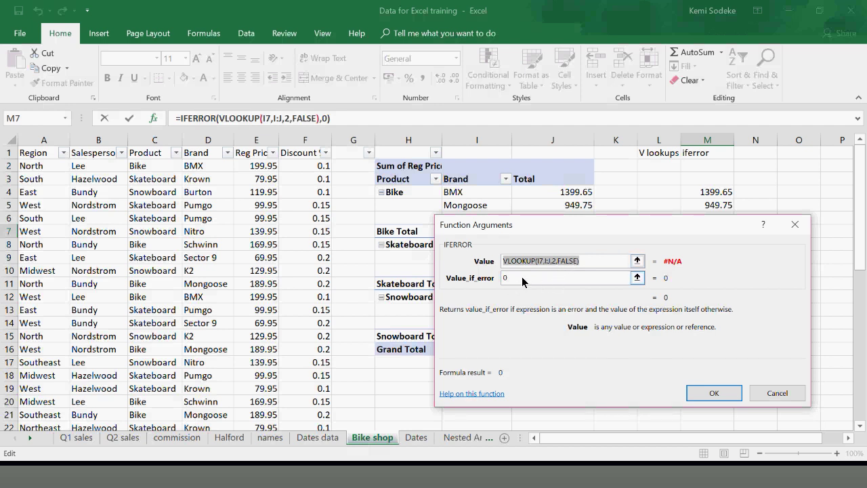
click(726, 394)
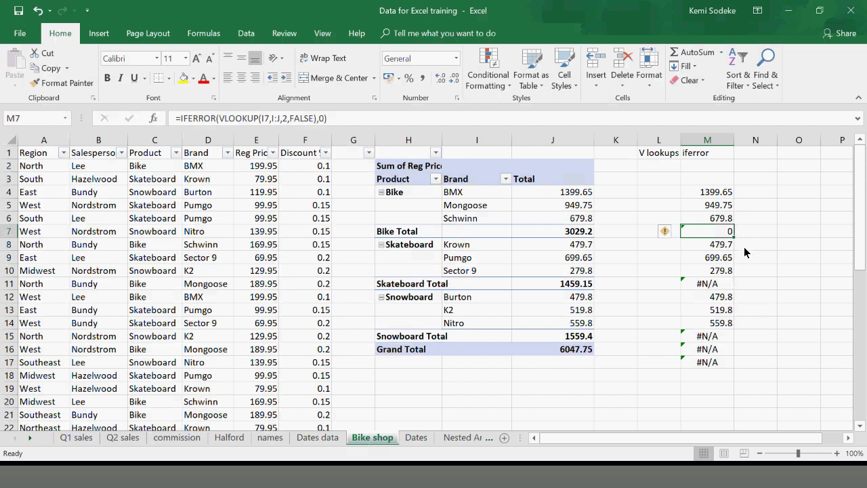
Fill the IFERROR lookup formula from M4:M7 down through M16
drag(732, 234, 730, 192)
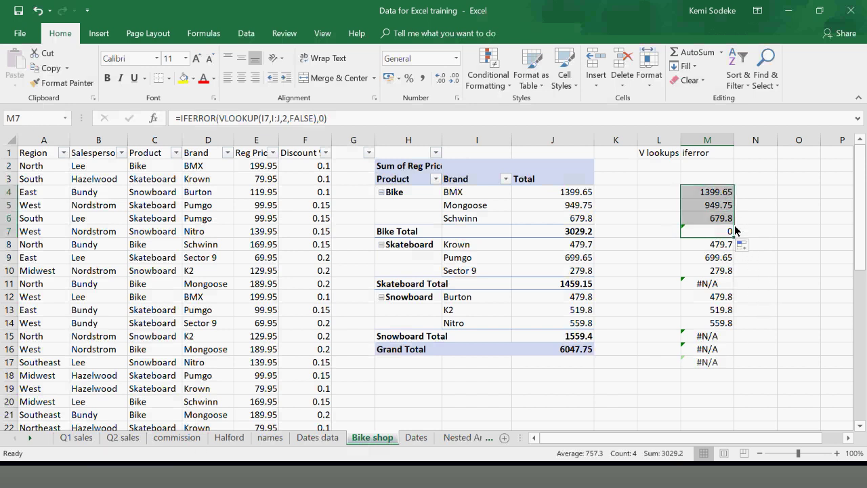
drag(734, 237, 743, 359)
click(774, 361)
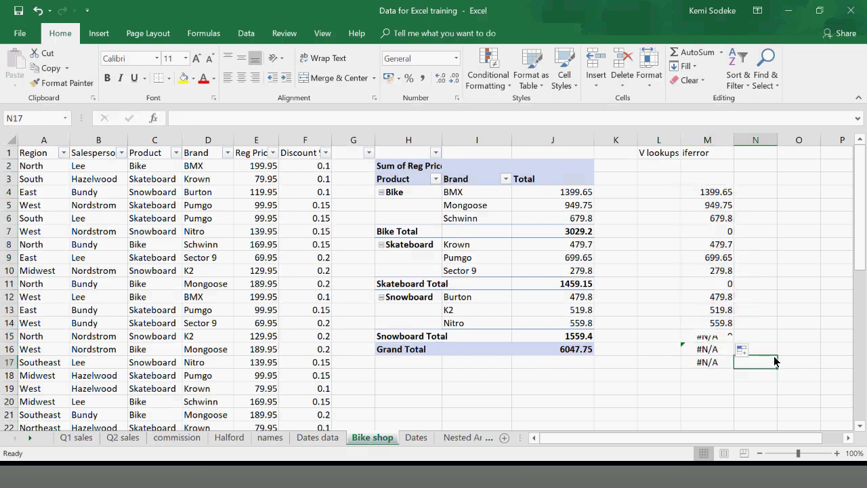
click(730, 339)
drag(734, 344, 735, 356)
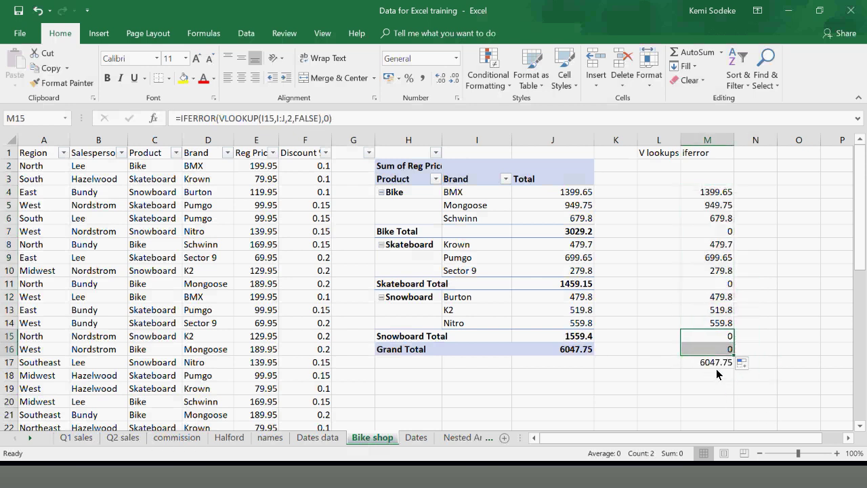
Confirm M17 now totals 6047.75 and select the V lookups heading in L1
click(720, 366)
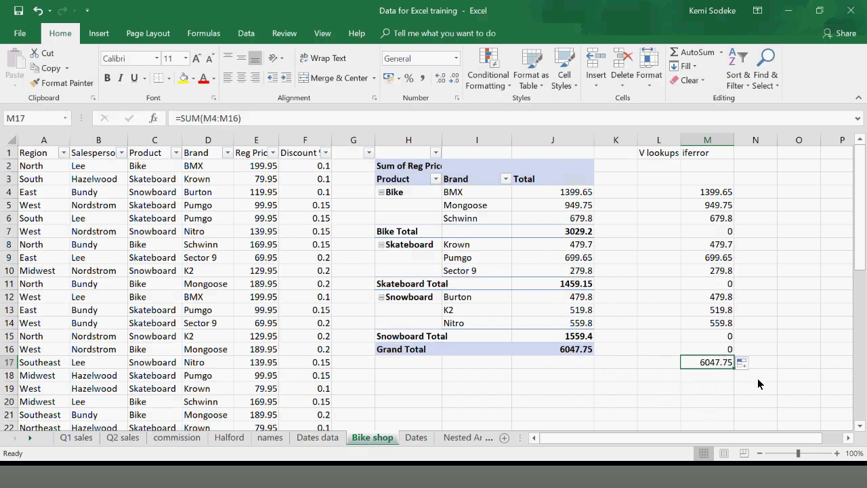
click(661, 478)
click(646, 258)
click(646, 228)
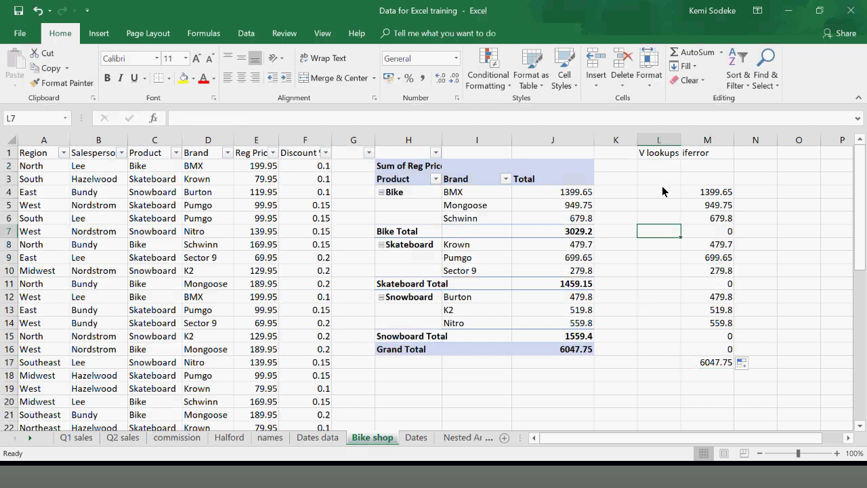
click(650, 156)
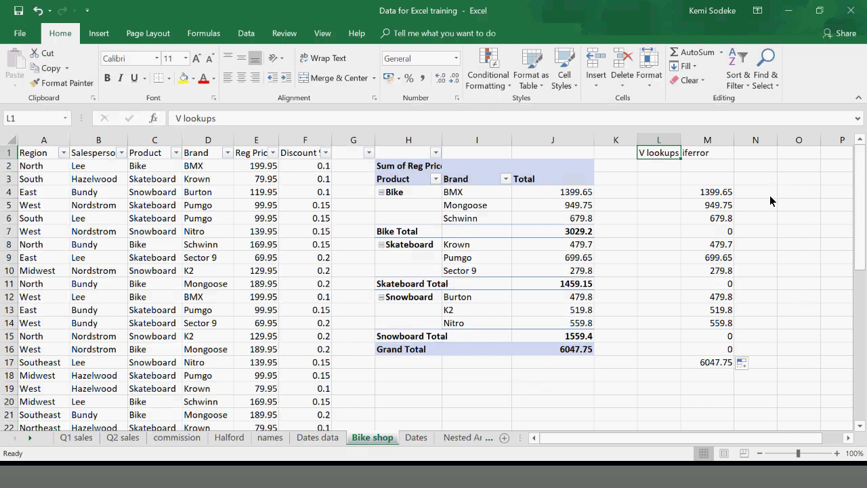
click(651, 481)
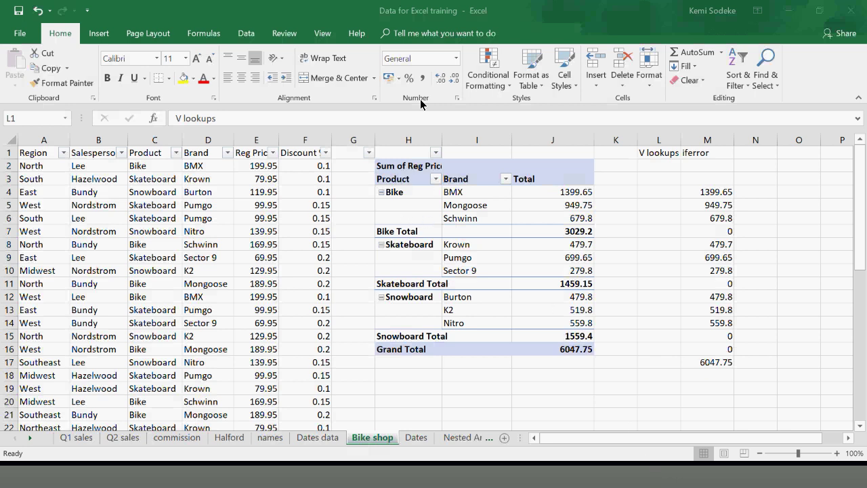